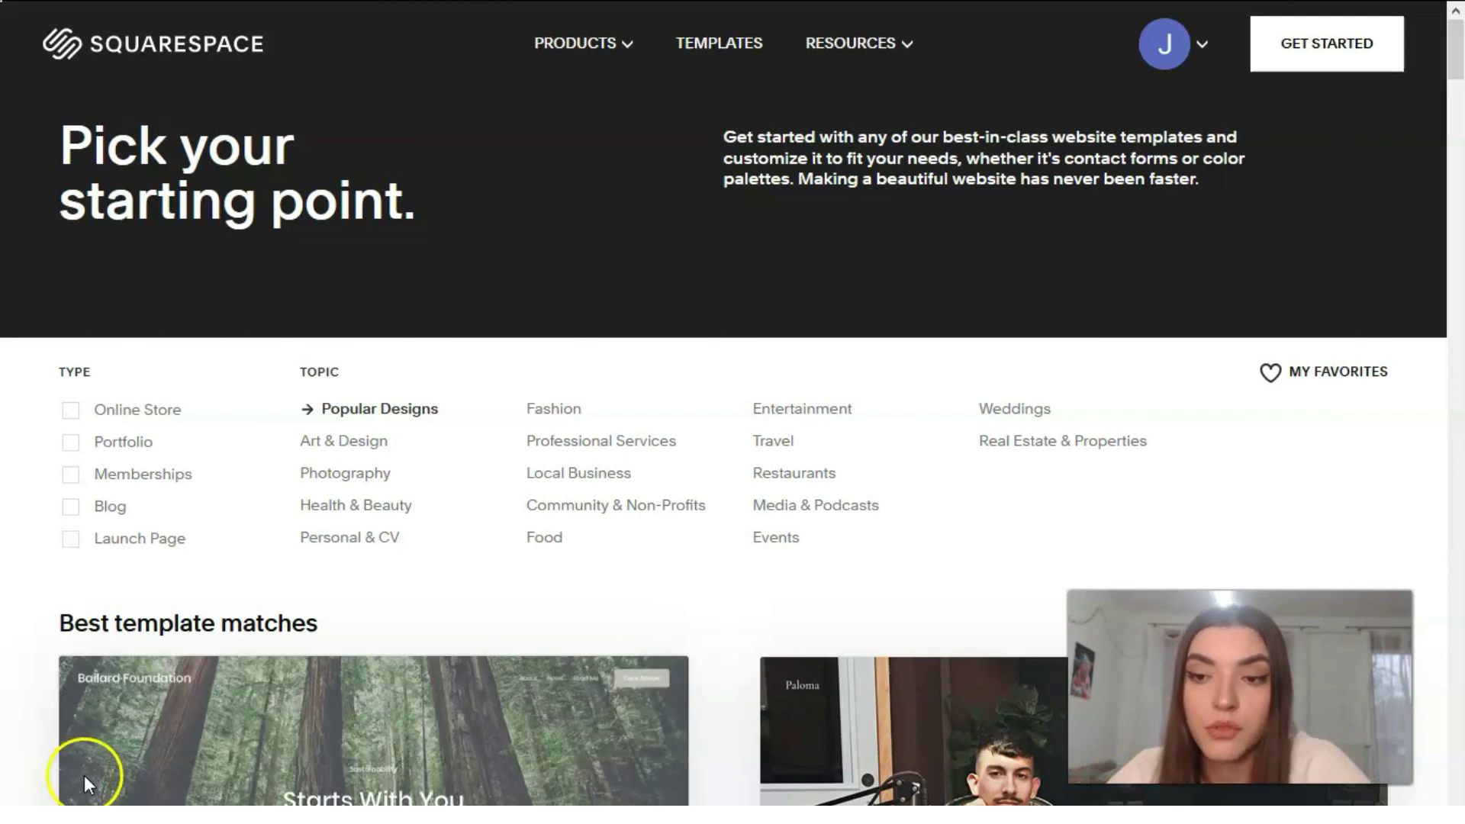
Step: Open the template gallery and look through the Popular Designs templates down to Crosby, Vandam, Noll and Vance
click(712, 55)
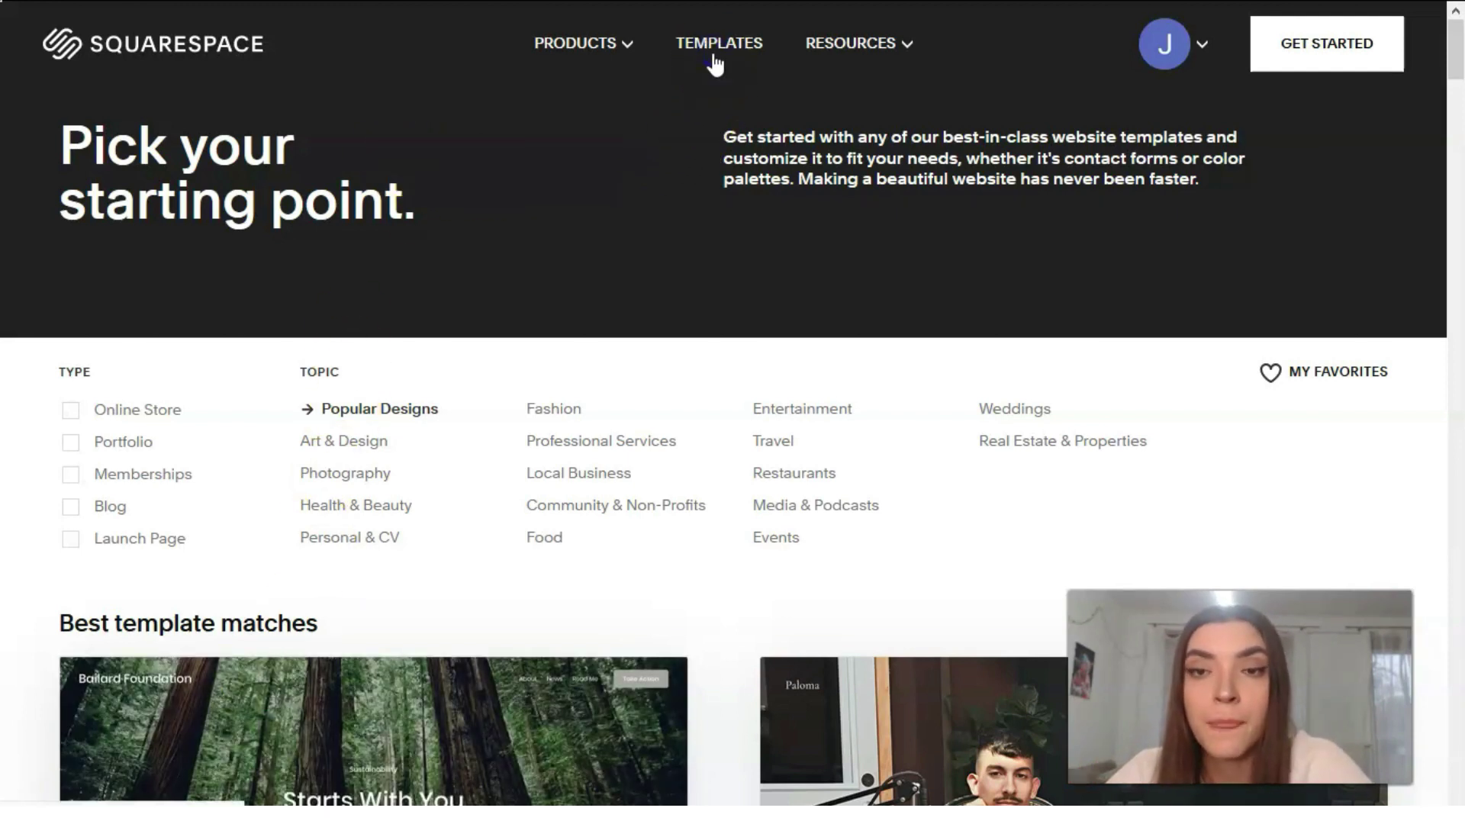
click(718, 54)
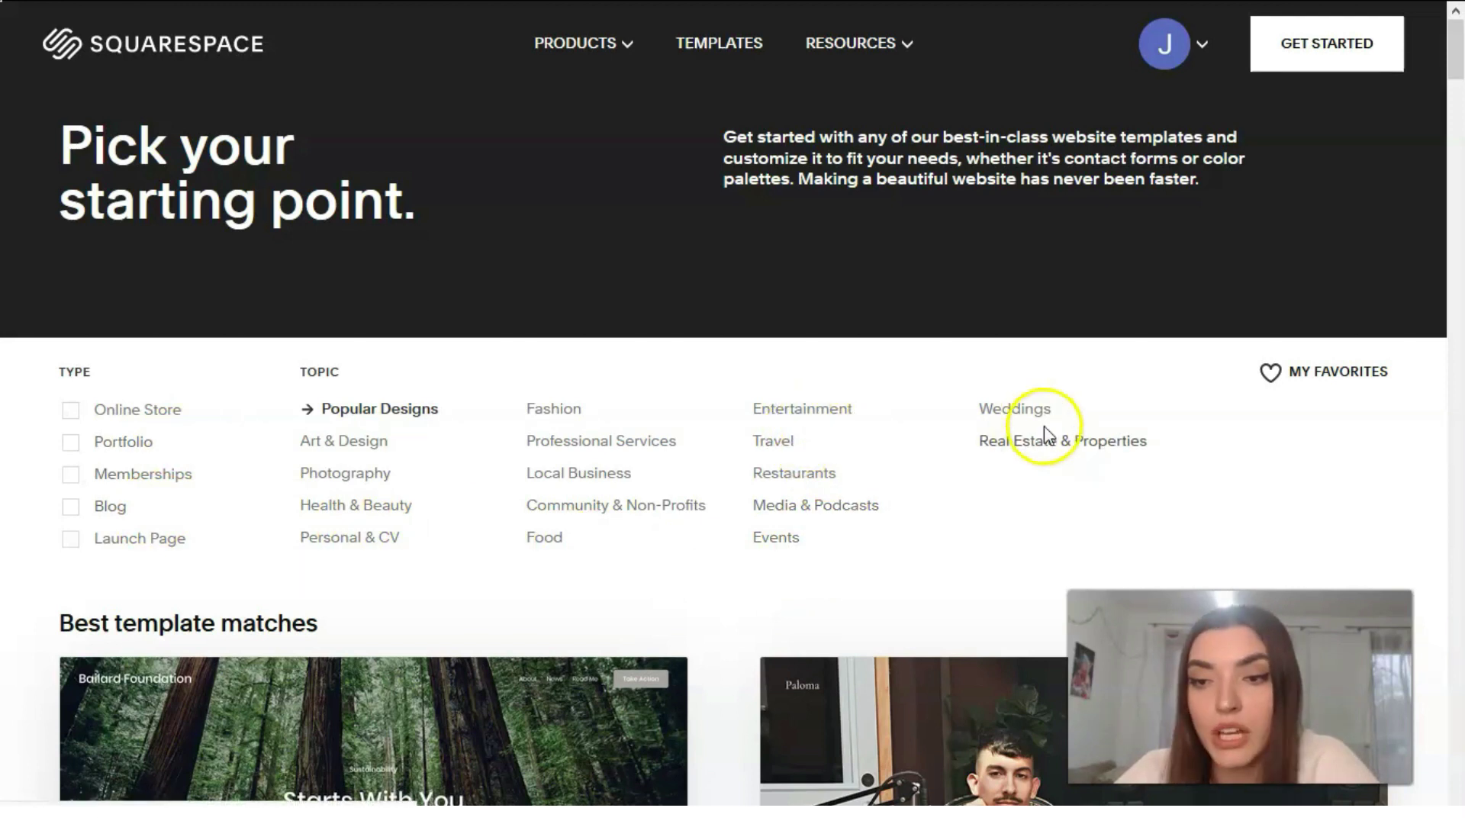
scroll(696, 468, down, 2)
scroll(695, 467, down, 3)
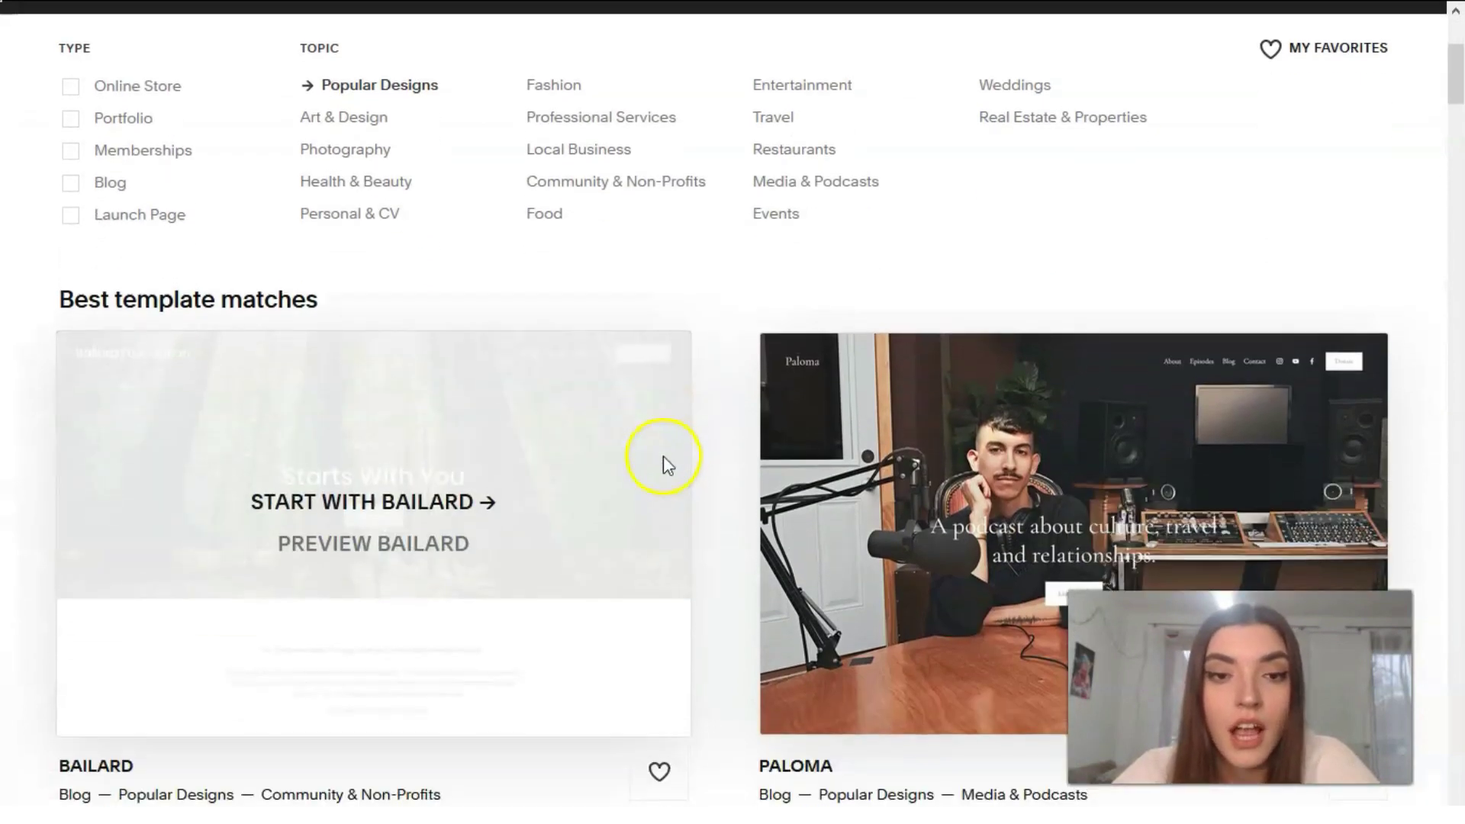
scroll(670, 452, down, 15)
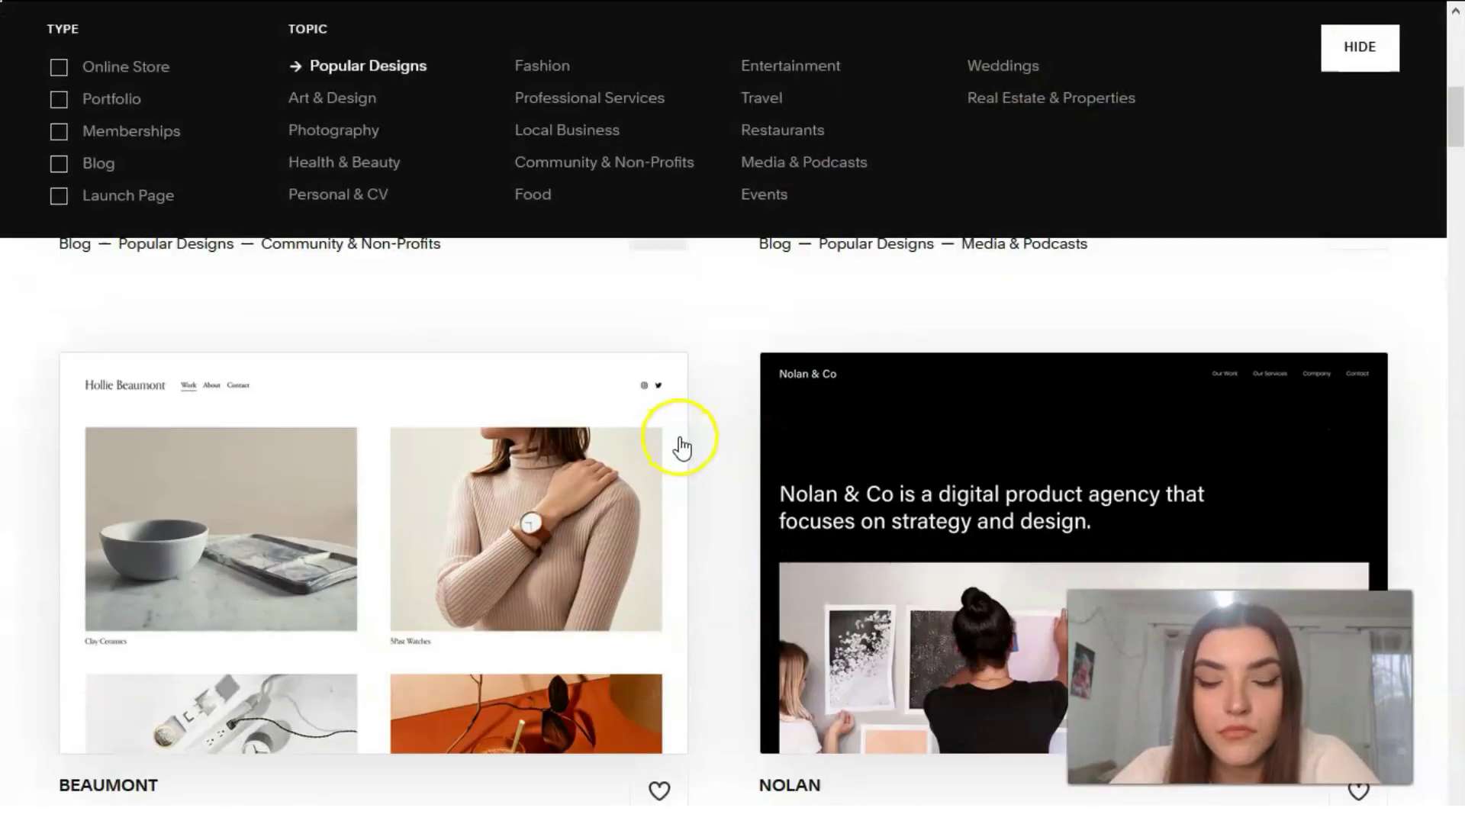
scroll(680, 438, down, 6)
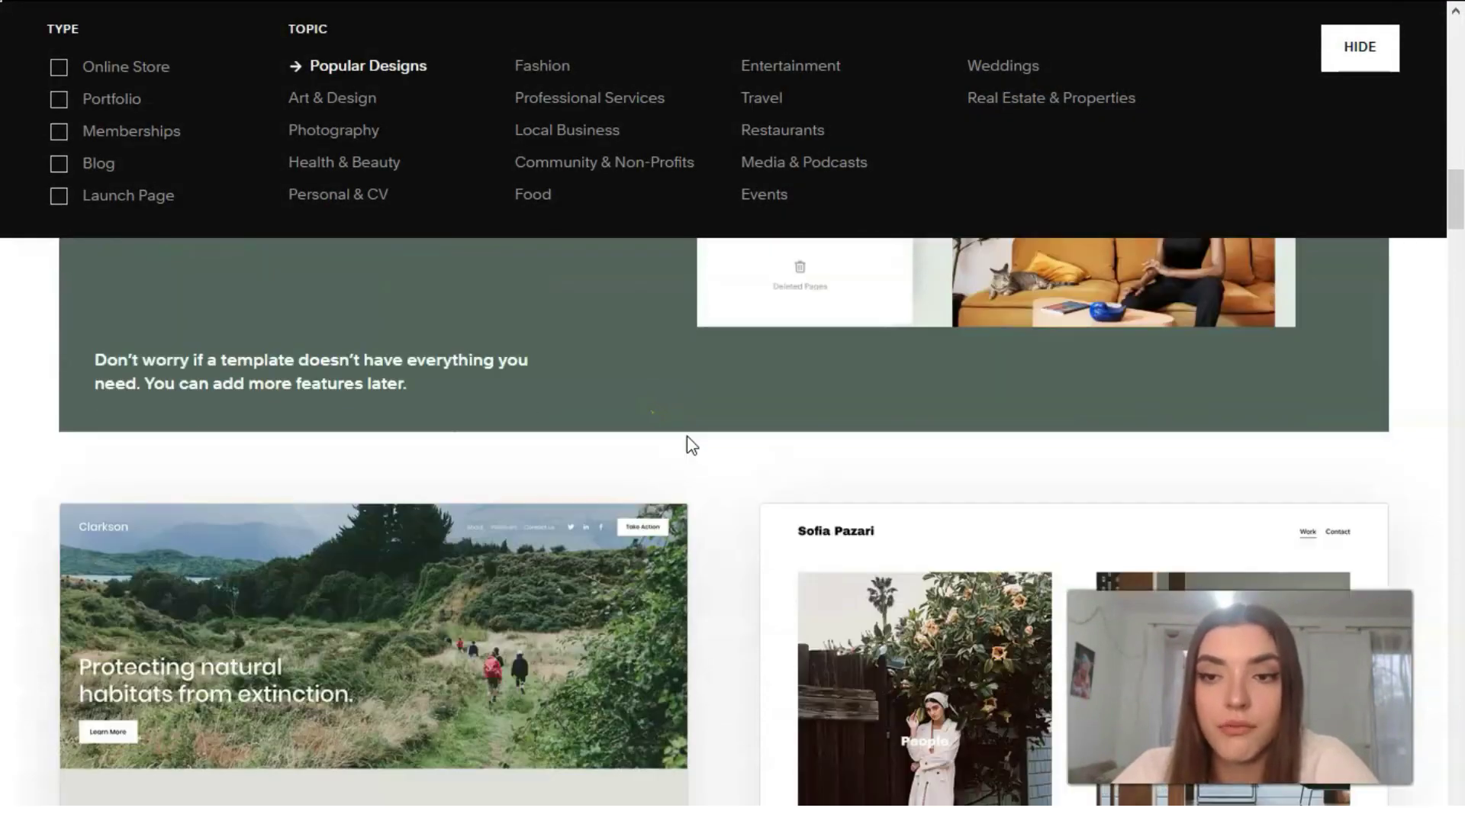
scroll(692, 444, down, 6)
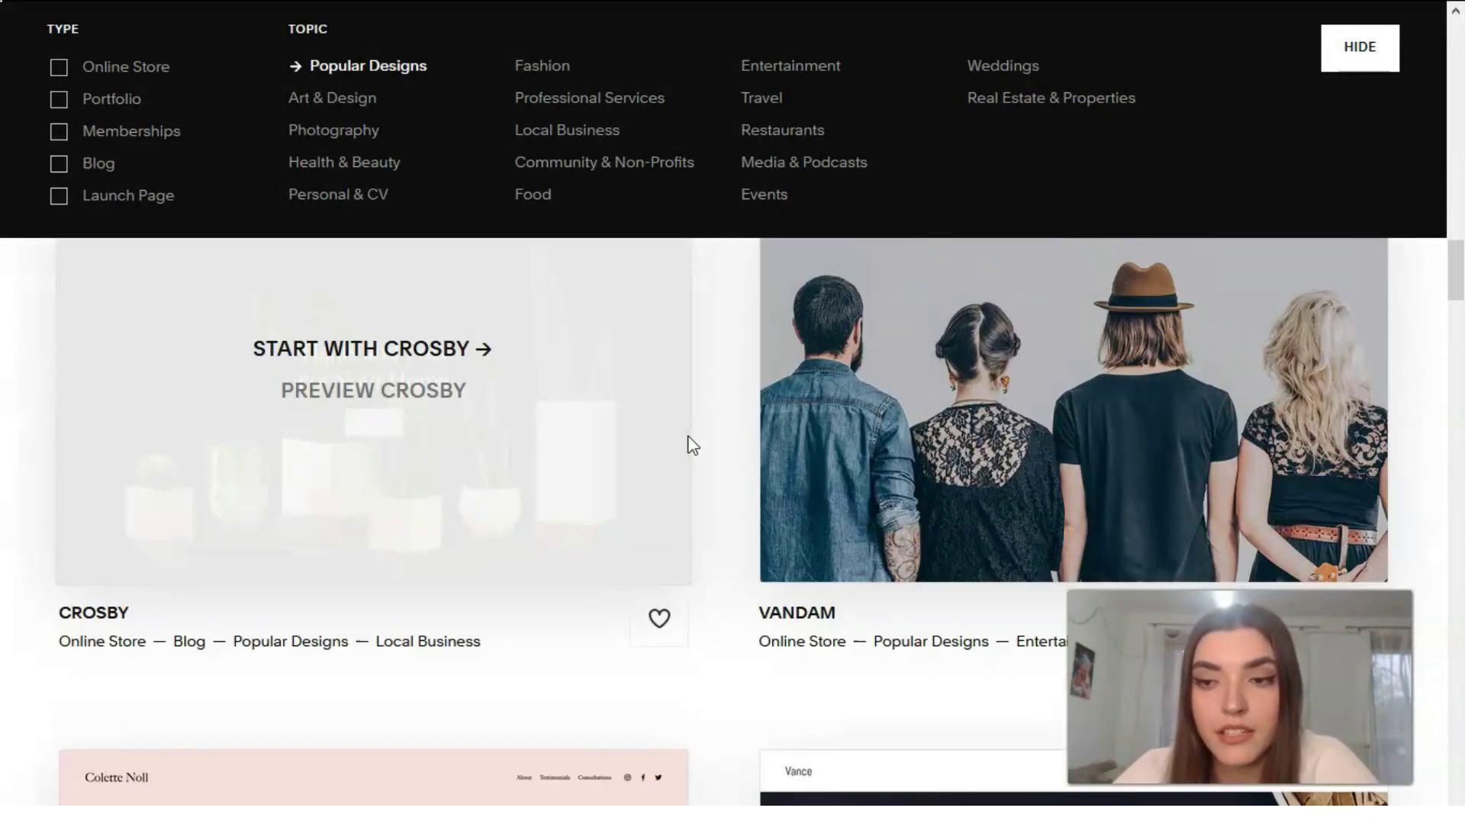
scroll(691, 443, down, 8)
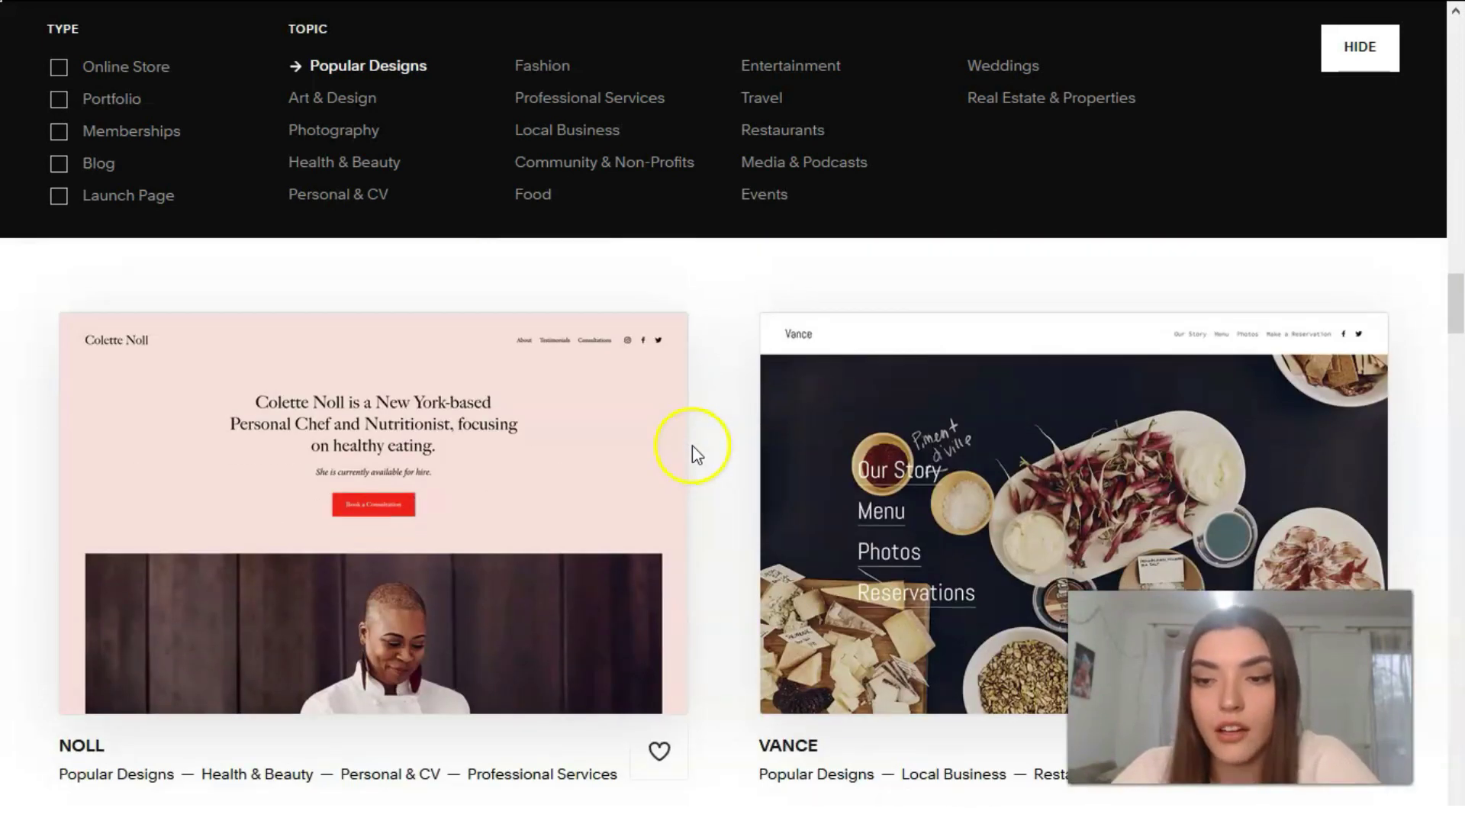
scroll(693, 445, down, 1)
scroll(694, 447, up, 7)
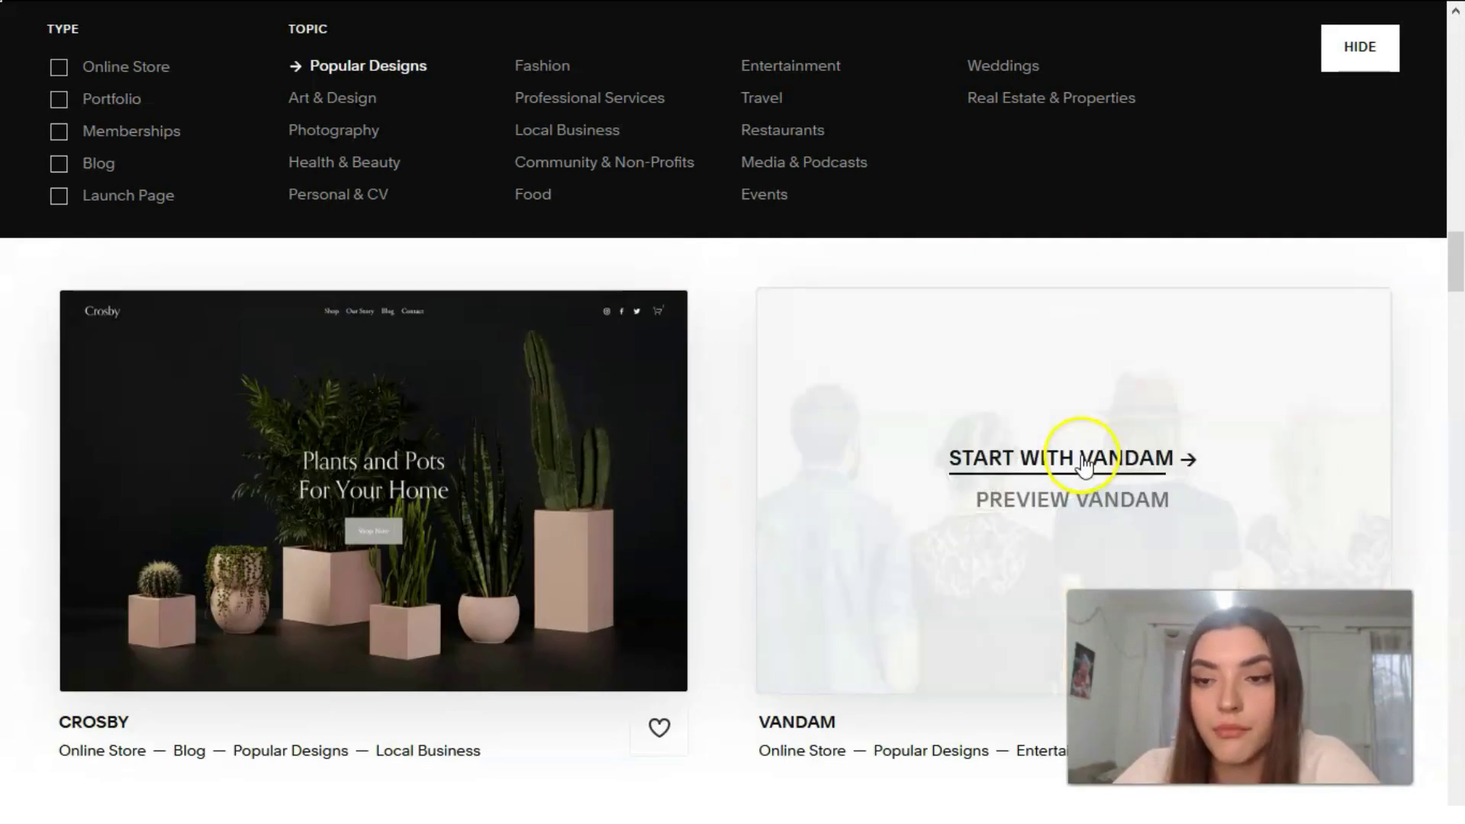
Step: Preview the Vandam template in tablet and phone layouts, looking through the page in the phone layout
click(1084, 512)
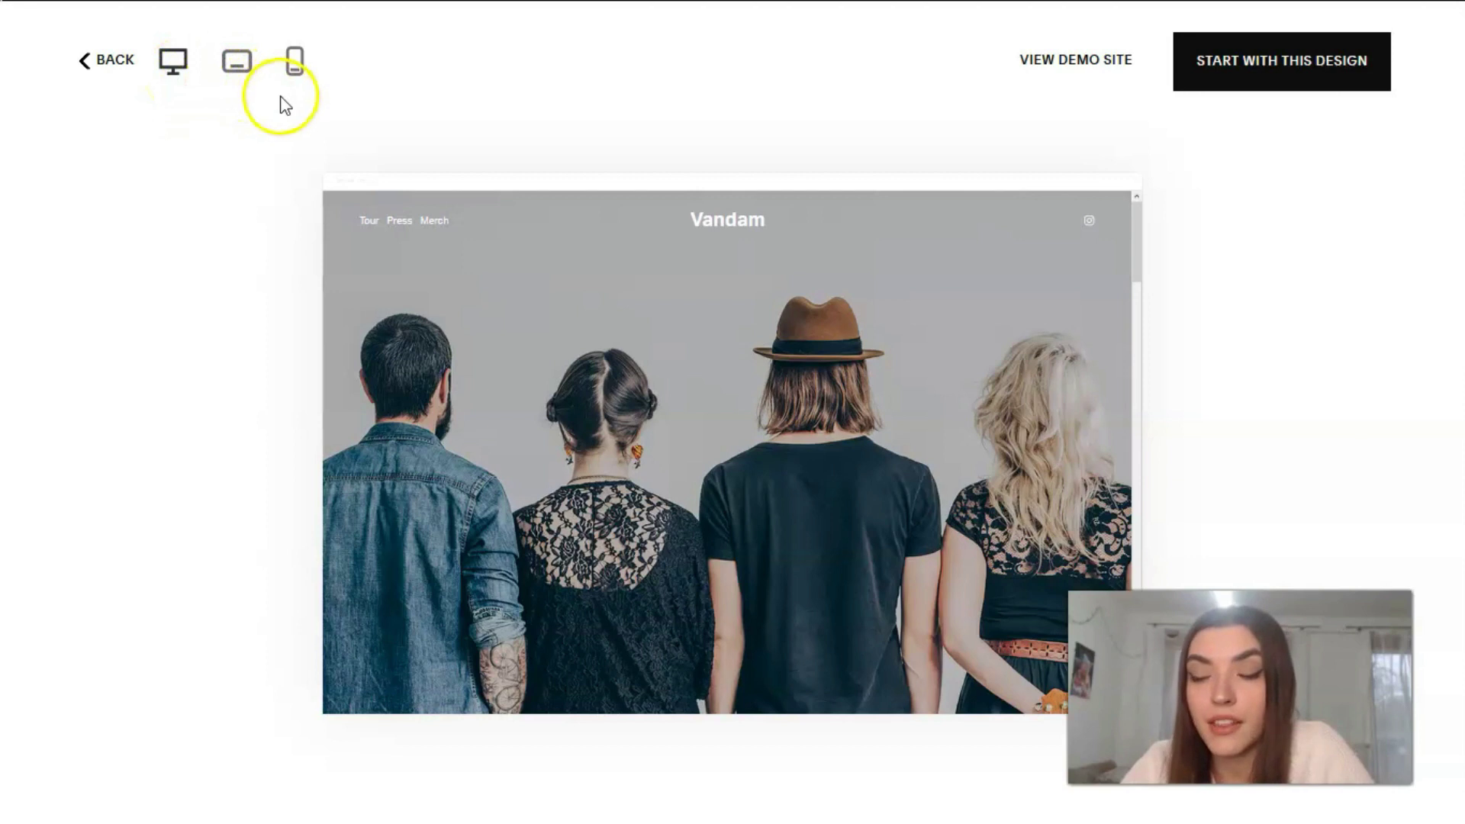
click(238, 77)
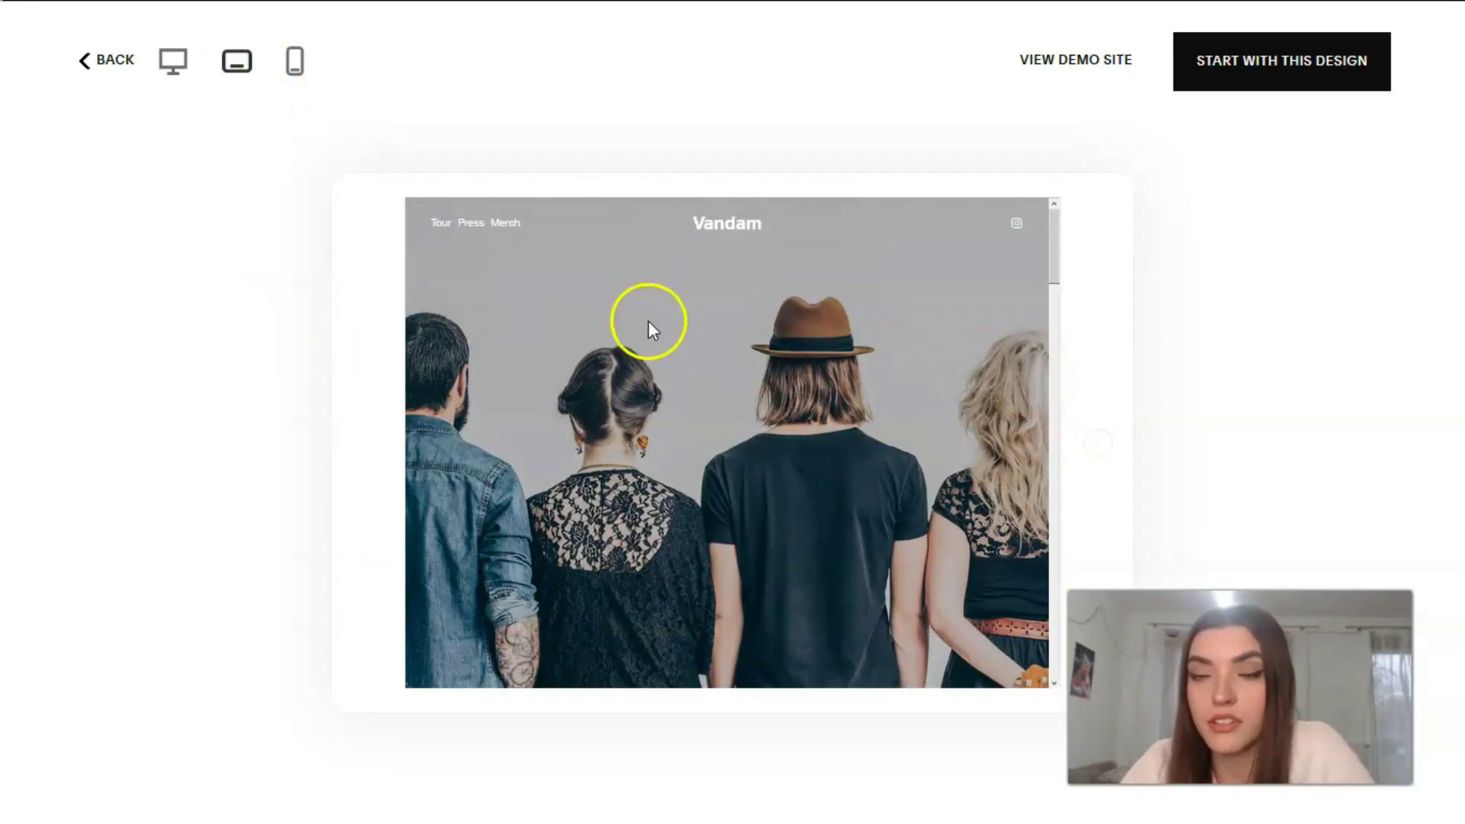
click(300, 77)
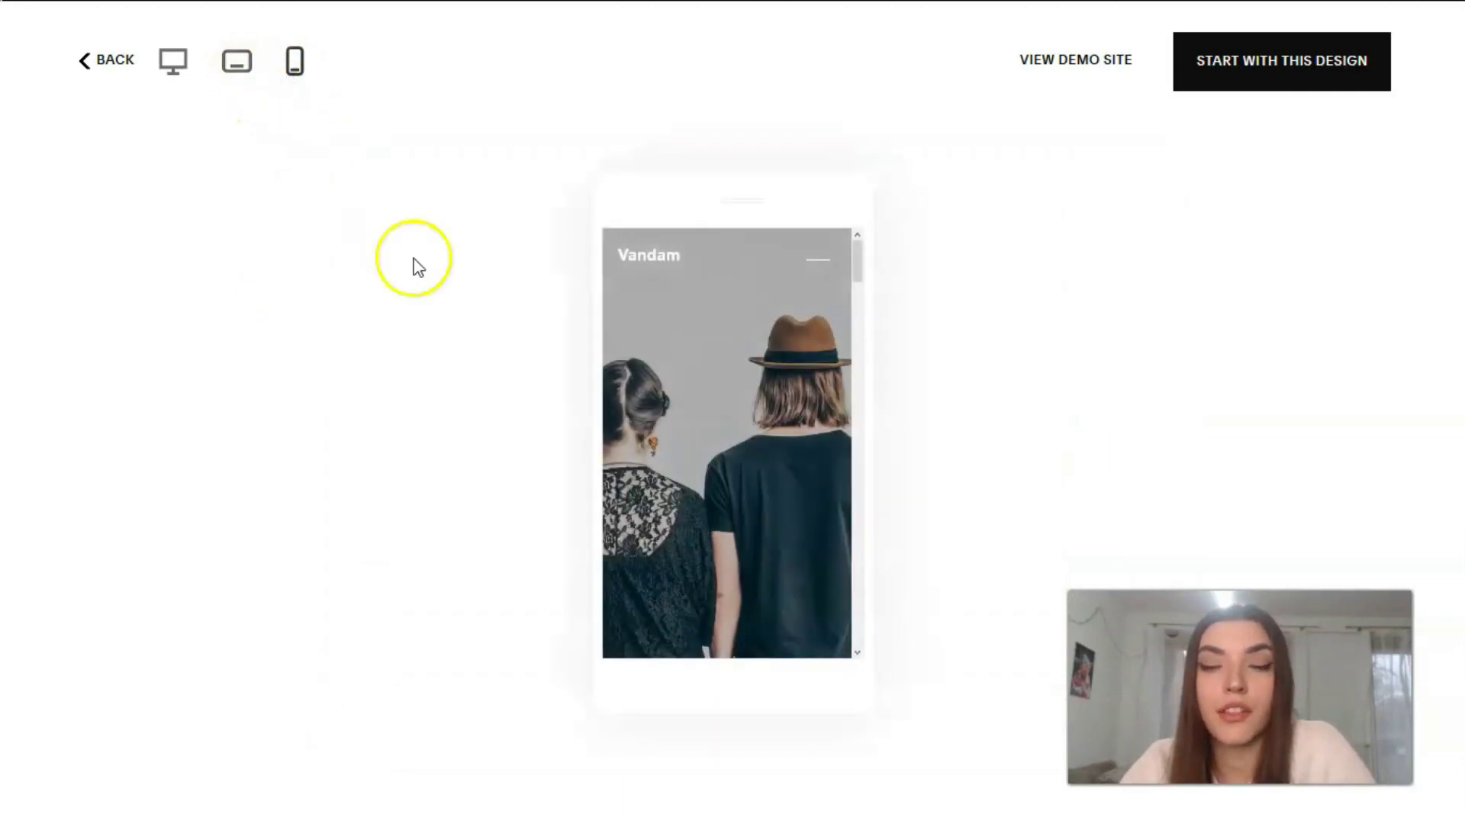
scroll(798, 380, down, 5)
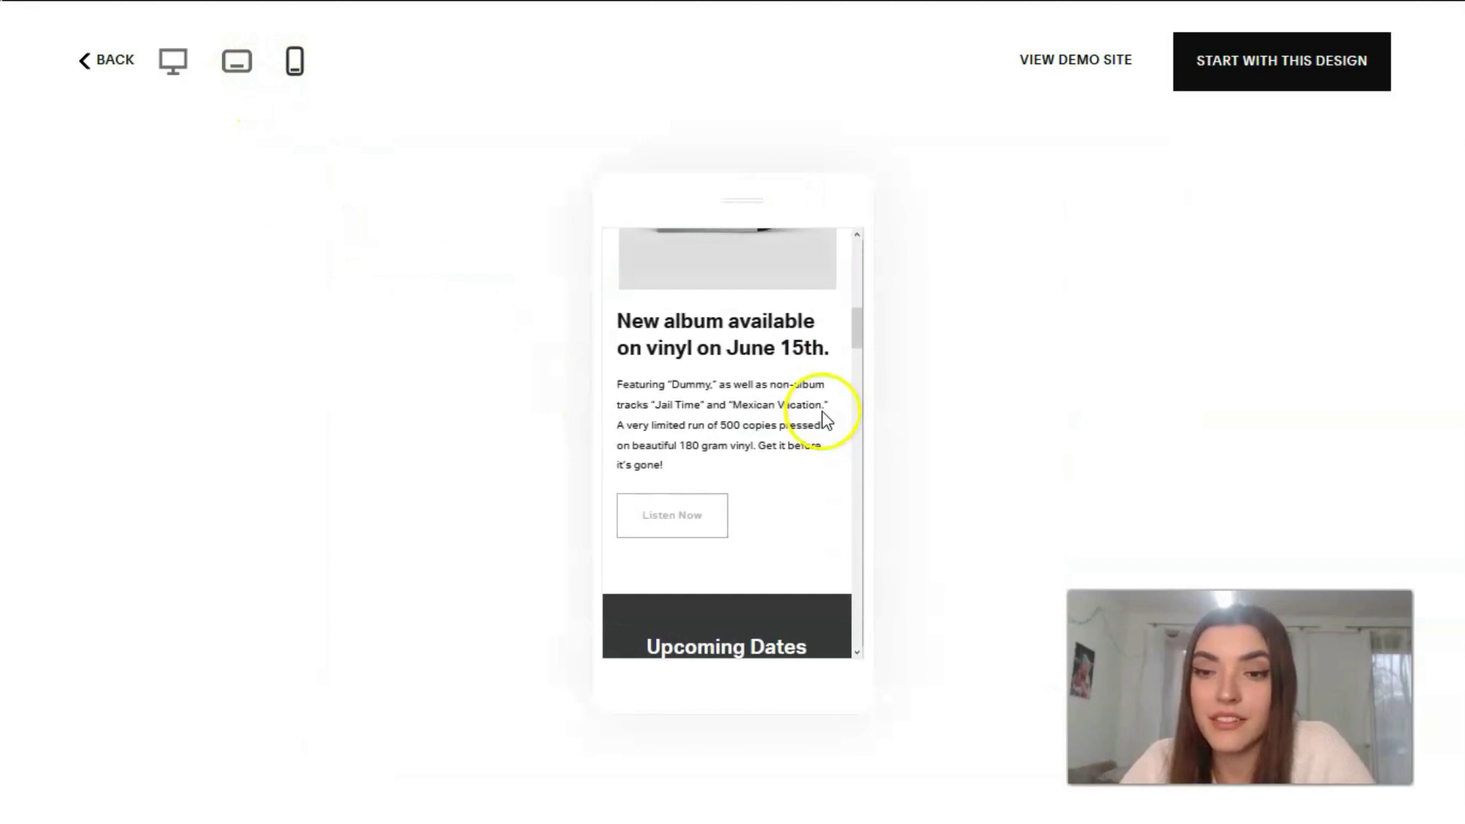
scroll(824, 419, down, 10)
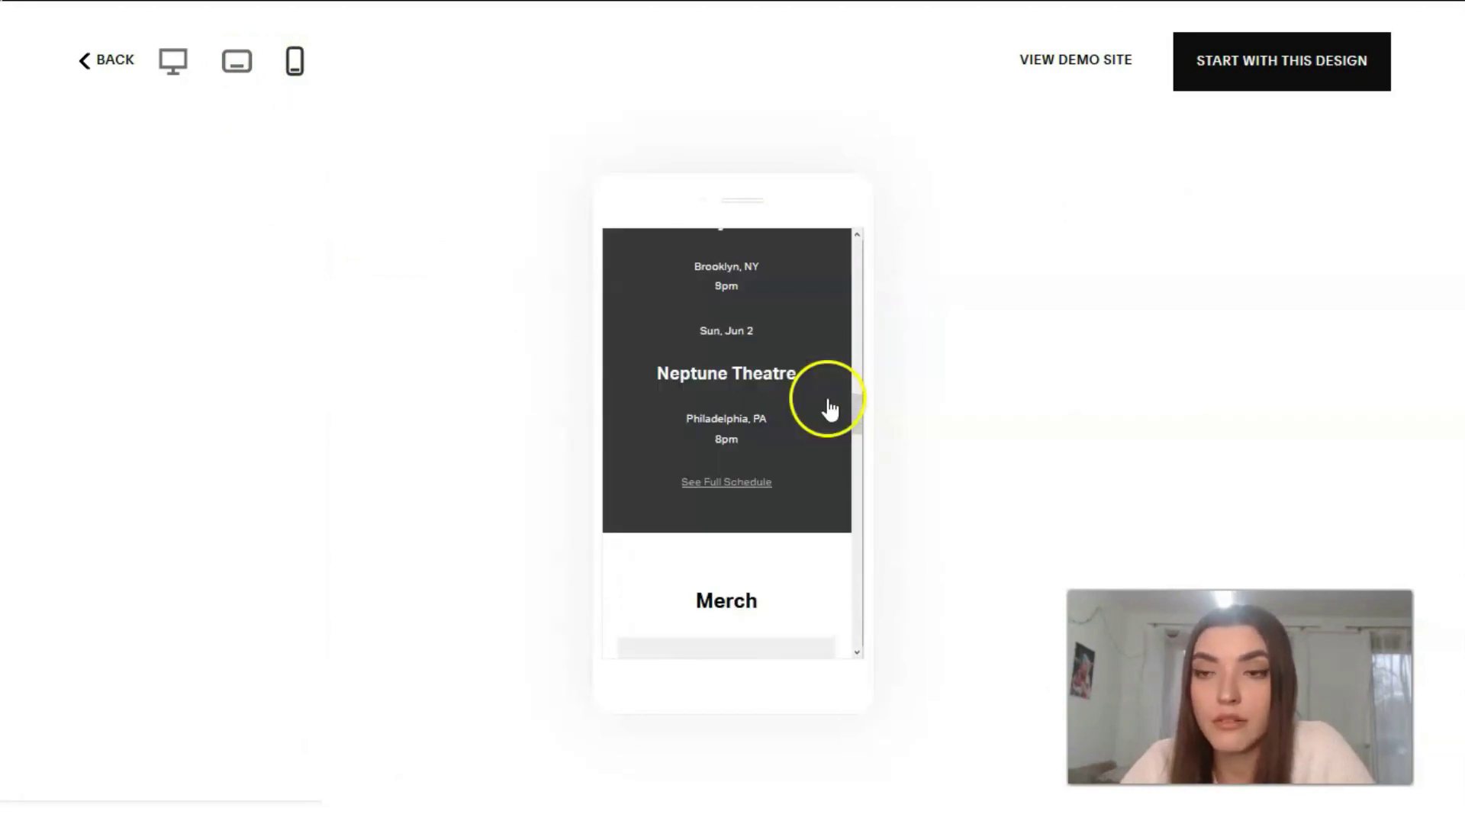
scroll(827, 403, up, 15)
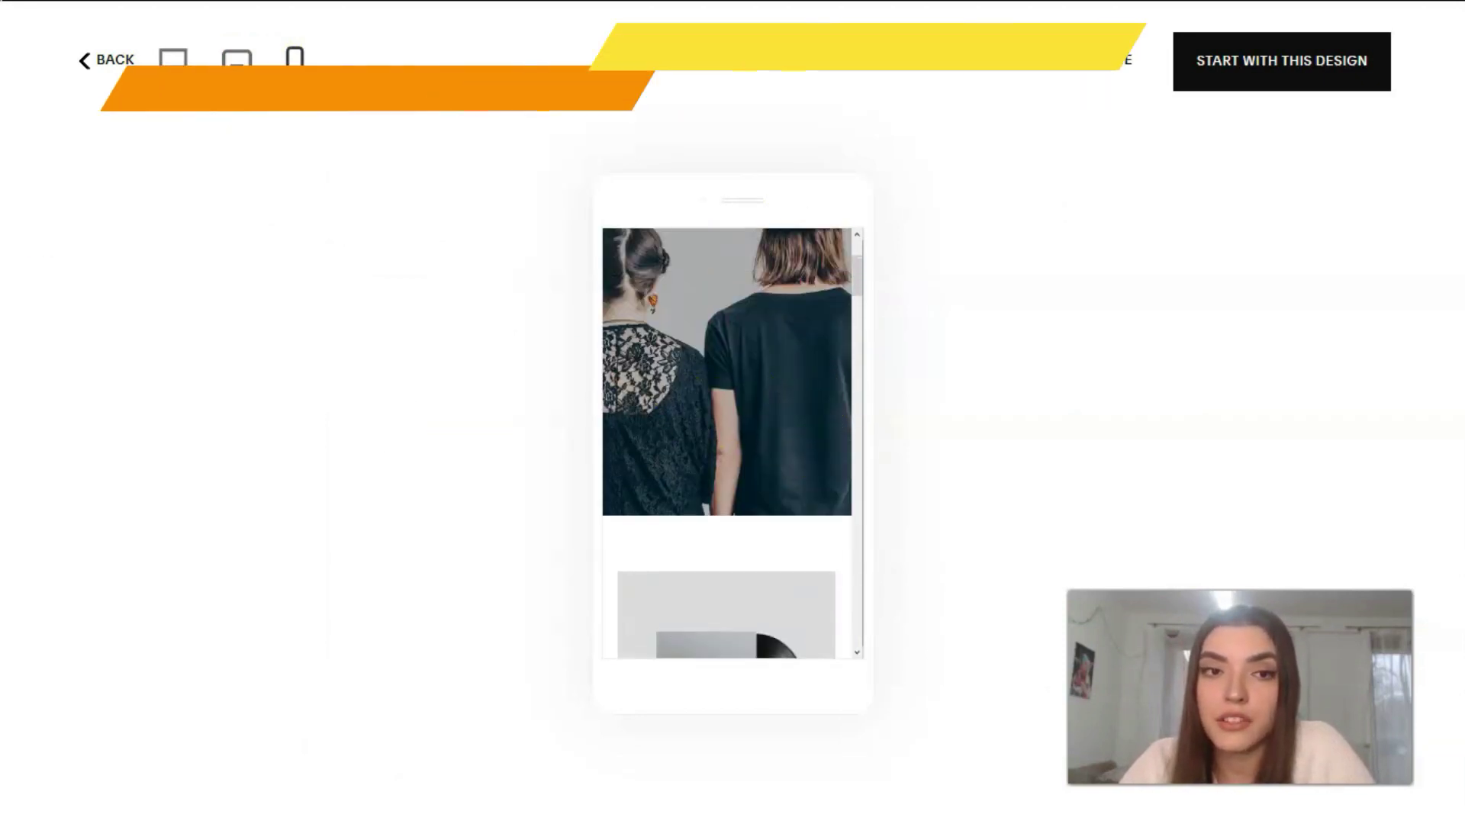
Step: Return to the template gallery, look through further popular designs and open the preview of the Barbosa template
click(107, 60)
scroll(615, 474, down, 15)
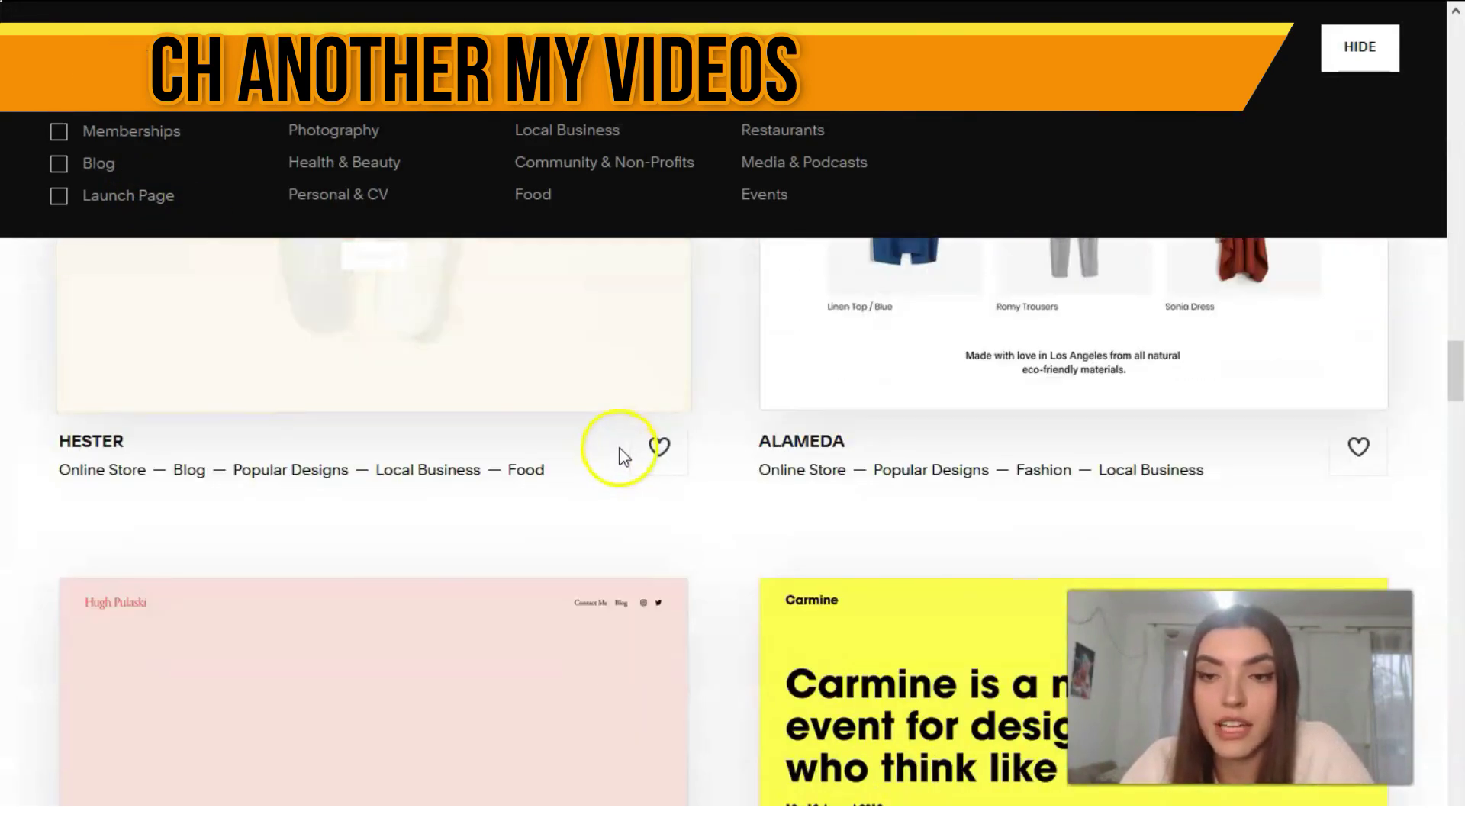
scroll(621, 455, down, 5)
scroll(620, 456, up, 2)
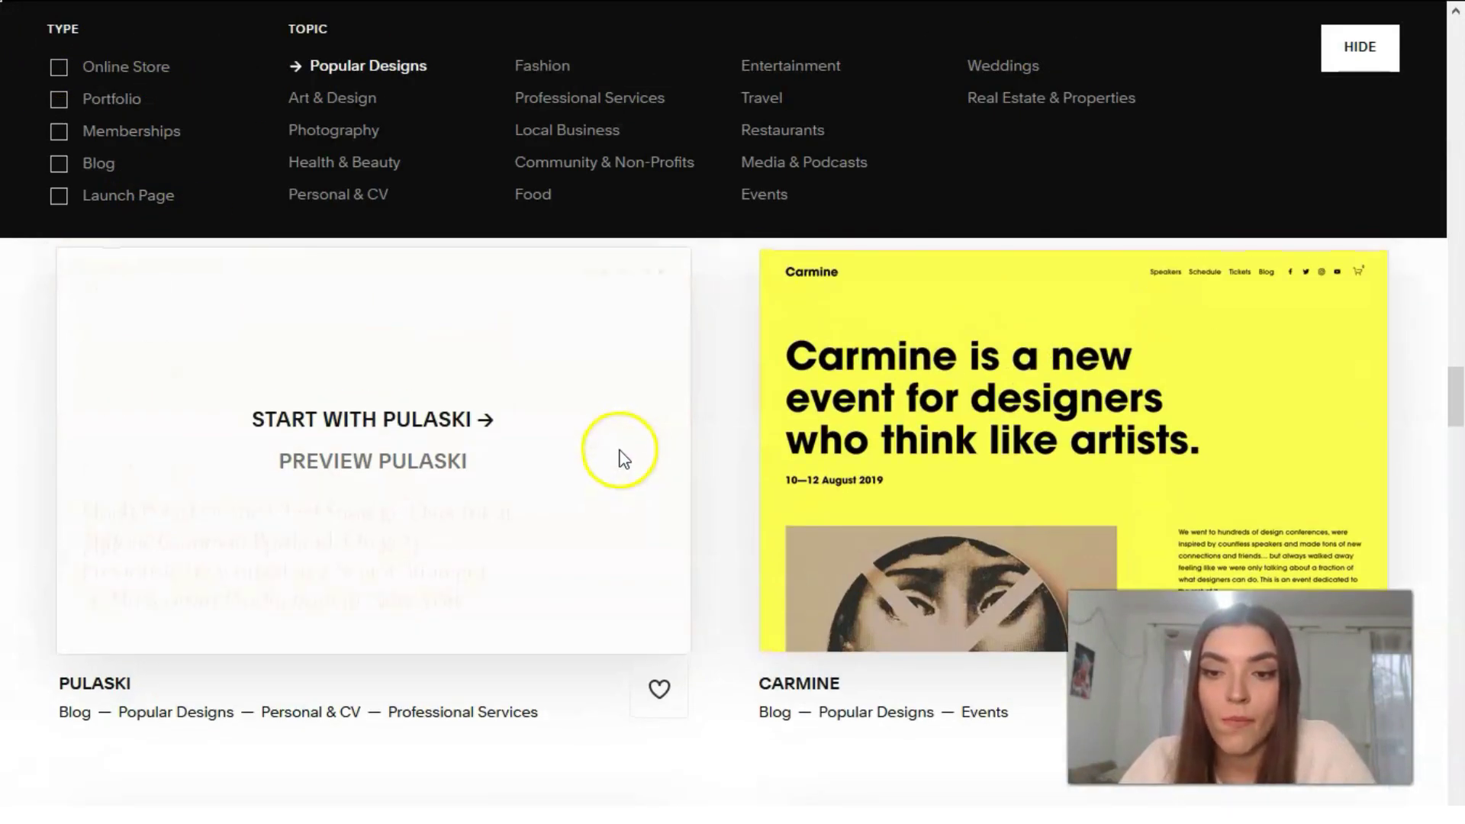
scroll(622, 450, down, 10)
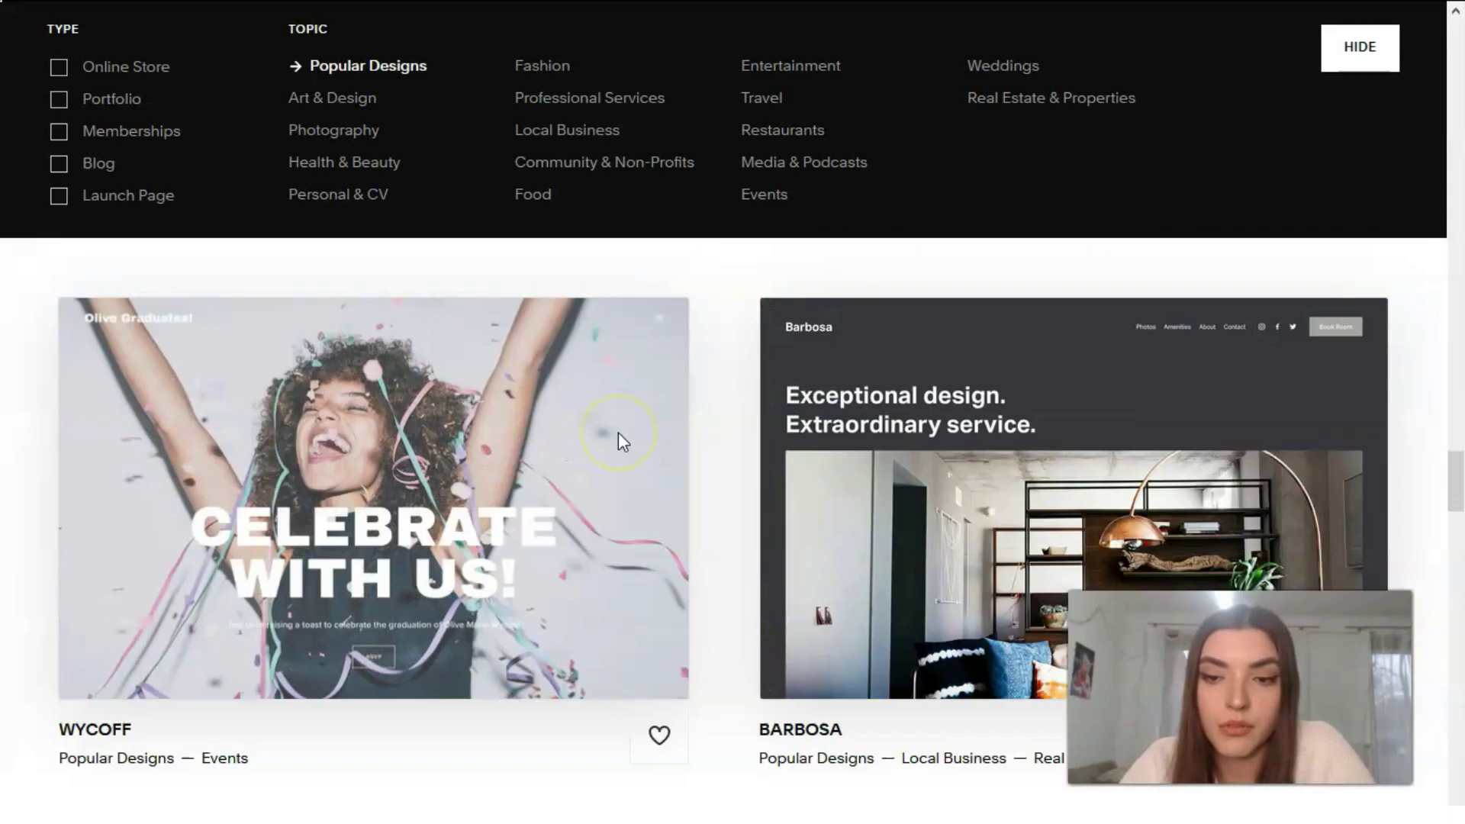
scroll(619, 433, down, 3)
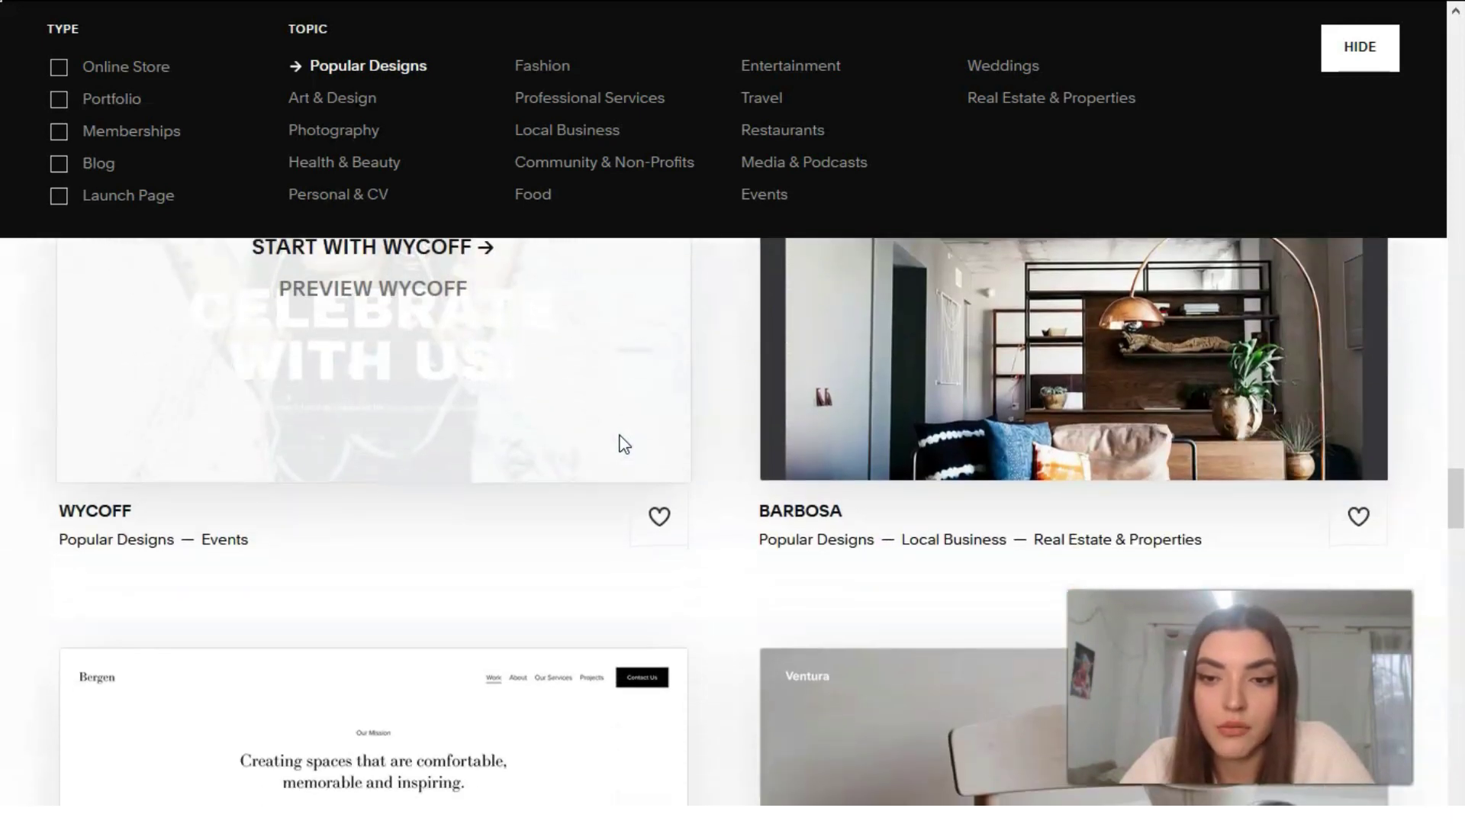
scroll(1054, 470, up, 1)
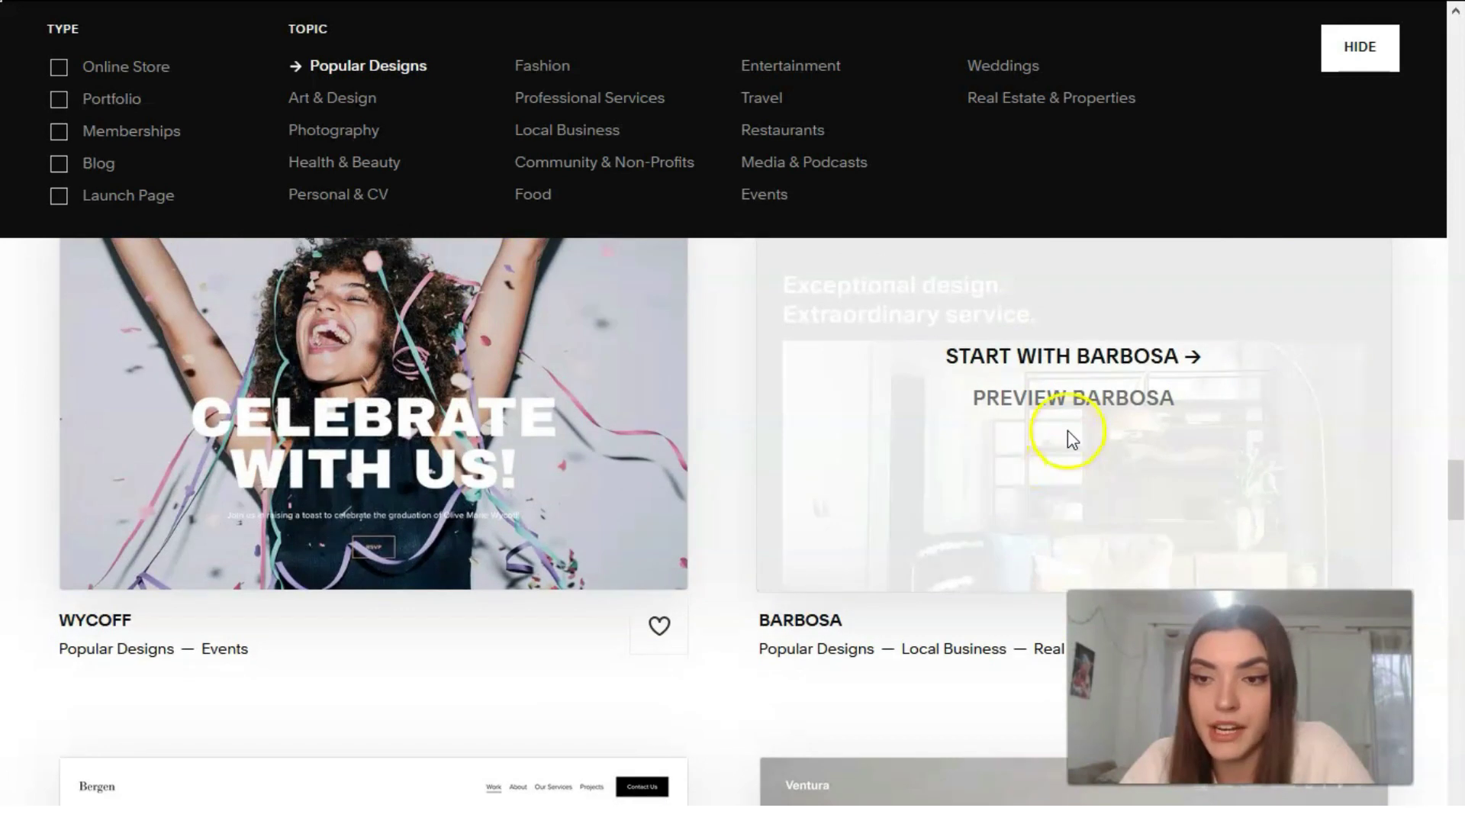
click(1065, 398)
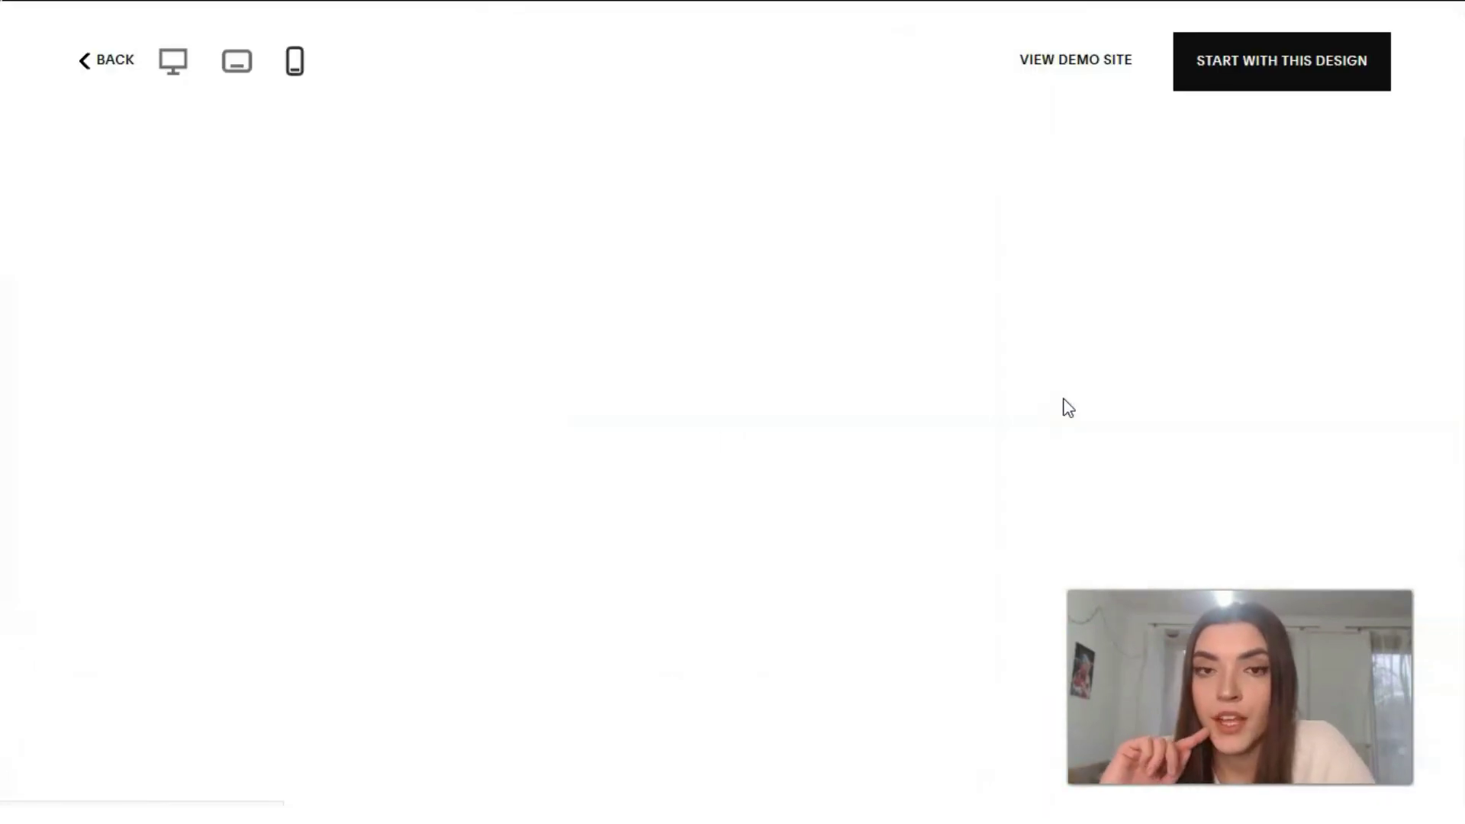
Step: Switch the Barbosa preview to the desktop layout and examine its page sections
click(174, 68)
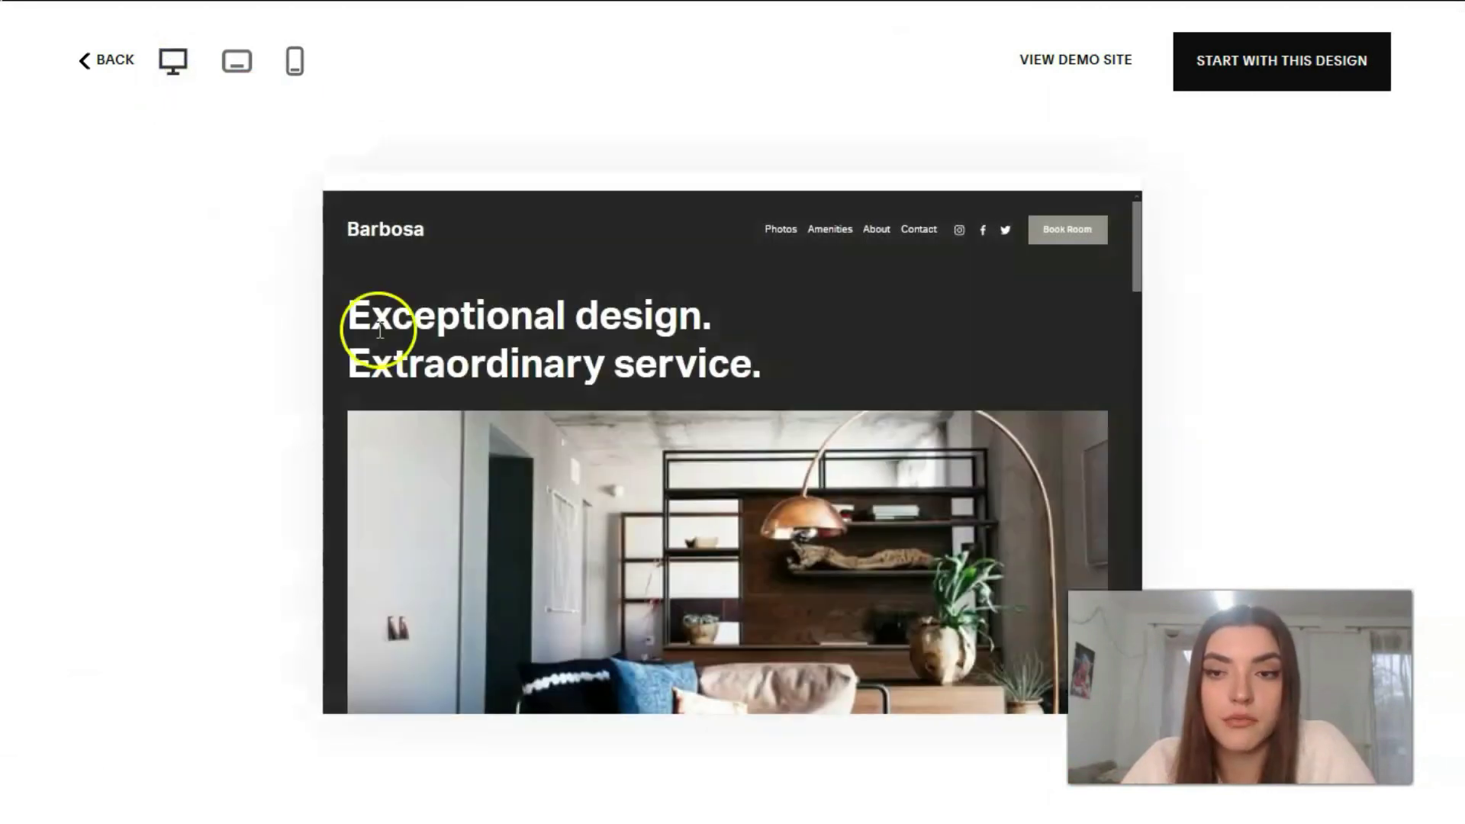
scroll(878, 450, down, 2)
scroll(886, 437, down, 10)
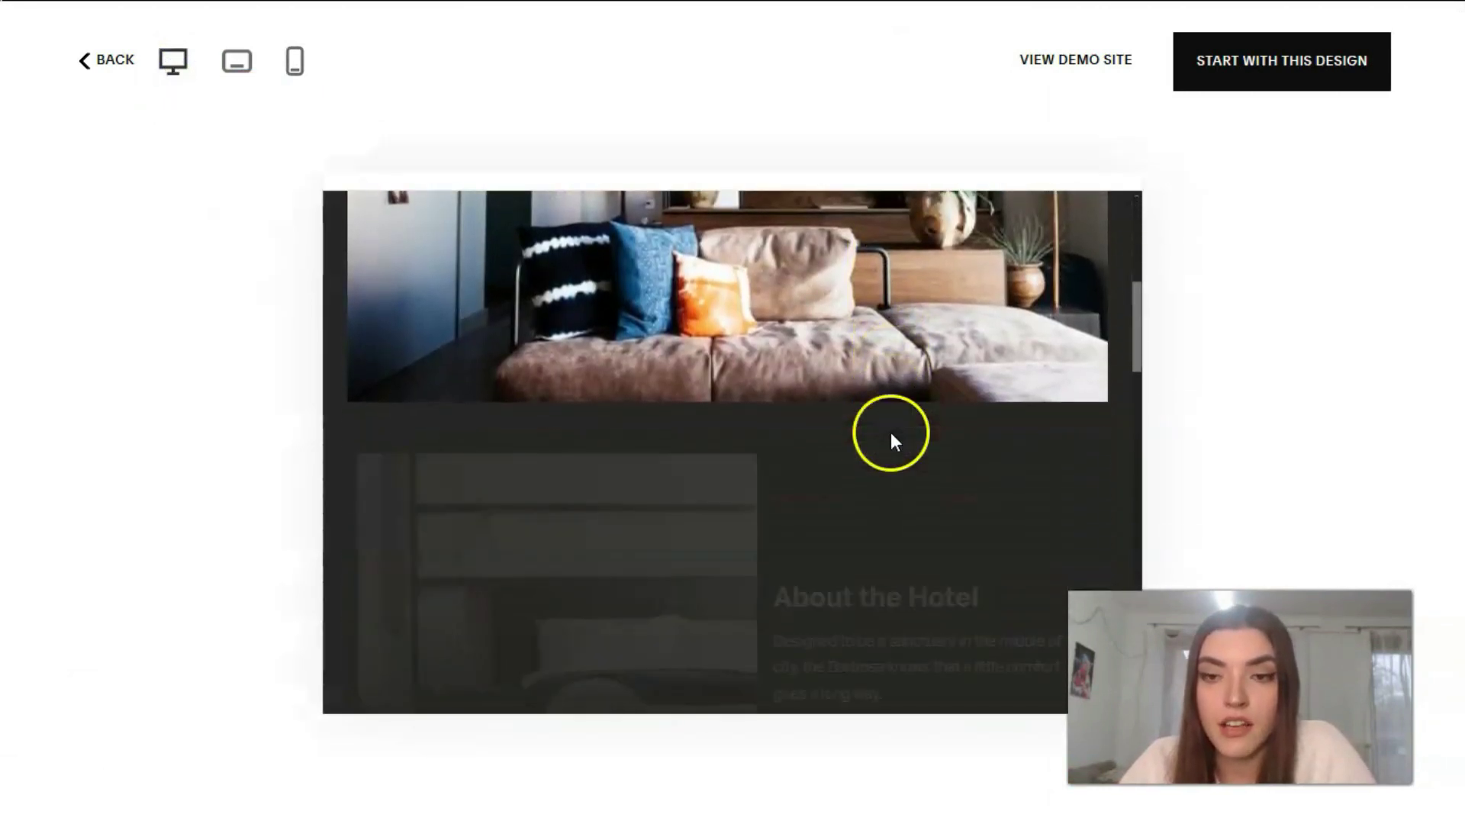
scroll(894, 436, down, 8)
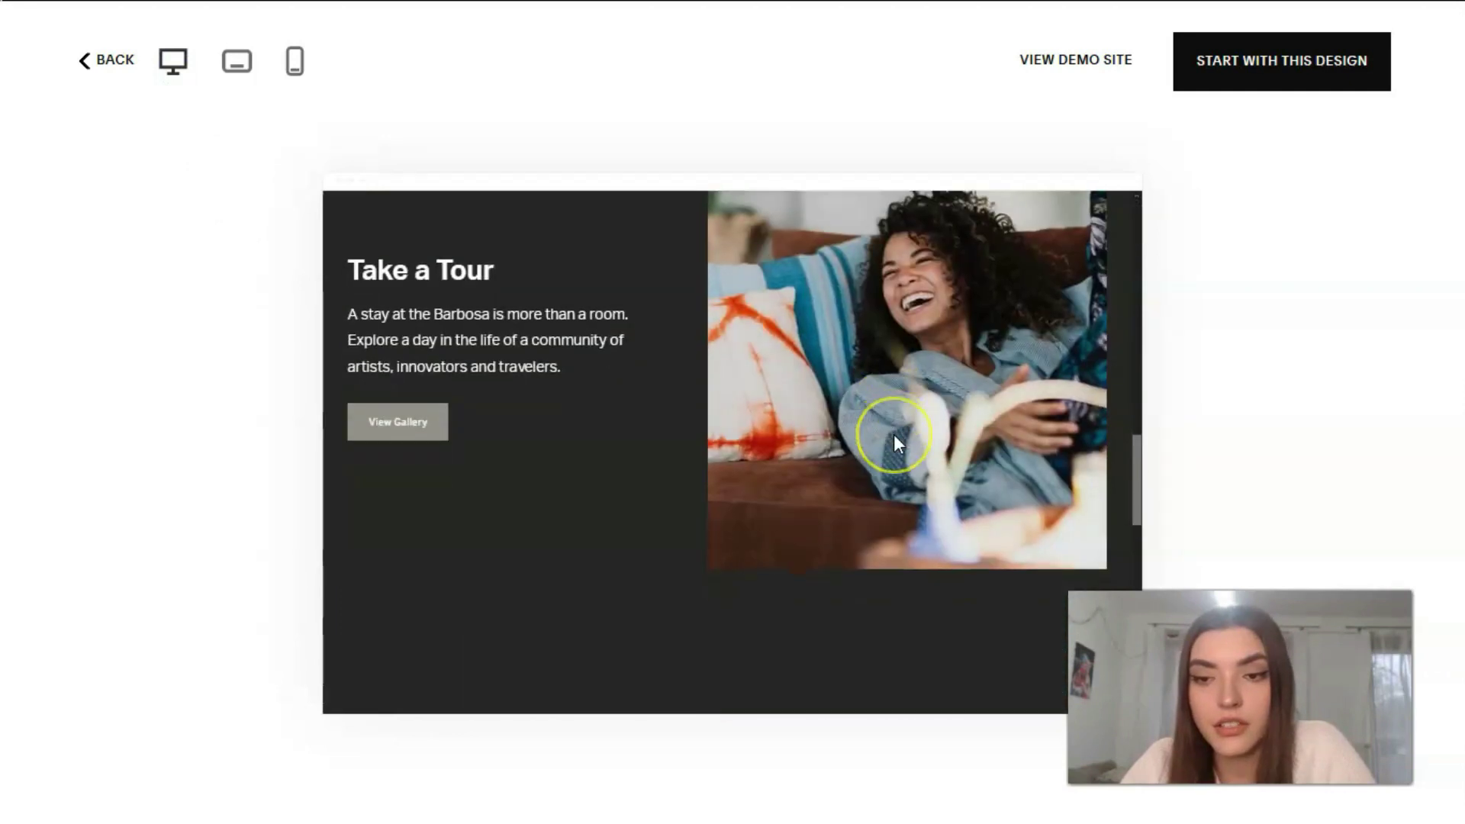
scroll(895, 440, down, 8)
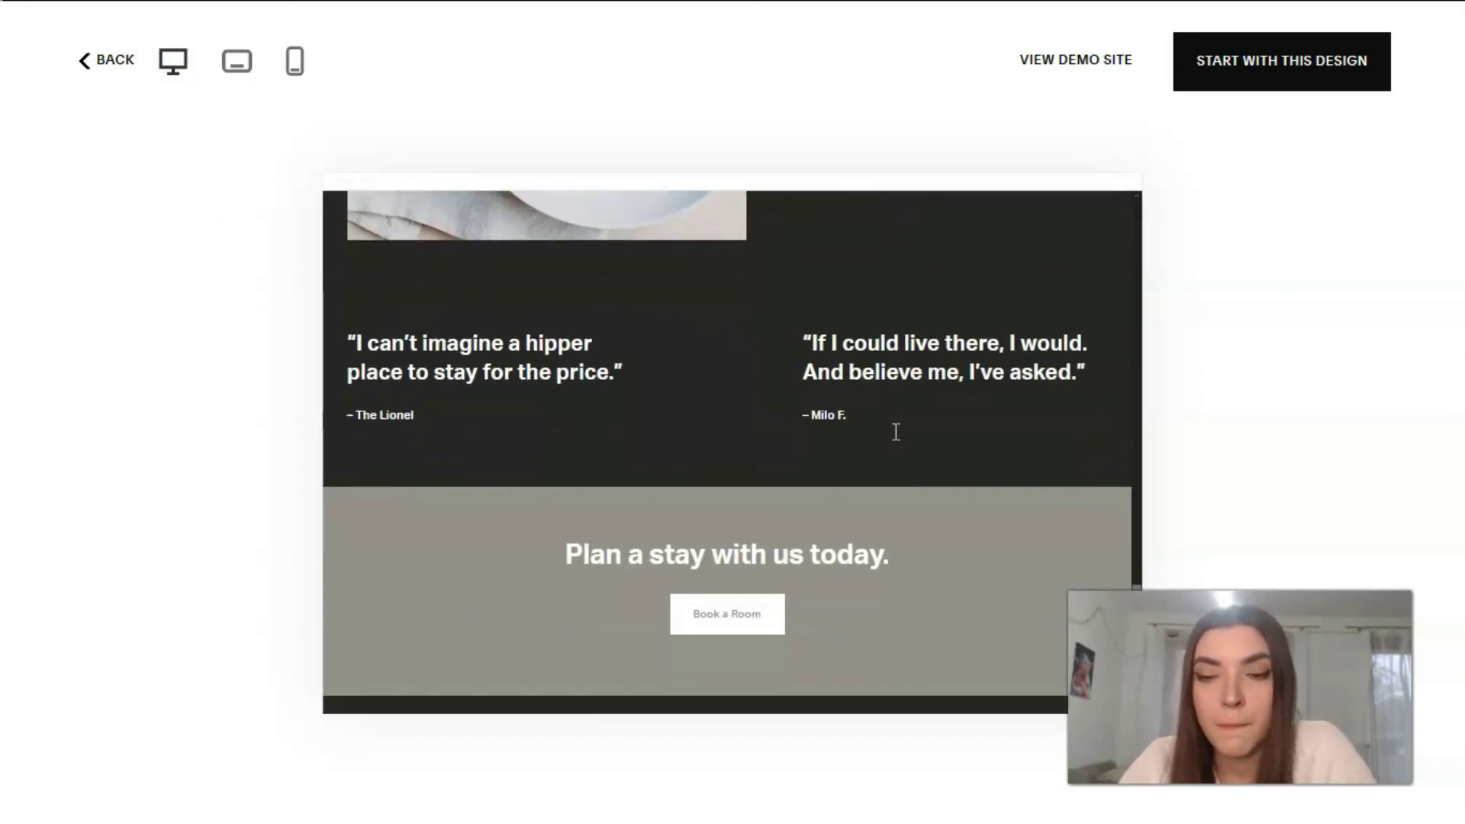
scroll(894, 428, up, 15)
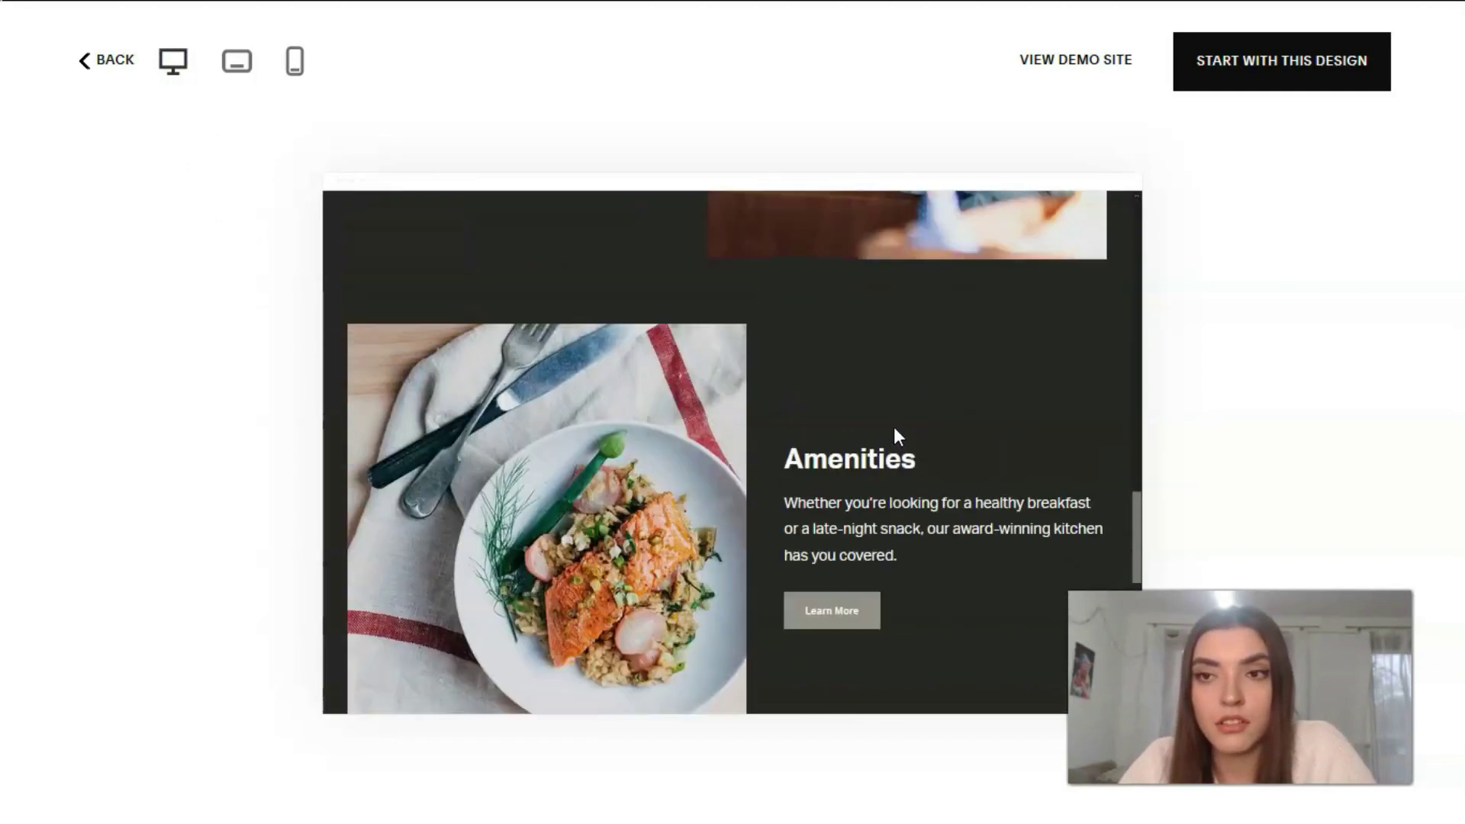
Step: Open the full Barbosa demo site and examine its hotel, tour, amenities, testimonial and booking sections
click(1053, 68)
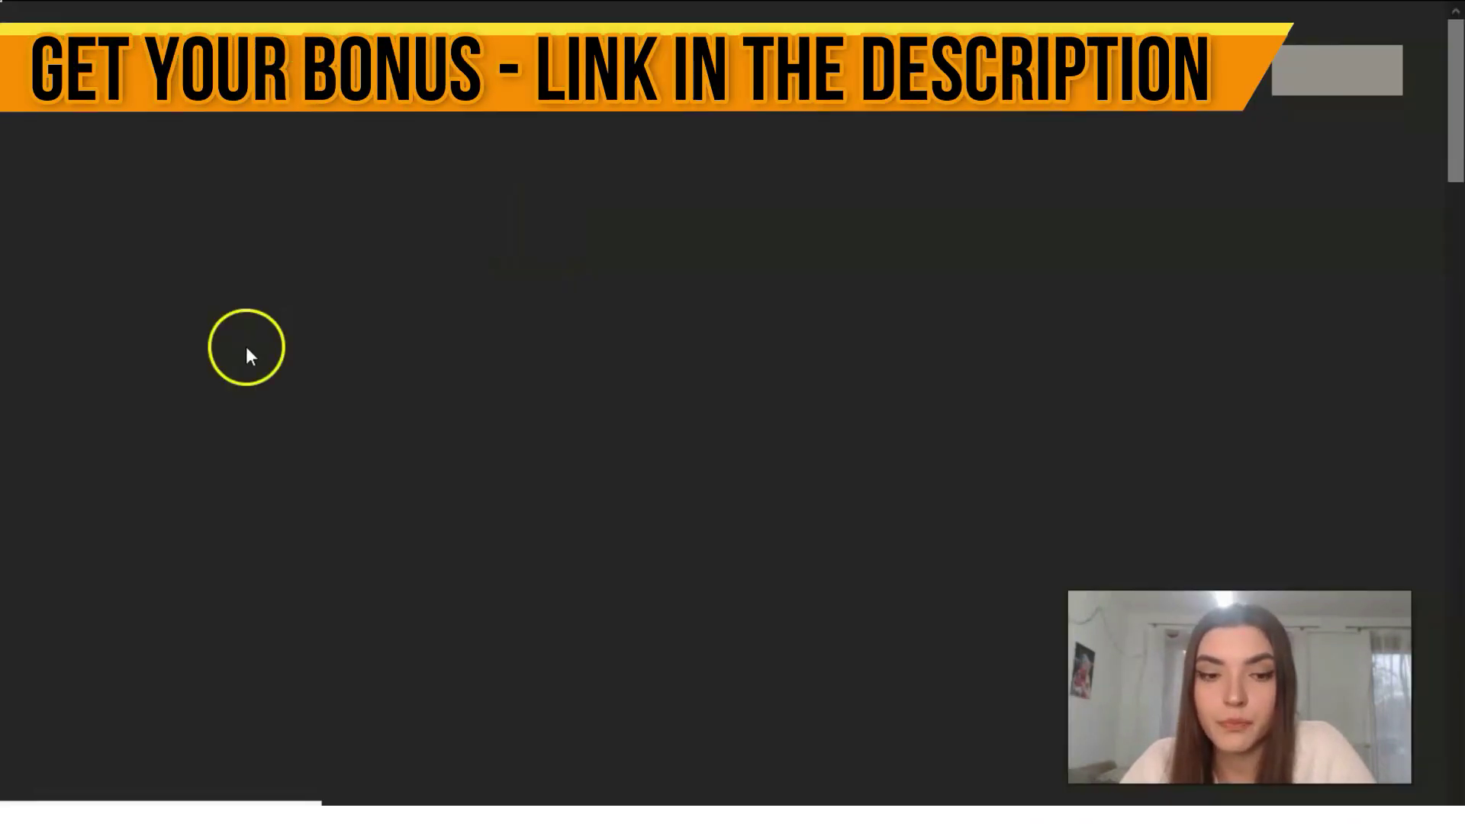
scroll(1257, 474, down, 10)
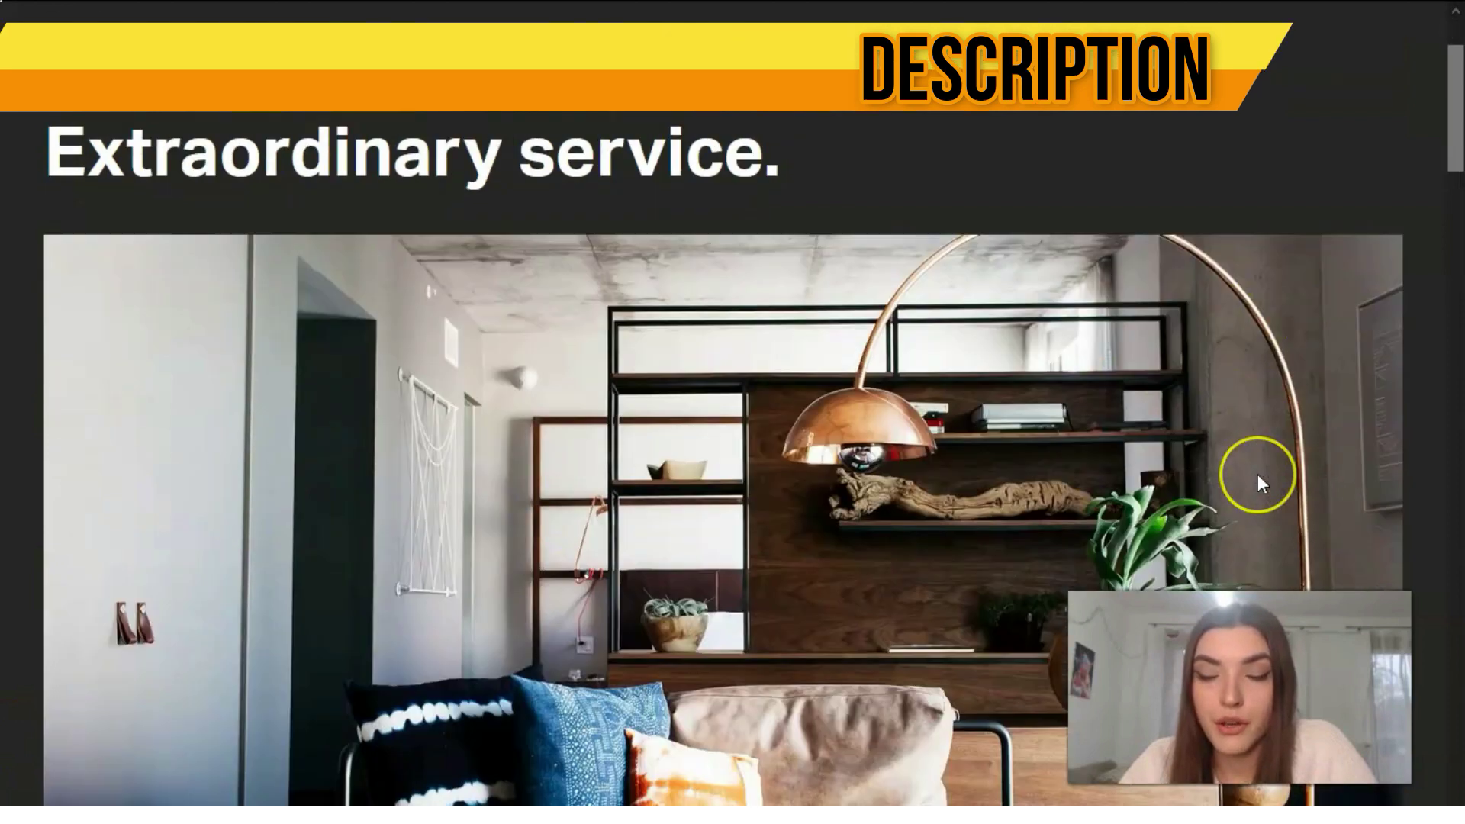
scroll(1258, 477, down, 15)
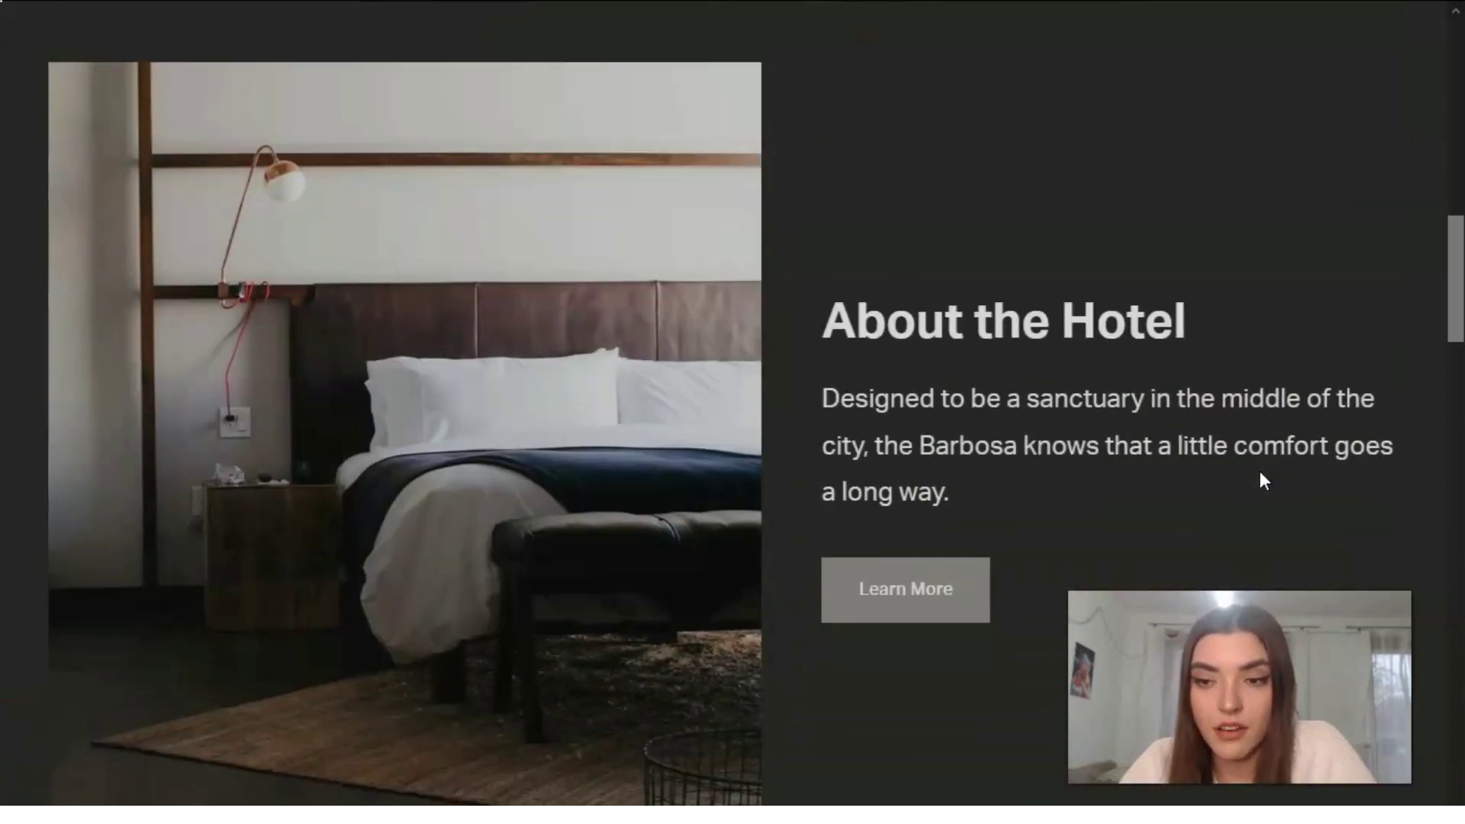
scroll(1260, 473, down, 14)
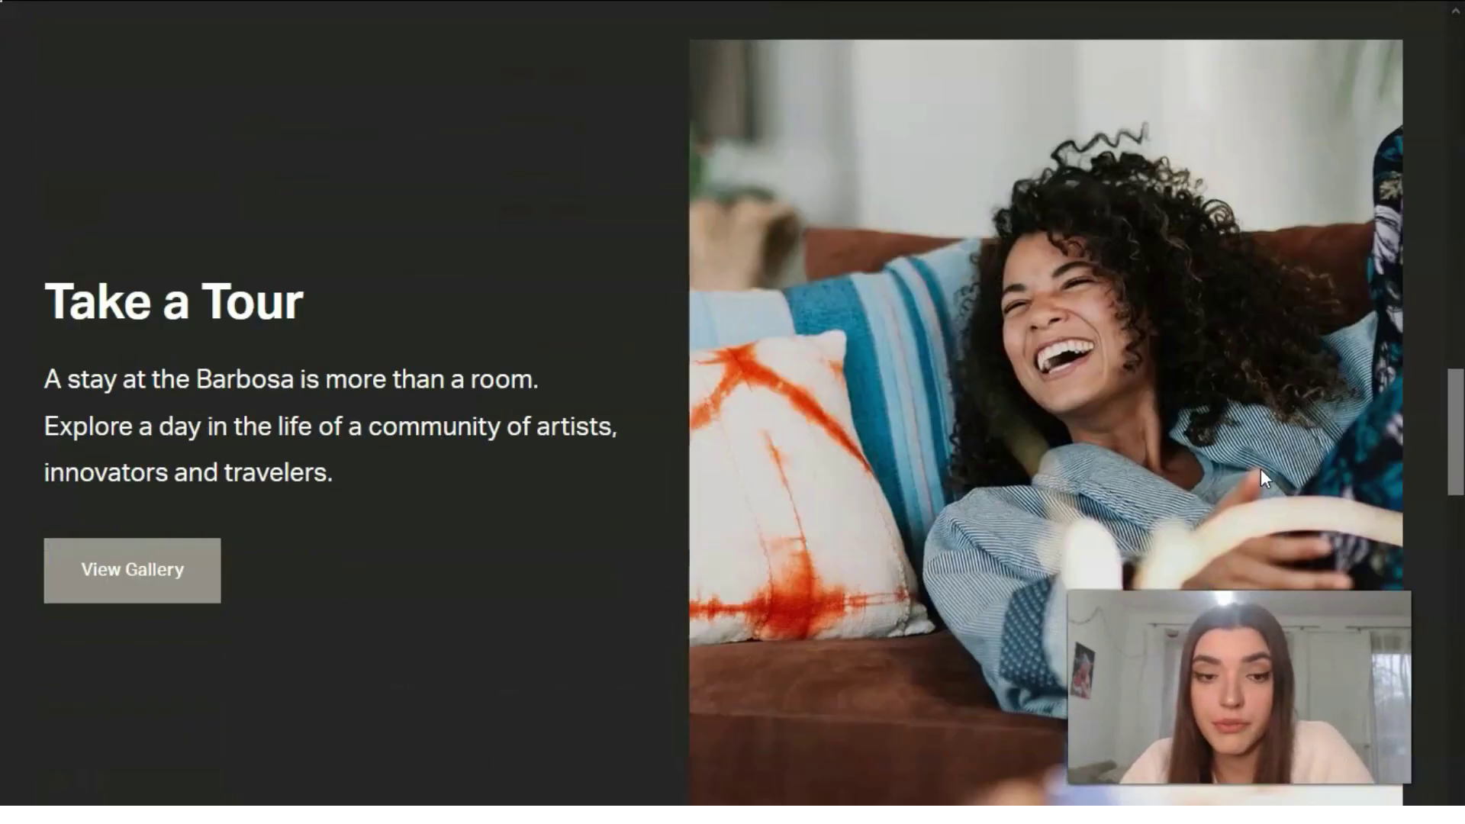
scroll(1263, 477, down, 10)
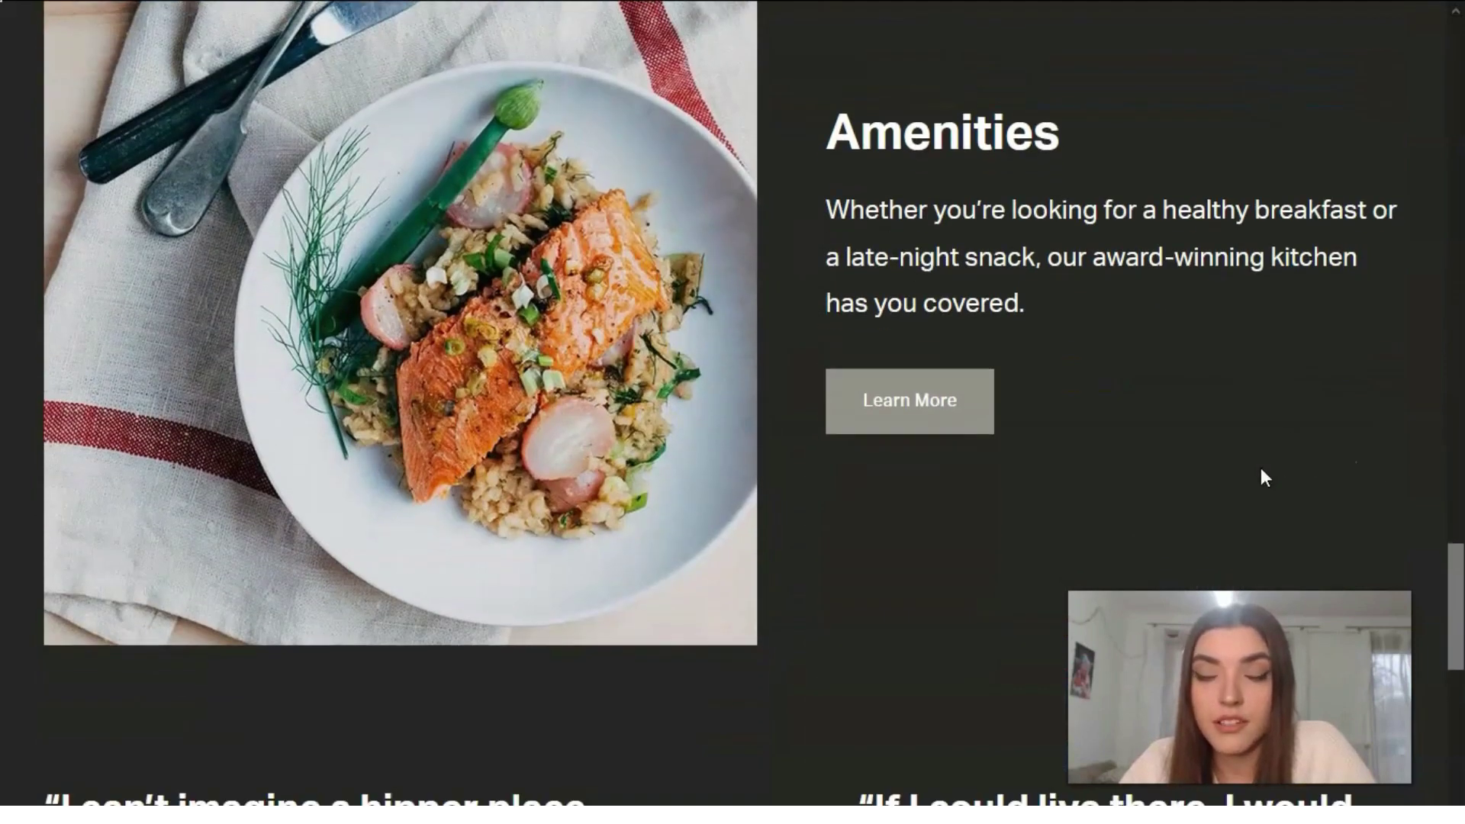
scroll(1263, 477, down, 8)
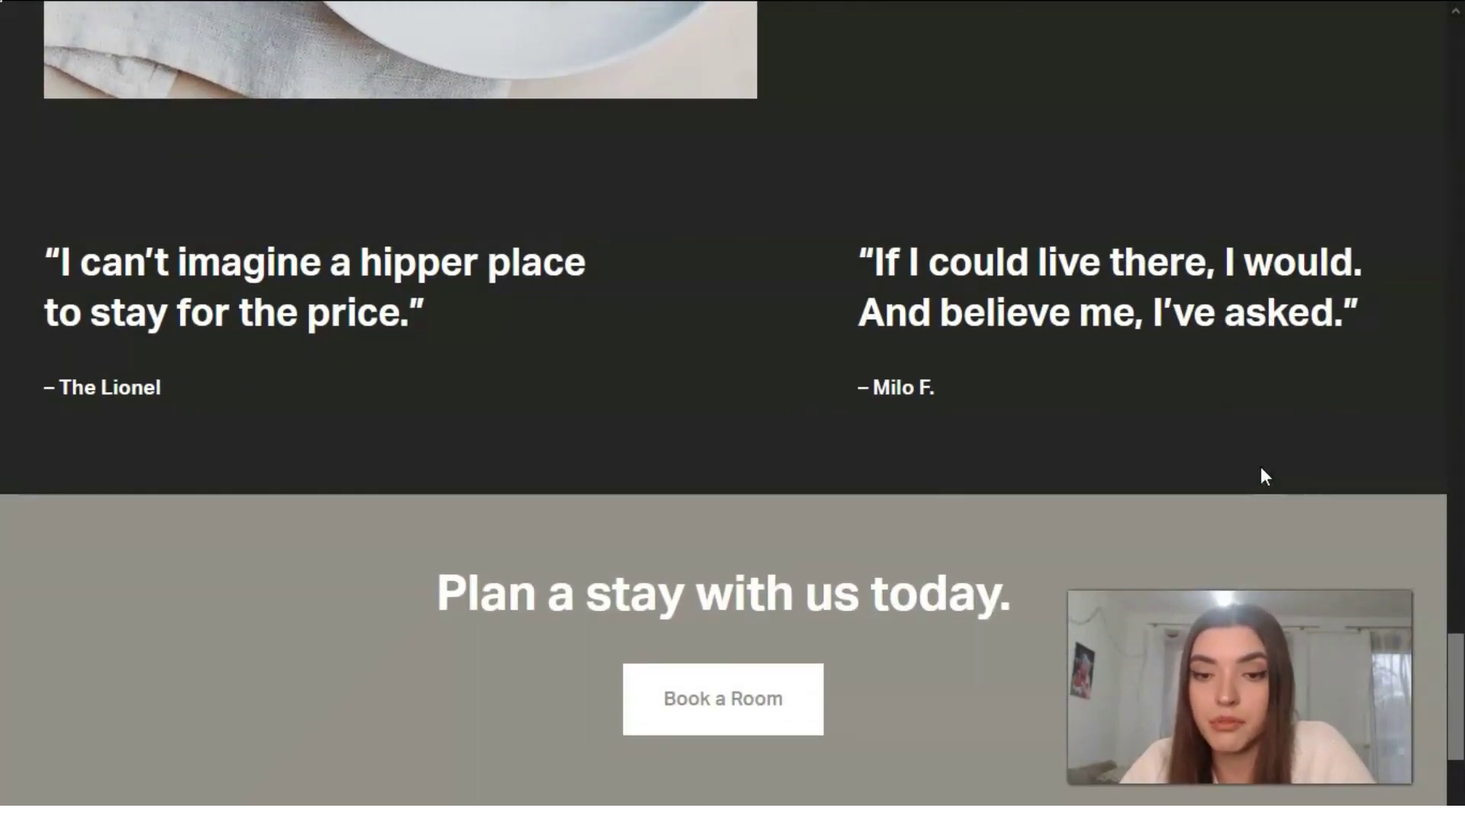
scroll(1260, 466, up, 15)
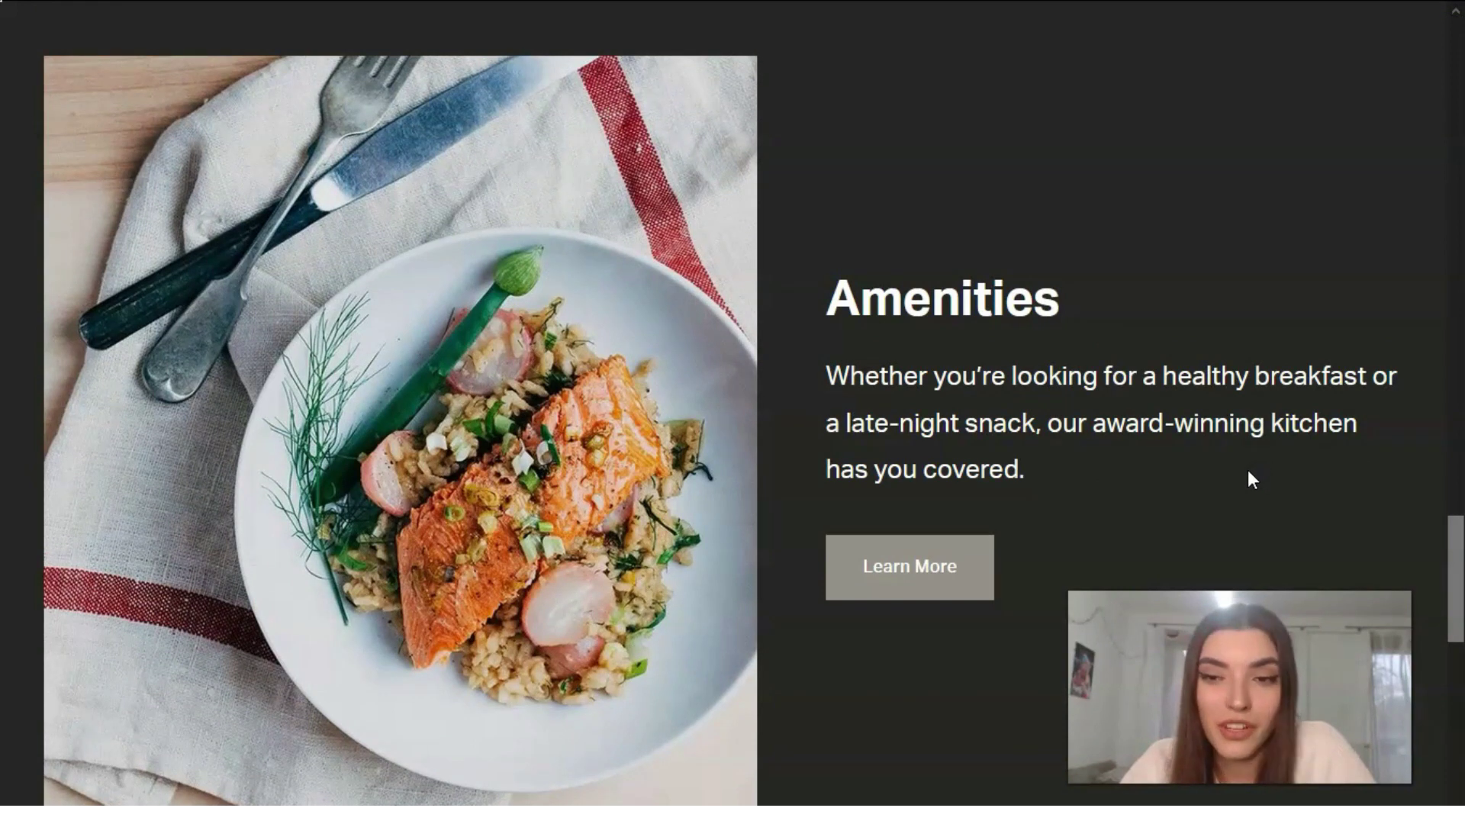
scroll(1236, 463, up, 5)
scroll(1225, 457, up, 4)
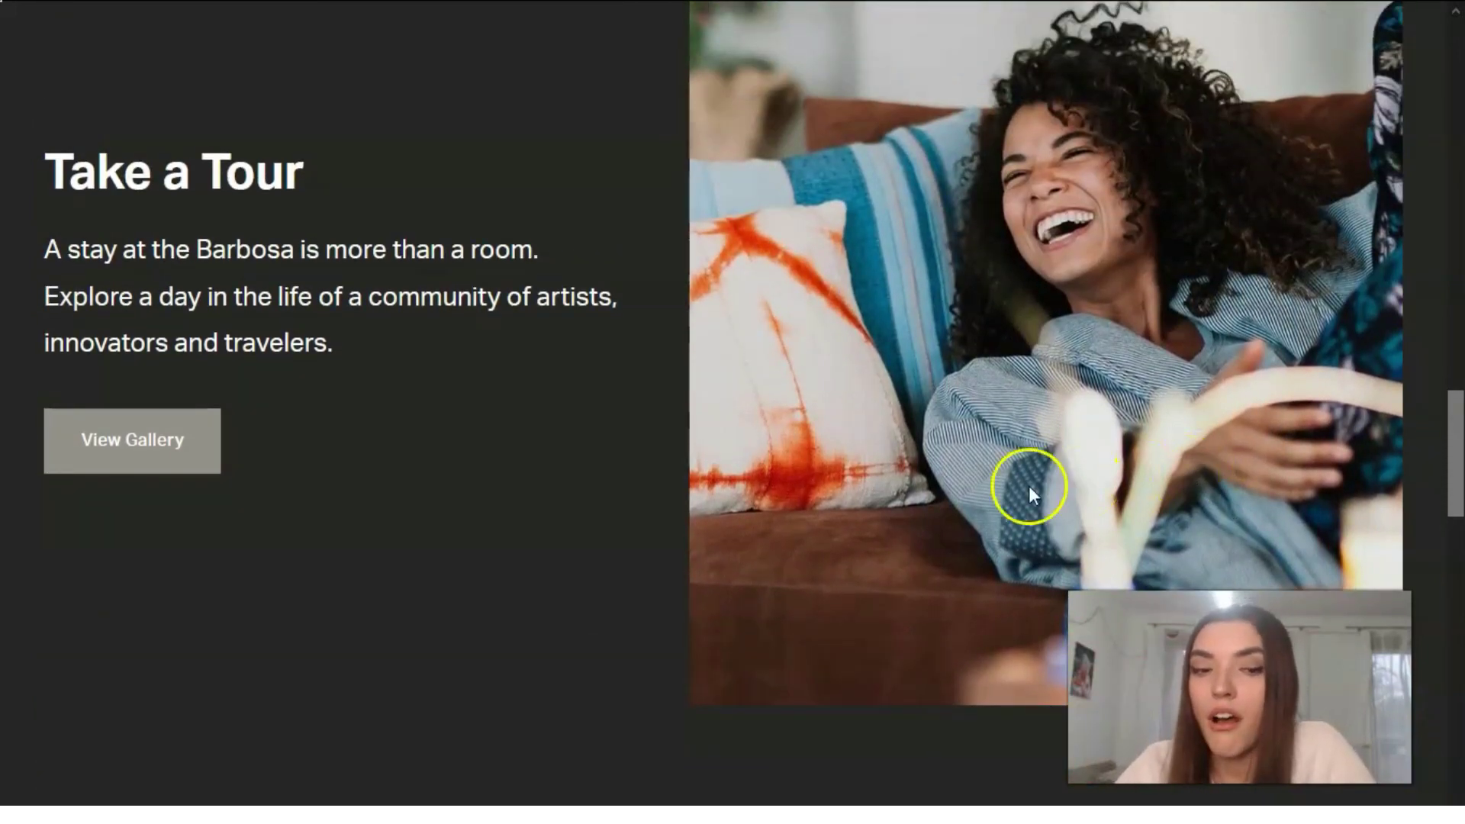
scroll(616, 582, up, 1)
scroll(616, 581, up, 15)
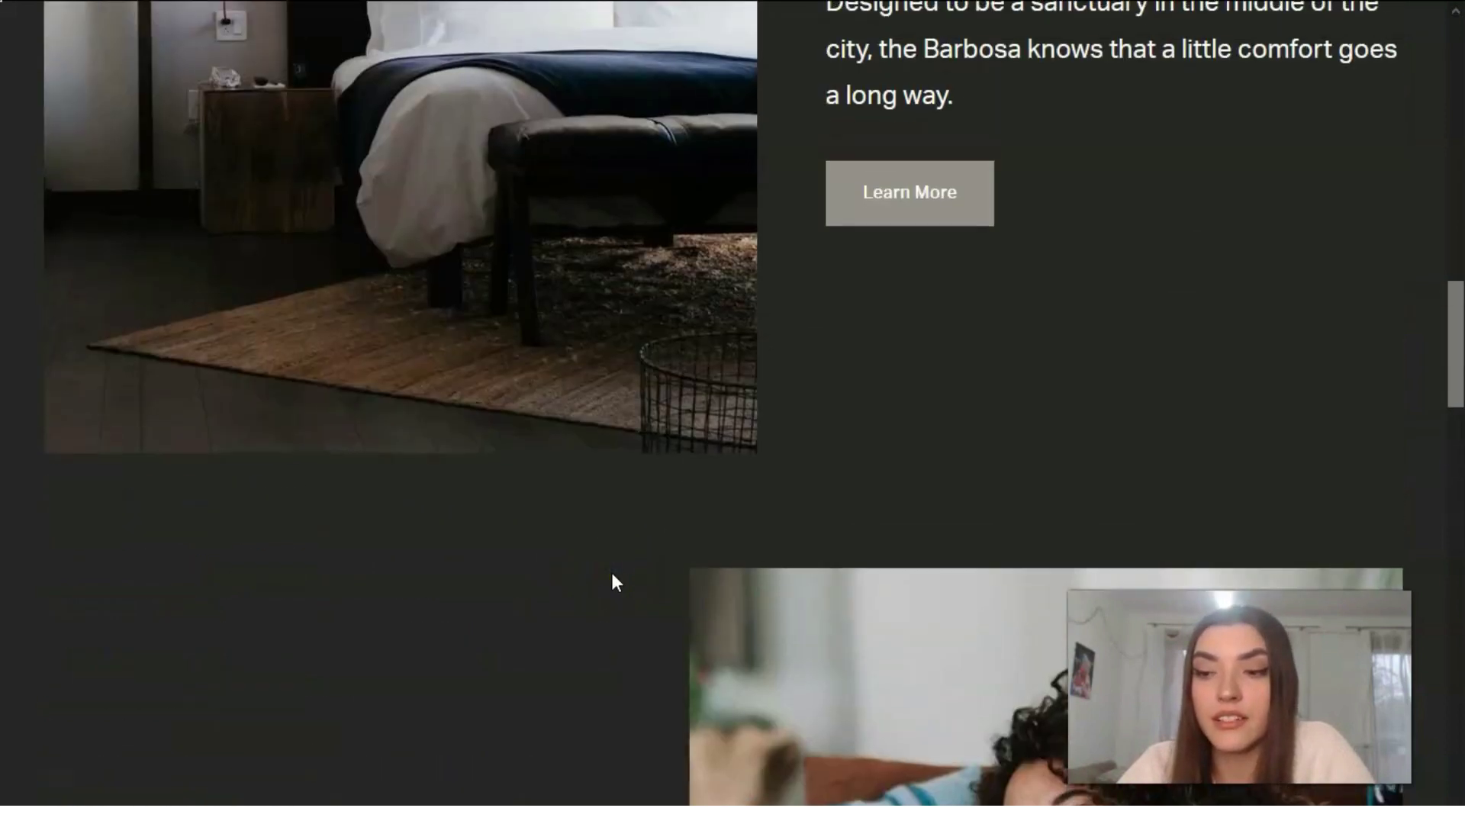
scroll(621, 572, up, 12)
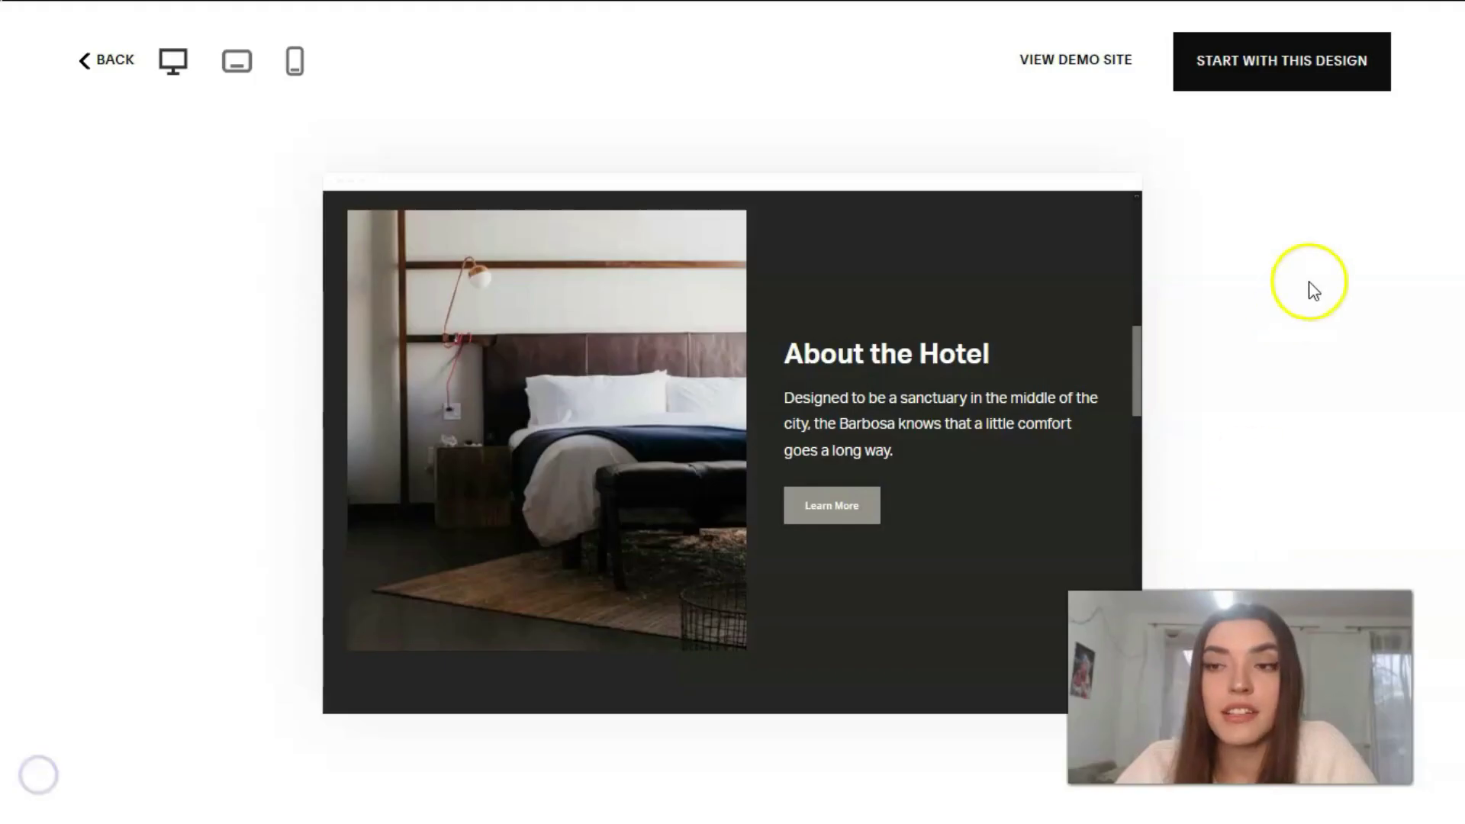
Step: Start a site with the Barbosa design and look through its pages and the page types available for the main navigation
click(1337, 85)
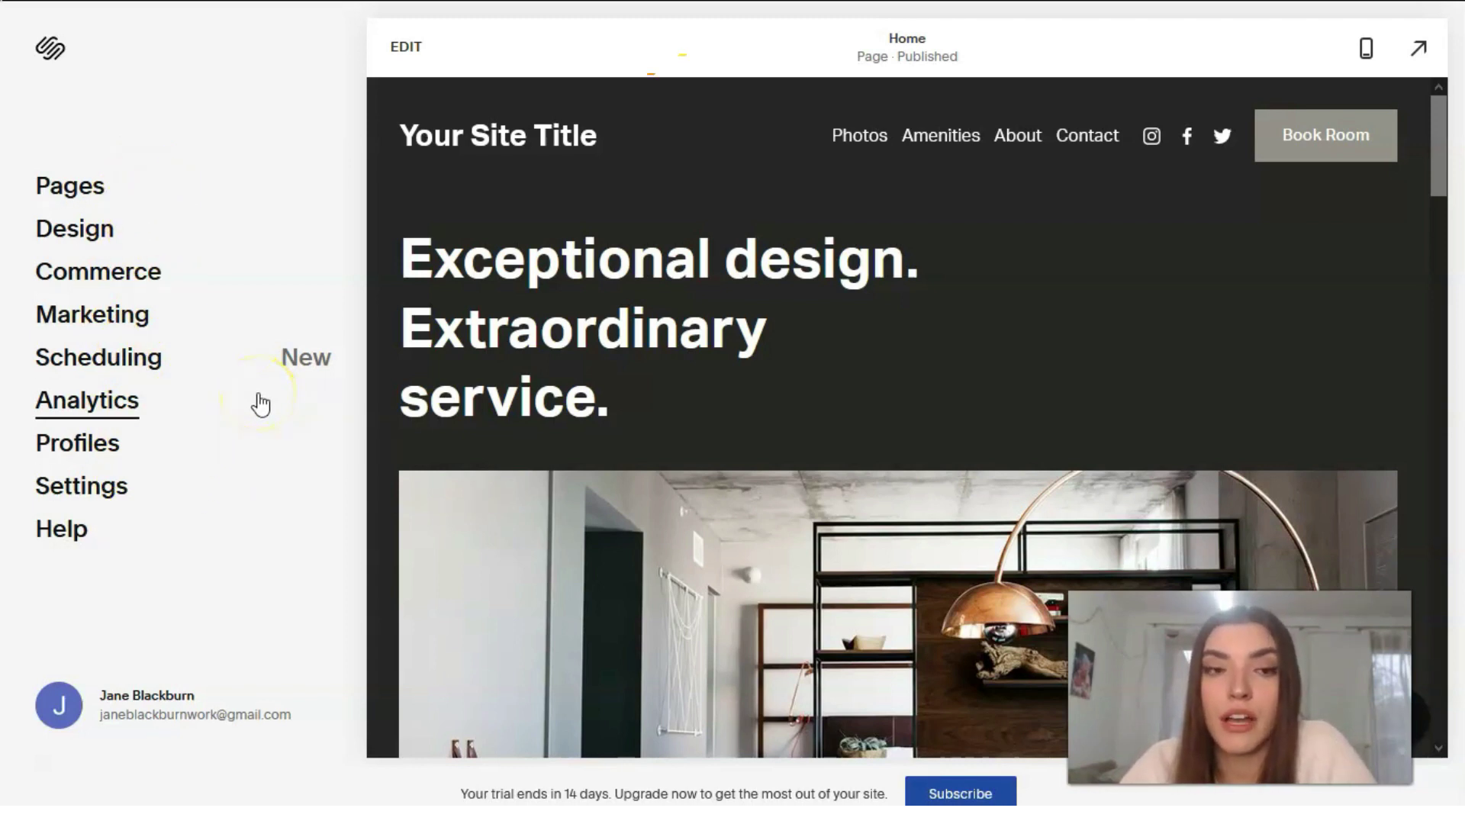
click(89, 197)
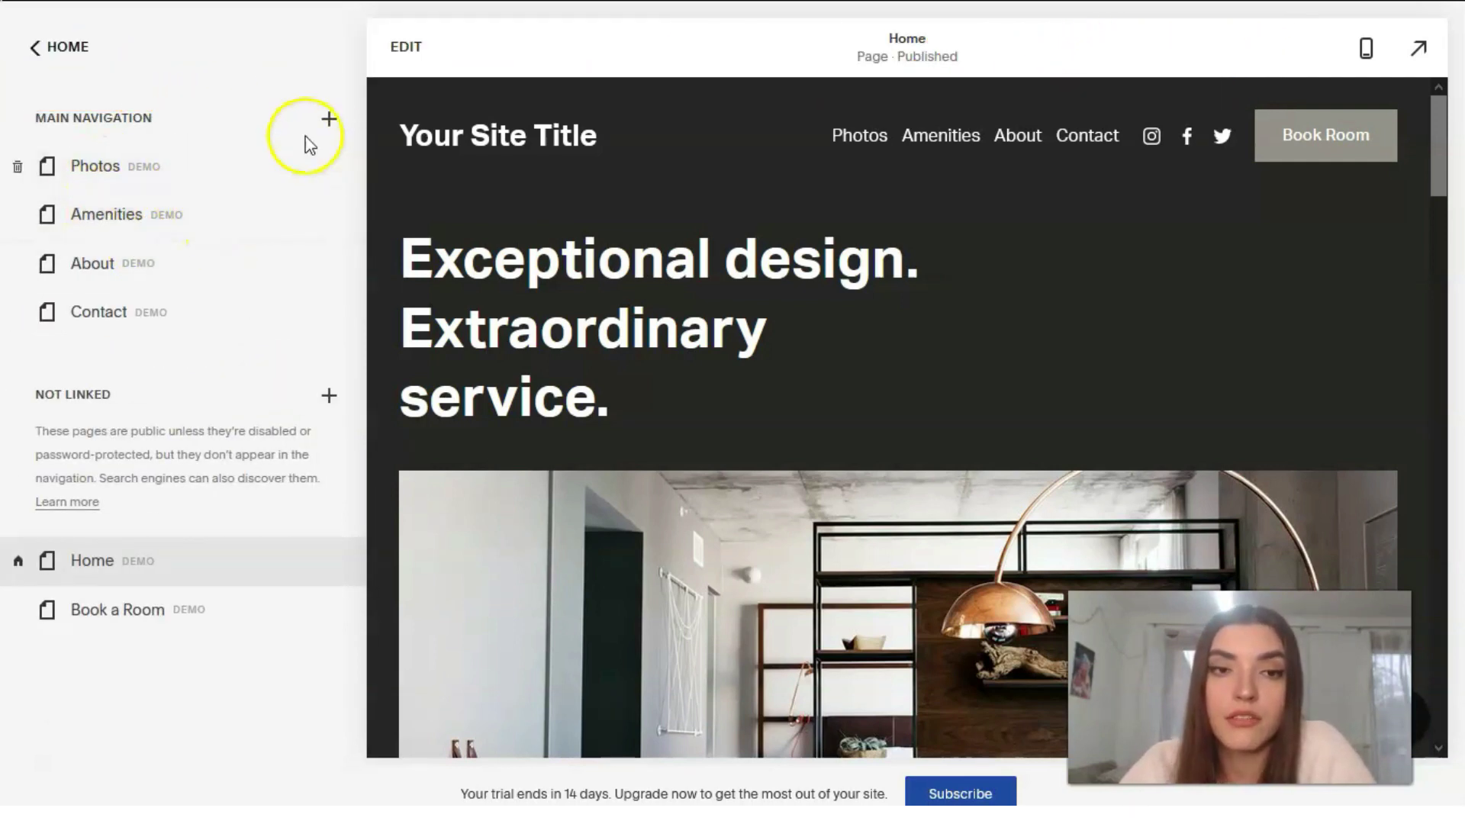
click(328, 122)
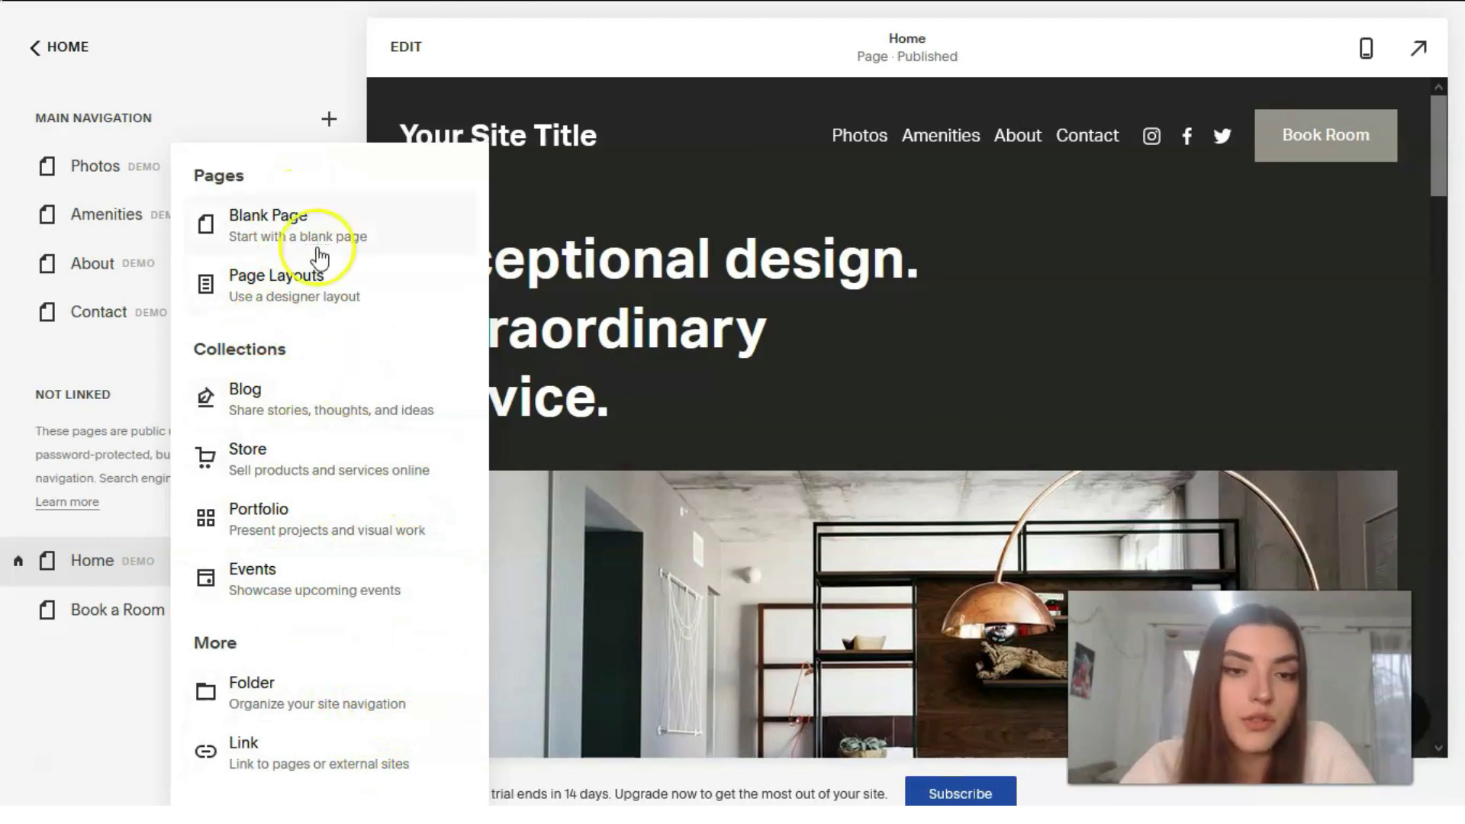
click(65, 358)
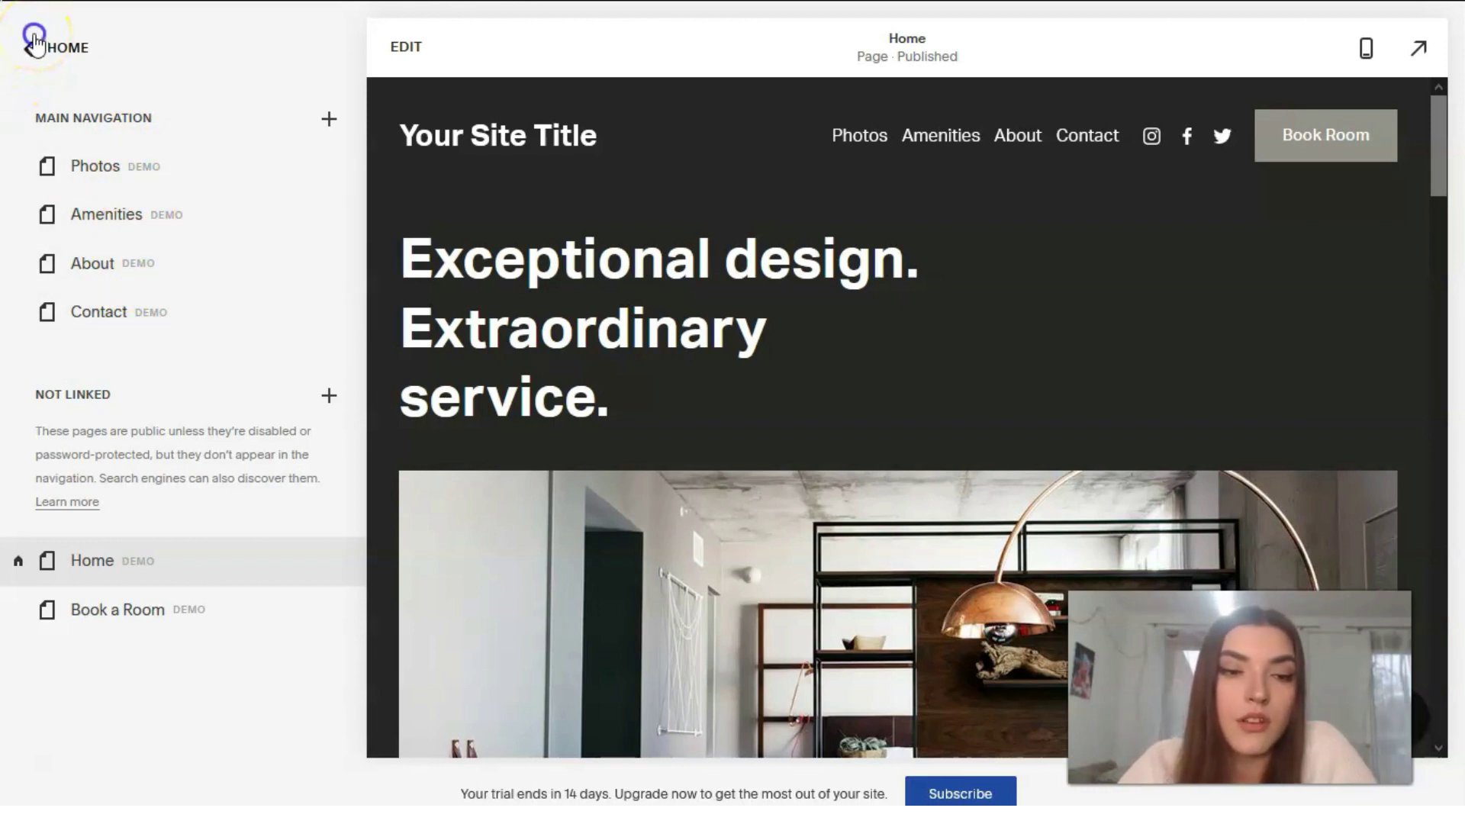
click(32, 44)
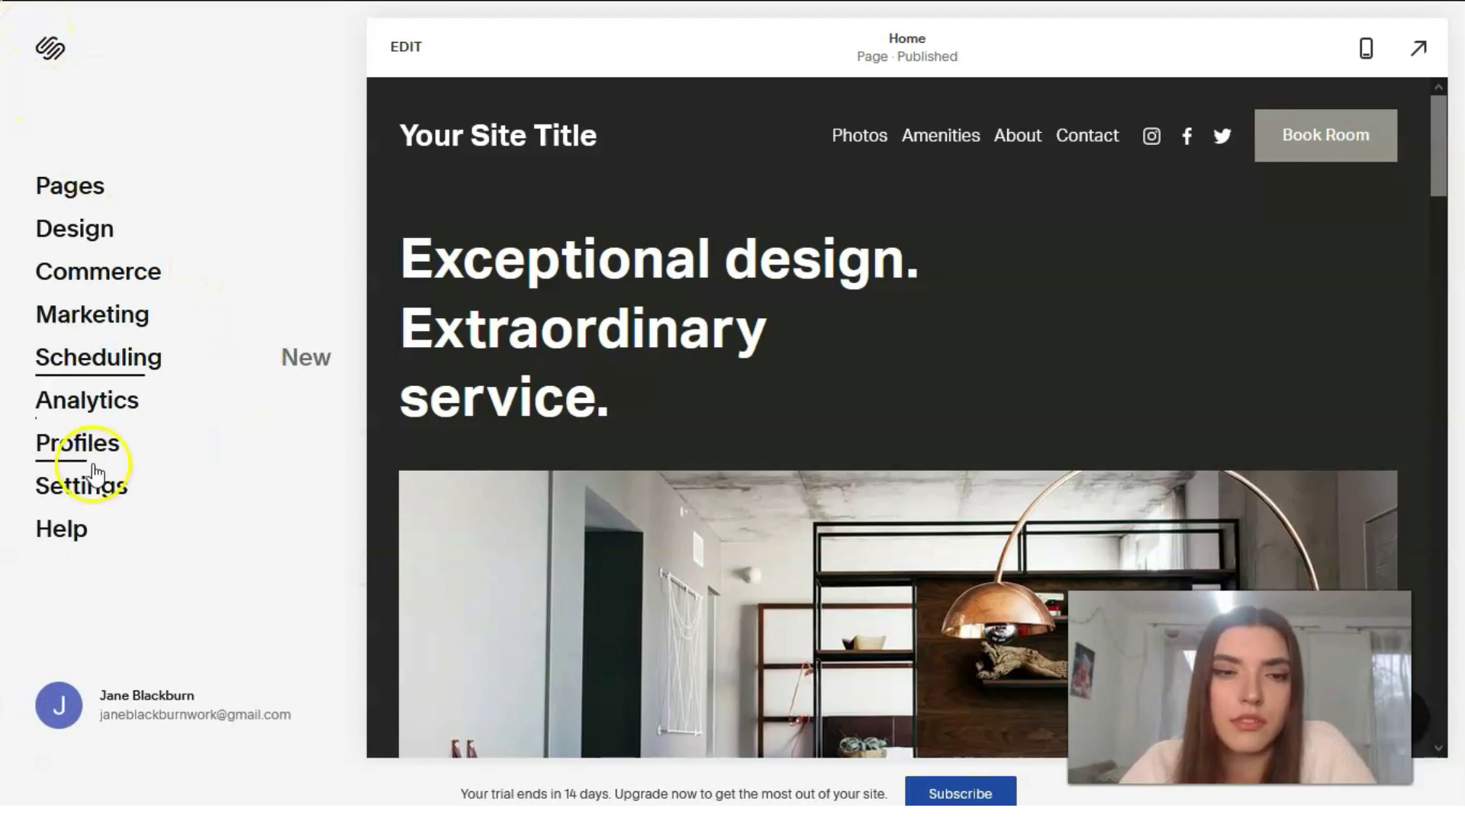
Step: Review the site's font design settings, including the font pack, base size and global text styles
click(77, 231)
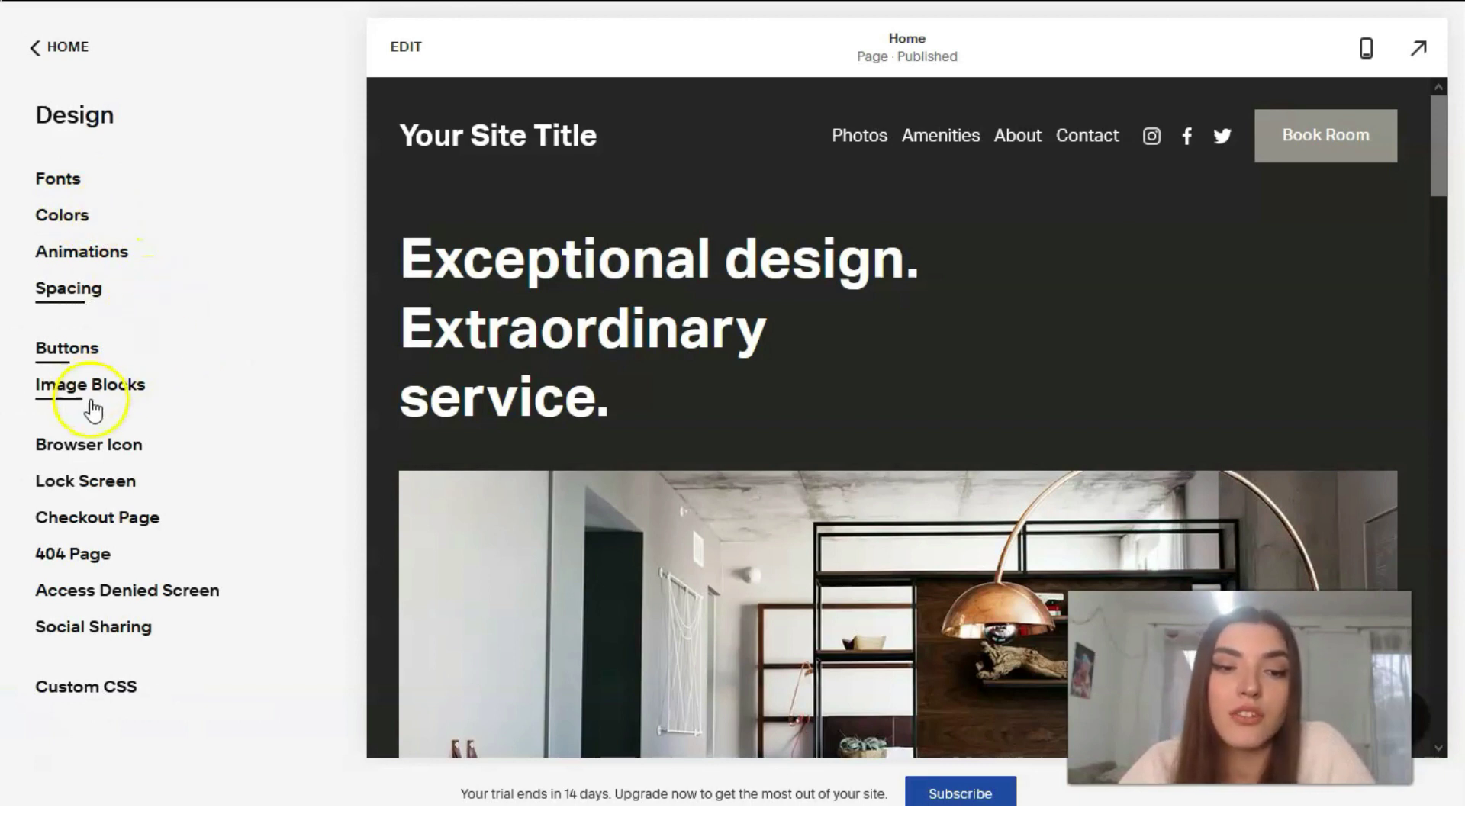
click(80, 191)
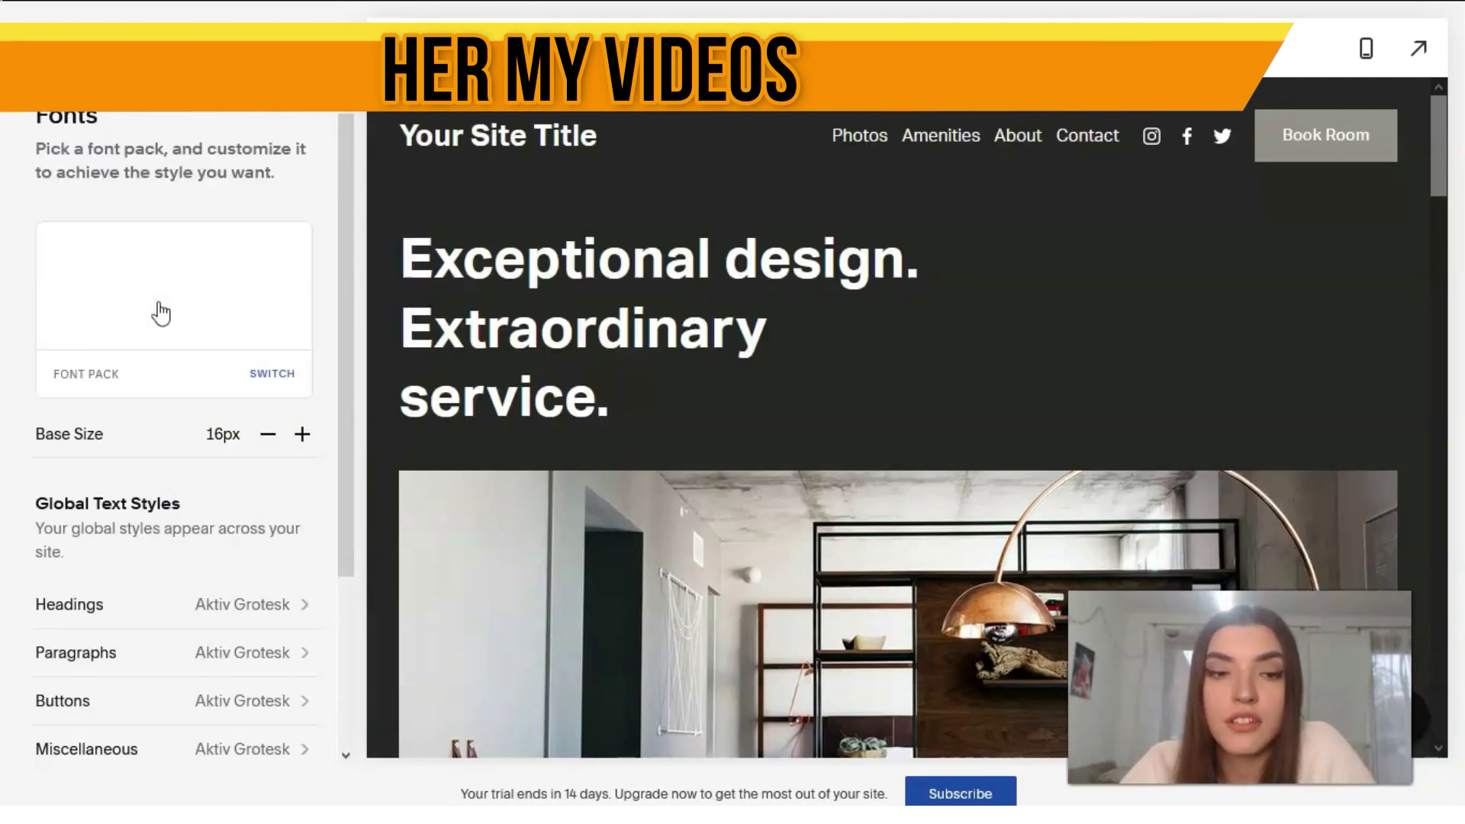
scroll(183, 412, down, 1)
scroll(184, 442, down, 2)
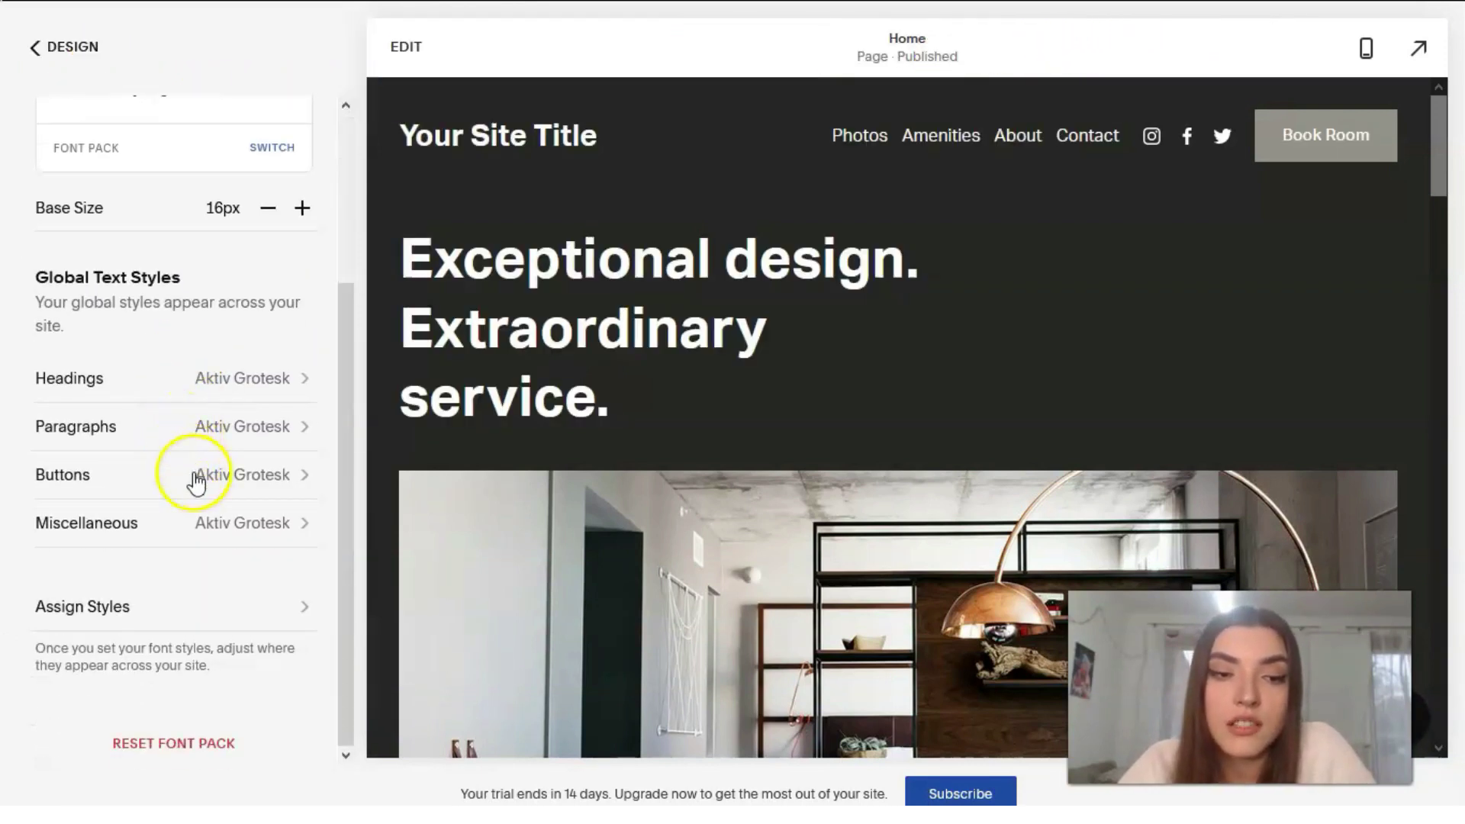
scroll(191, 466, up, 3)
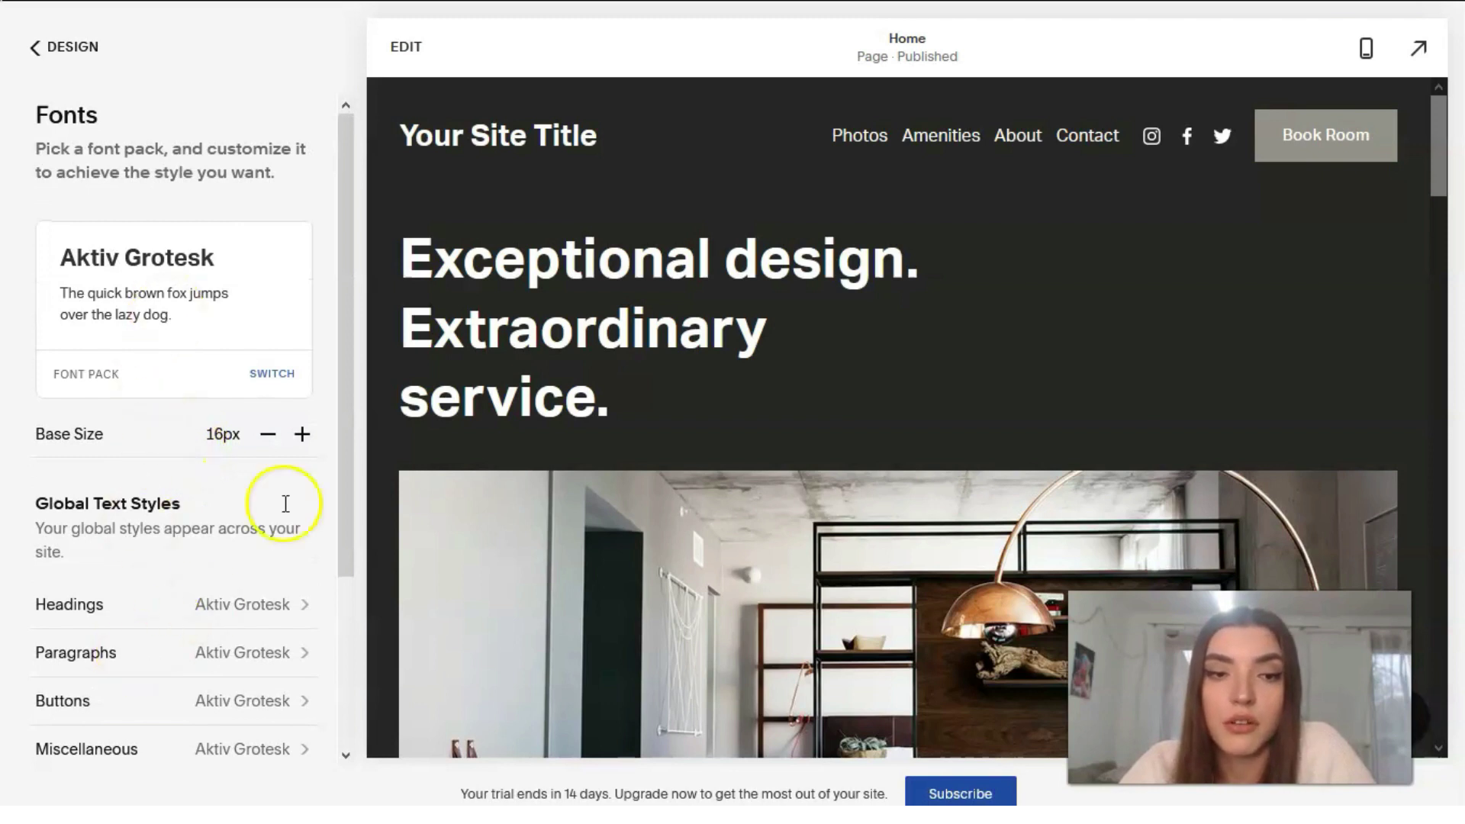
click(48, 59)
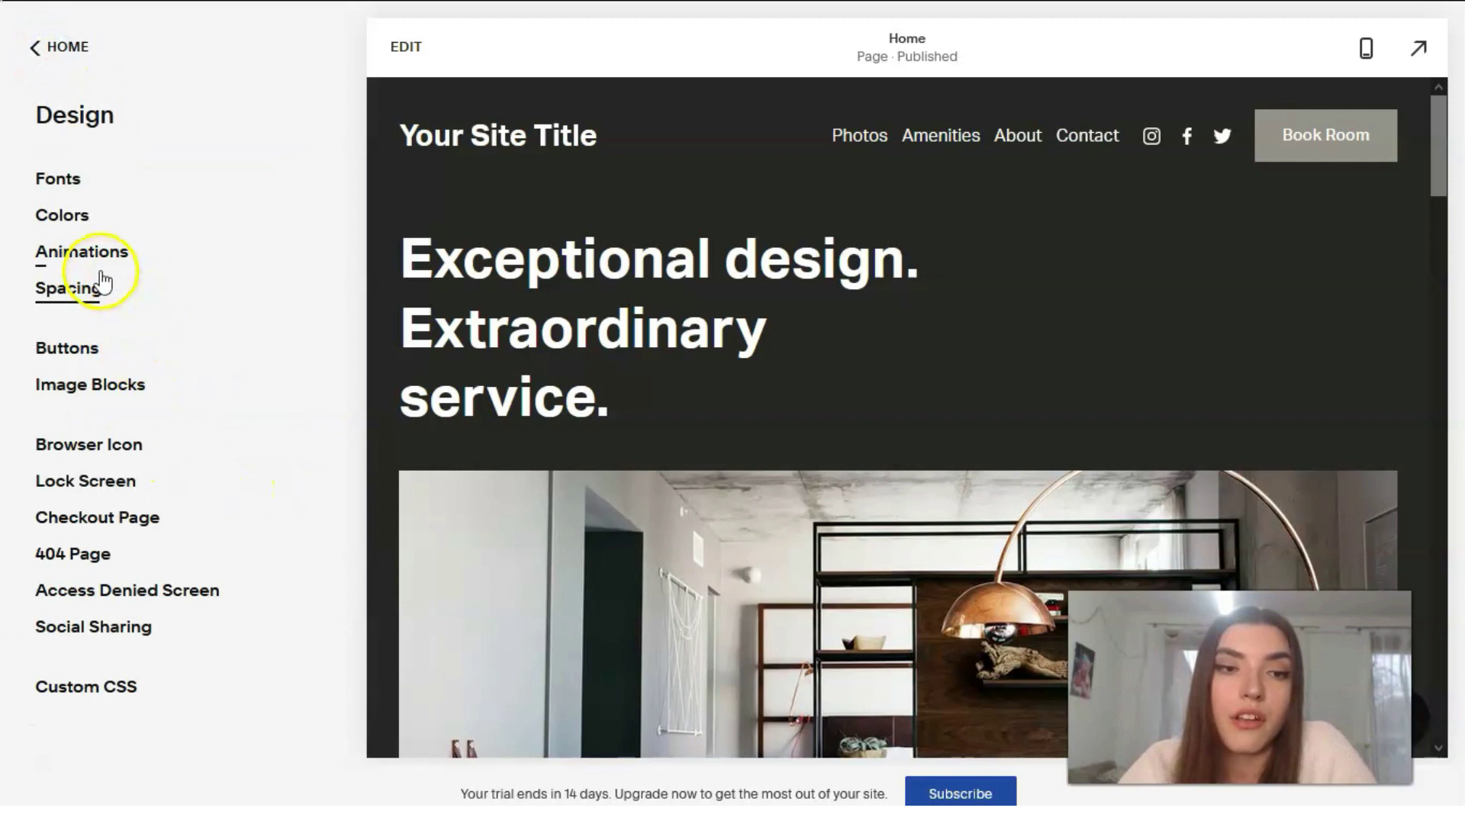
Step: Review the animation styles and speeds available for site elements, leaving the animation settings as they are
click(94, 264)
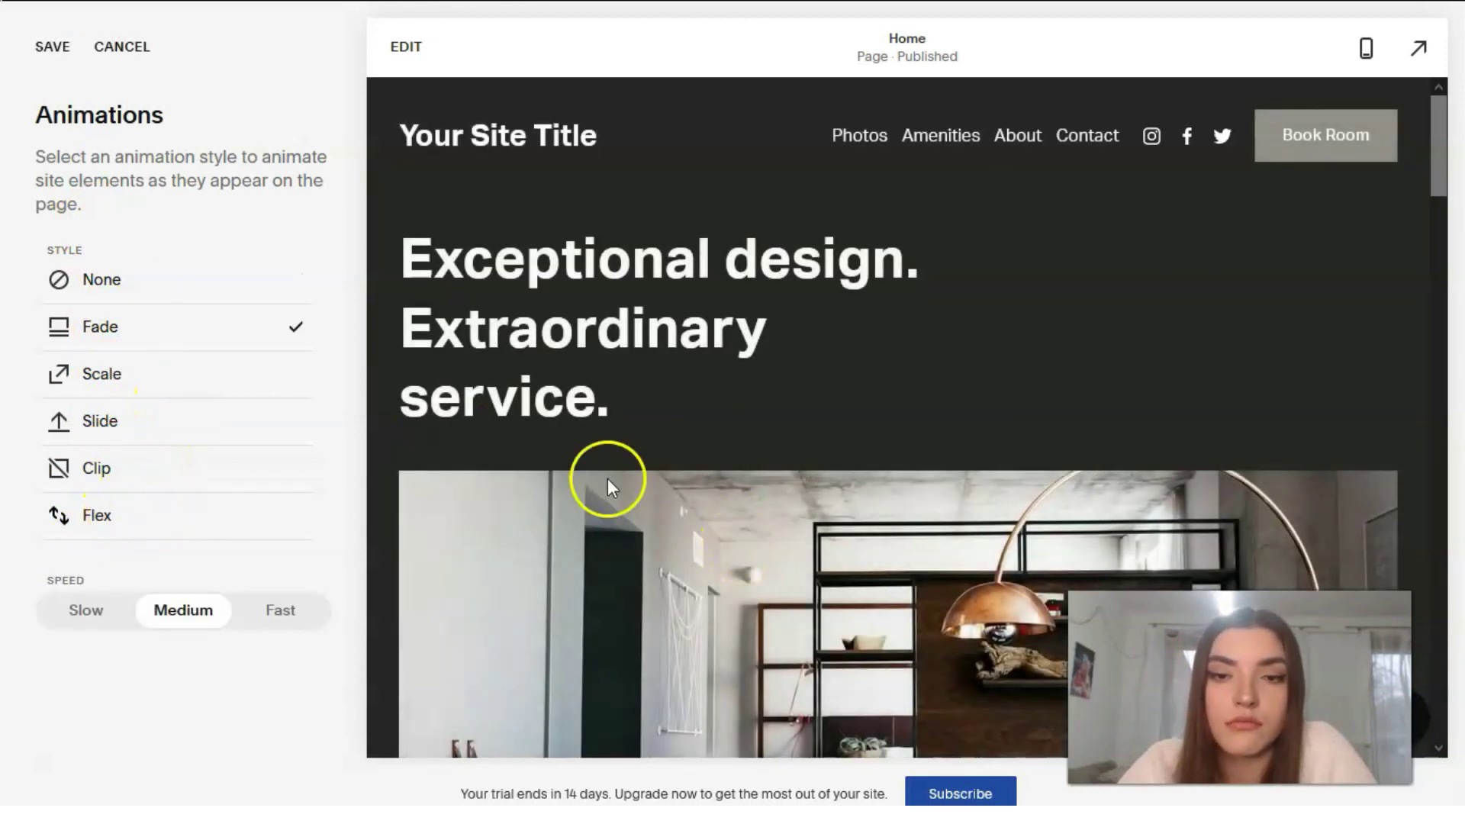
click(42, 48)
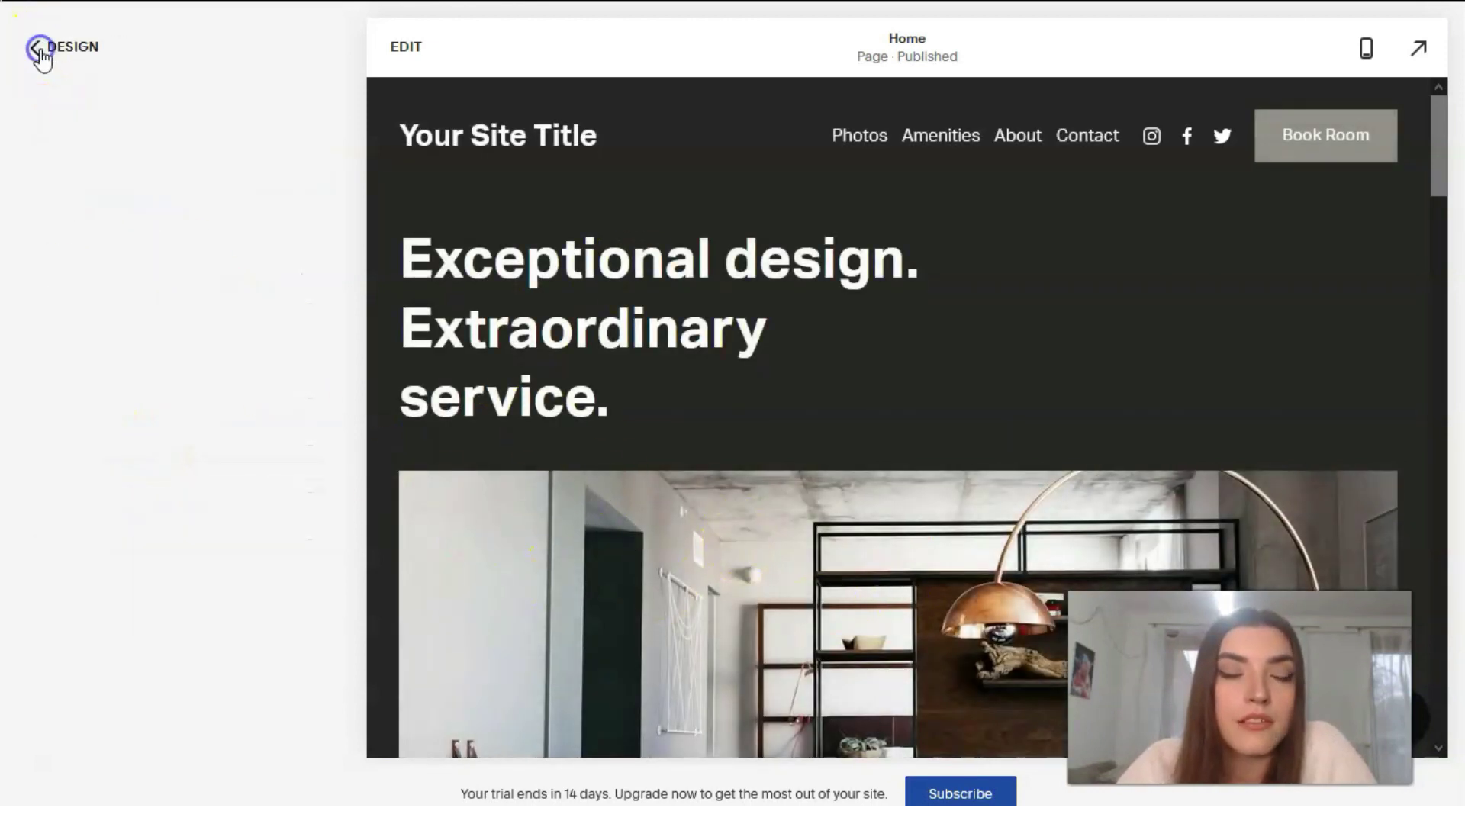
click(62, 49)
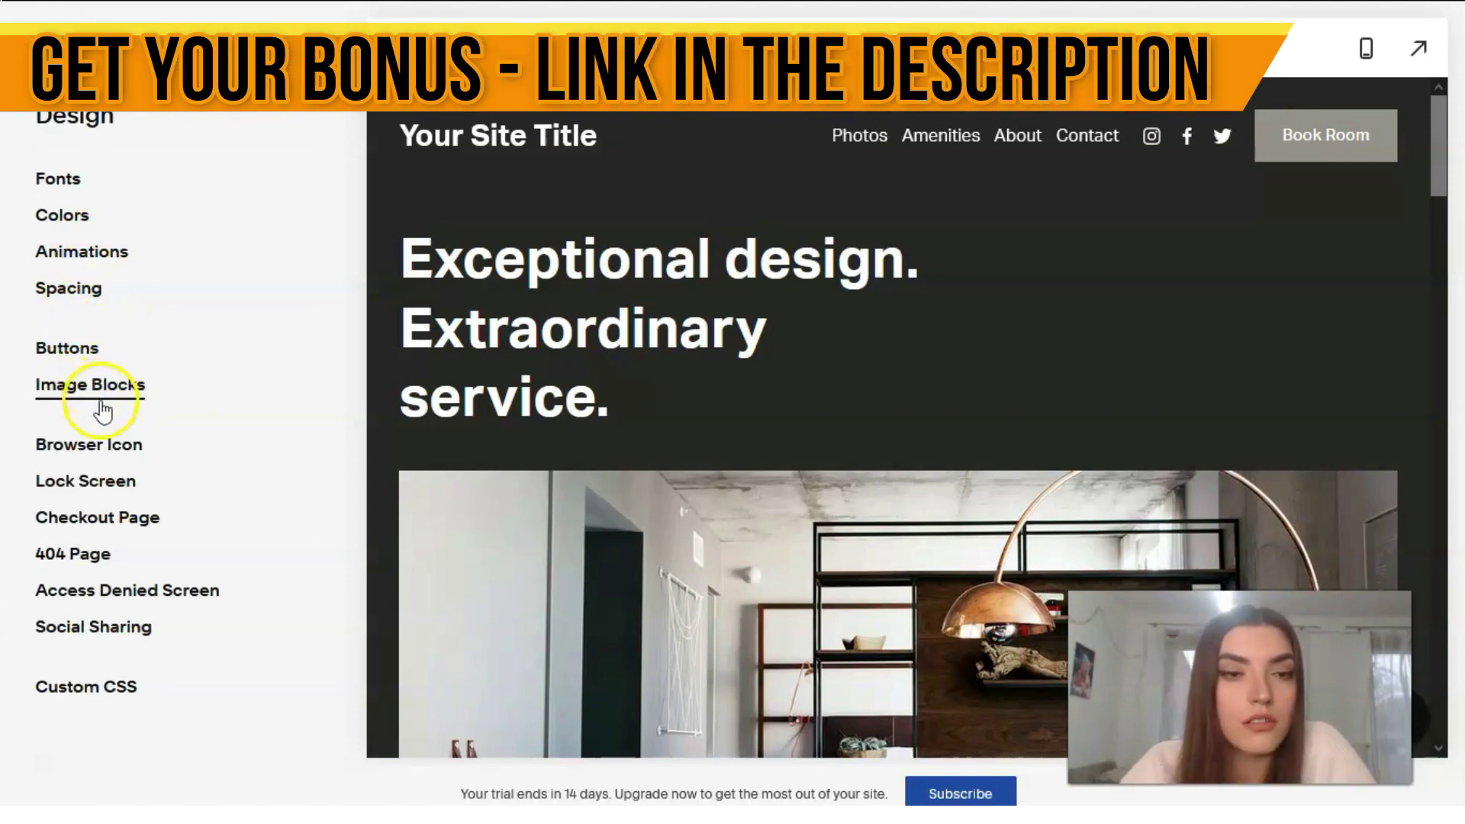
Step: Inspect the site's color palette and its custom color editor without changing any color
click(81, 220)
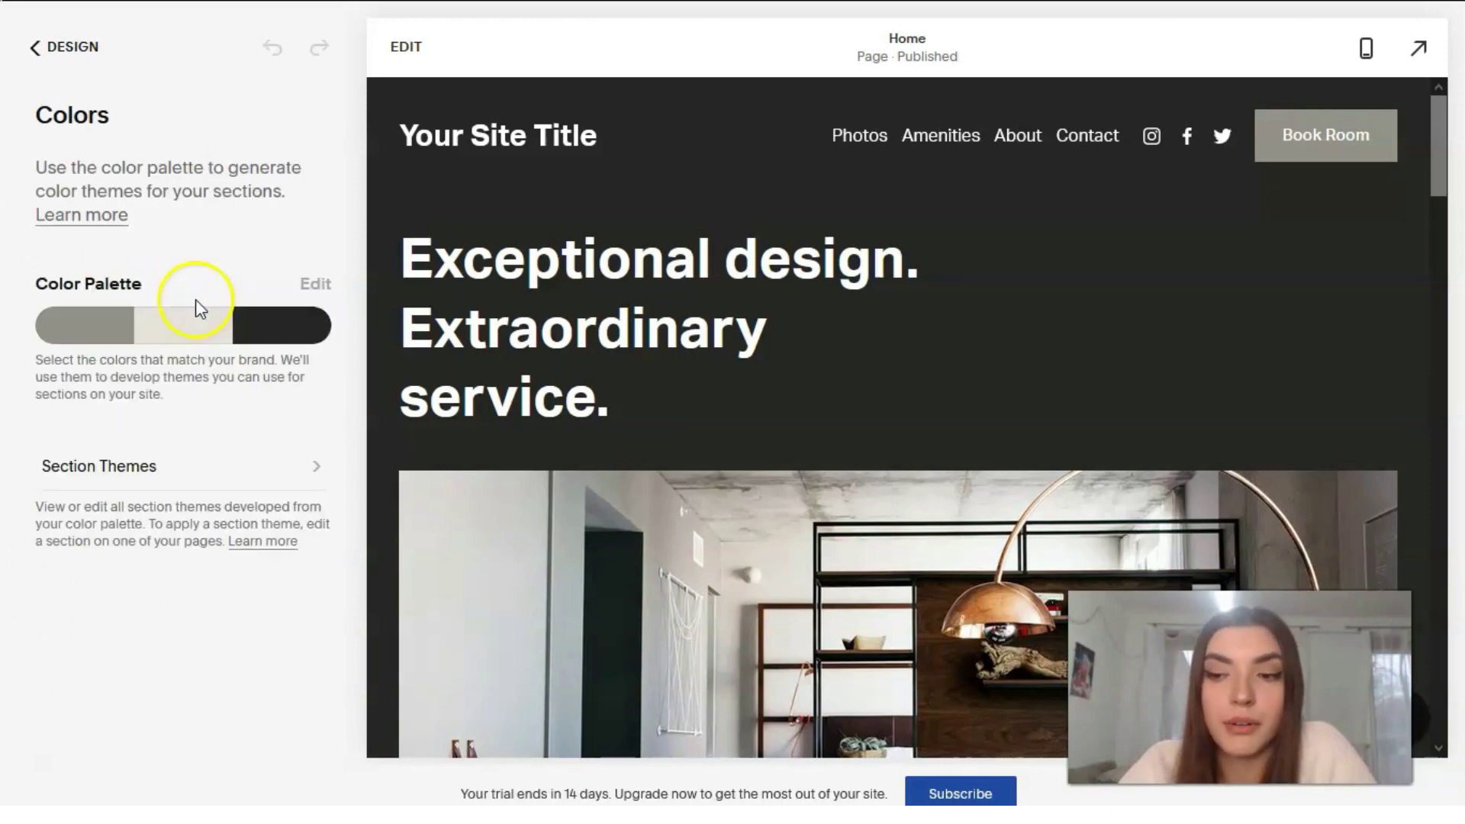
click(313, 283)
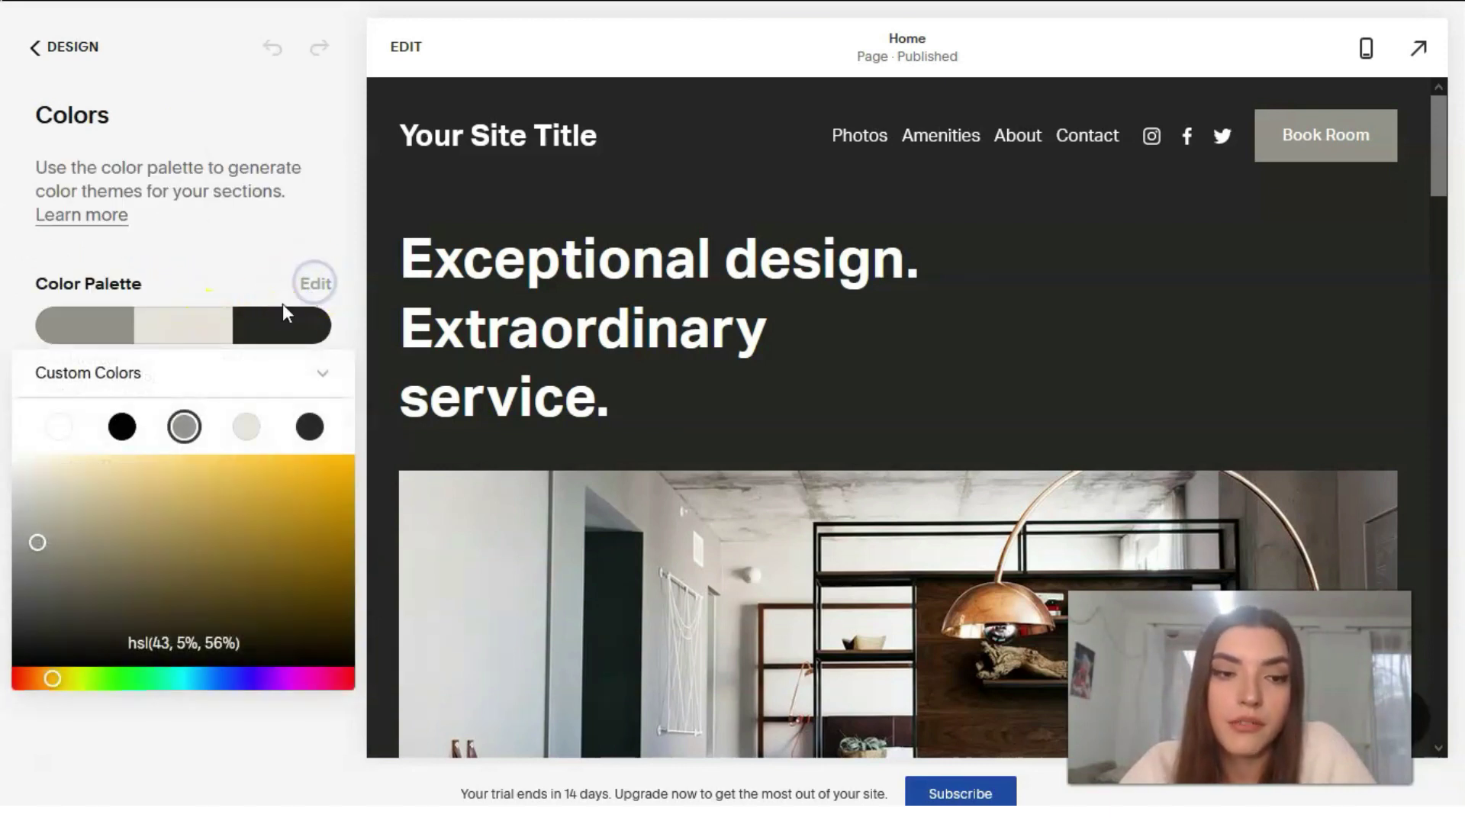
click(319, 286)
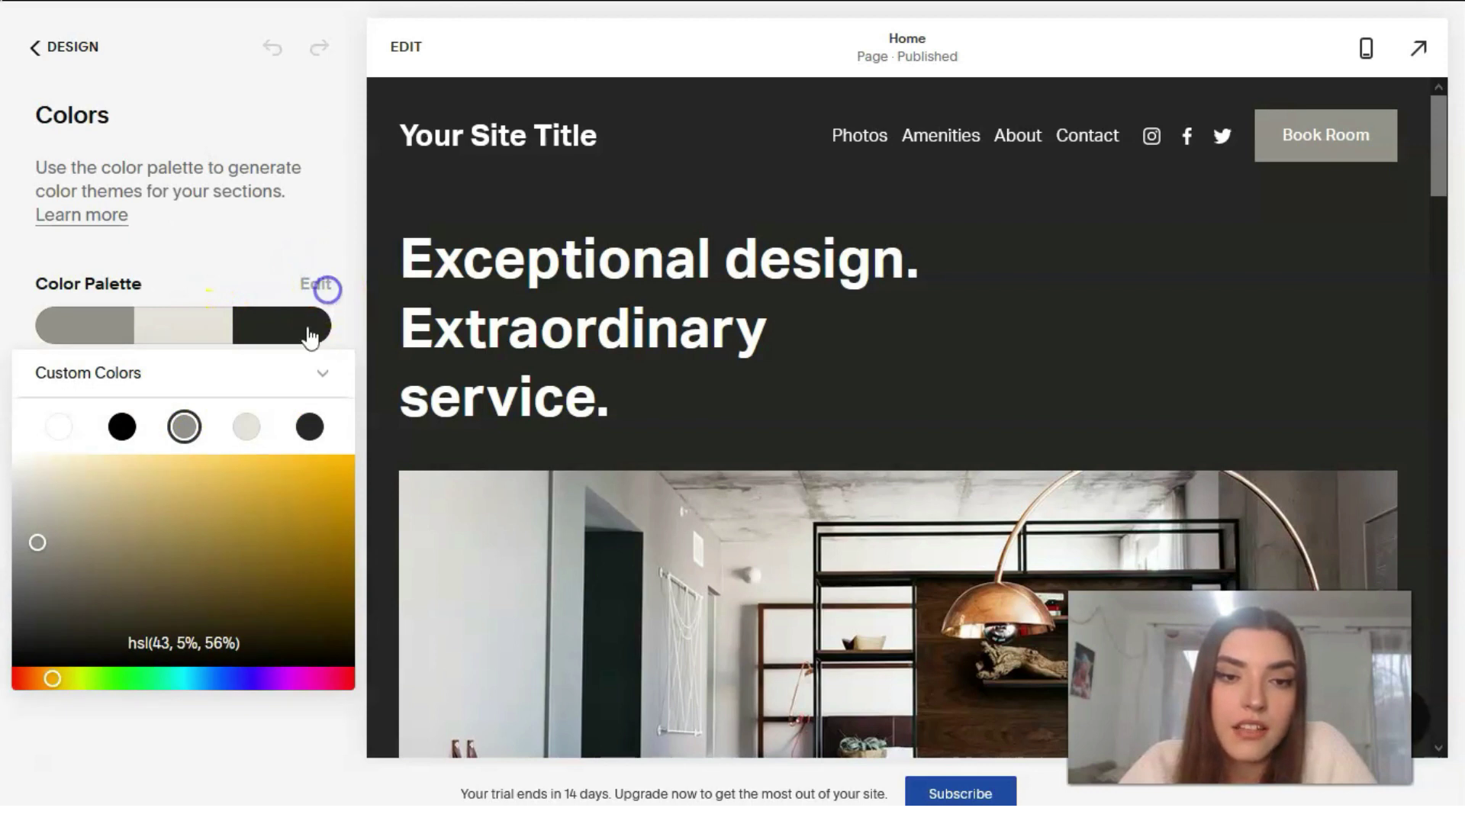
click(146, 268)
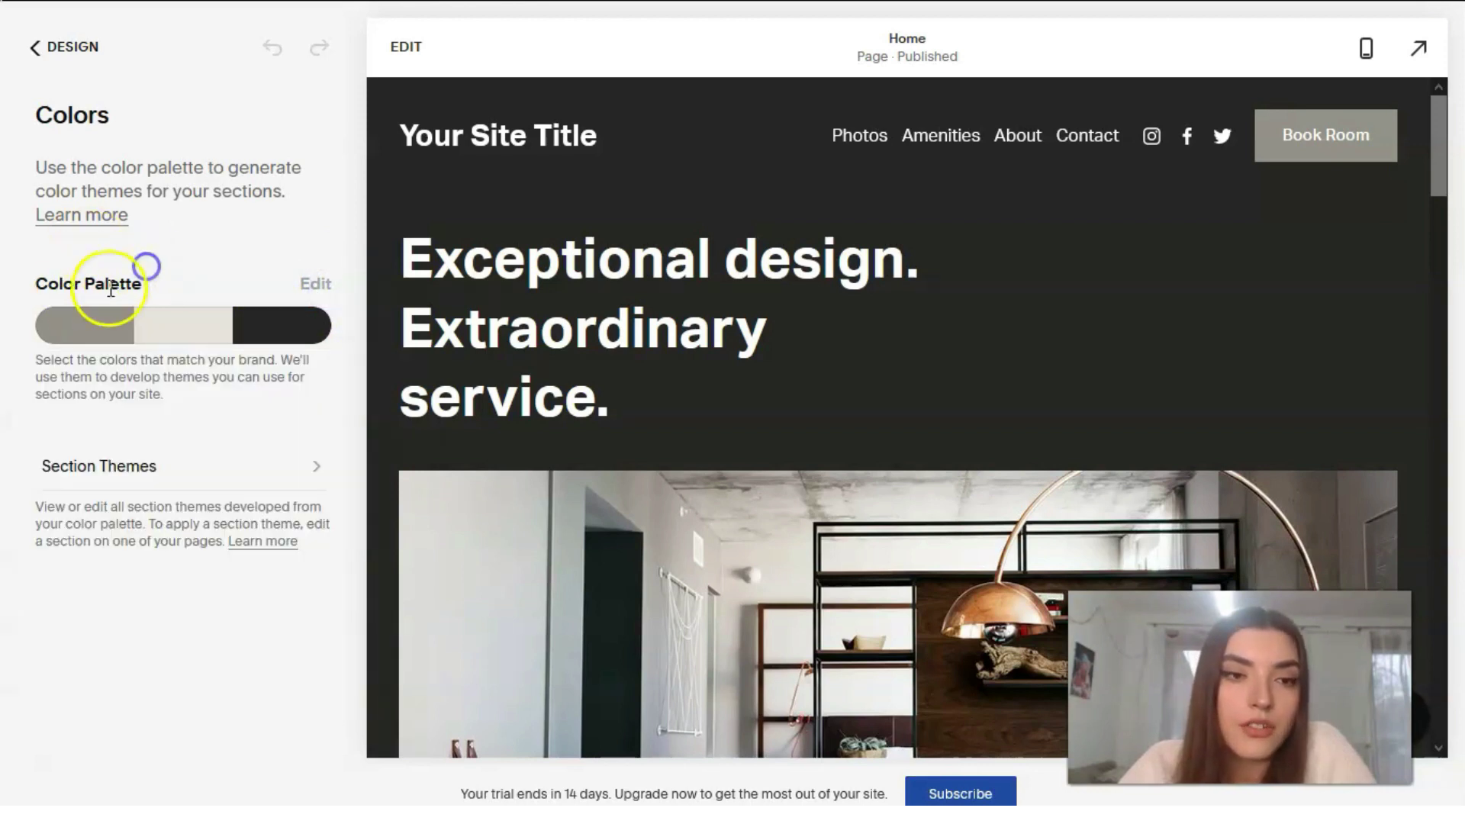
Step: Look through the section color themes and return to the main site menu
click(145, 467)
scroll(252, 471, down, 2)
scroll(225, 435, up, 1)
scroll(195, 408, up, 1)
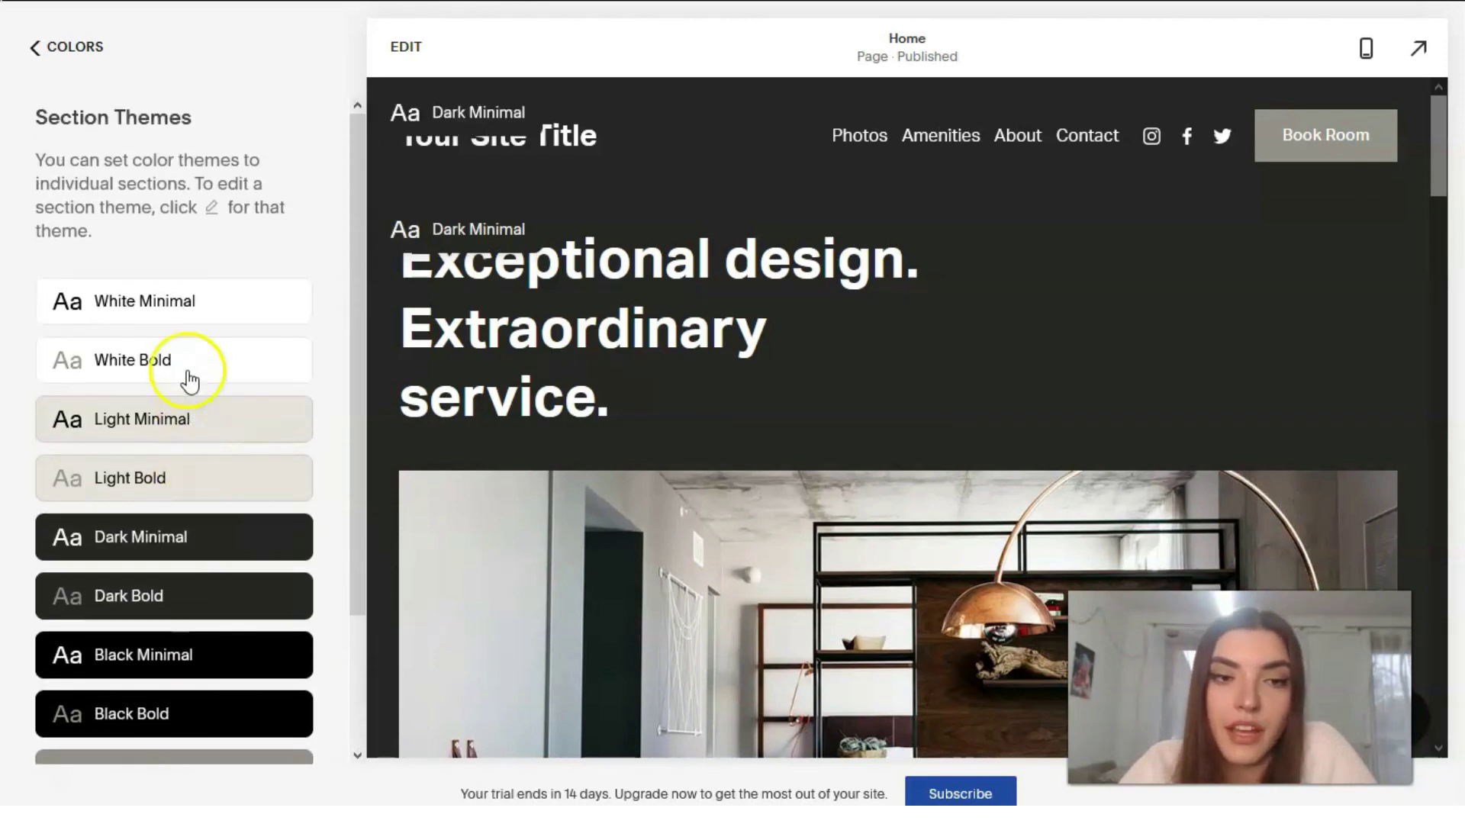
click(67, 59)
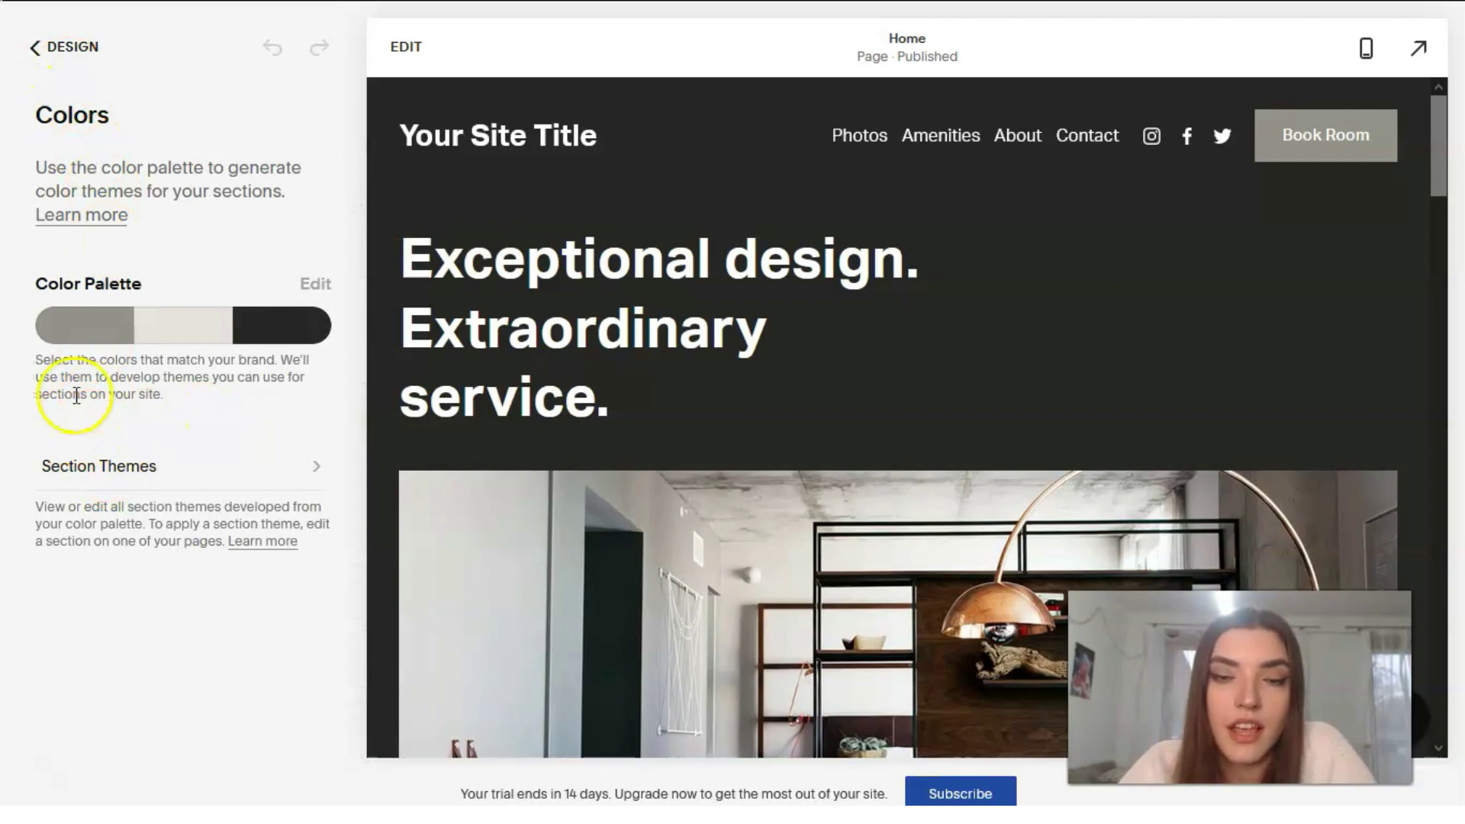
click(39, 50)
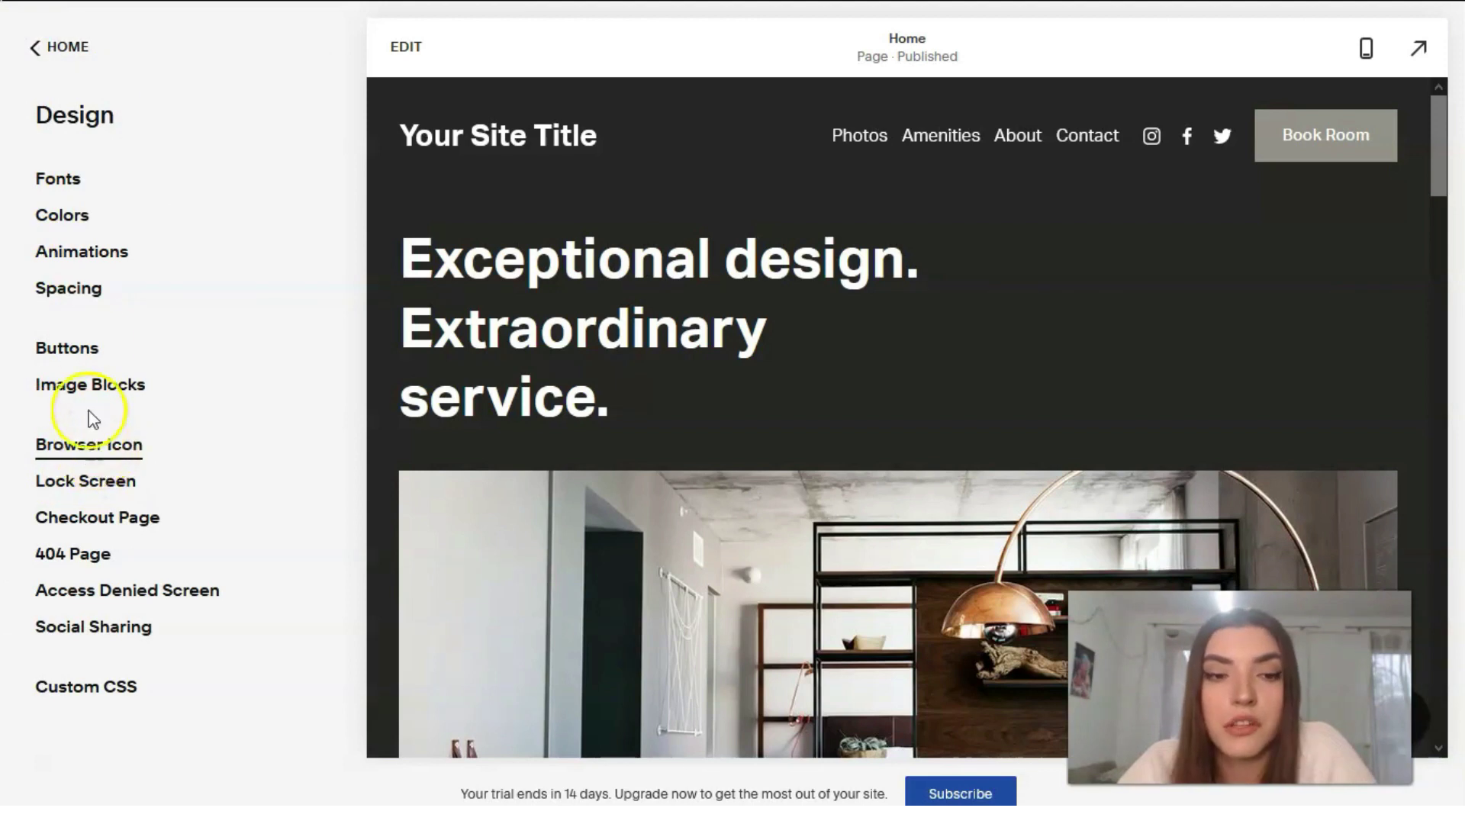
click(35, 50)
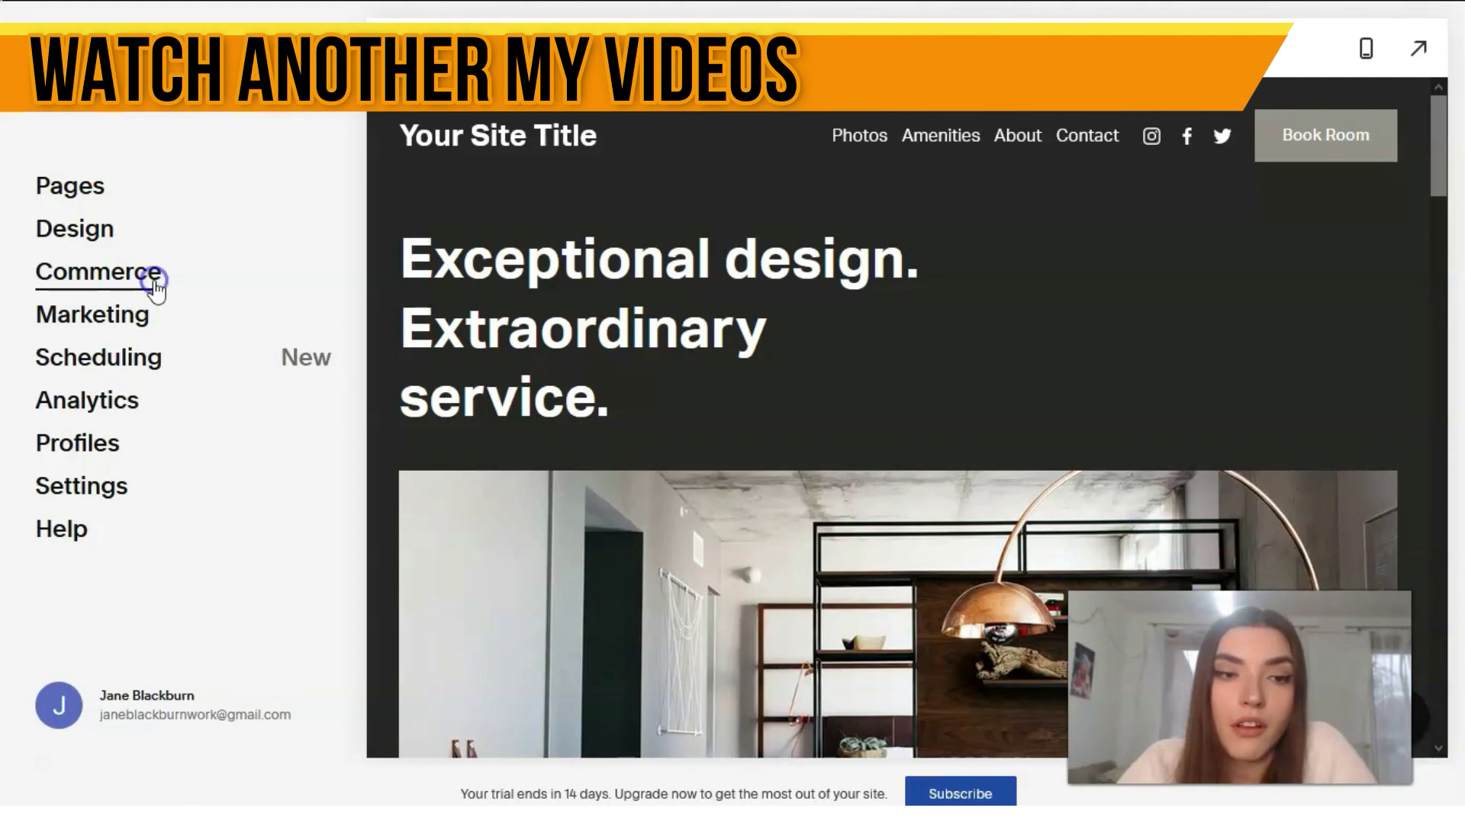
Step: Dismiss the store setup introduction and examine the commerce options for selling tools, notifications and store setup
click(154, 280)
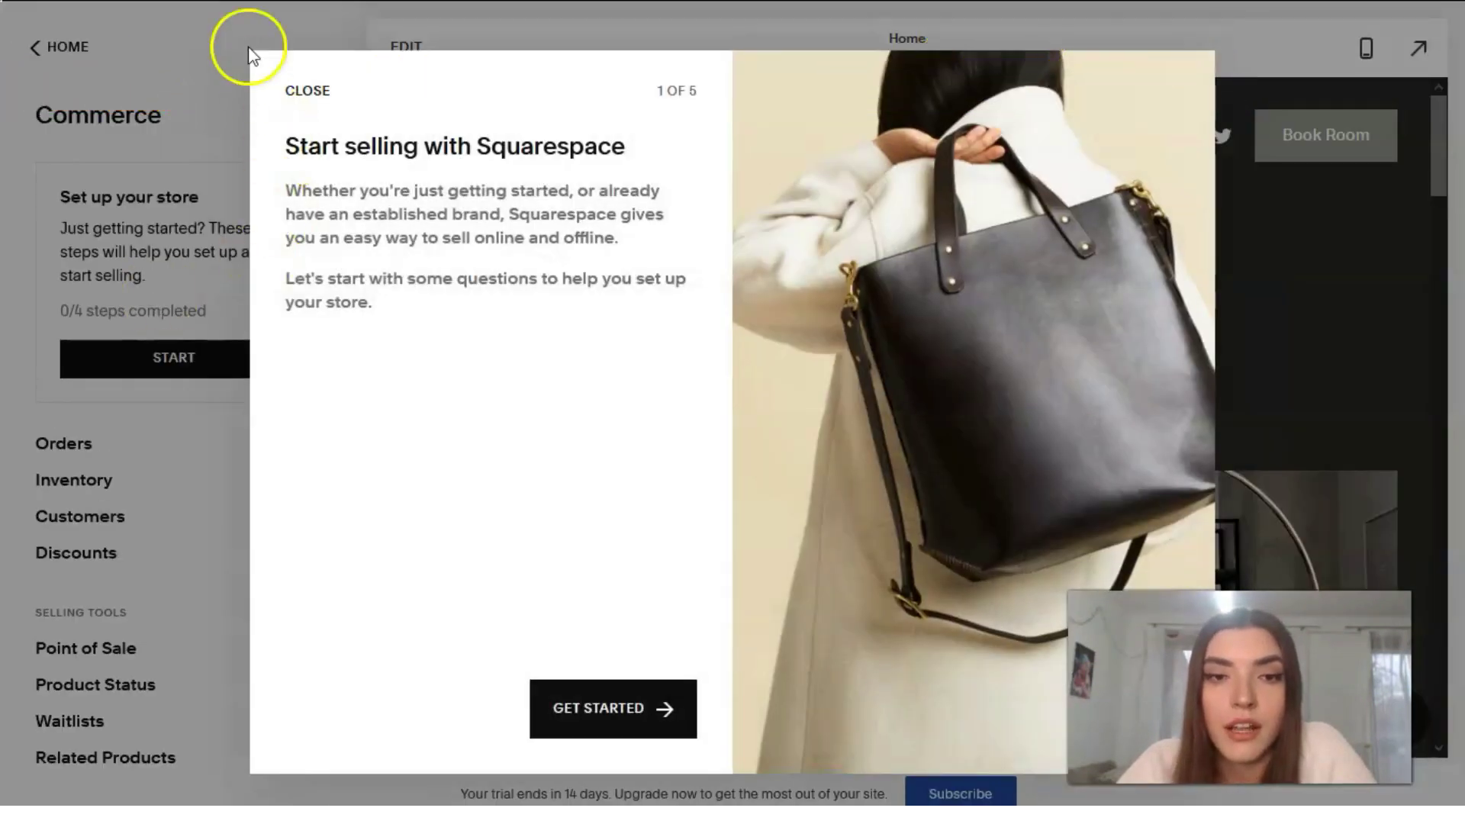
click(309, 90)
scroll(256, 424, down, 5)
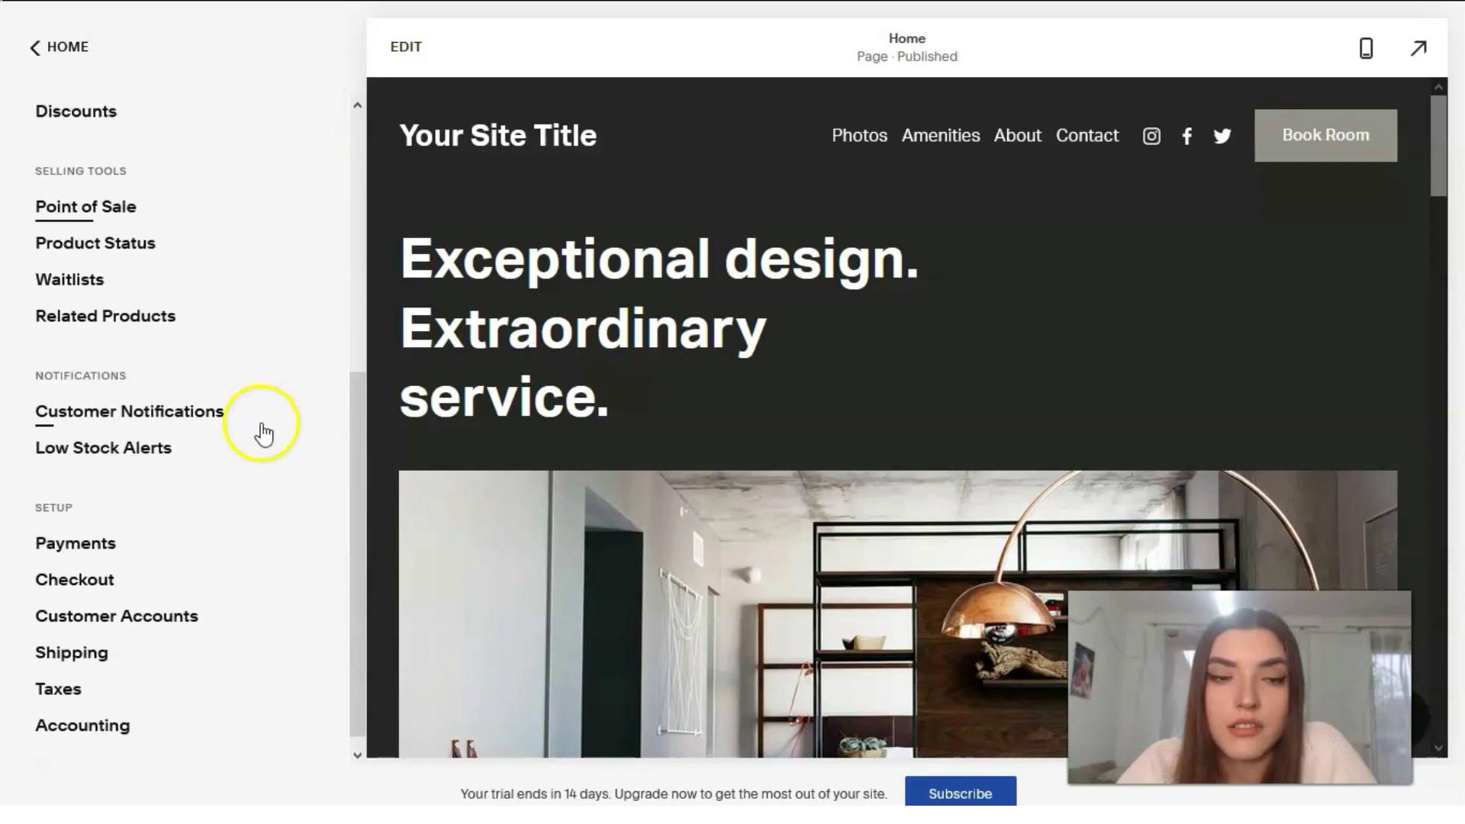
scroll(263, 434, down, 1)
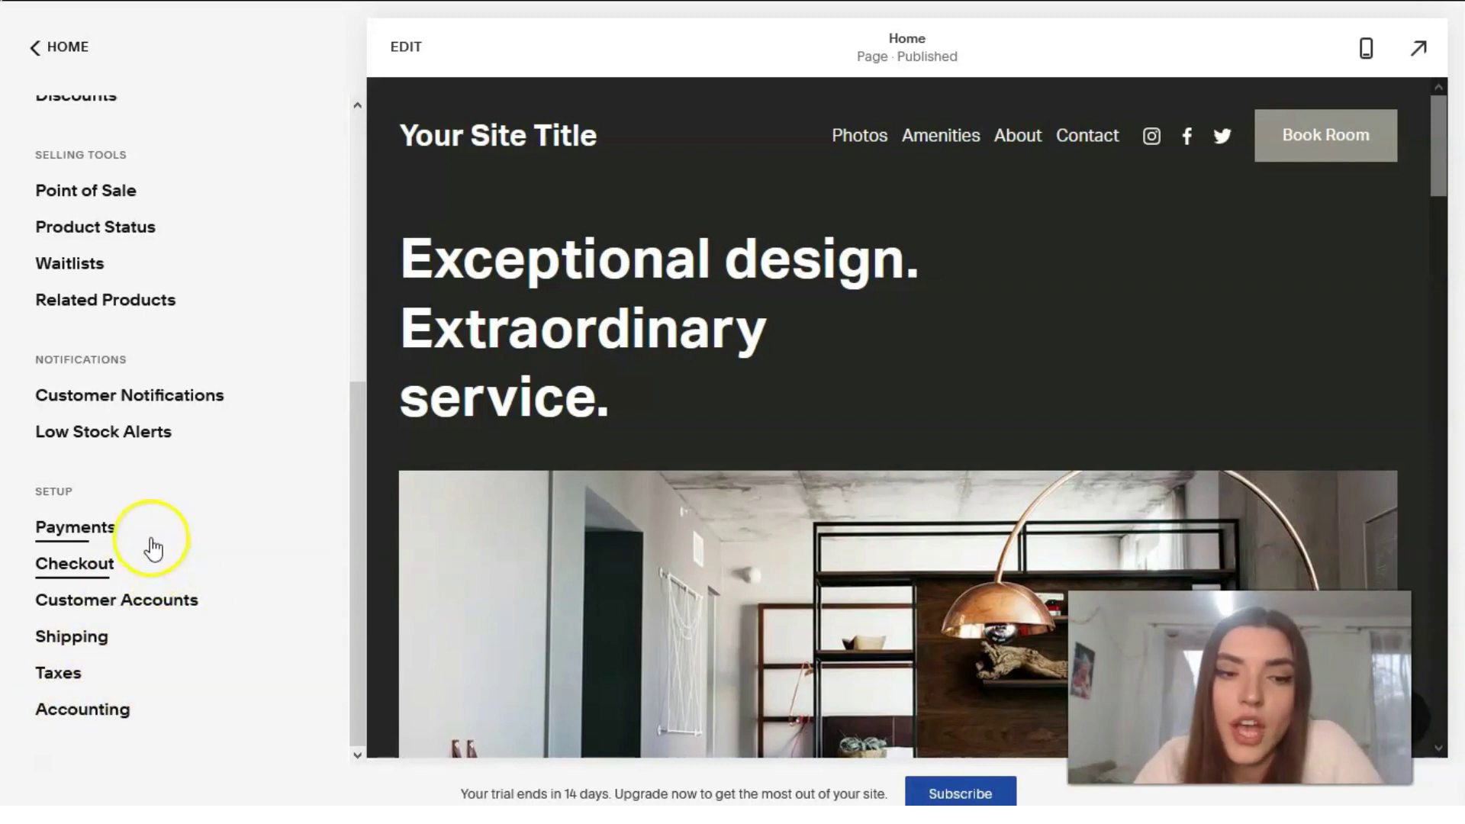
scroll(235, 331, up, 2)
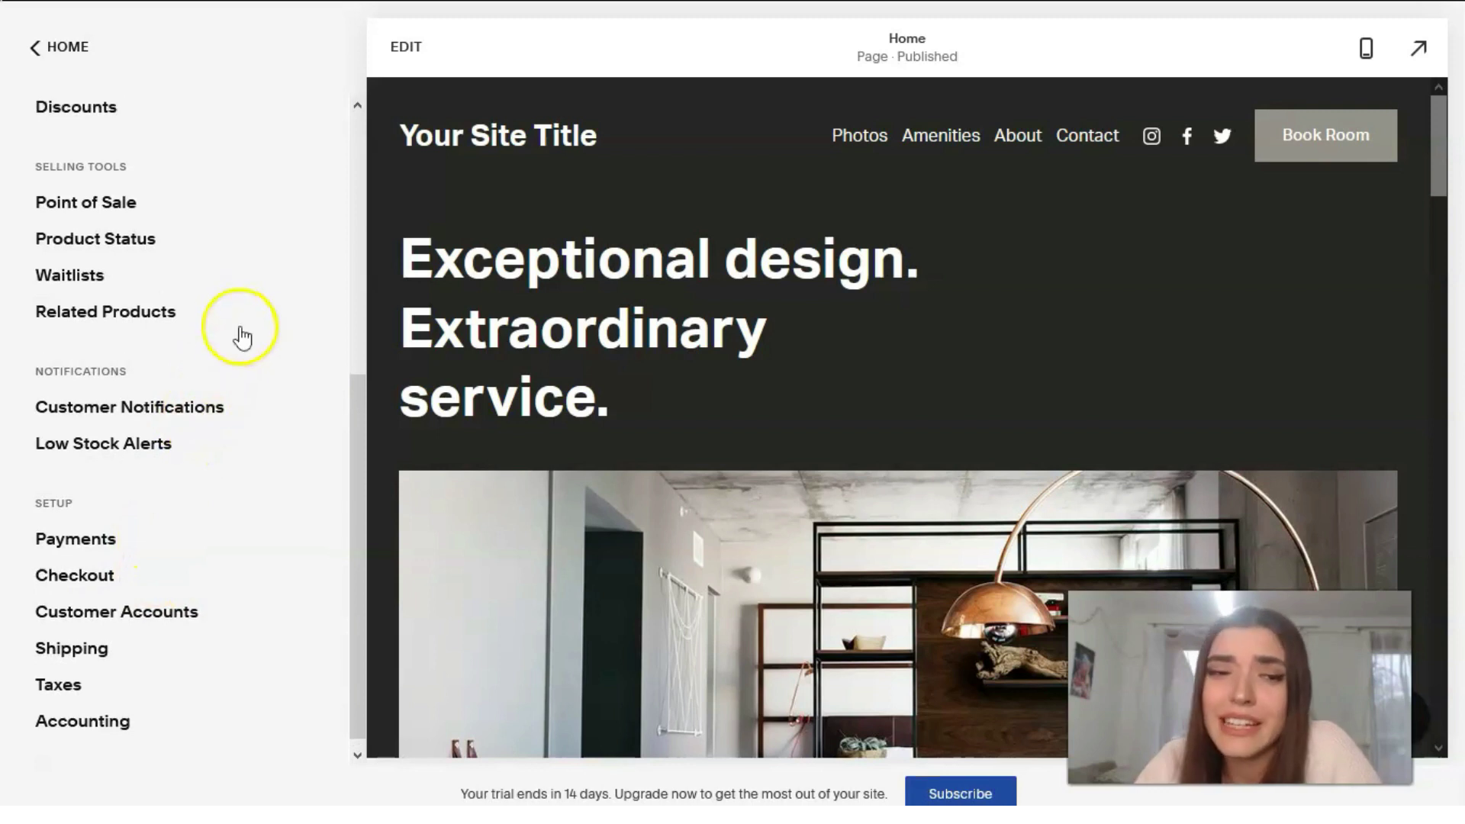
scroll(251, 343, up, 5)
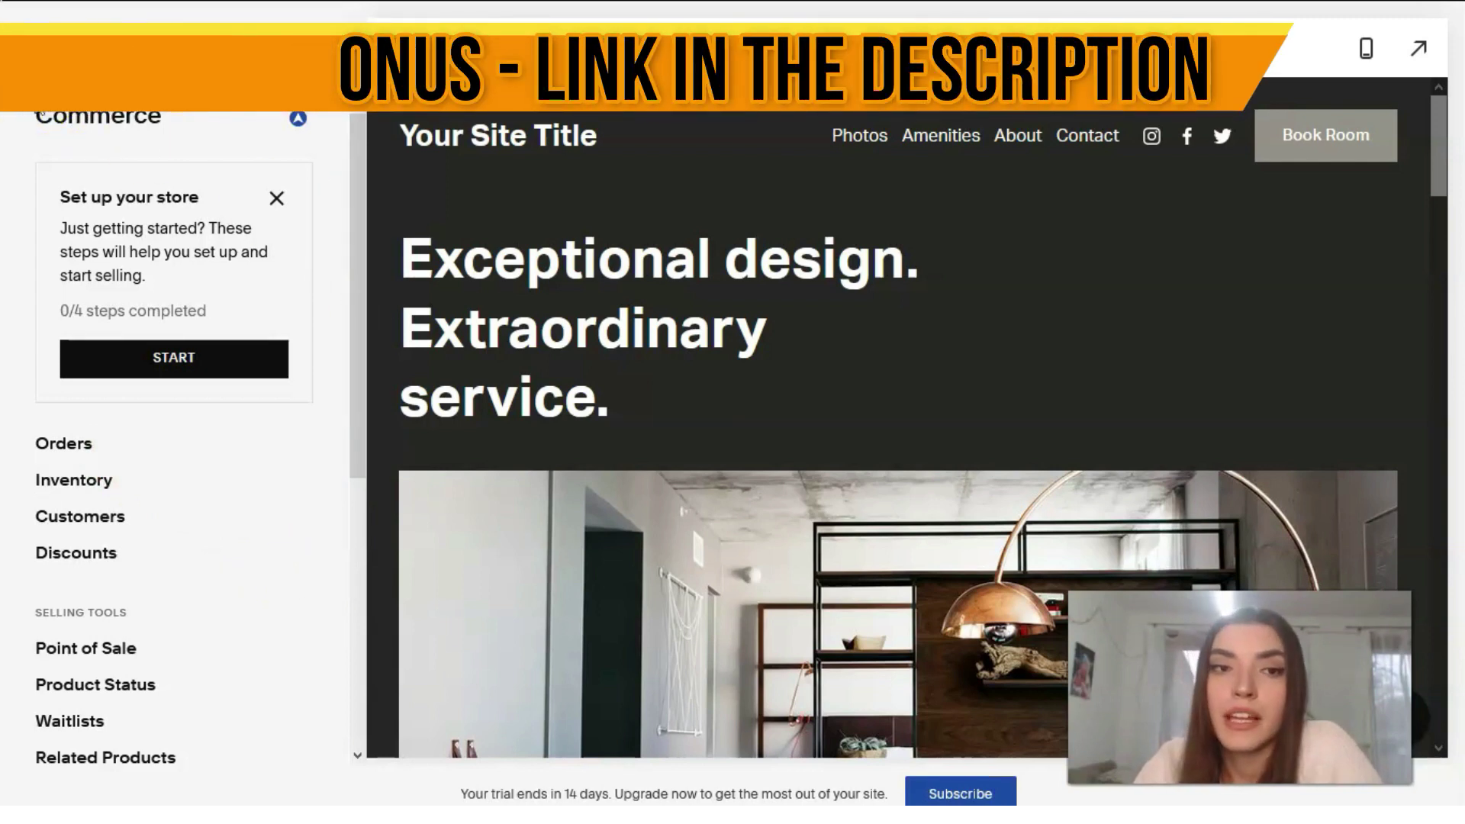
click(17, 43)
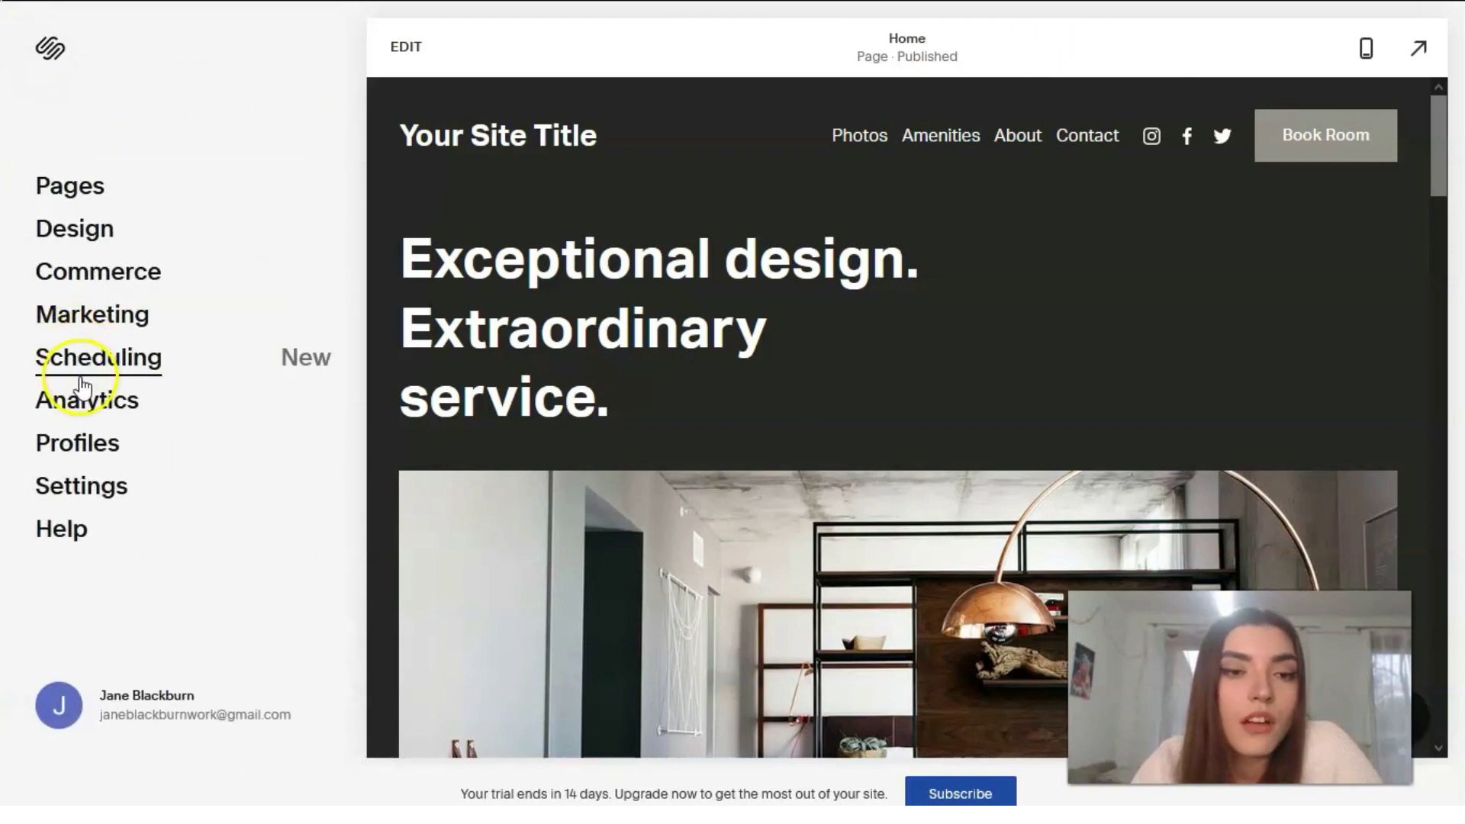
Step: Examine the marketing tools, the sales analytics and the list of available analytics reports
click(111, 322)
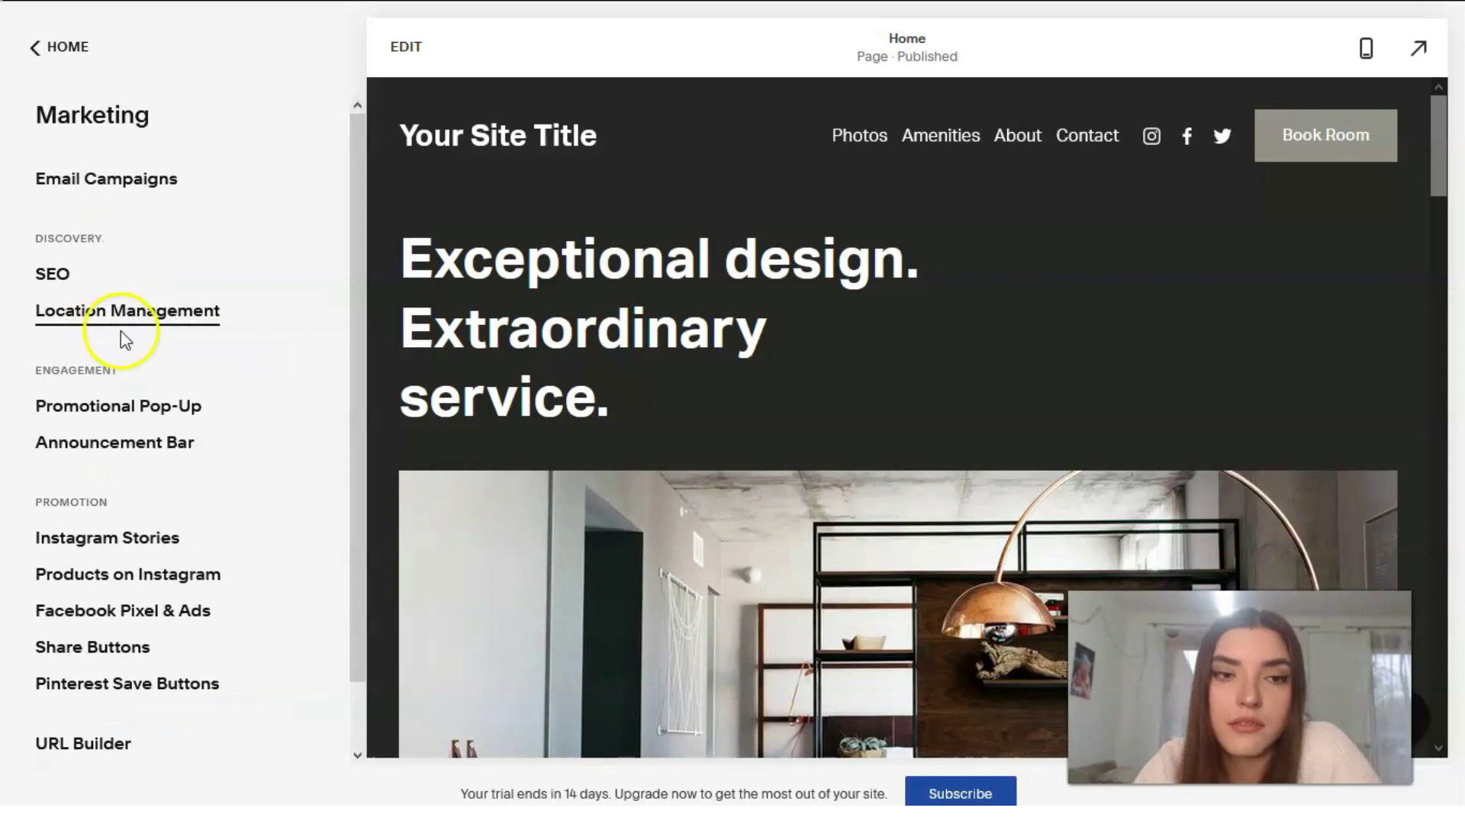
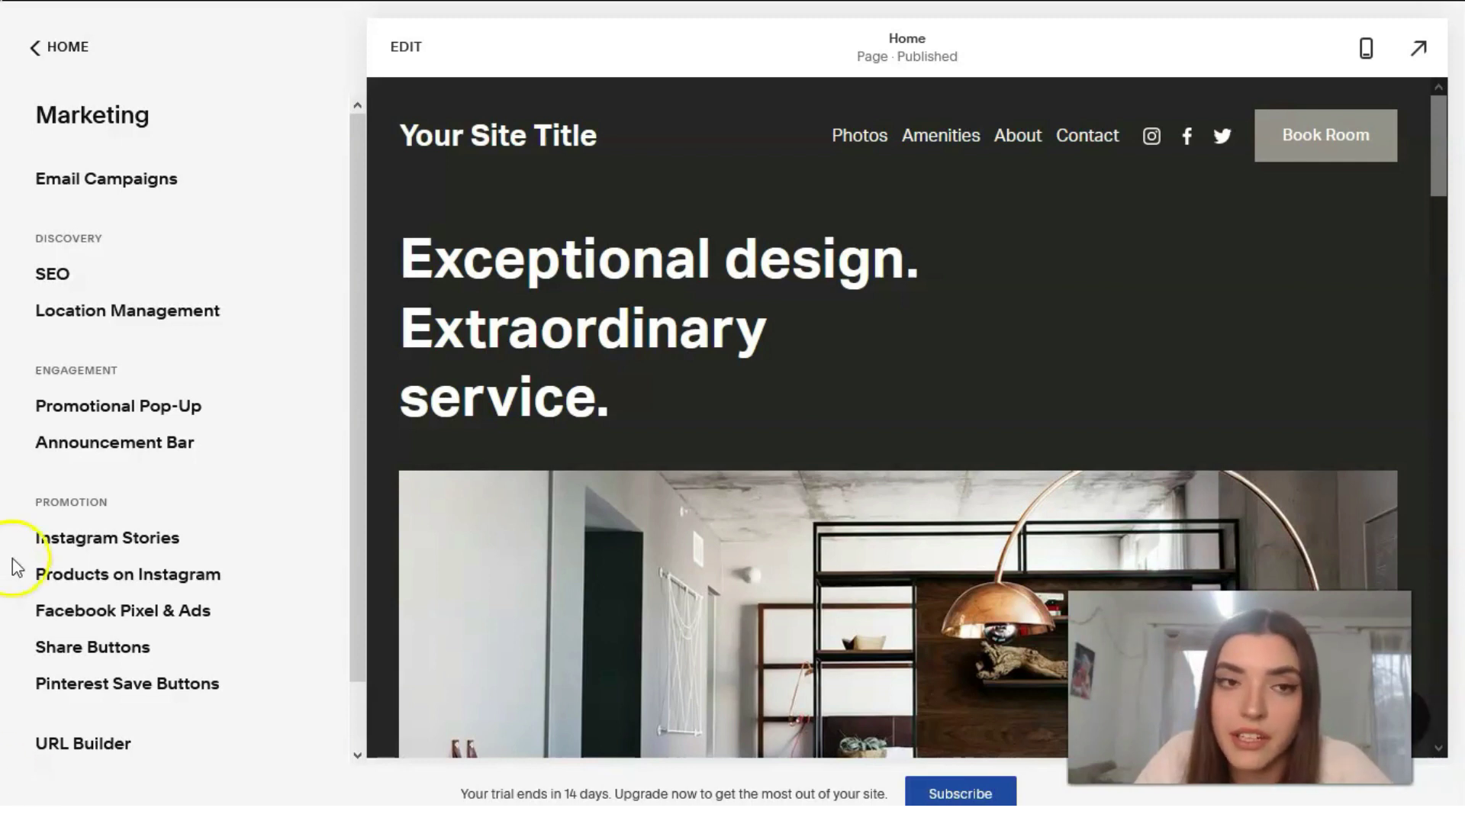
click(46, 84)
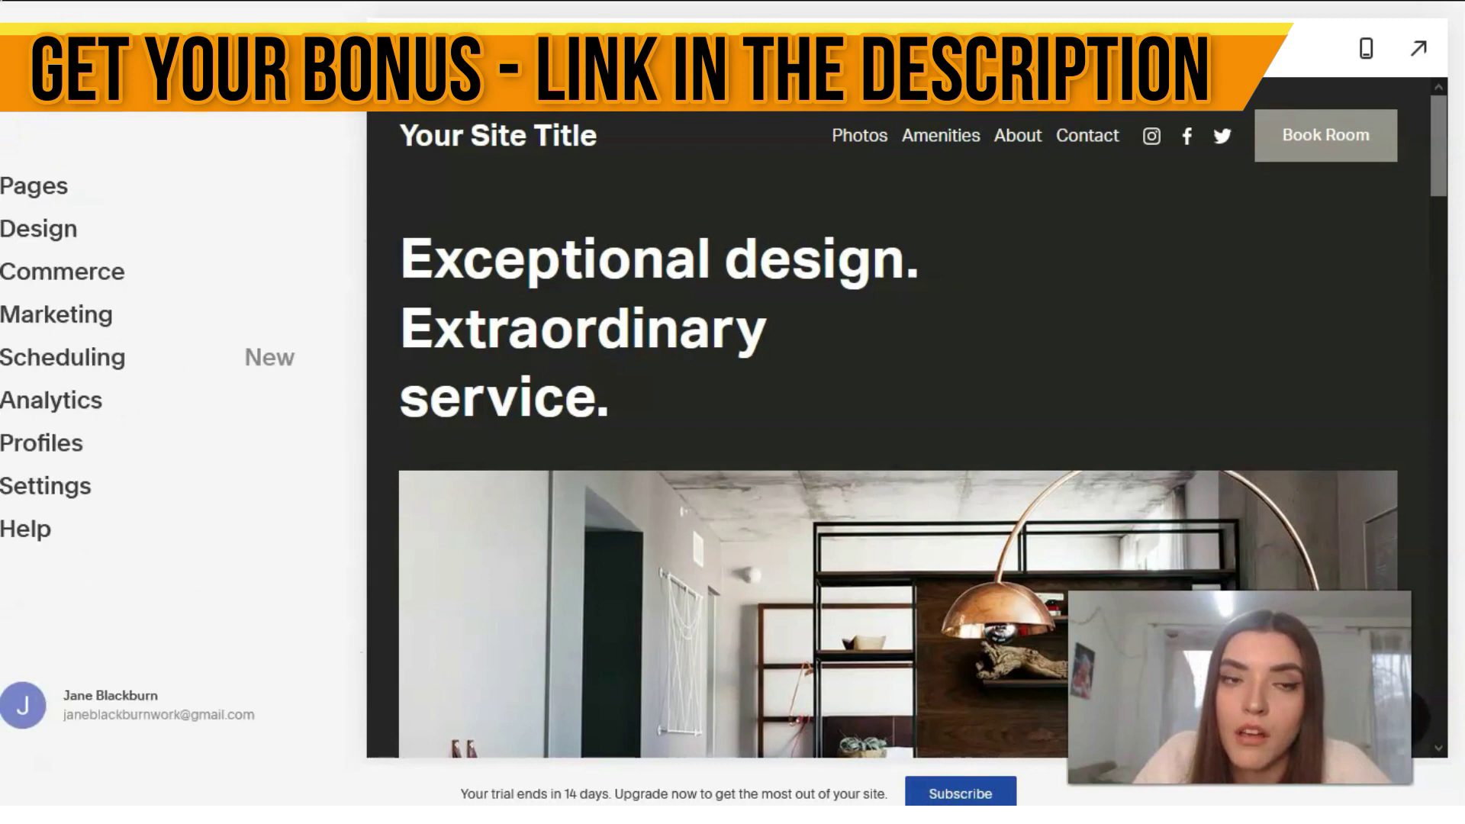
click(111, 405)
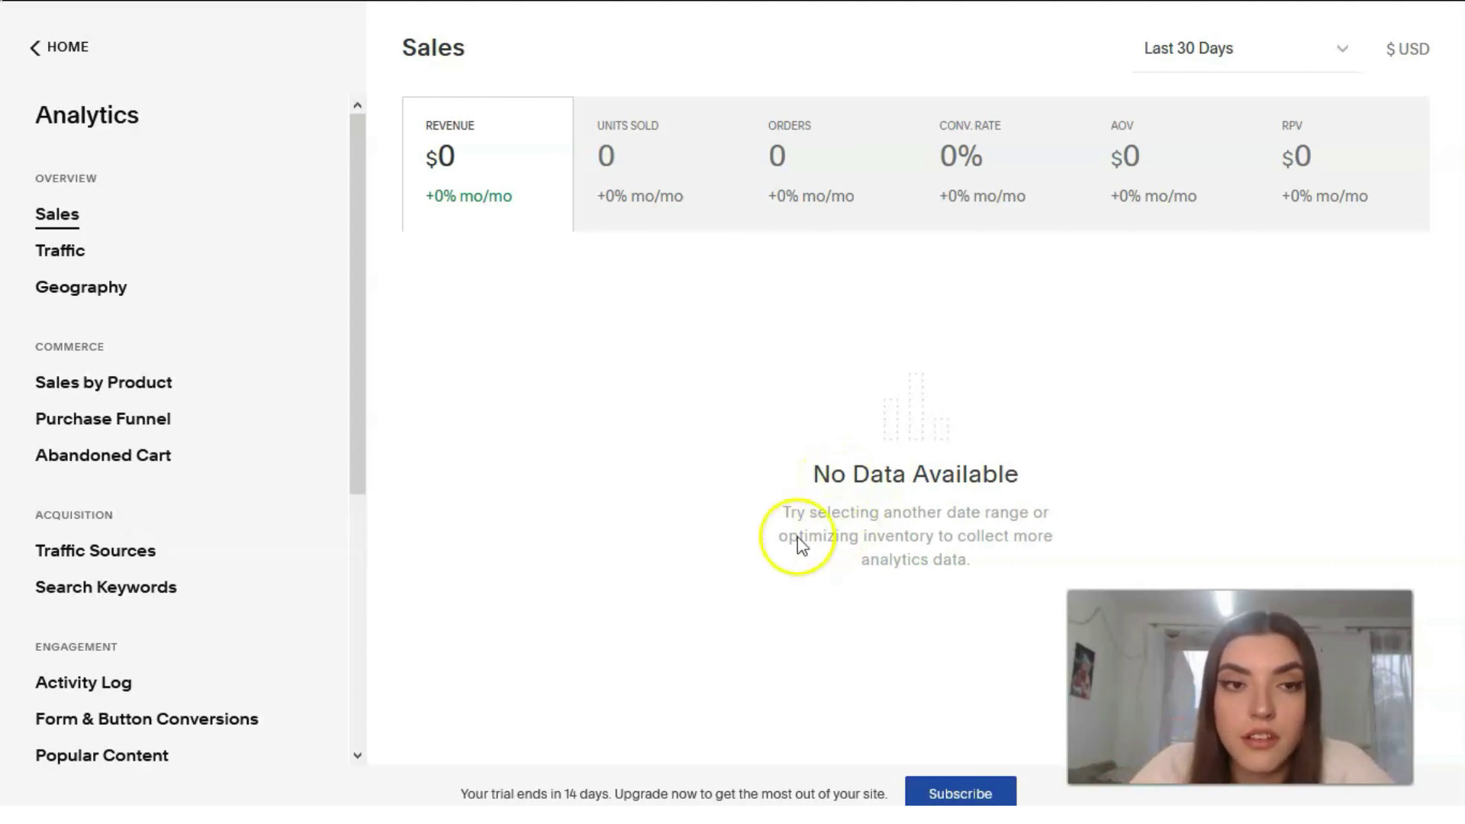
scroll(165, 492, down, 5)
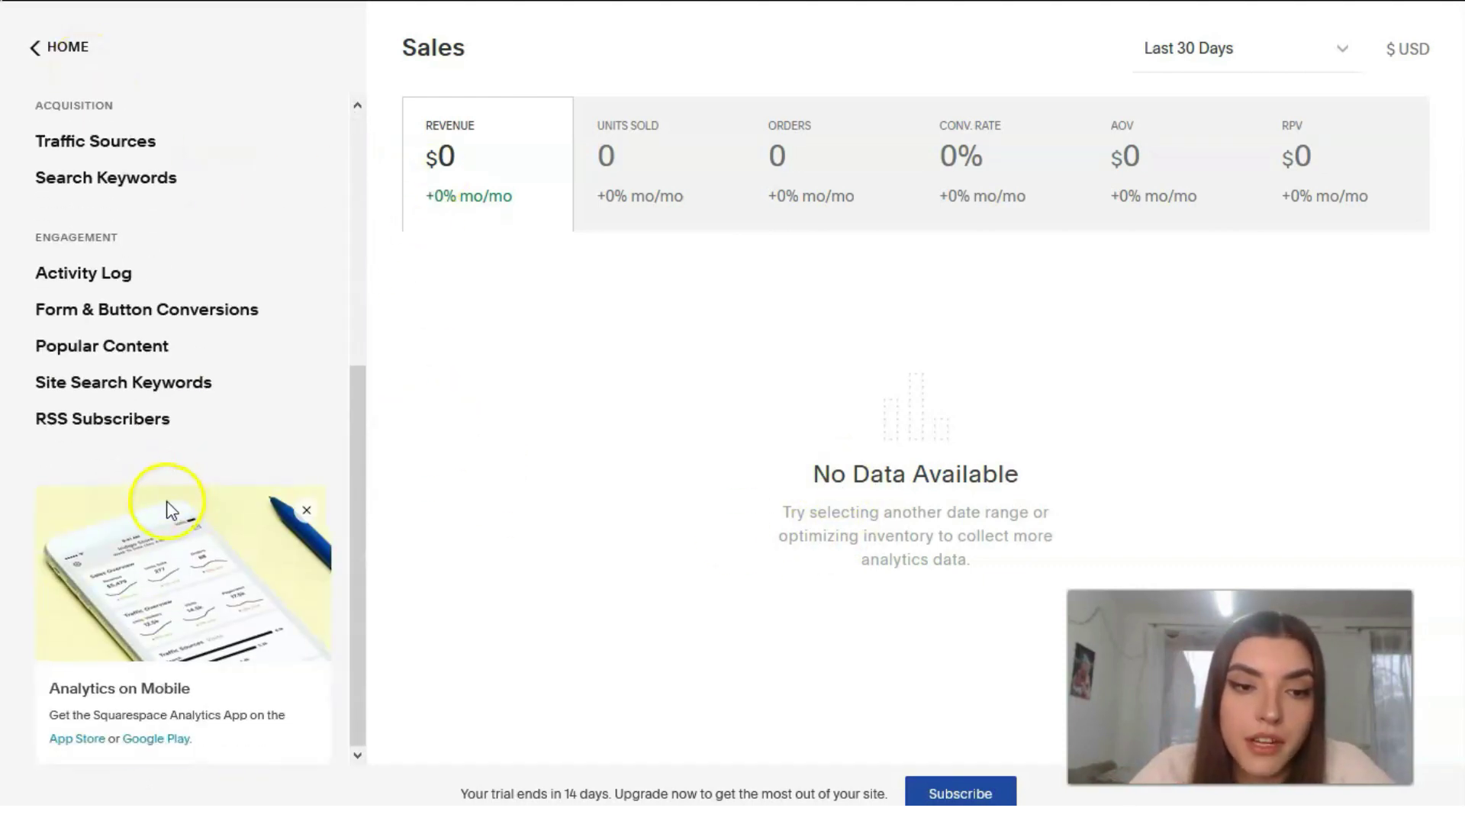
scroll(178, 492, up, 5)
click(47, 57)
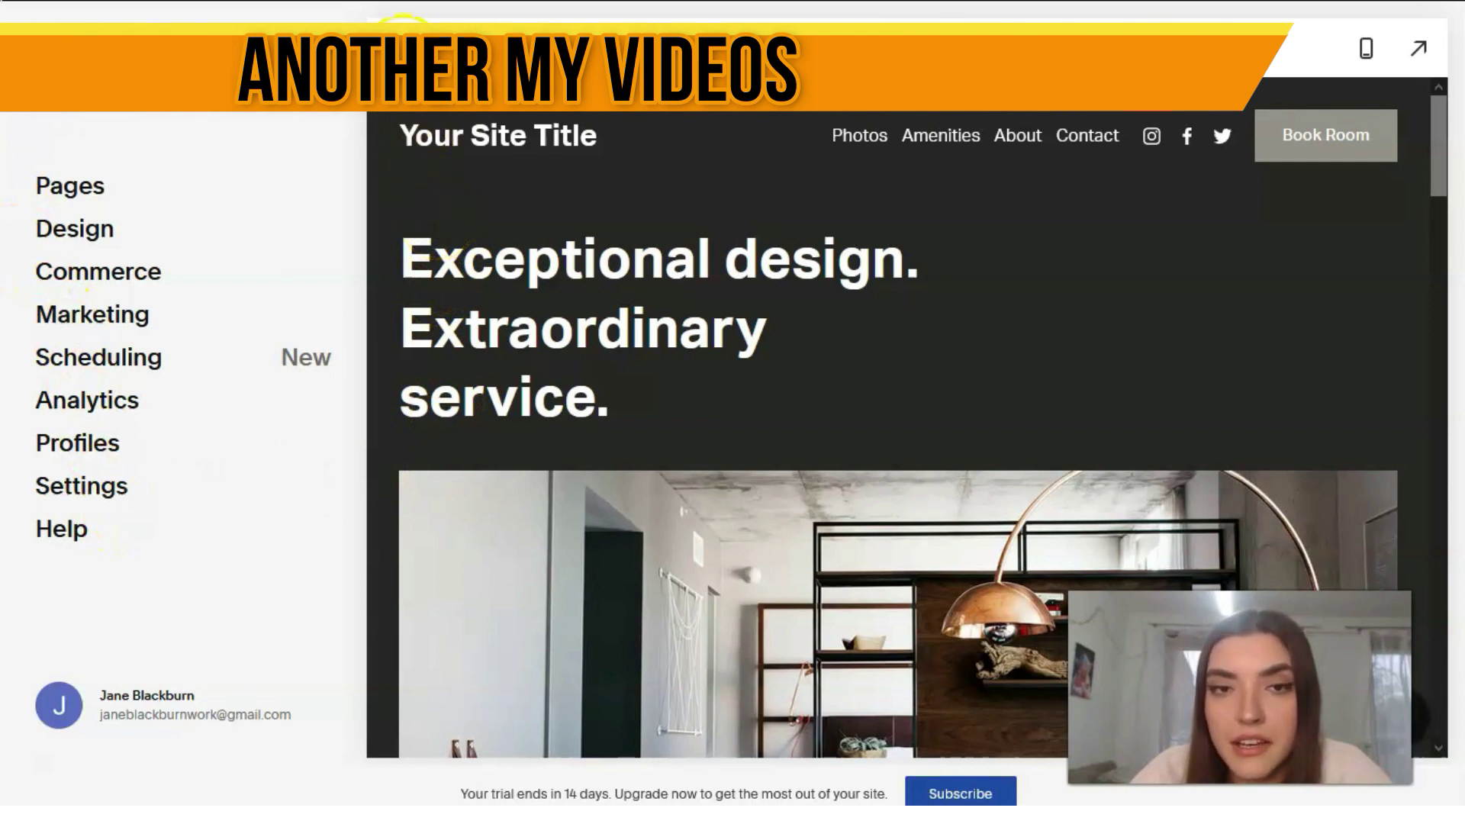
Step: Open the Home page for editing
click(406, 50)
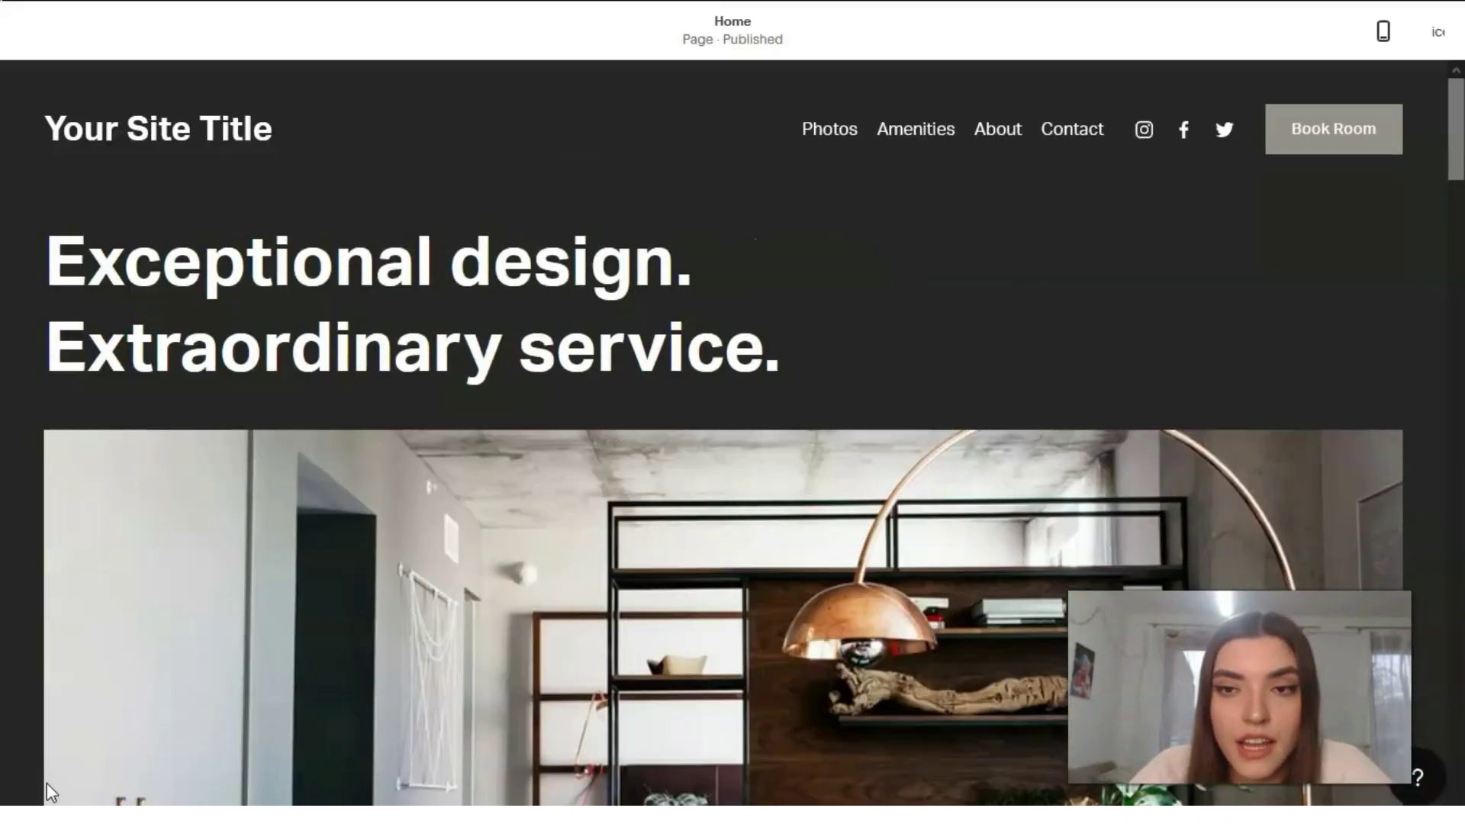
click(964, 722)
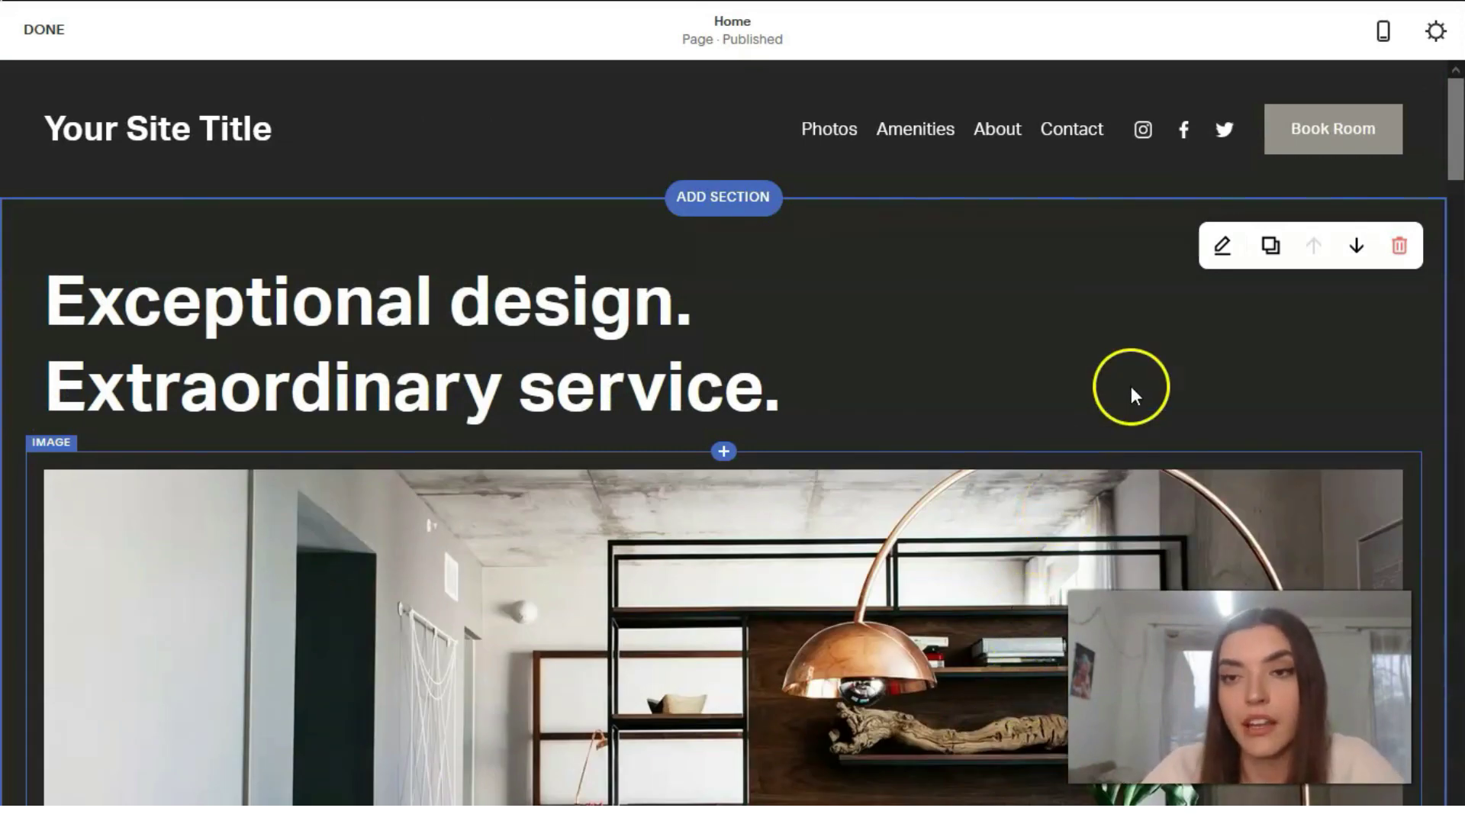
Step: Hide the Book Room button in the site header's elements and return to editing the page
scroll(903, 664, down, 20)
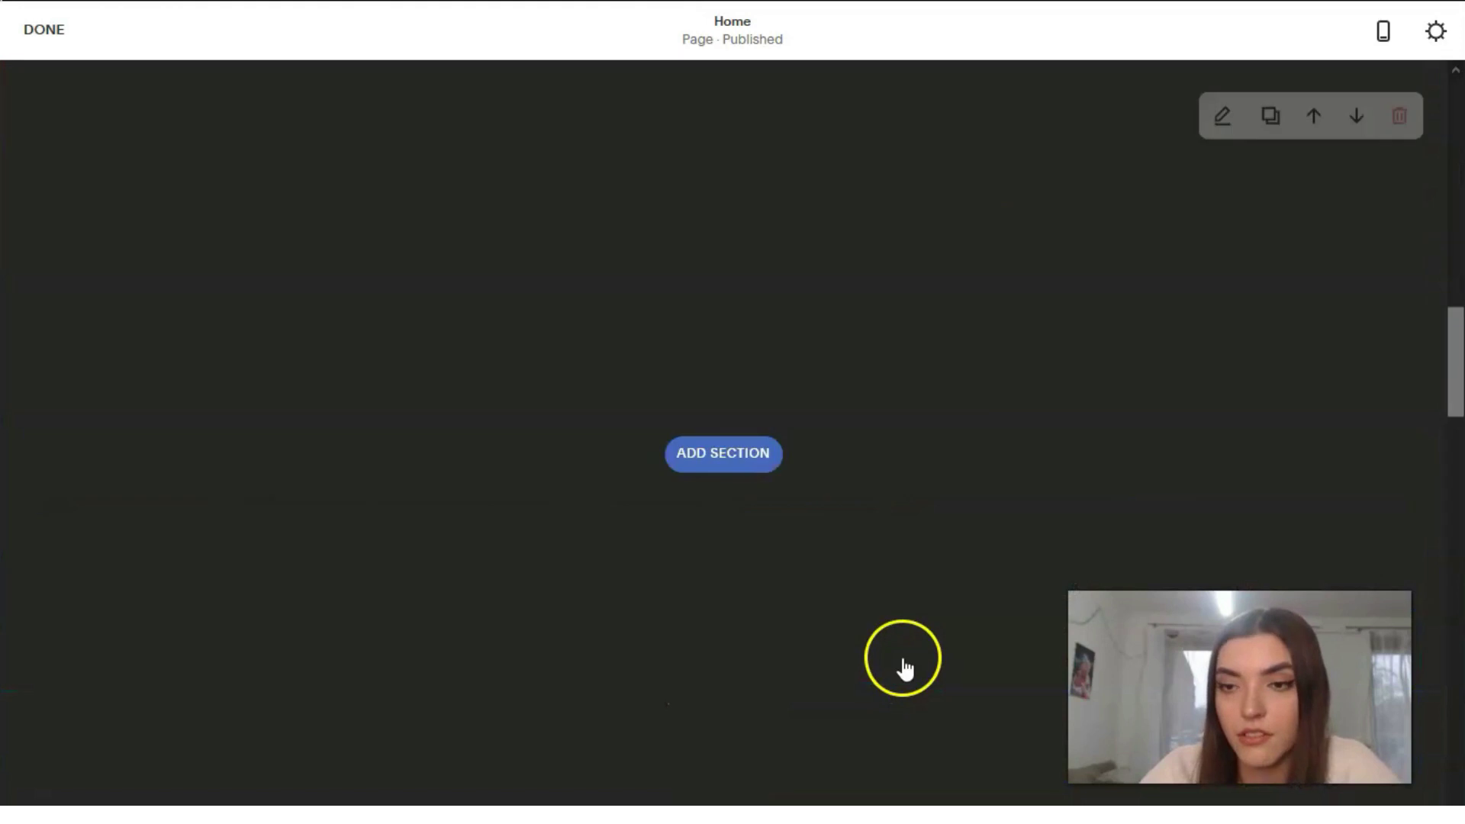
scroll(902, 664, up, 20)
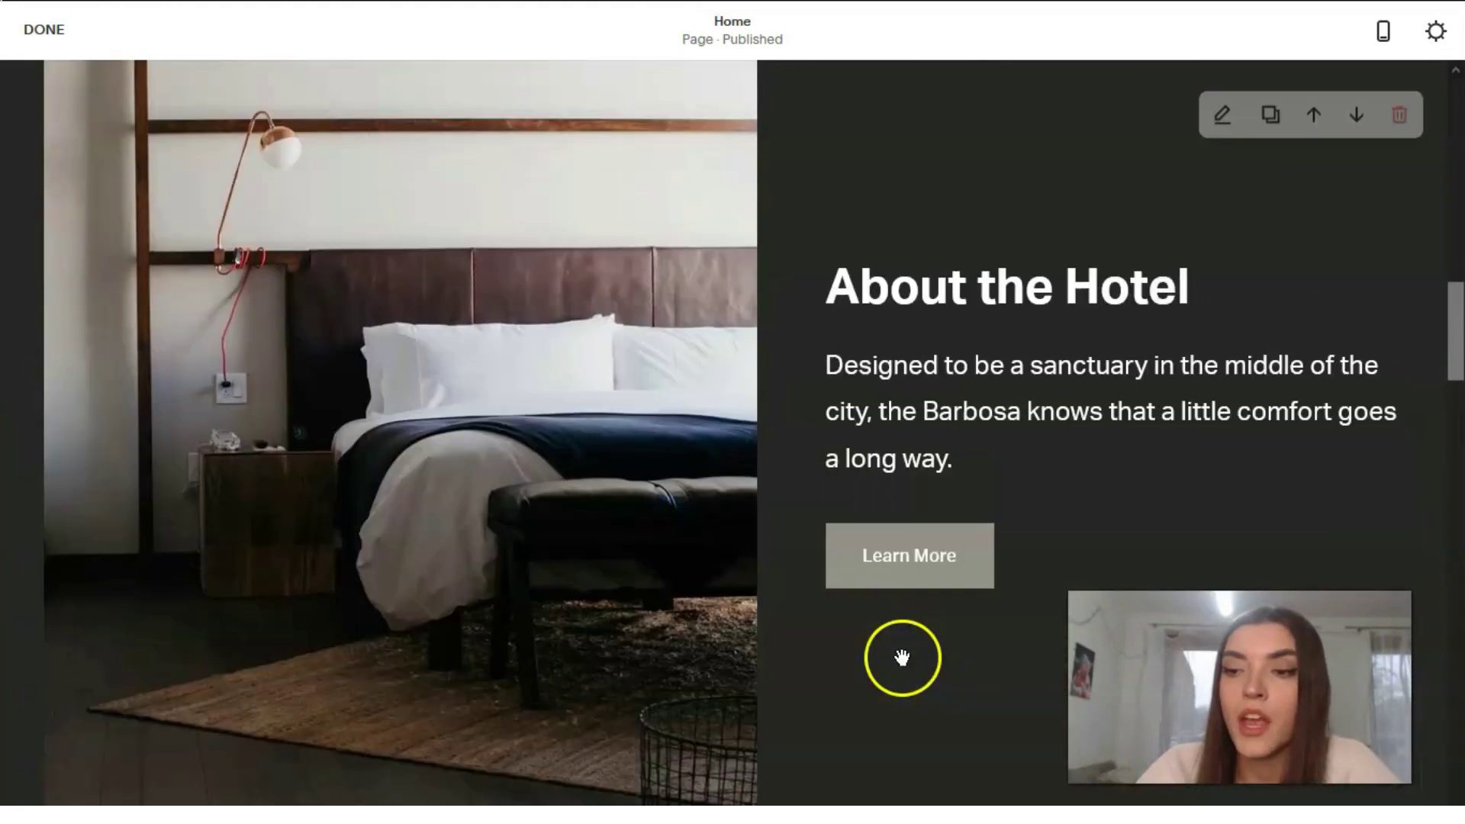
scroll(902, 657, up, 3)
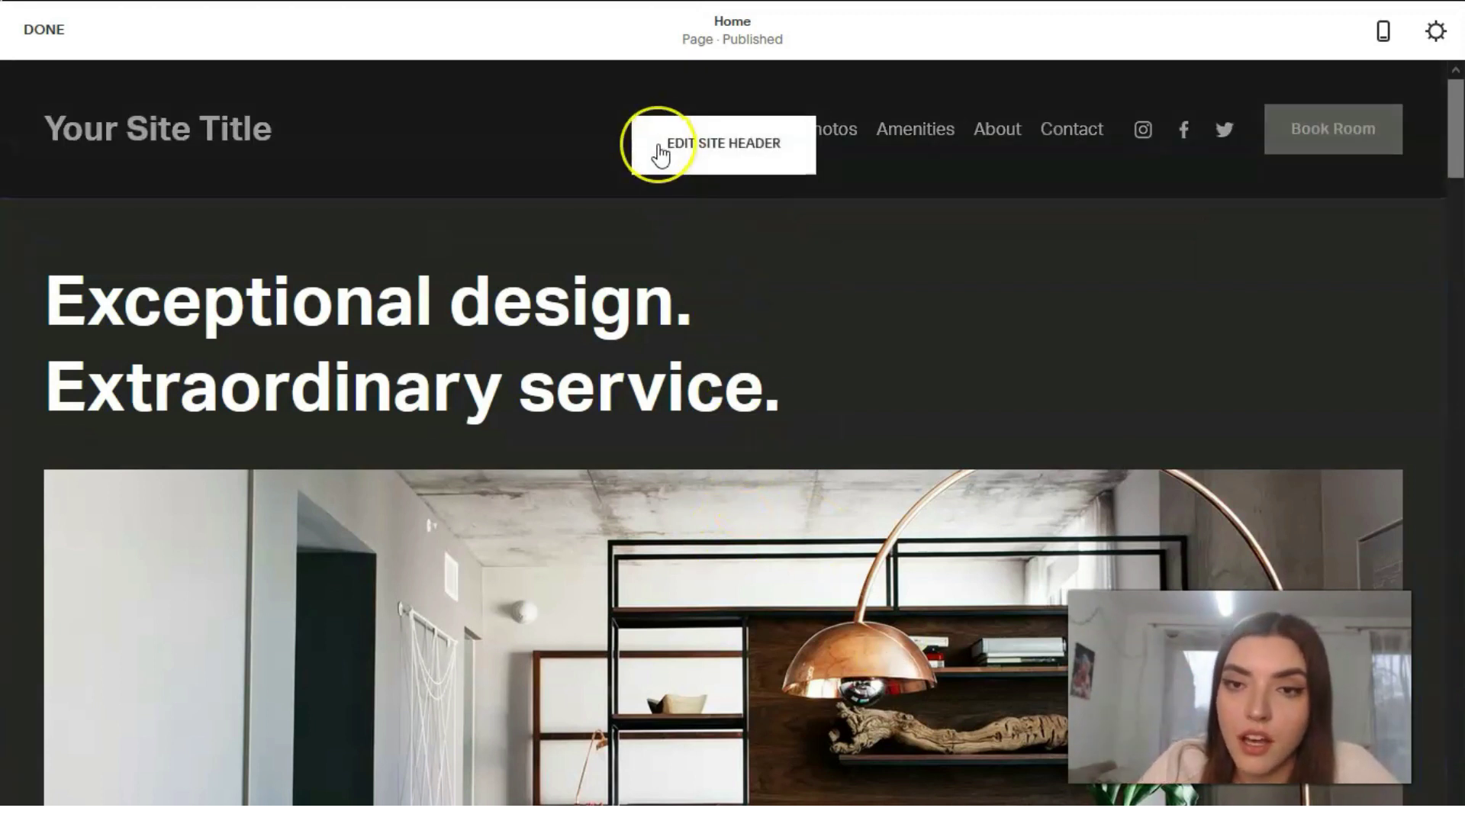
click(659, 149)
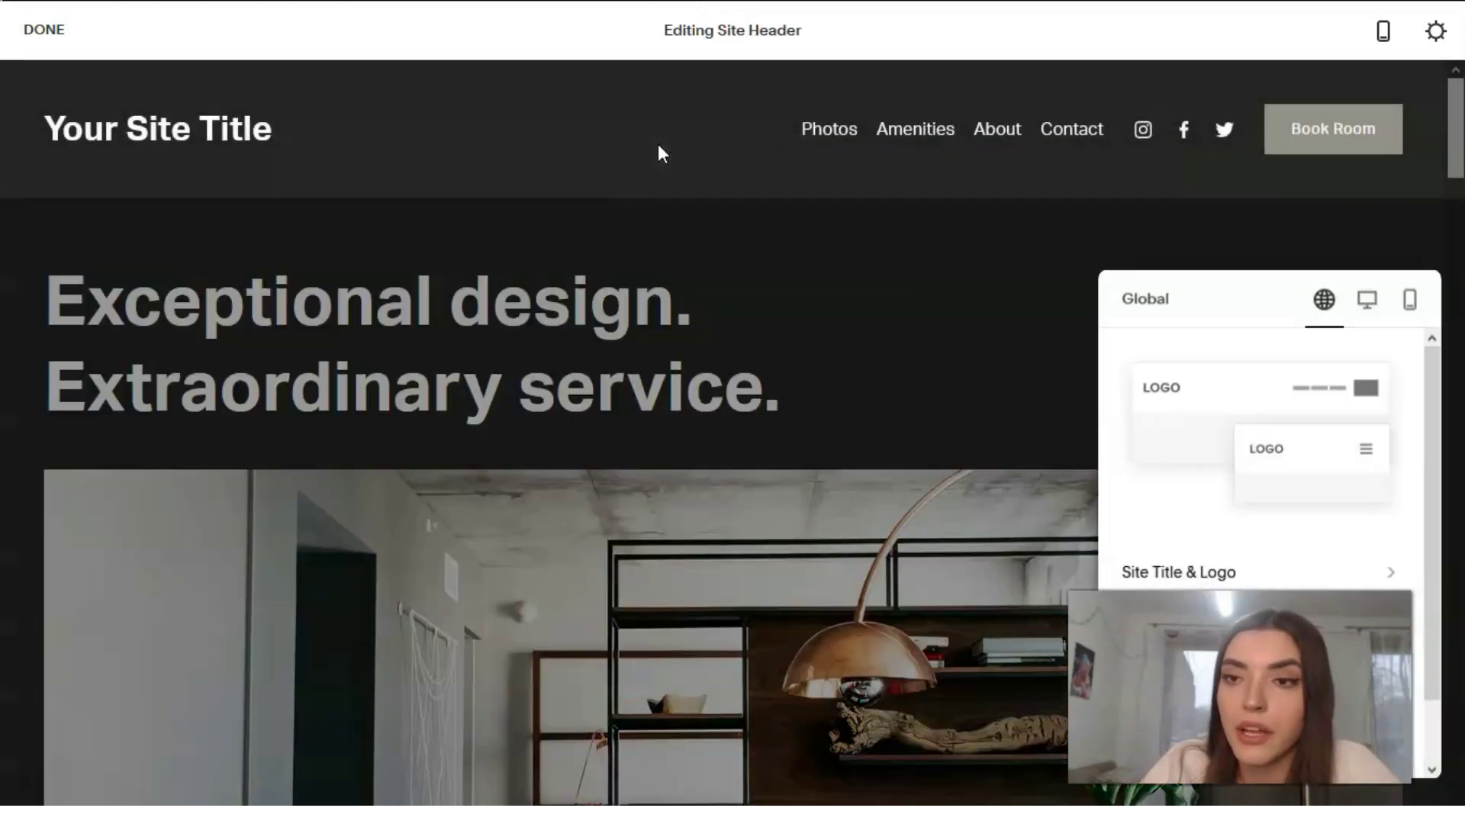
drag(1191, 309, 705, 313)
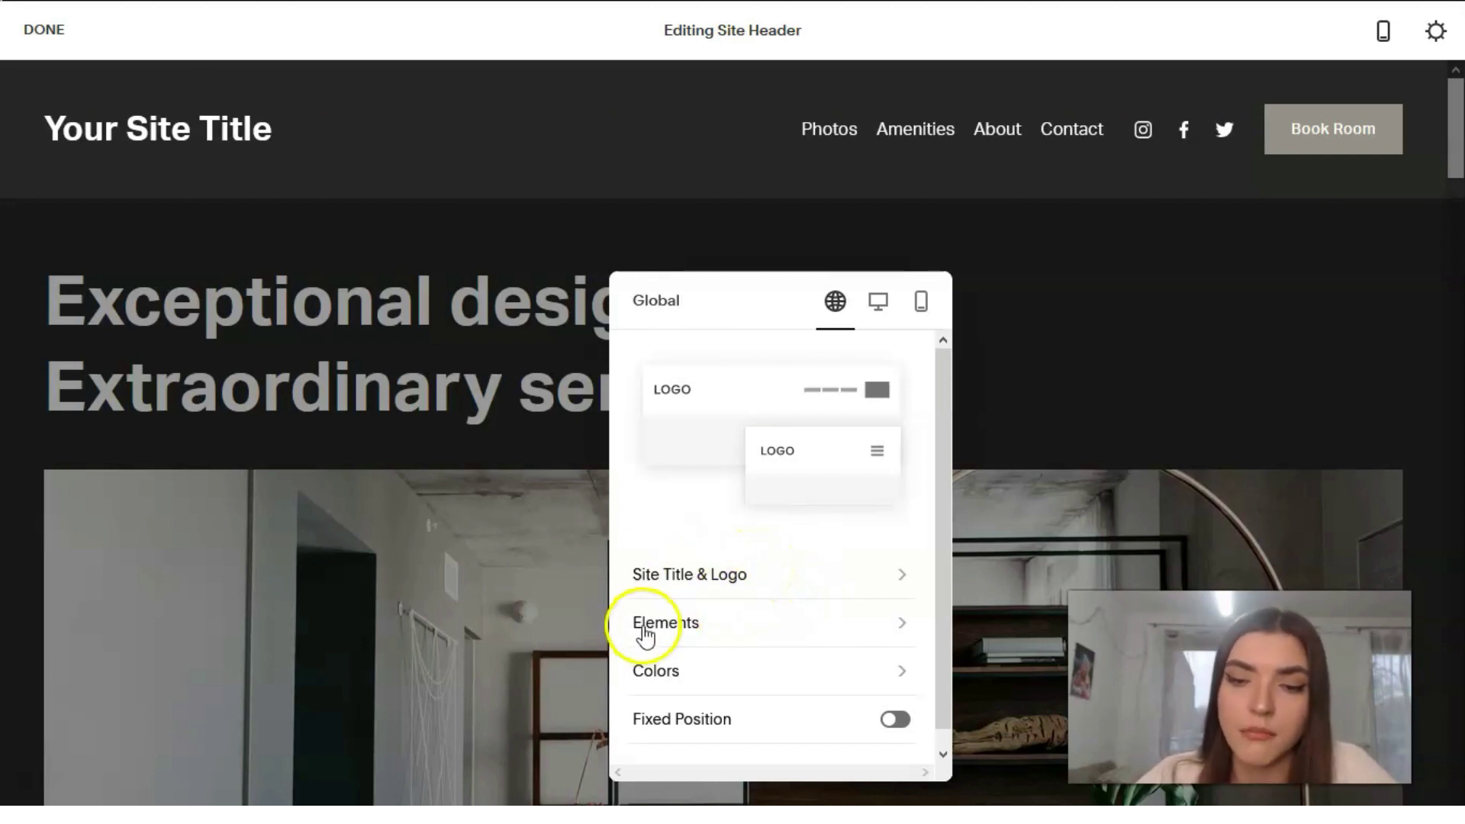
click(712, 631)
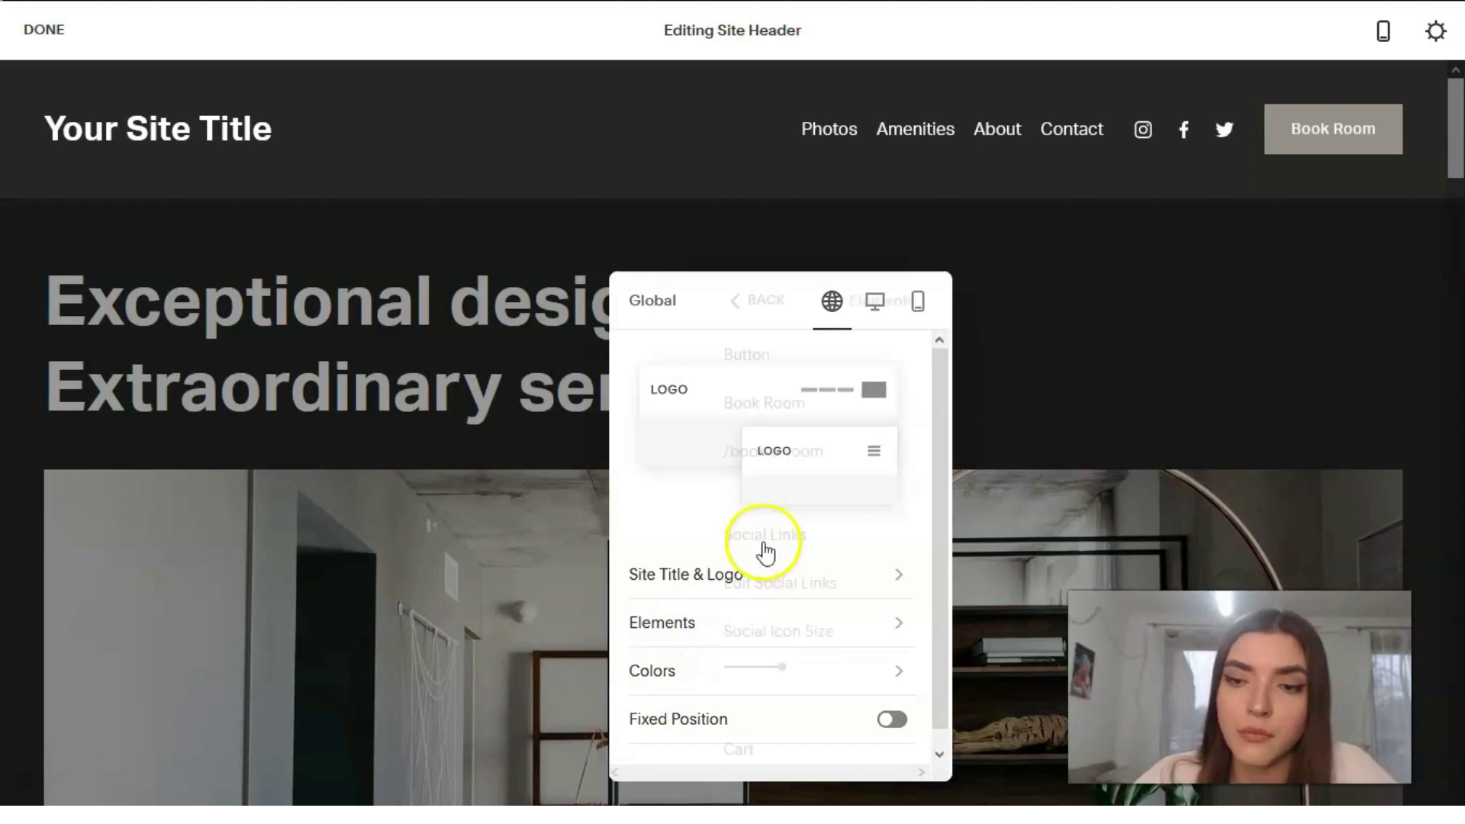
click(901, 355)
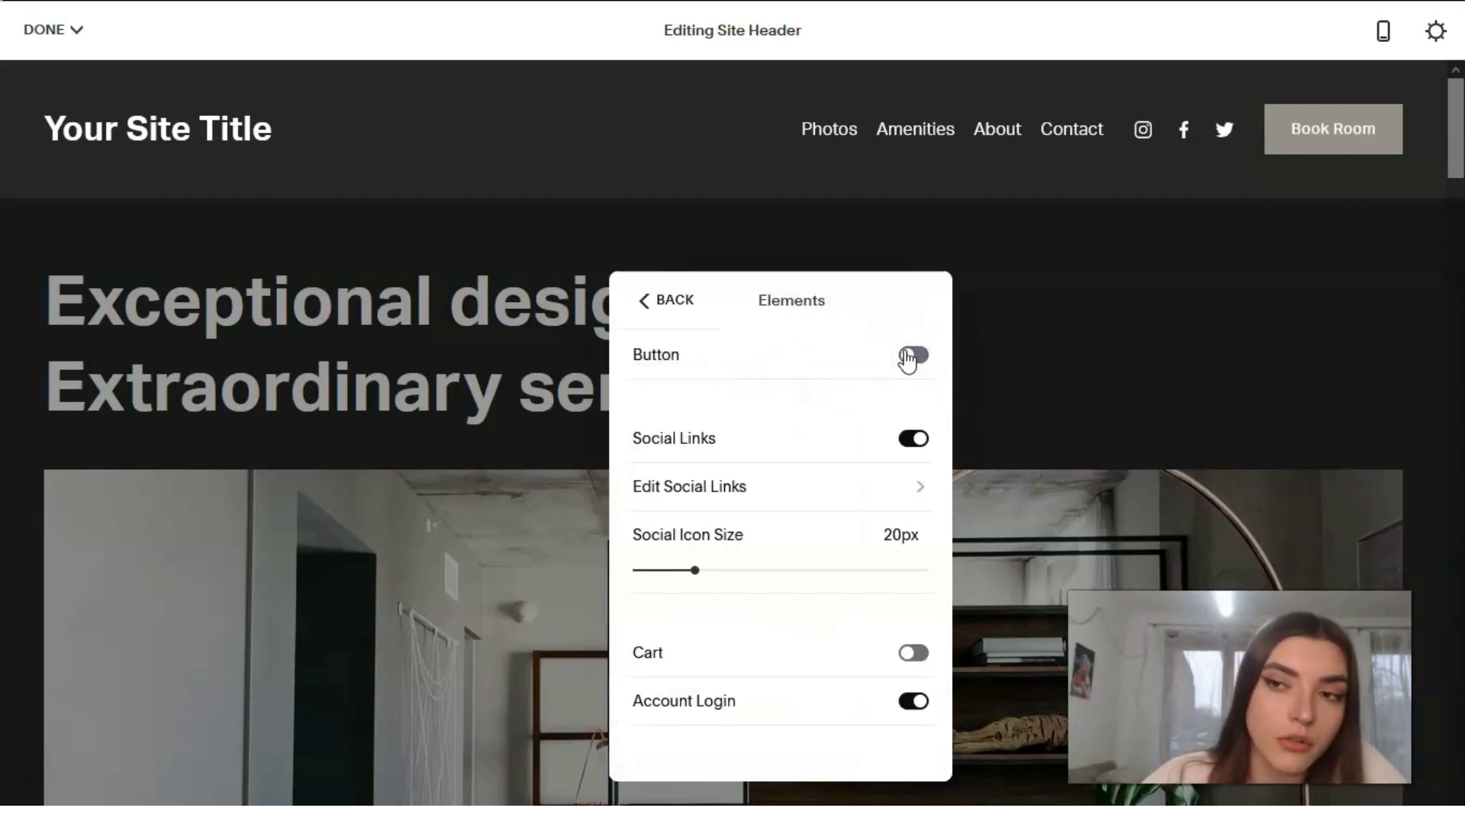
click(691, 305)
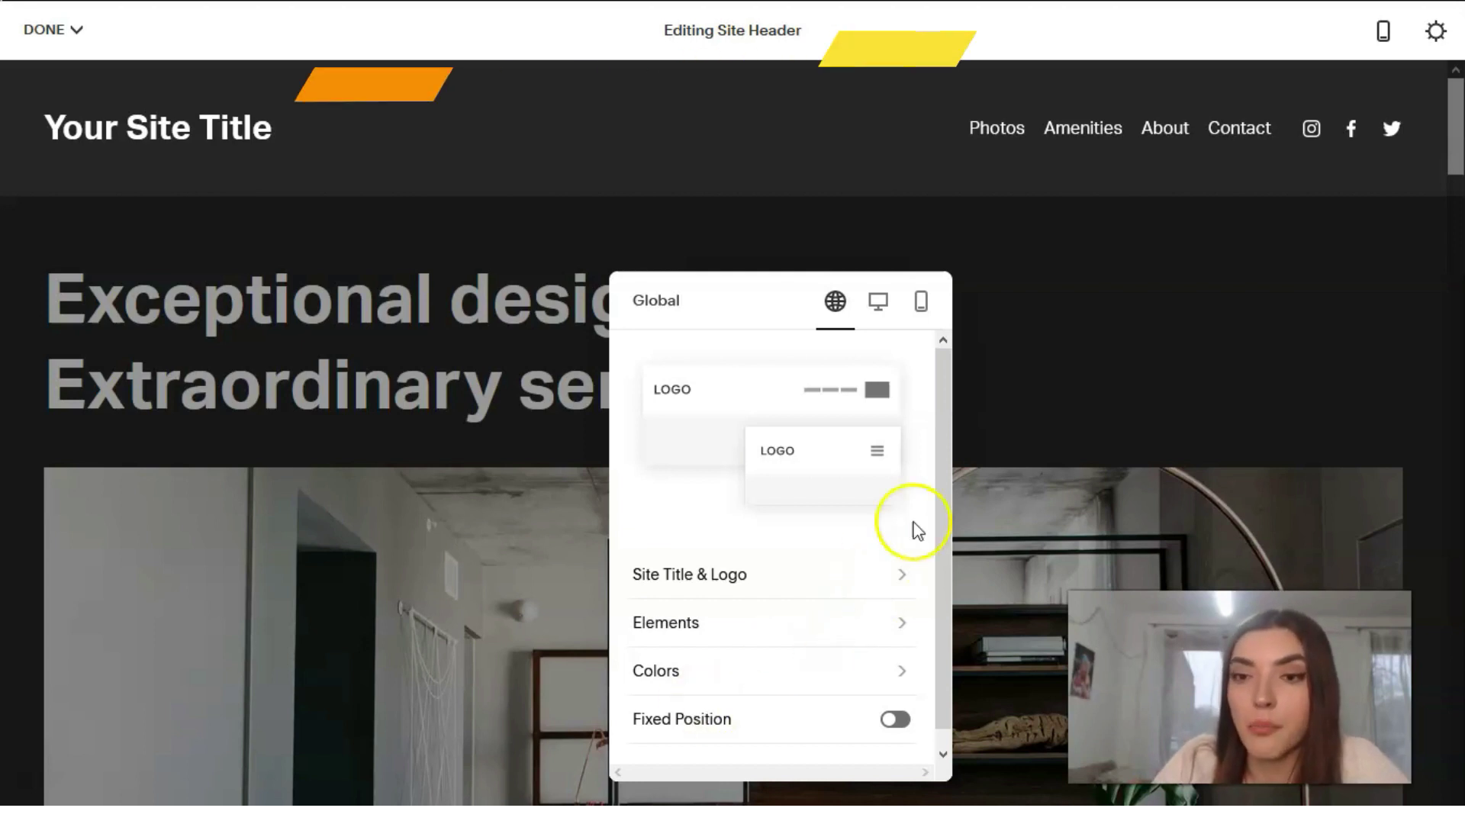
click(959, 458)
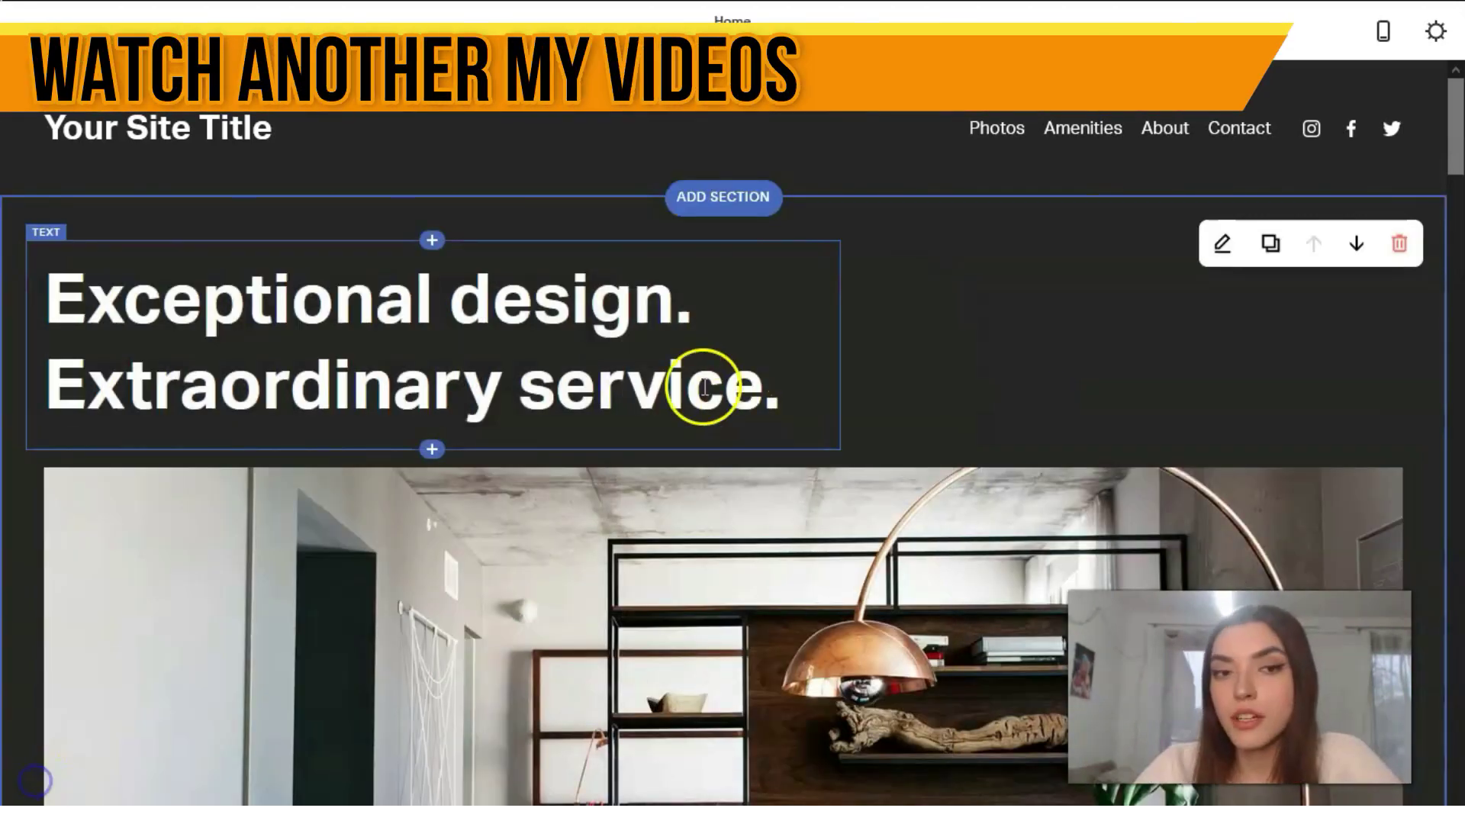
Step: Try the Heading 2, Paragraph 1 and Heading 4 styles on the main headline and restore Heading 1
click(629, 354)
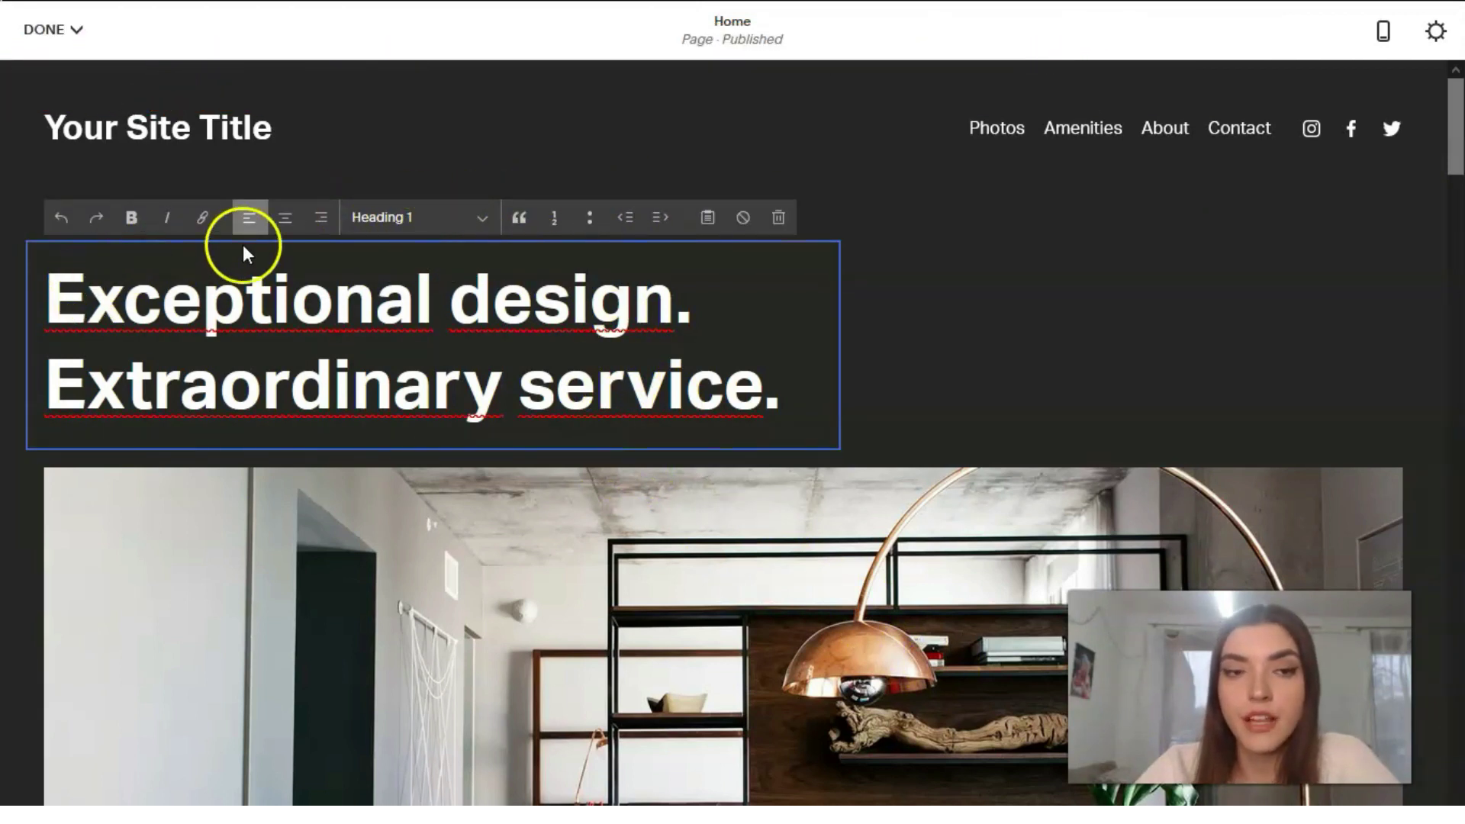
click(427, 217)
click(429, 281)
click(426, 218)
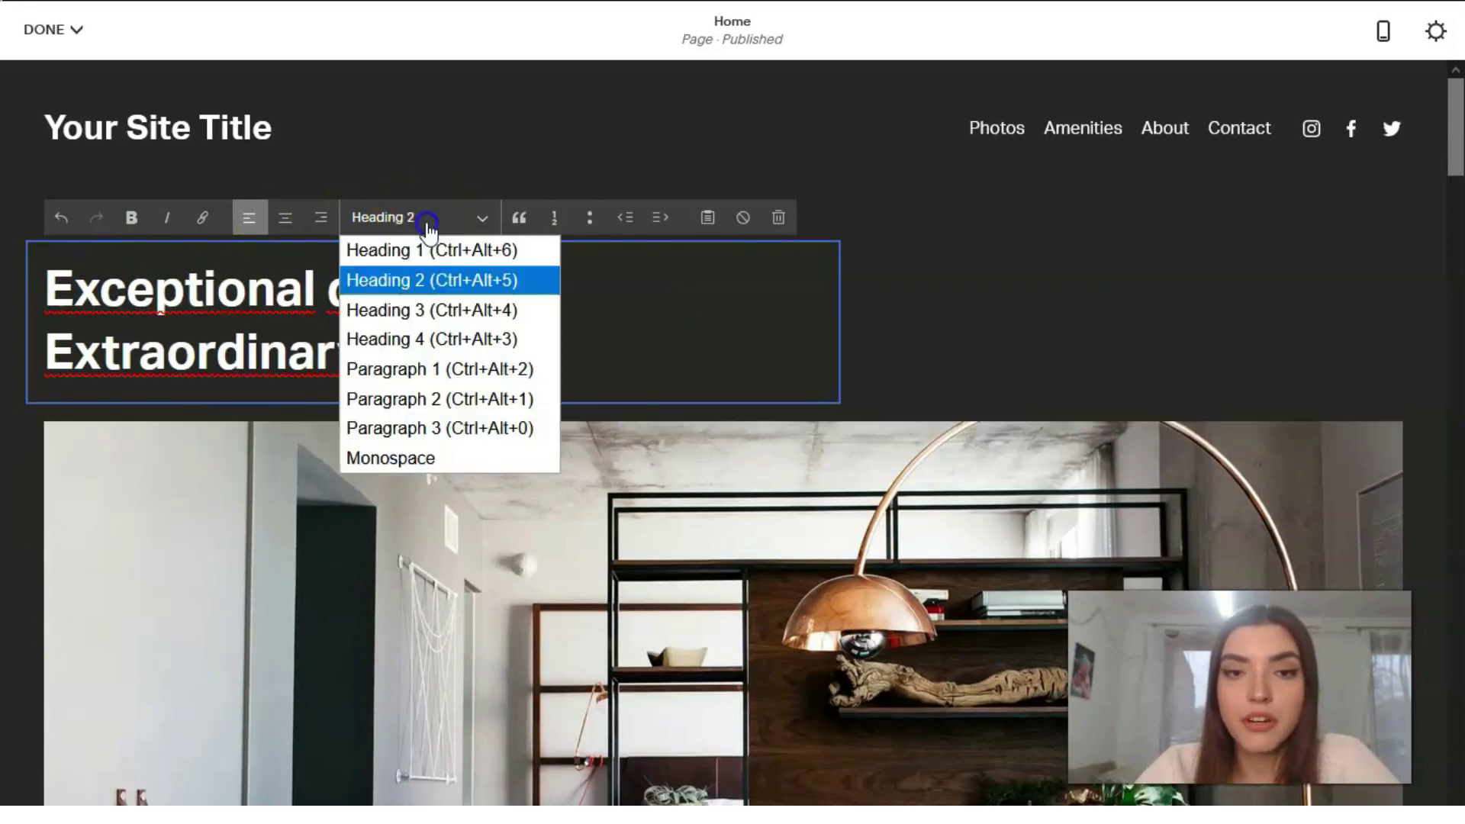
click(412, 368)
click(412, 220)
click(416, 339)
click(399, 220)
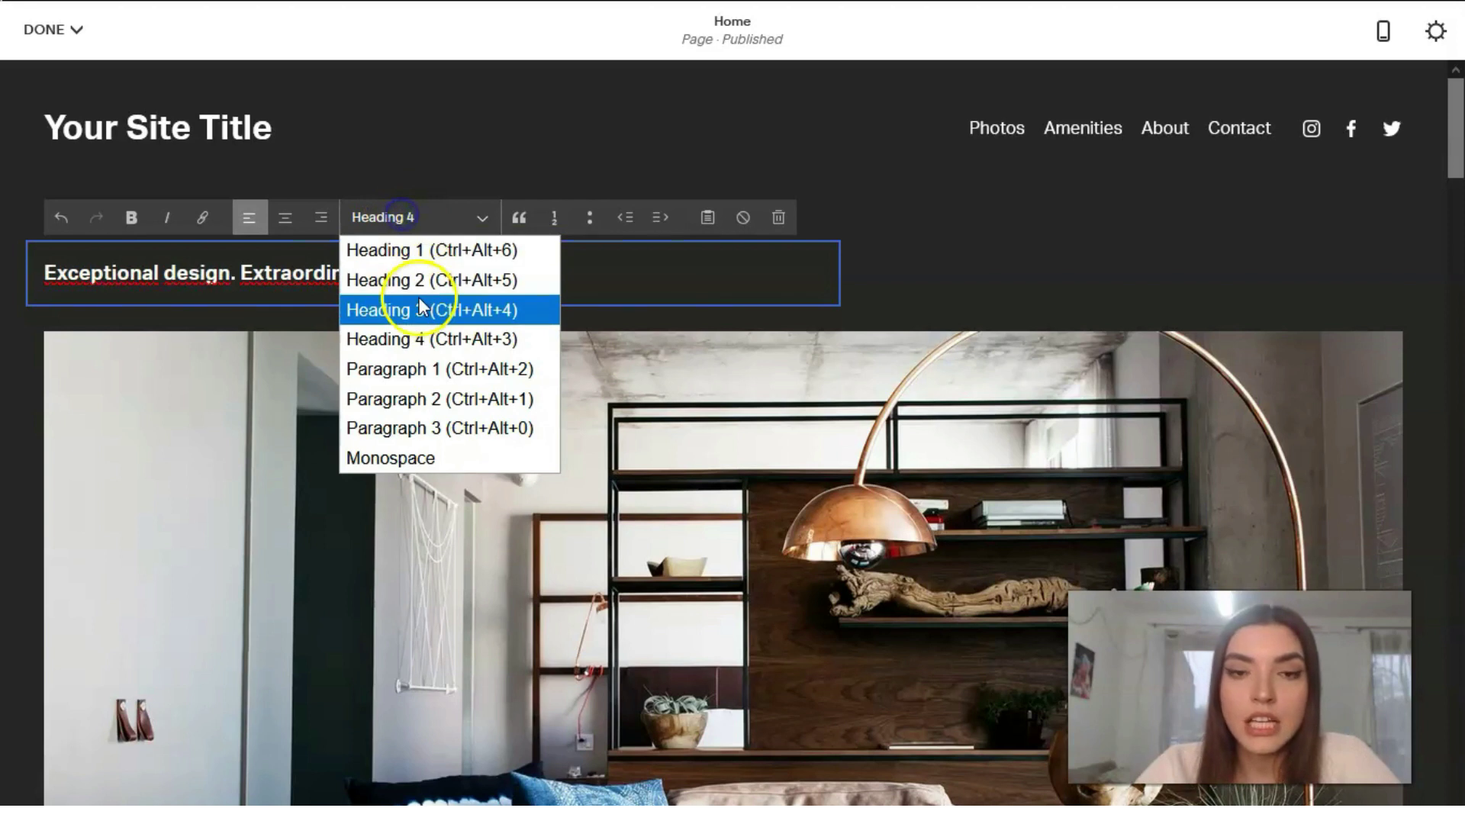
click(405, 252)
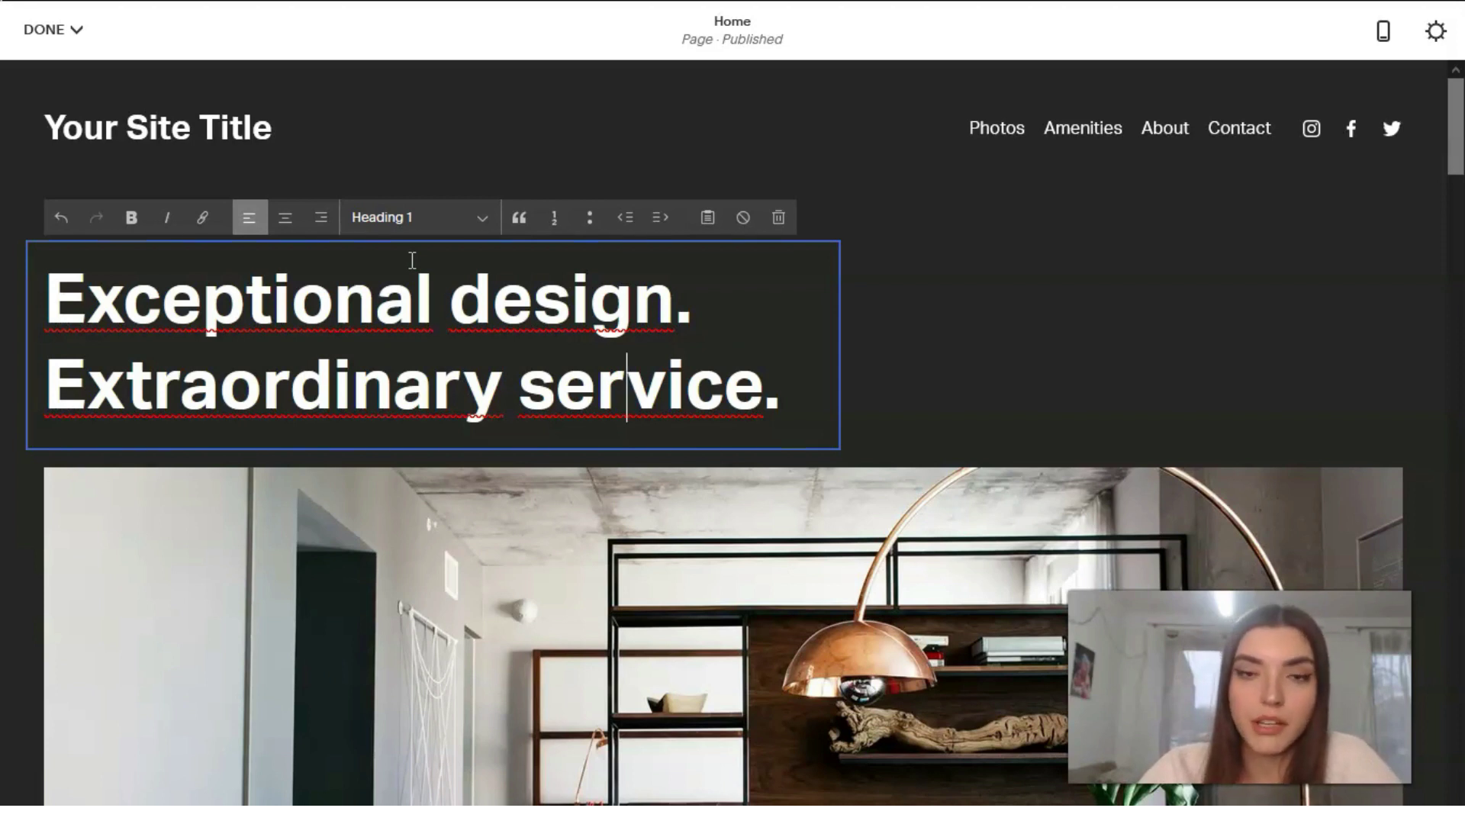
Step: Try centering the main headline, restore its left alignment and leave the text block
click(286, 220)
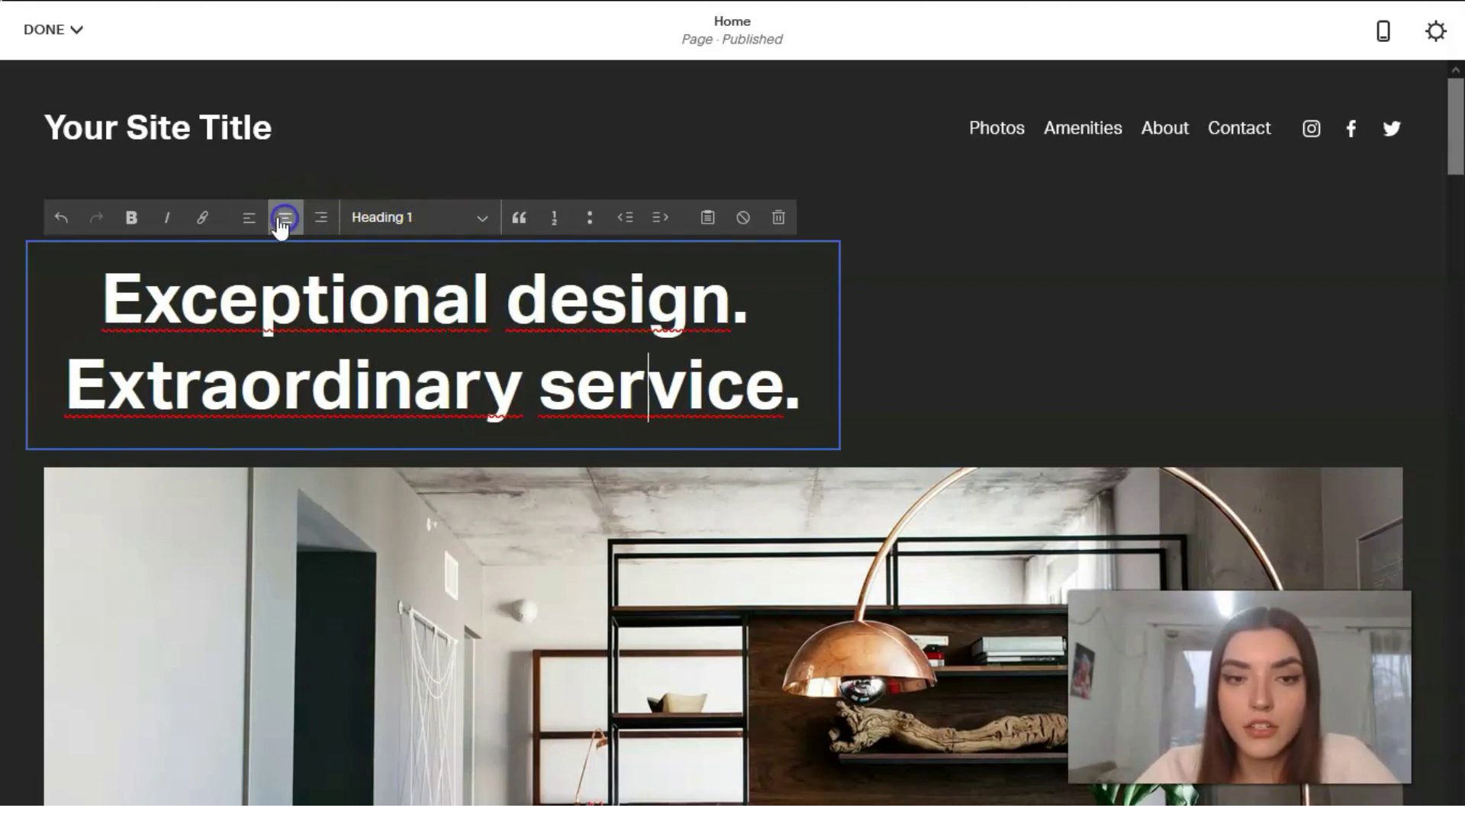
click(249, 220)
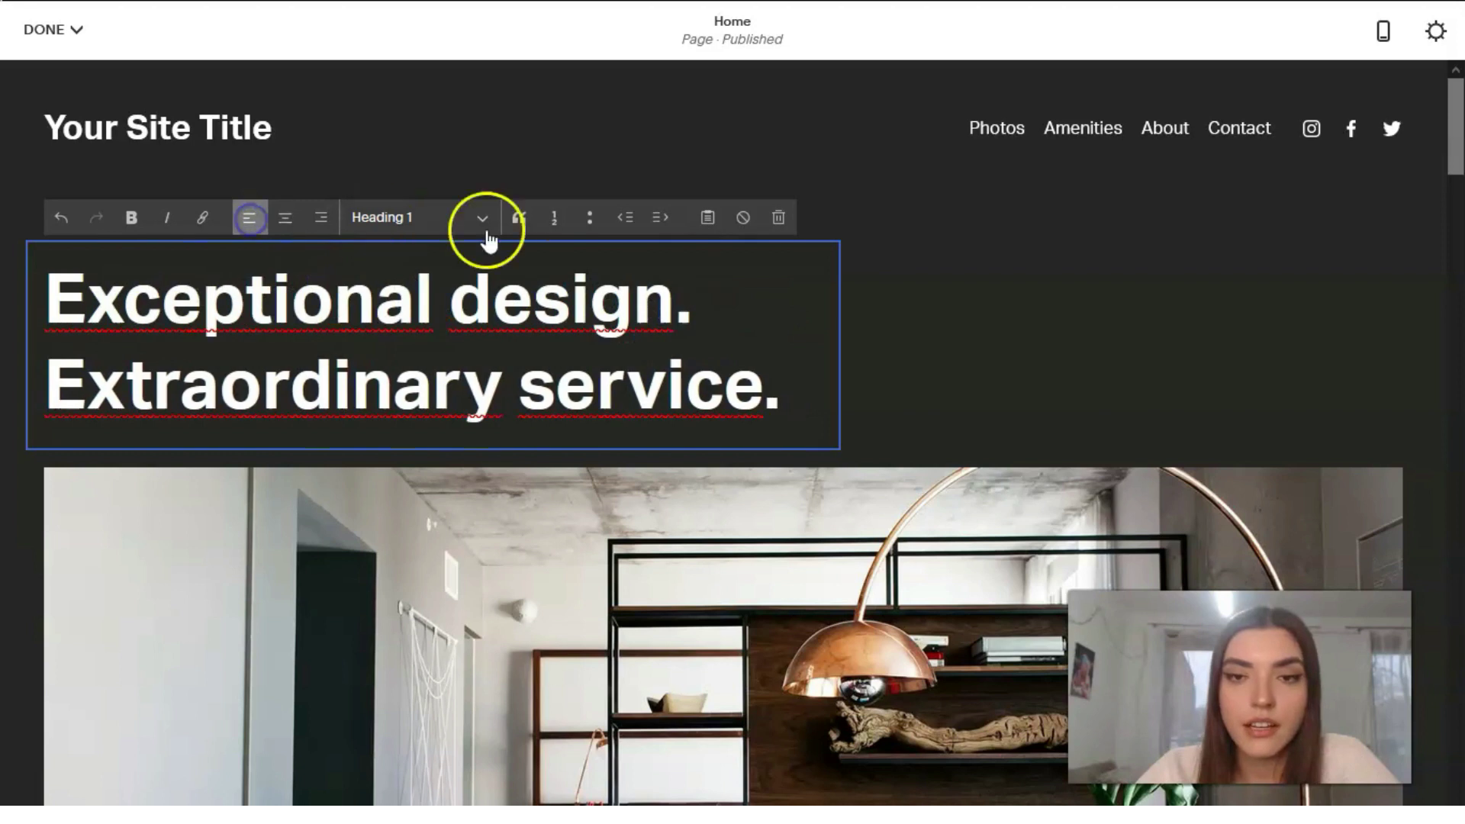
click(1145, 311)
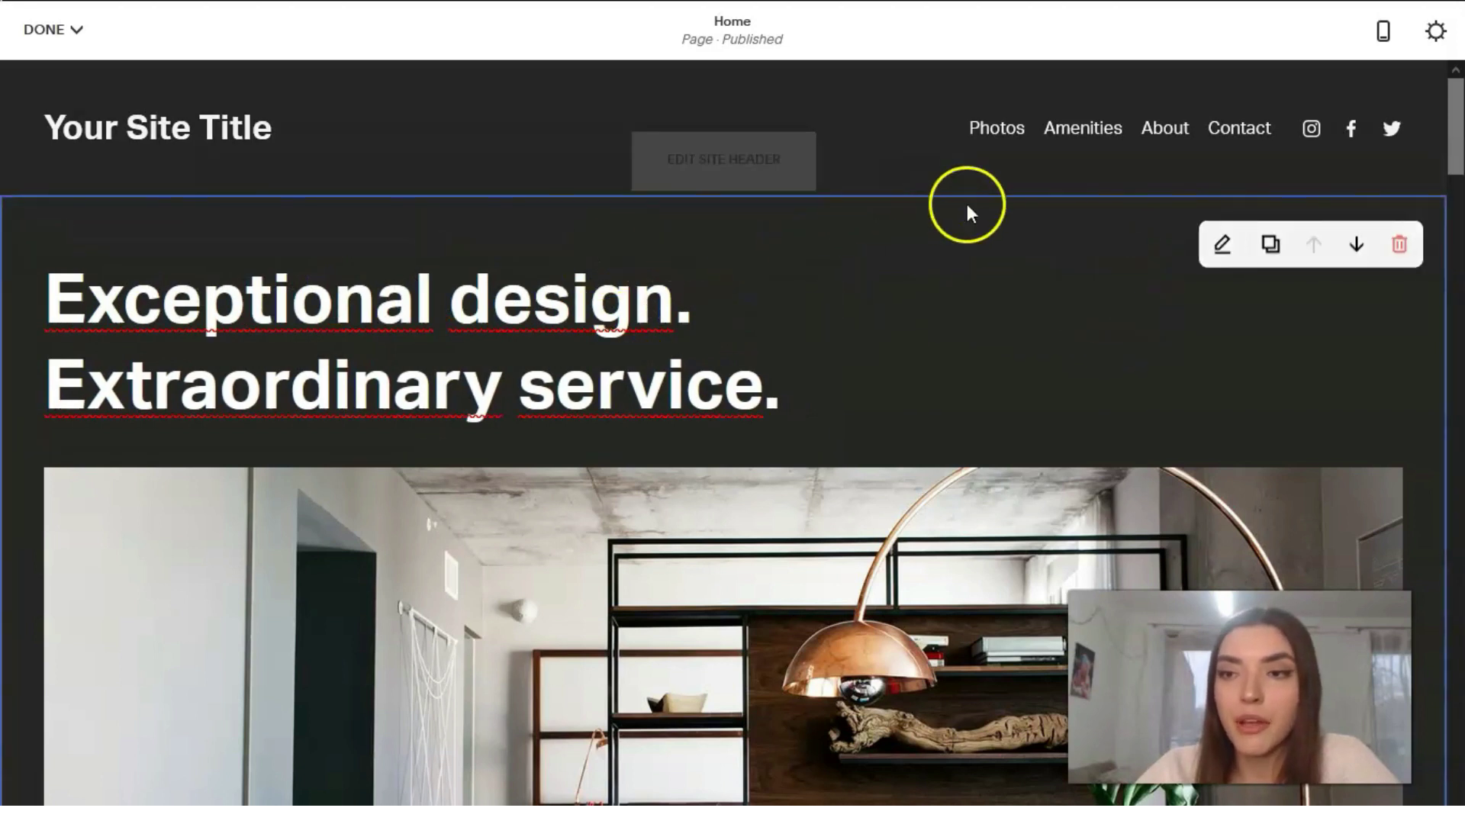
Step: Try the height and content width options of the first section, ending with height S and width L
click(1223, 244)
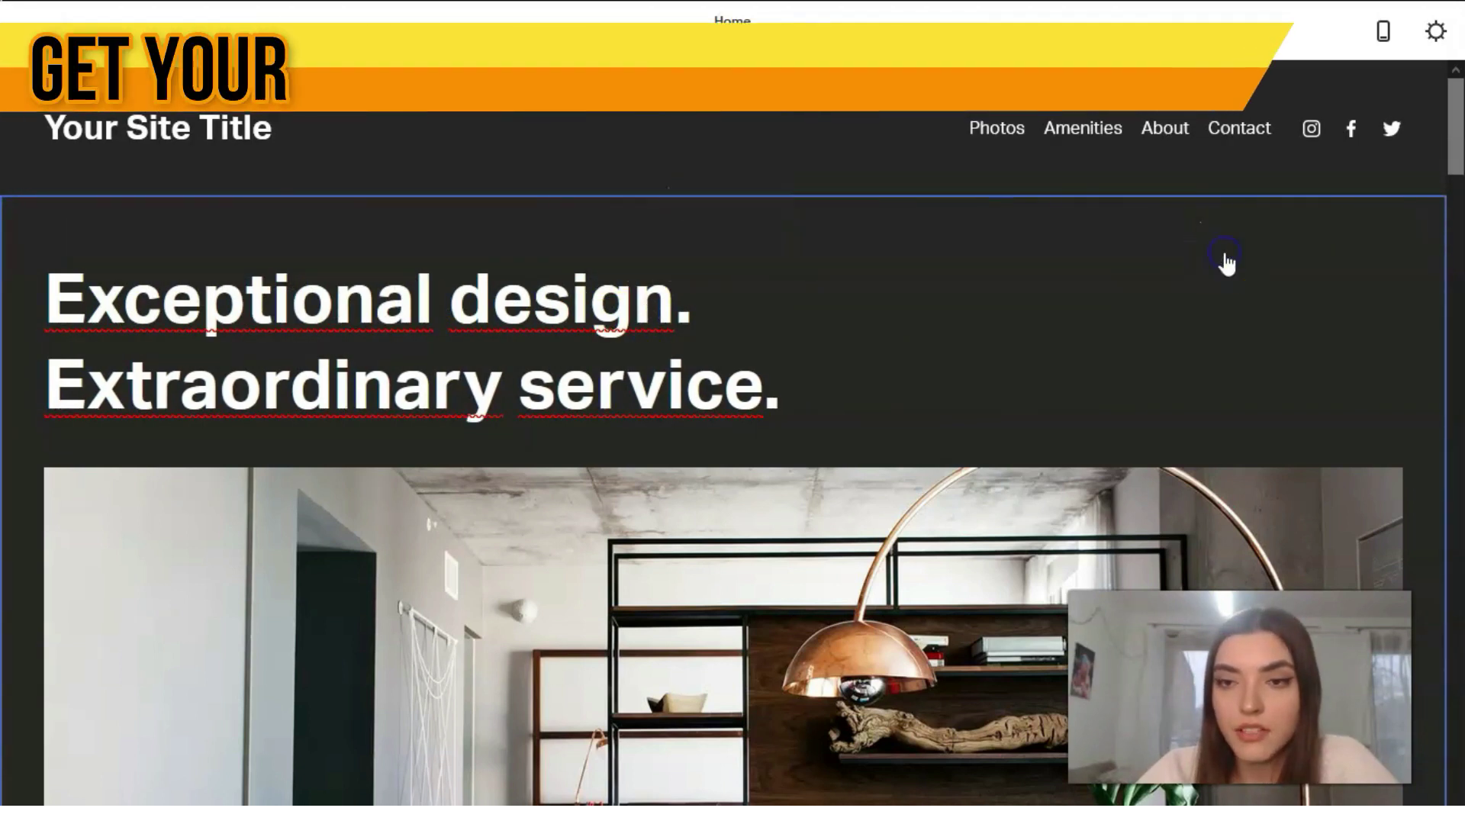
click(1231, 342)
click(1308, 348)
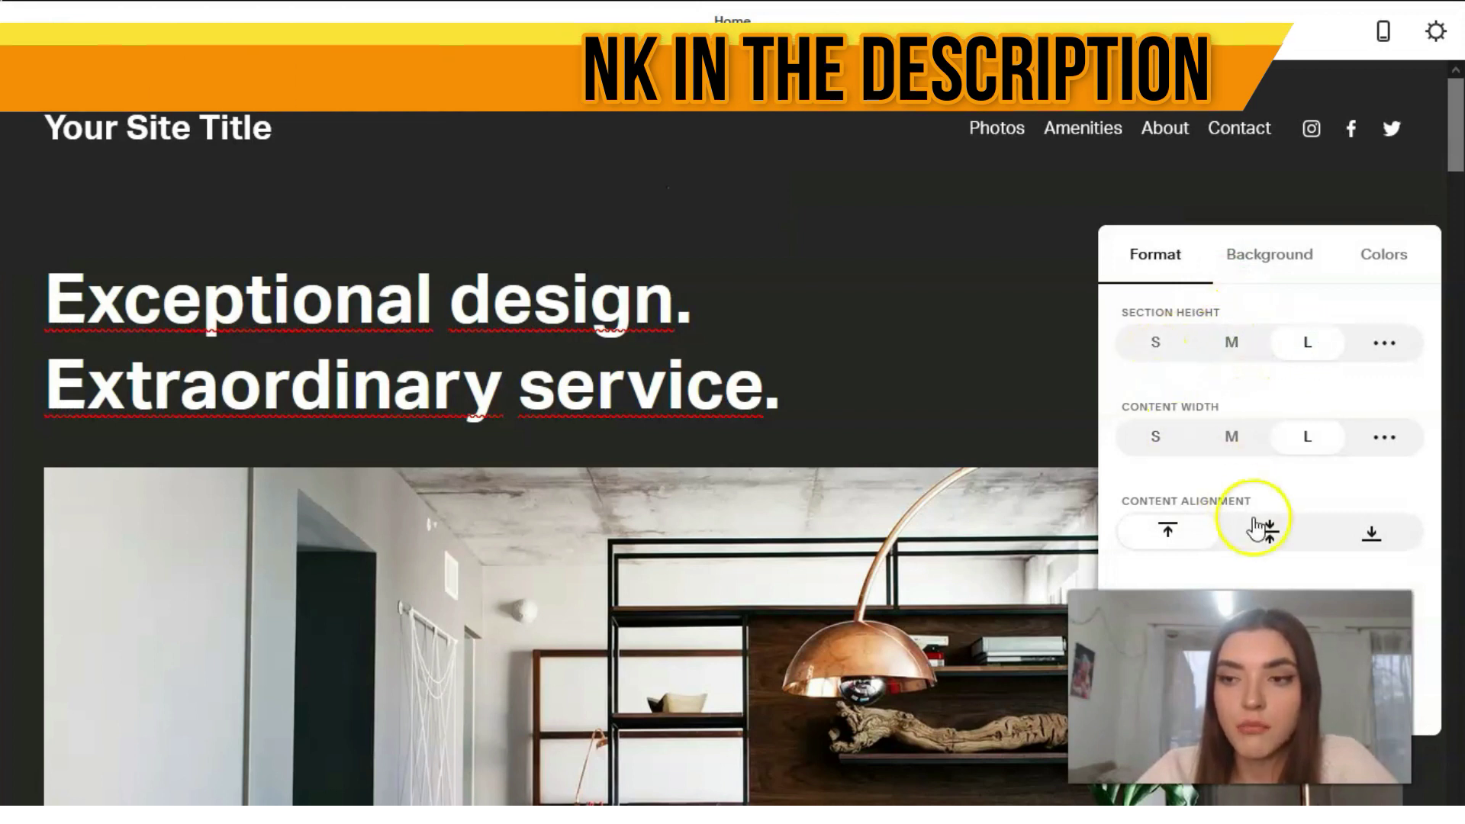
click(1241, 437)
click(1156, 436)
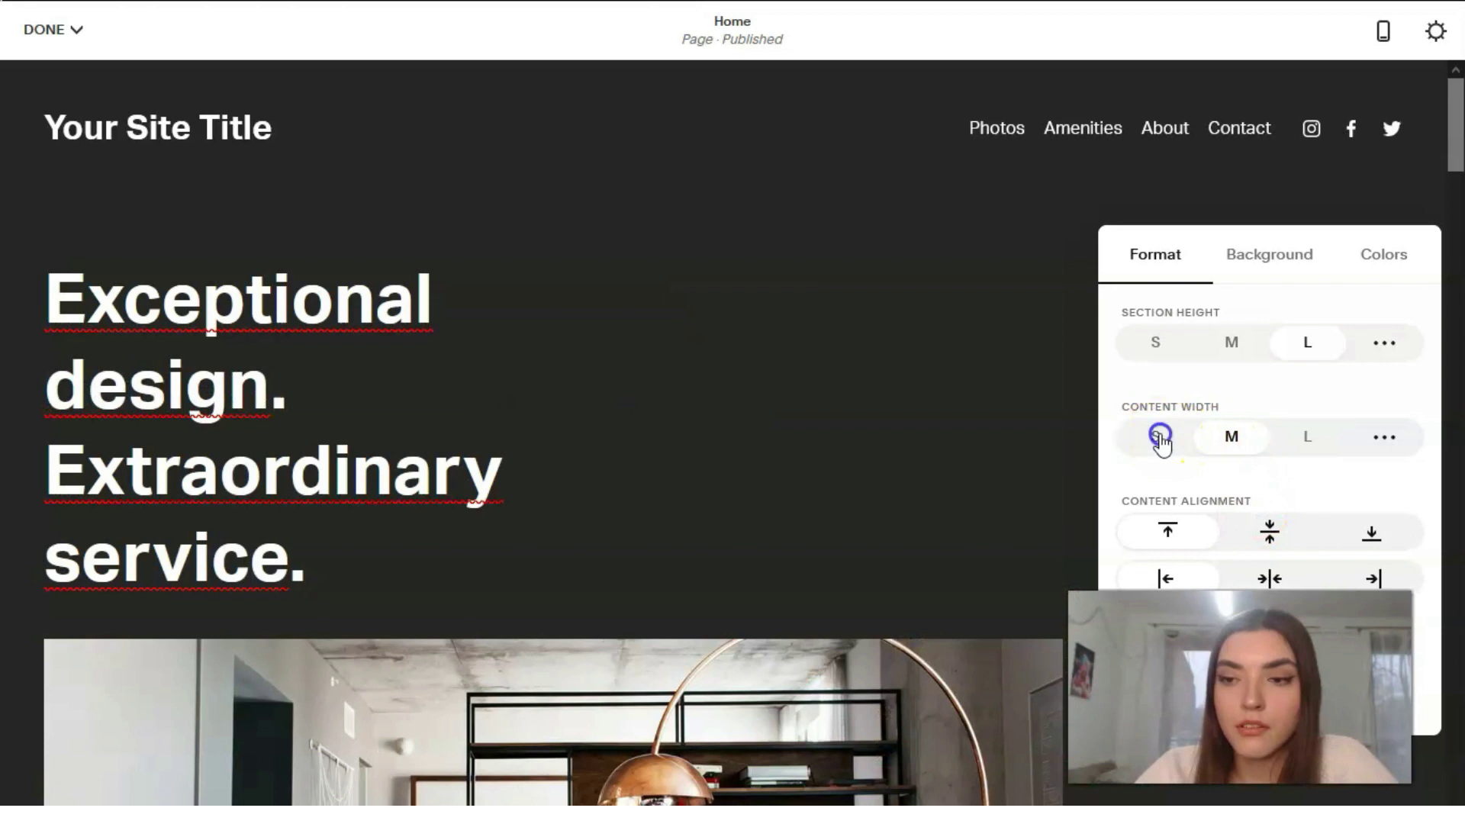
click(1299, 439)
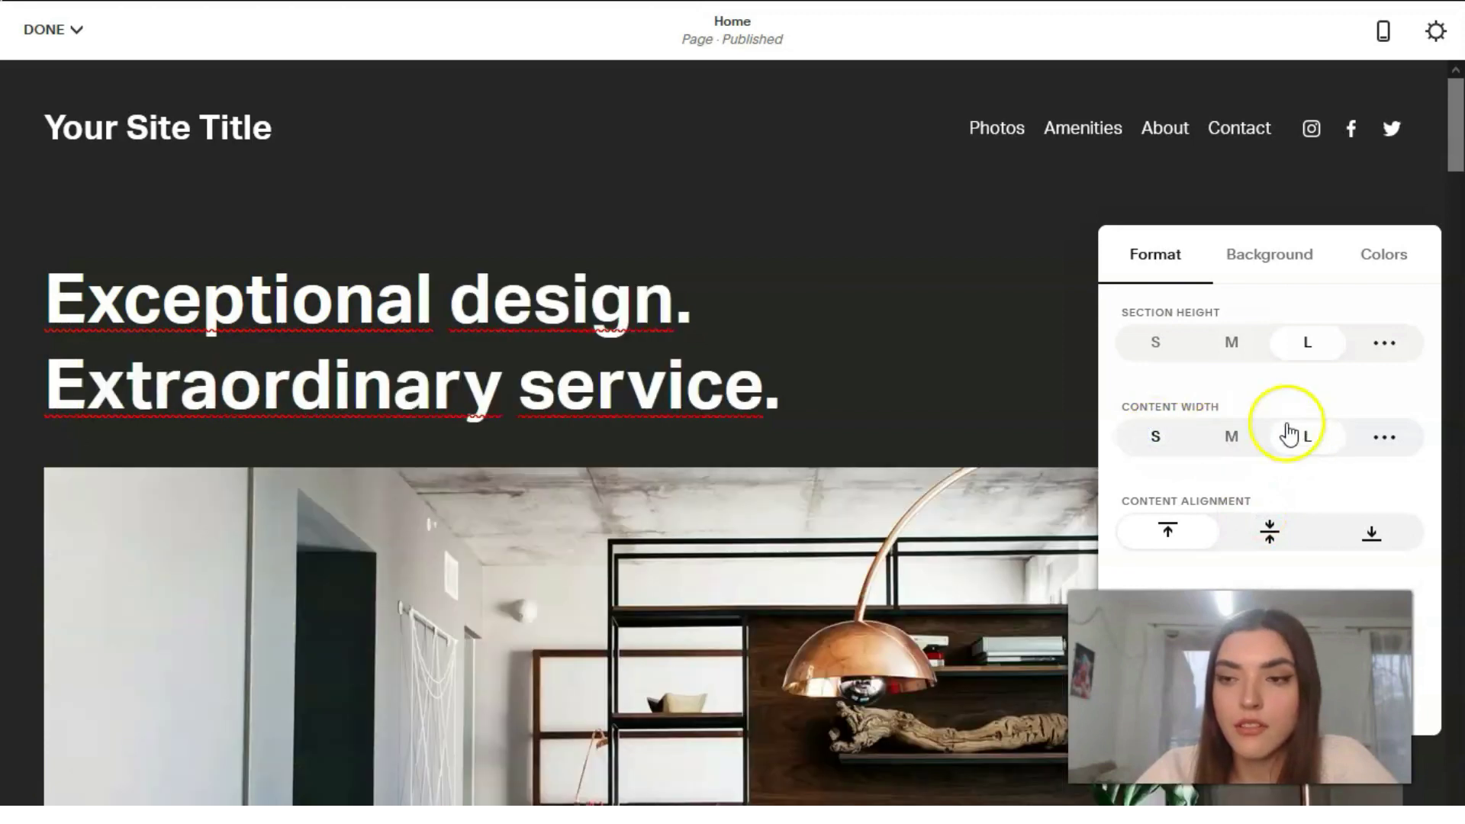
click(1189, 353)
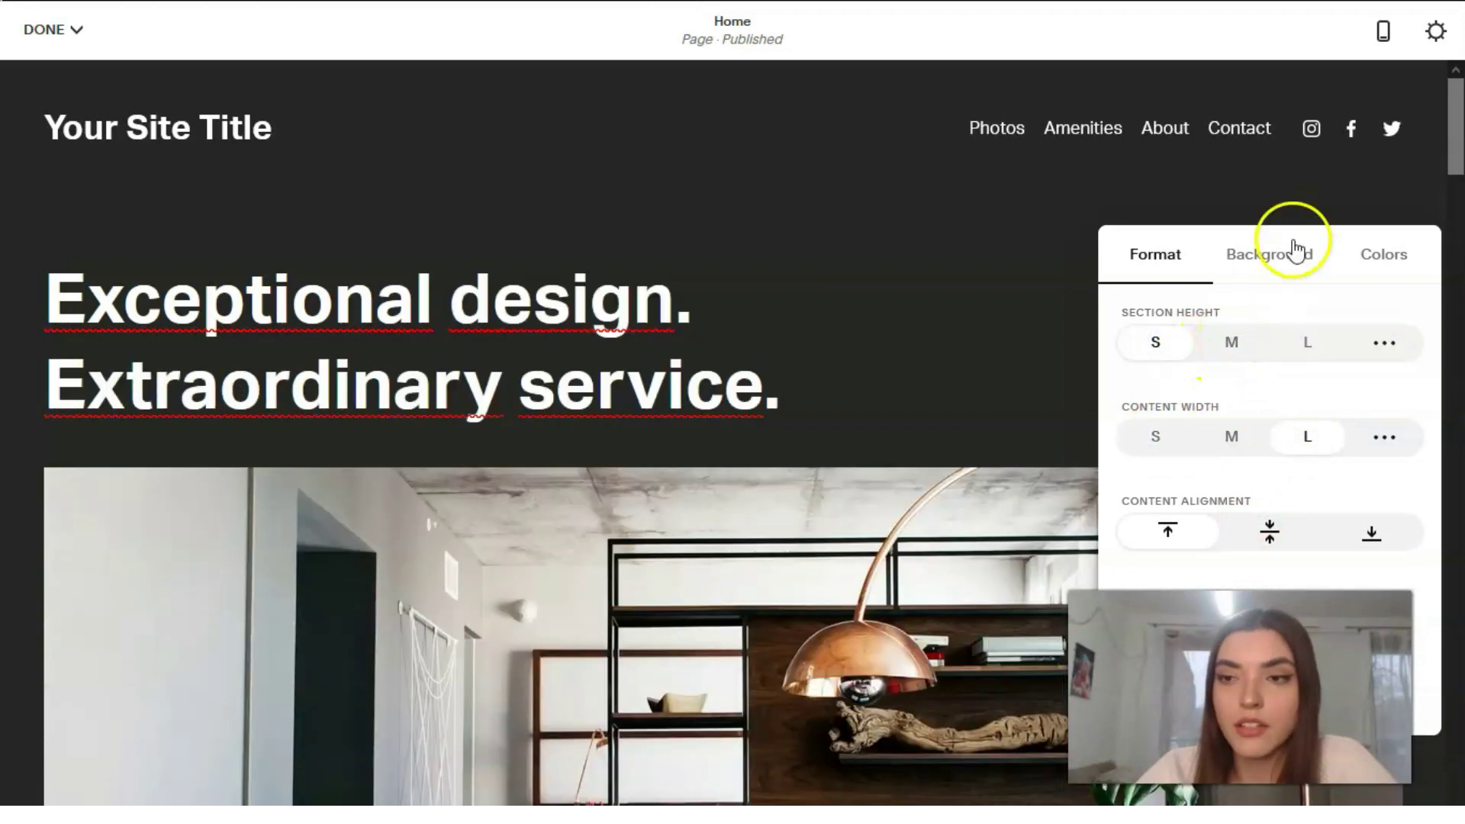
Step: Align the first section's content to the bottom and move the section settings away from the edge
click(1276, 546)
click(1380, 531)
click(1190, 254)
drag(1190, 254, 883, 276)
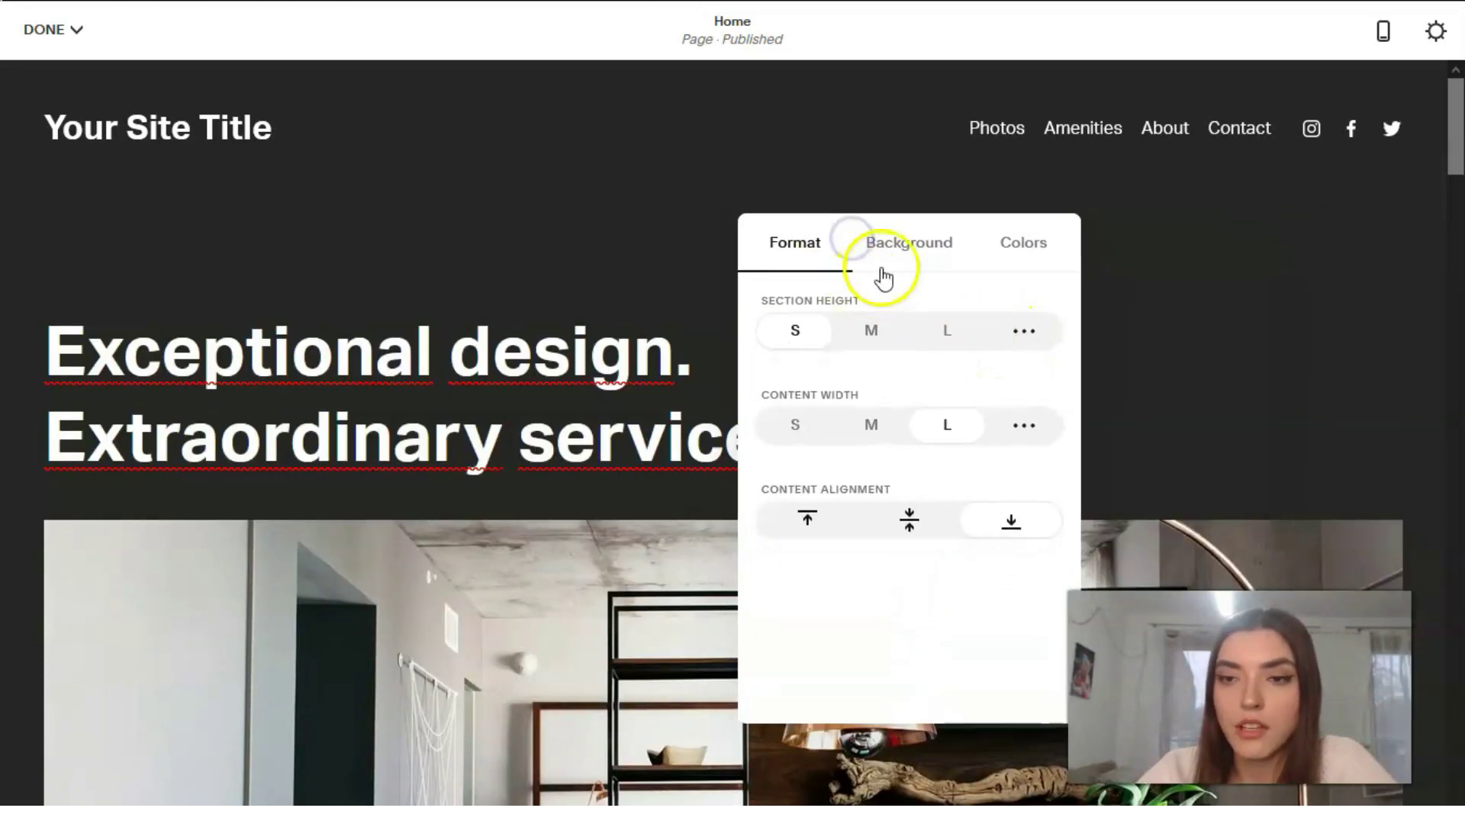
Step: Review the first section's background options, compare the White and Light color themes, and apply White Minimal
click(893, 252)
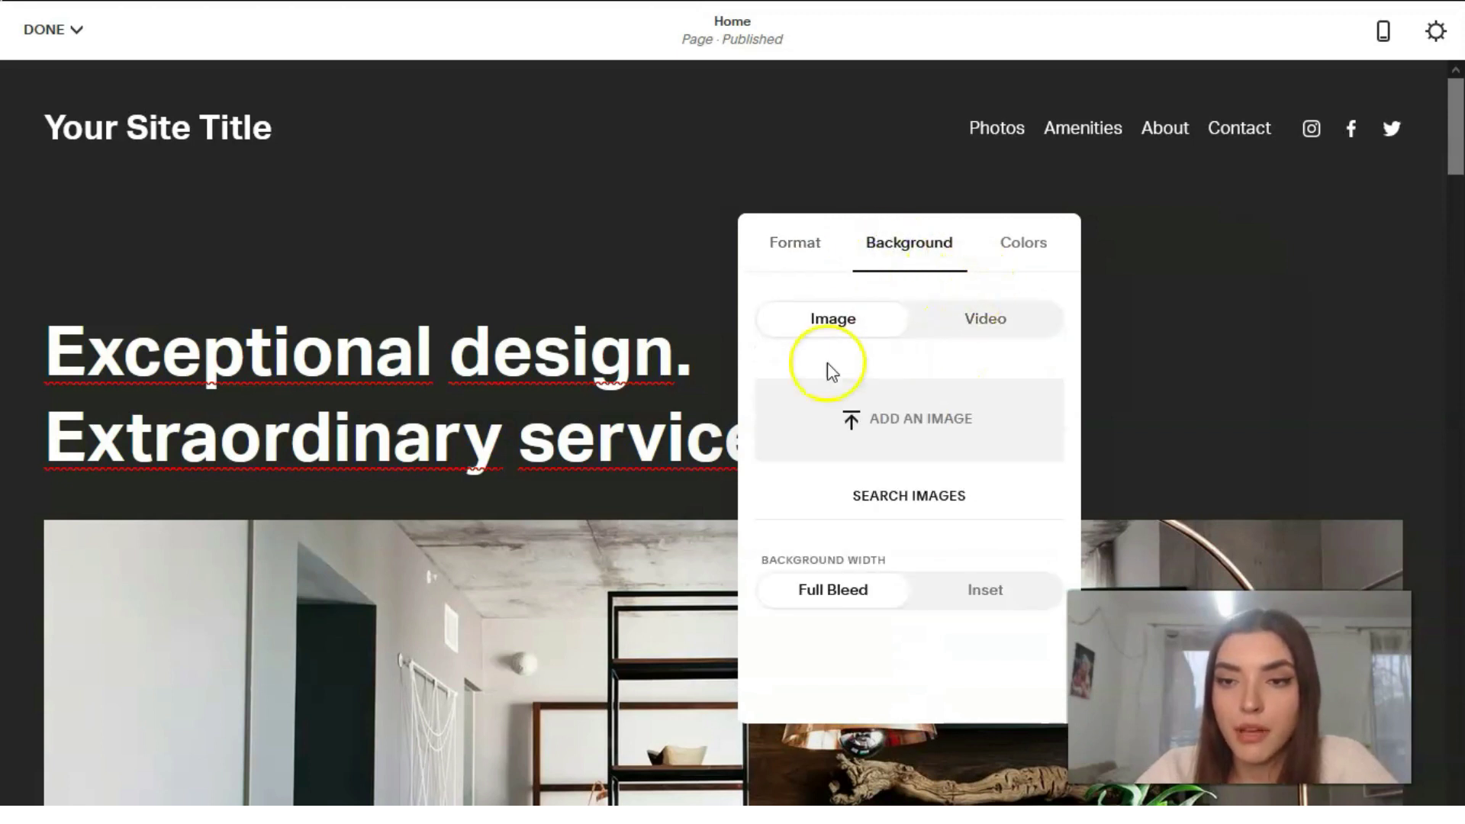
click(1012, 259)
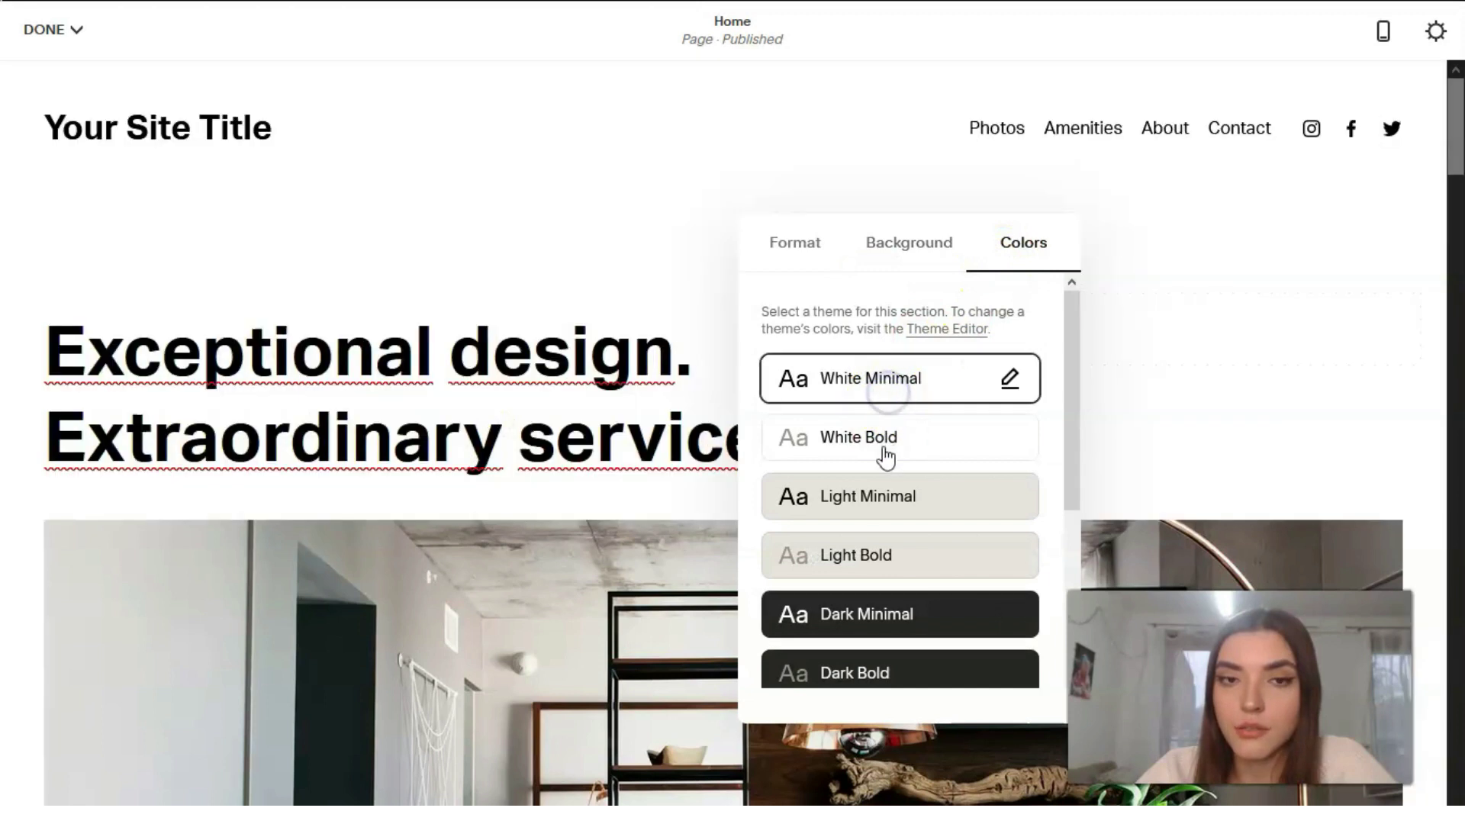
click(901, 455)
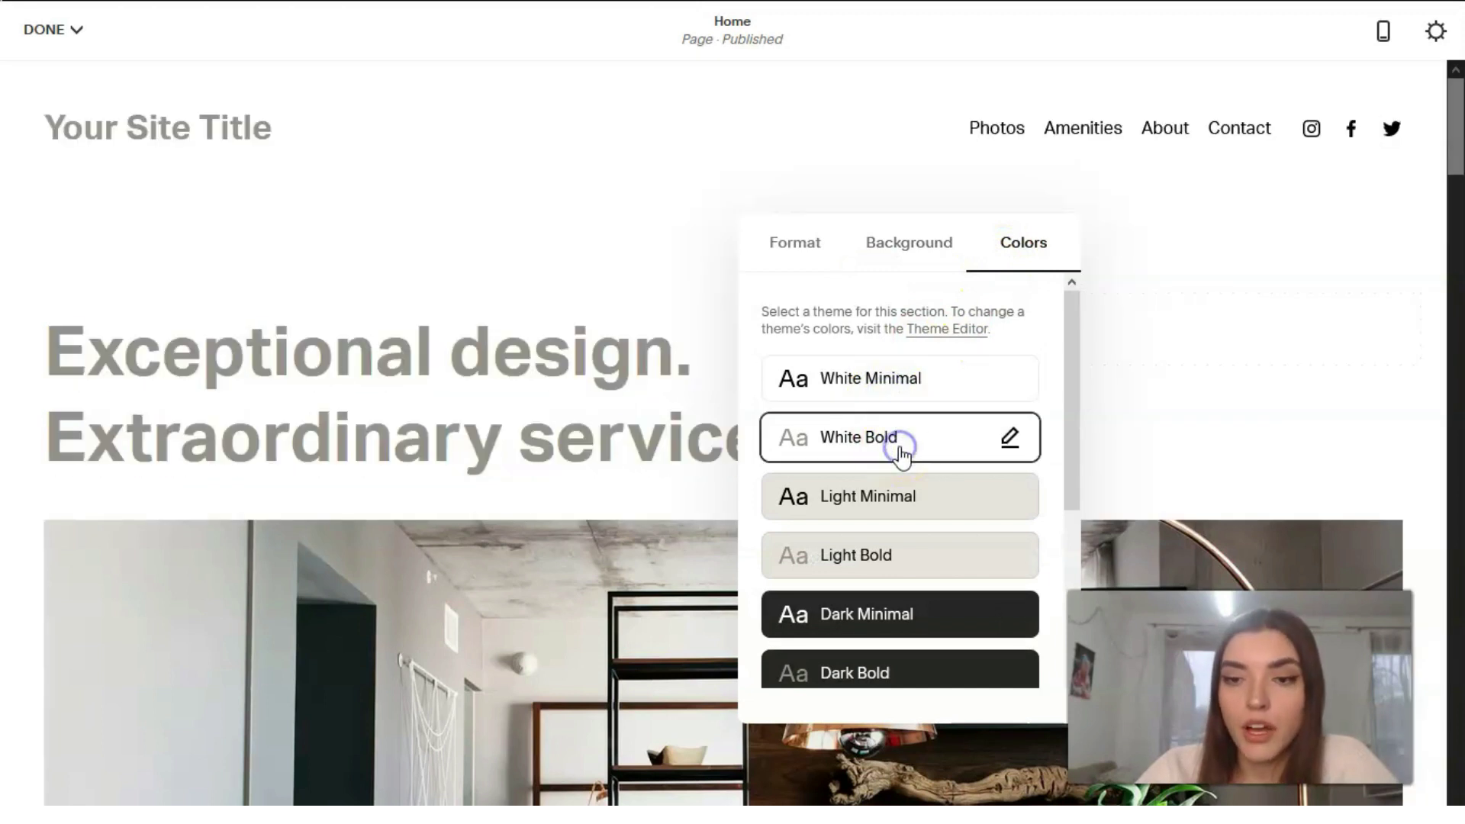
click(904, 496)
click(912, 551)
click(903, 373)
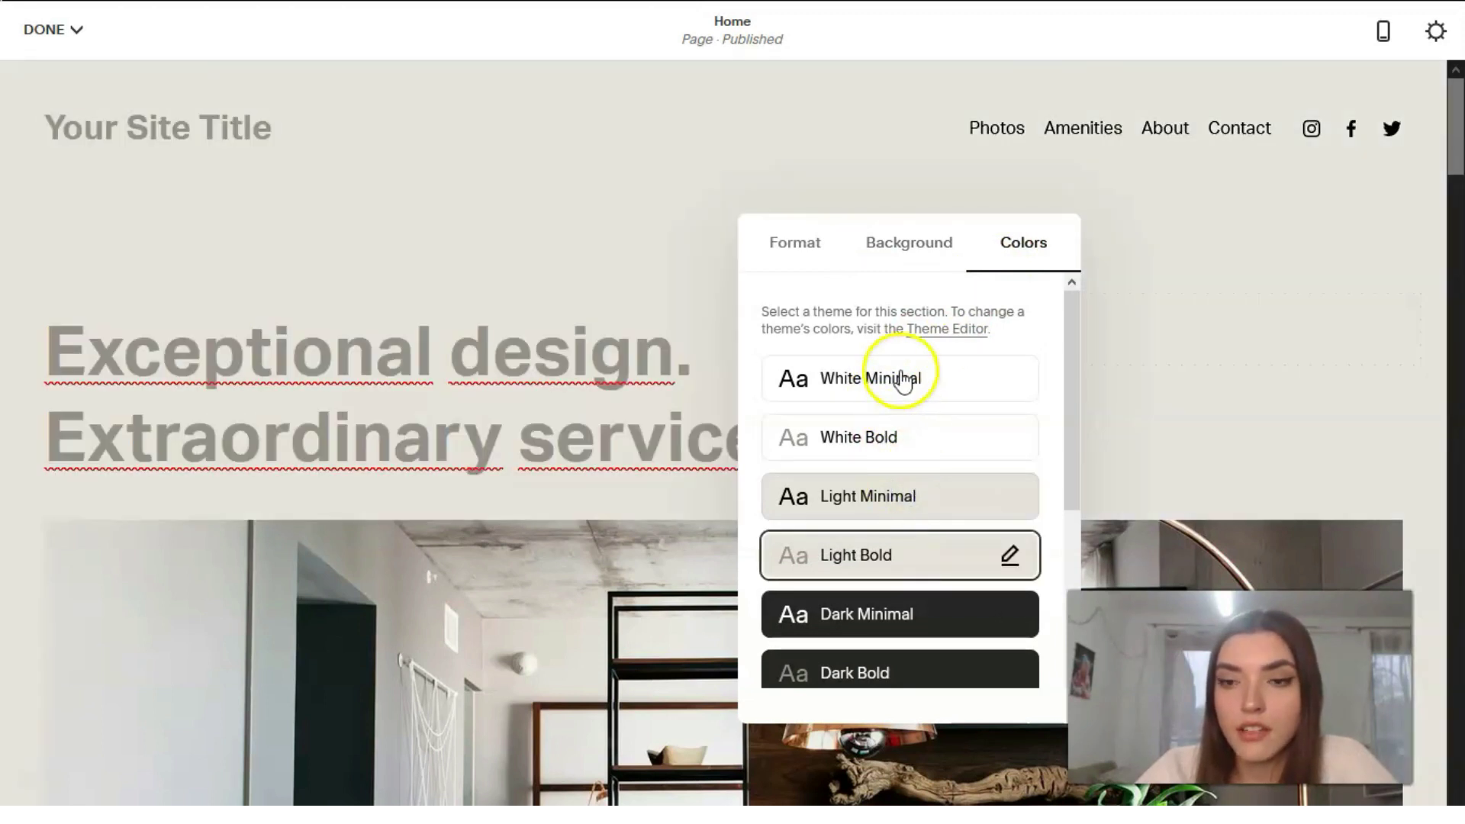
click(1159, 373)
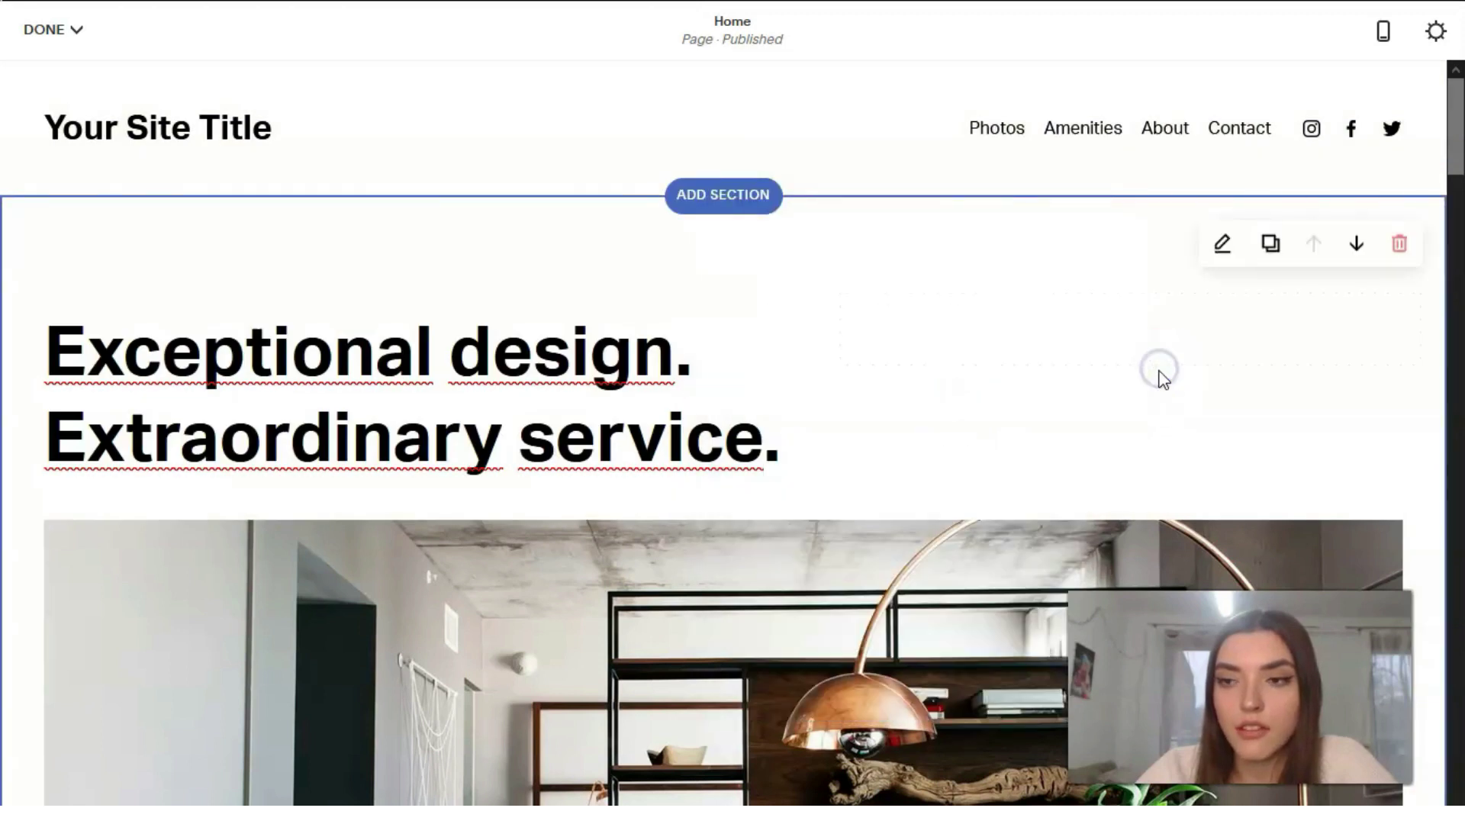
Step: Browse the section categories and add the Location section with the large centered address between the first section and About the Hotel
scroll(1155, 386, down, 4)
scroll(813, 286, down, 5)
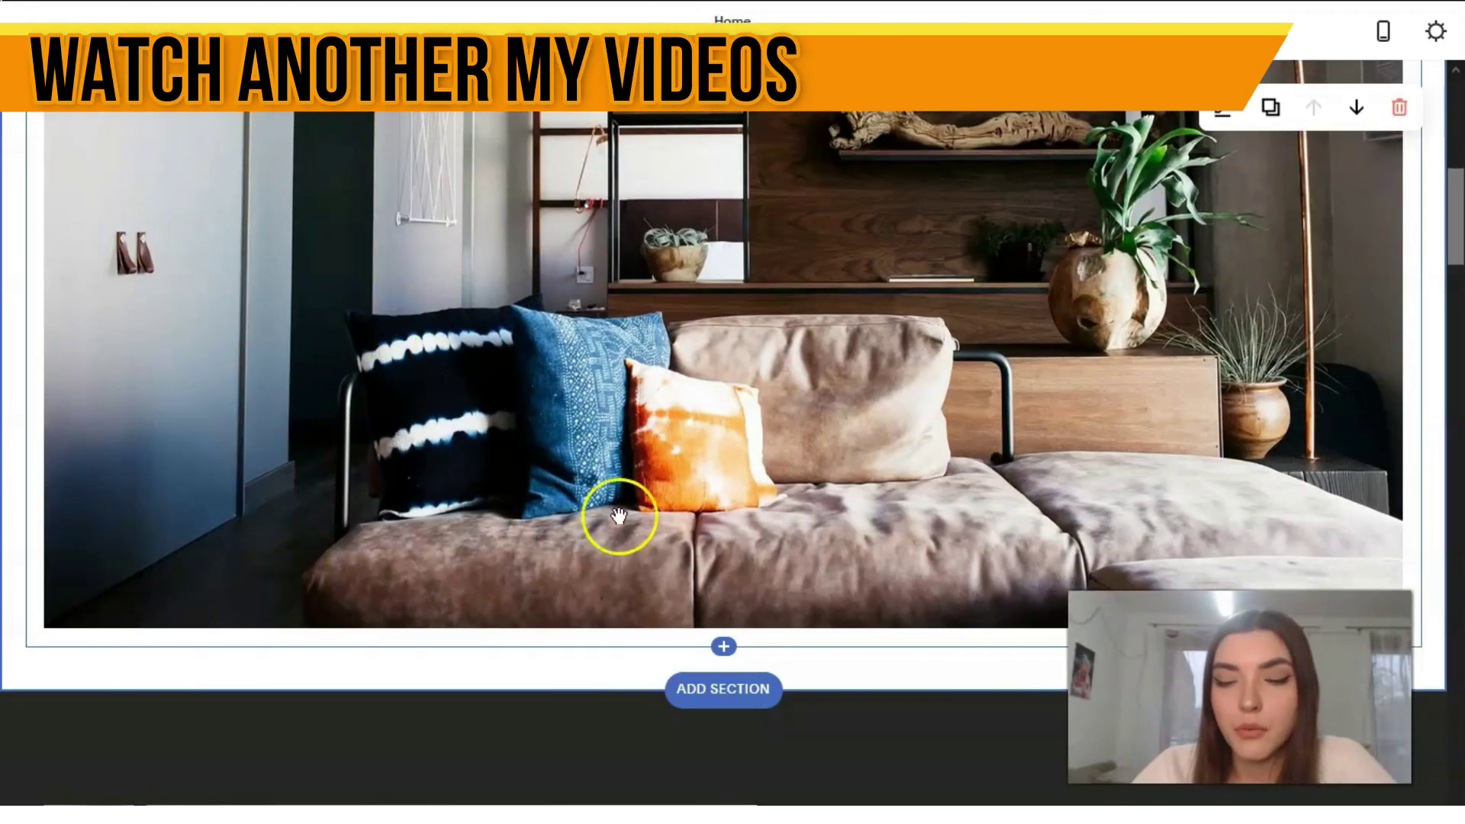
scroll(998, 490, down, 5)
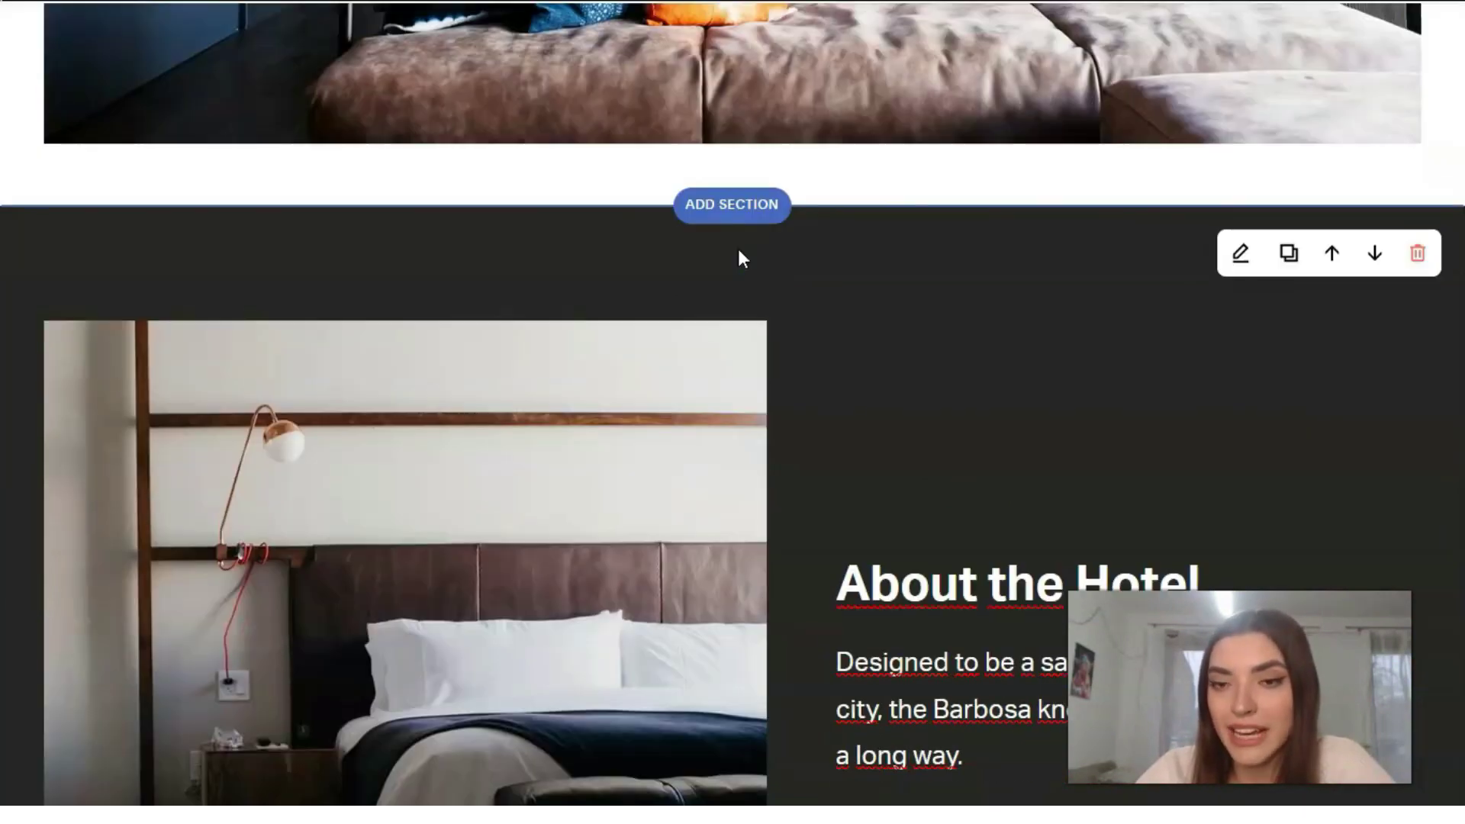
click(731, 205)
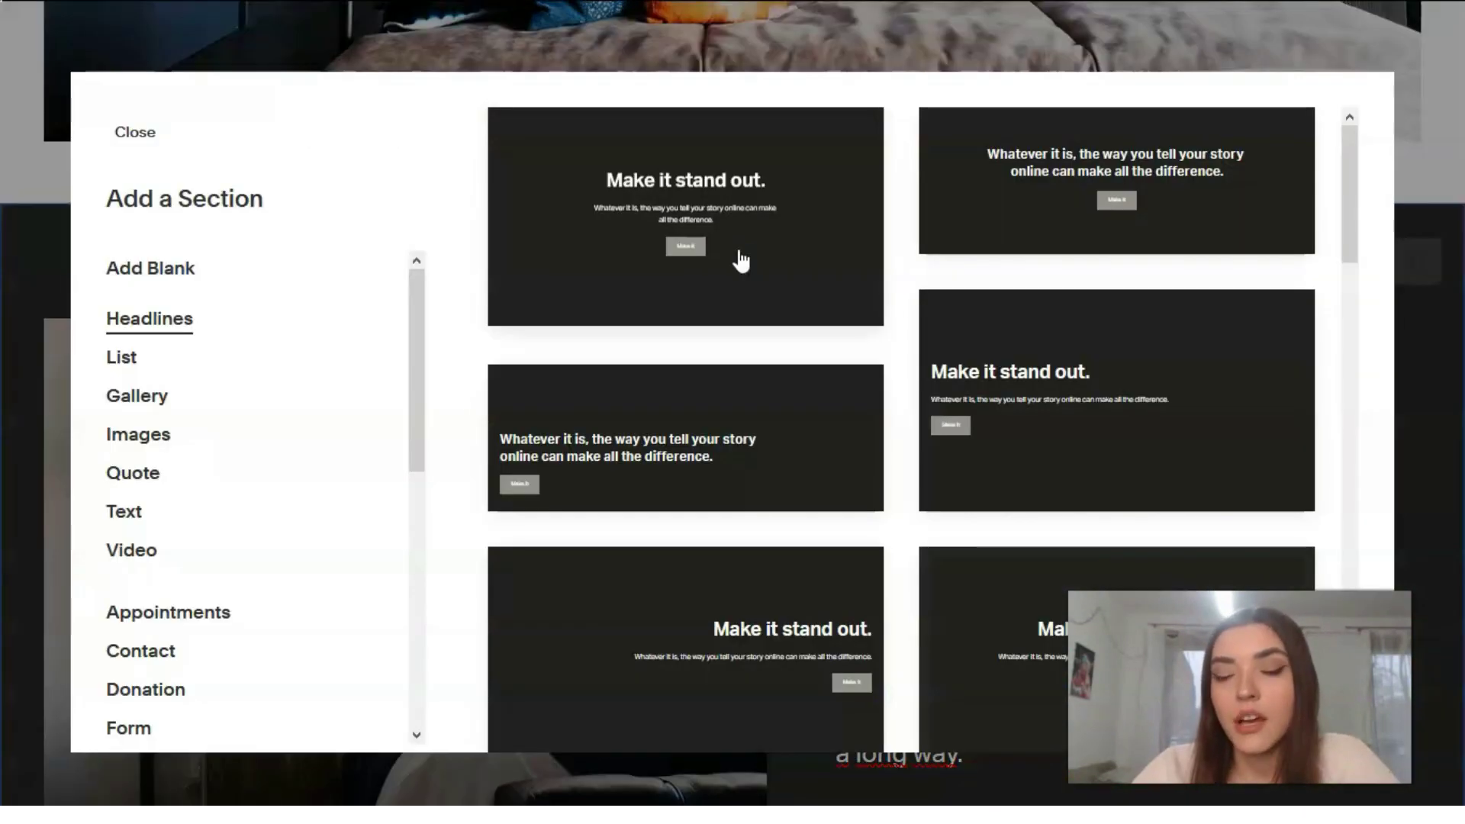
scroll(216, 361, down, 7)
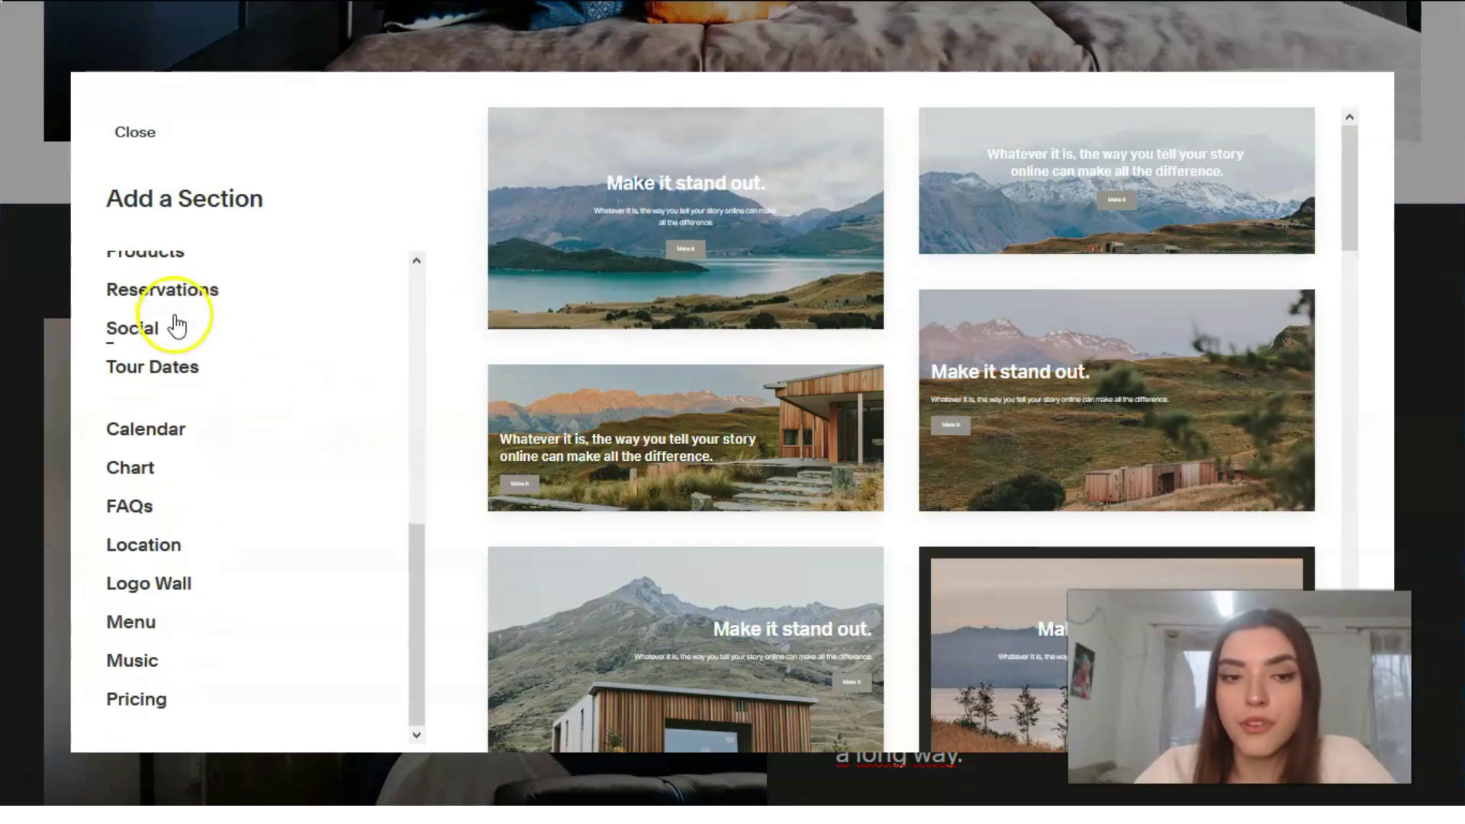
scroll(175, 591, up, 7)
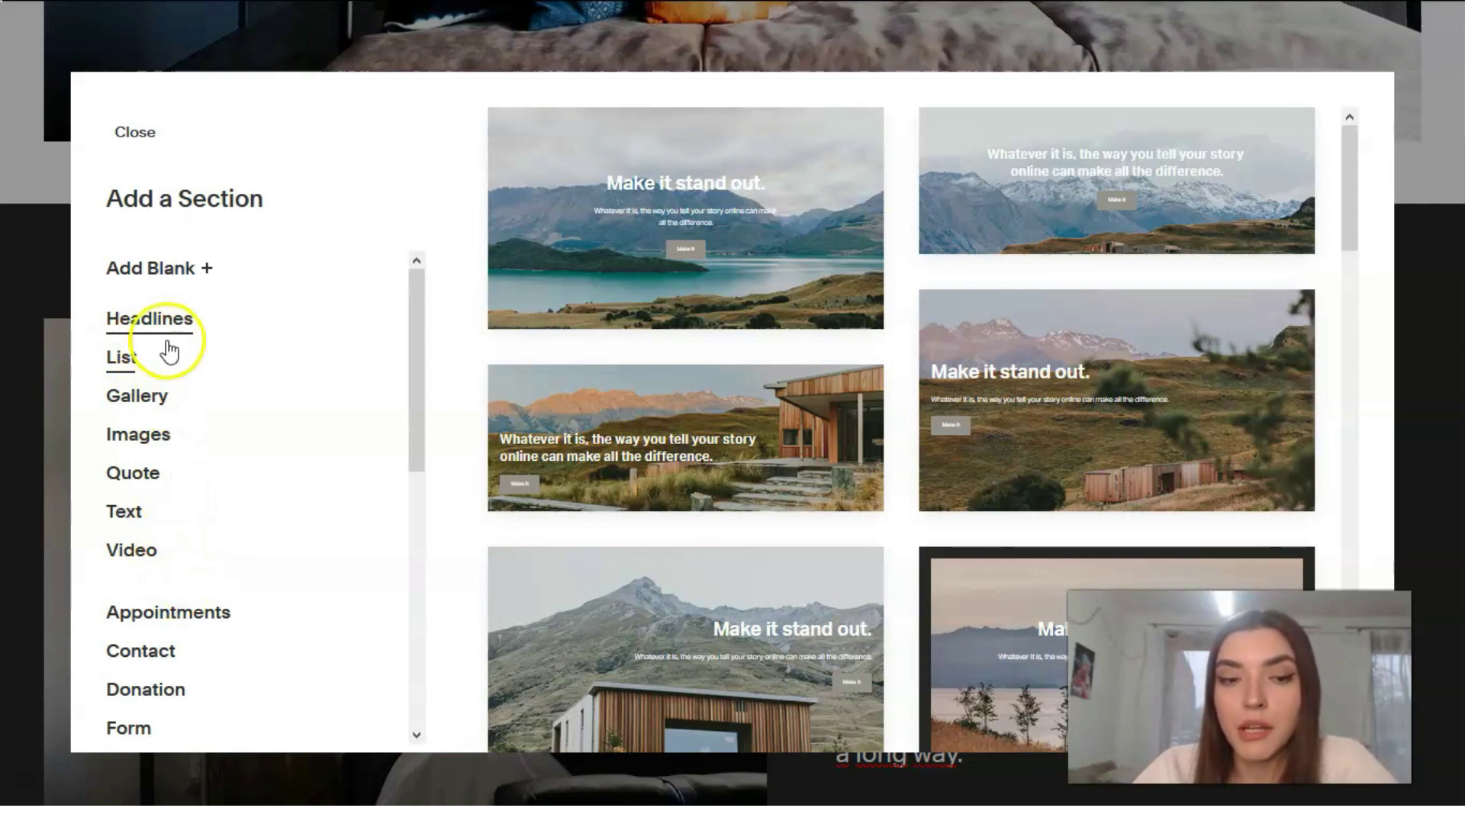
scroll(224, 402, down, 4)
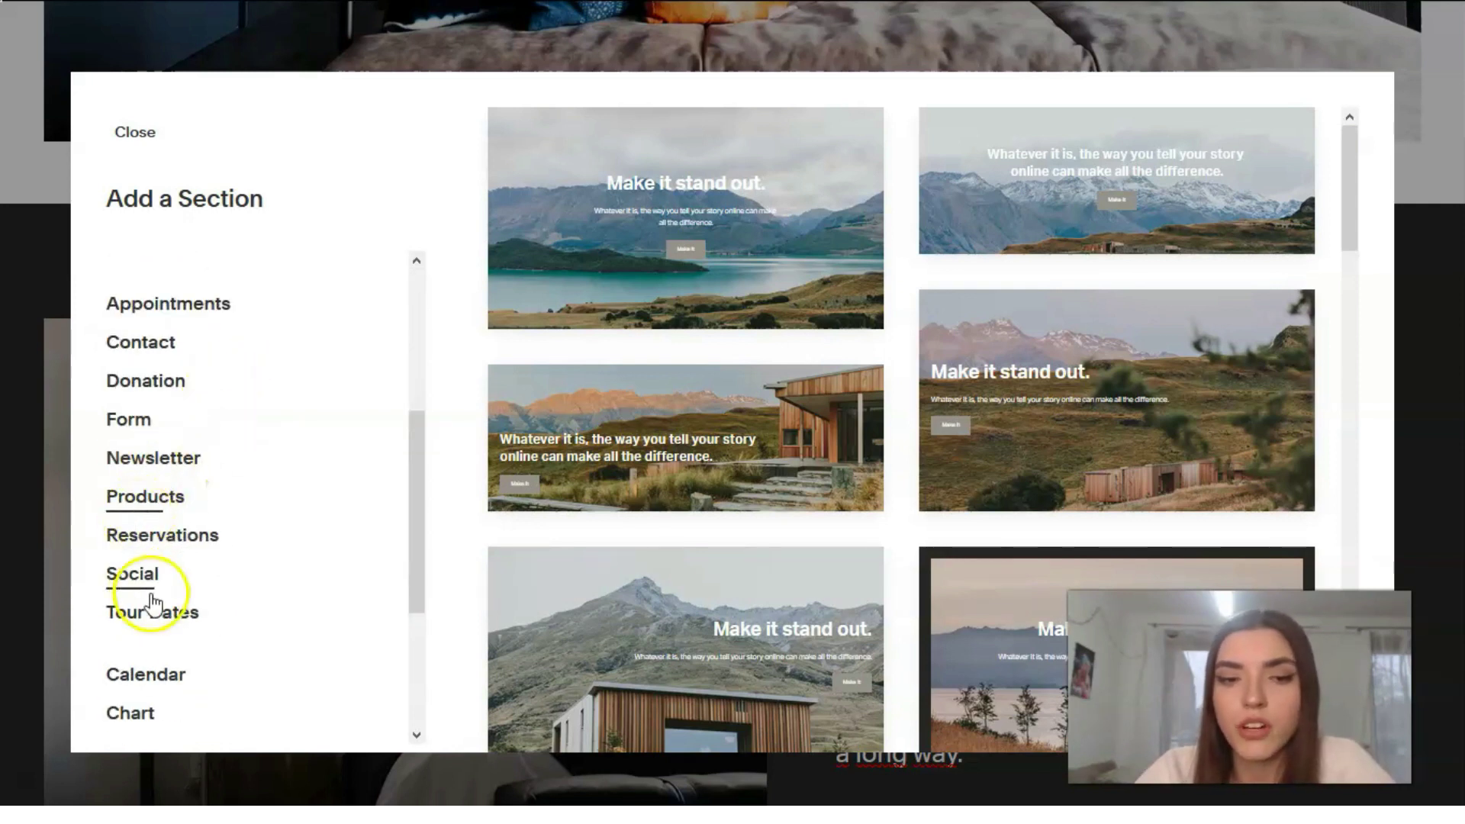
scroll(267, 553, down, 3)
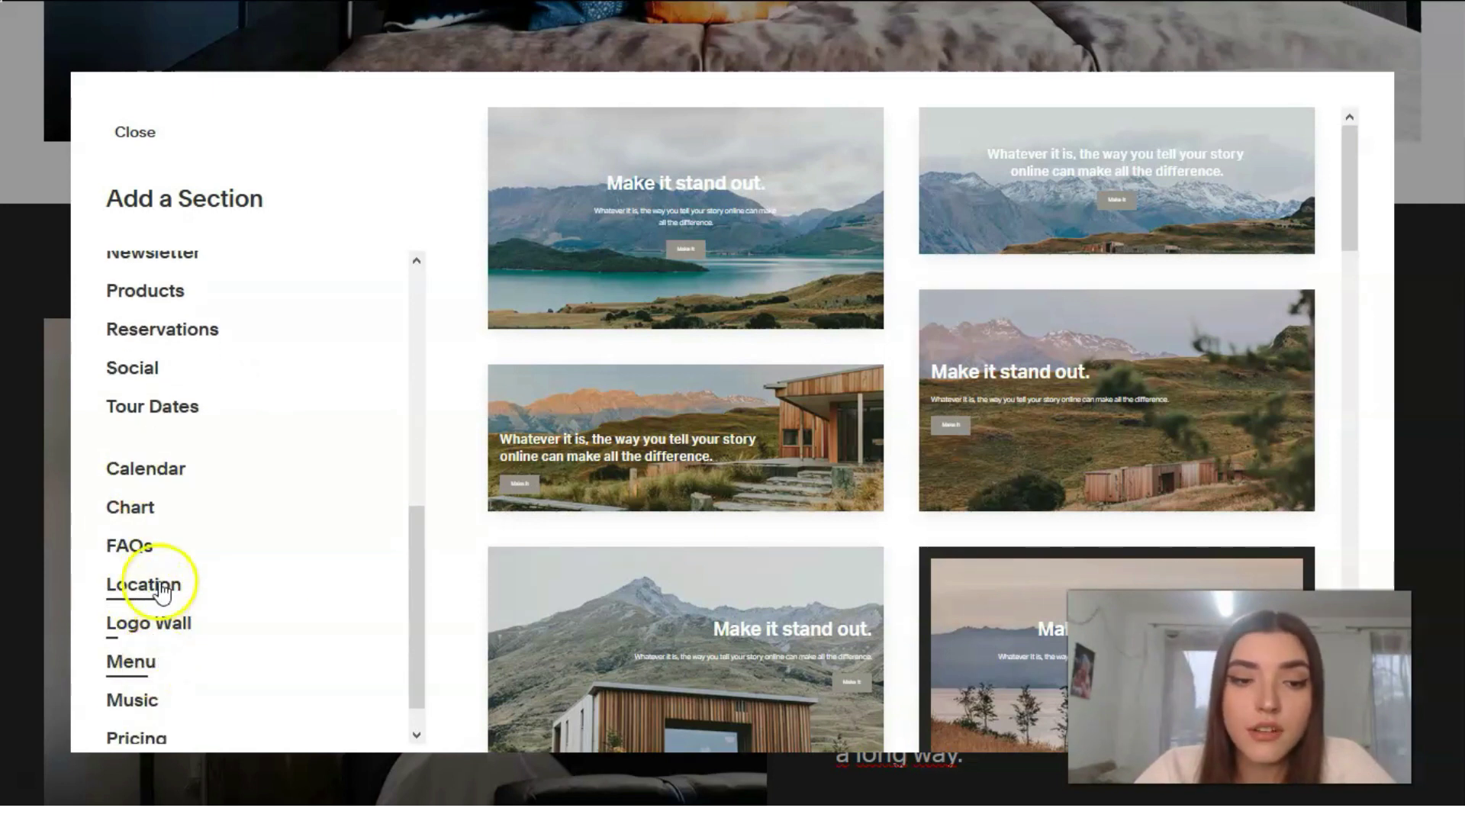
click(162, 592)
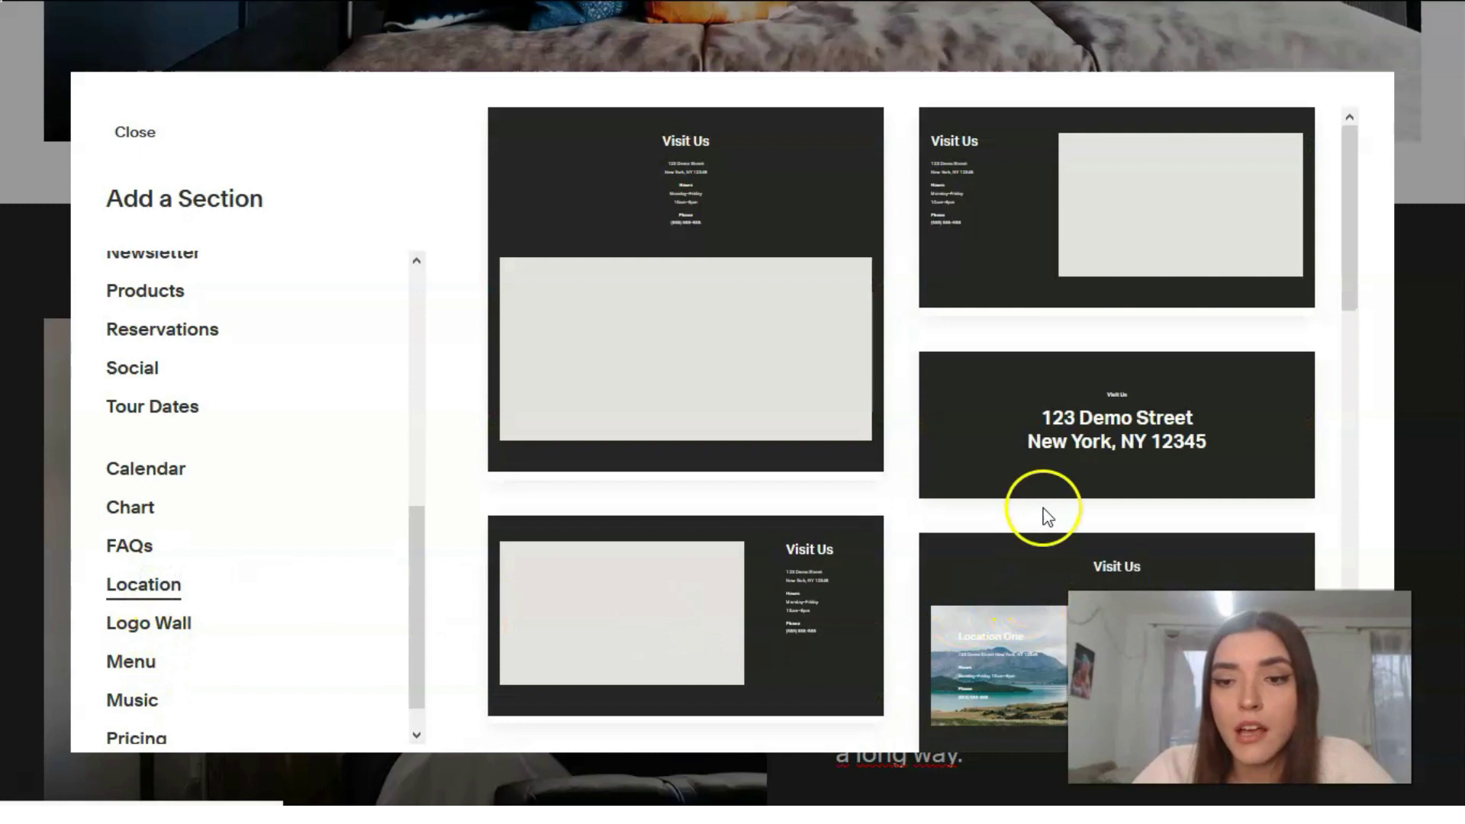
drag(1046, 517, 1089, 369)
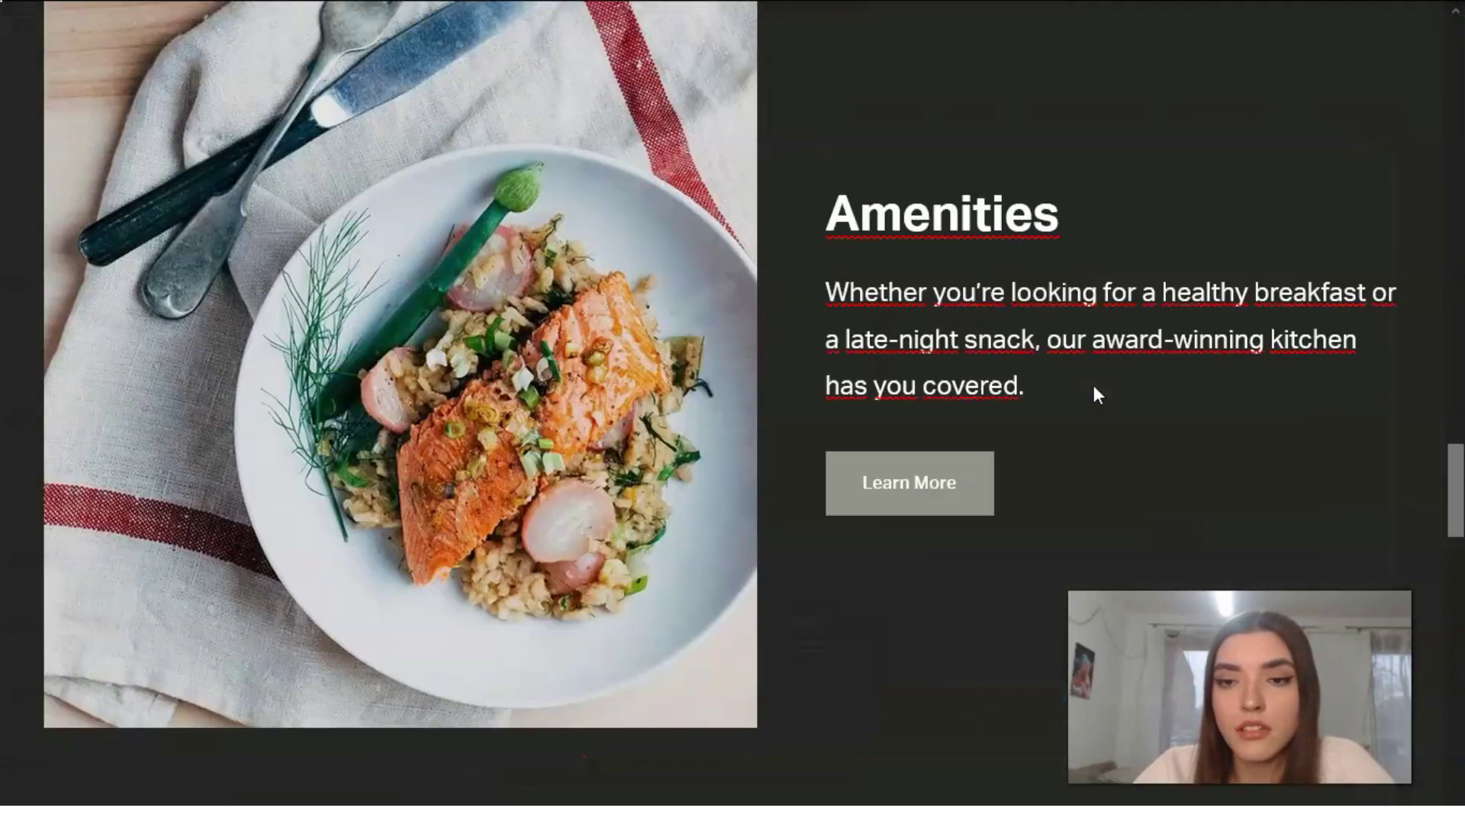
Step: Remove the extra Visit Us address section above About the Hotel, keeping one copy on the page
scroll(1107, 458, up, 10)
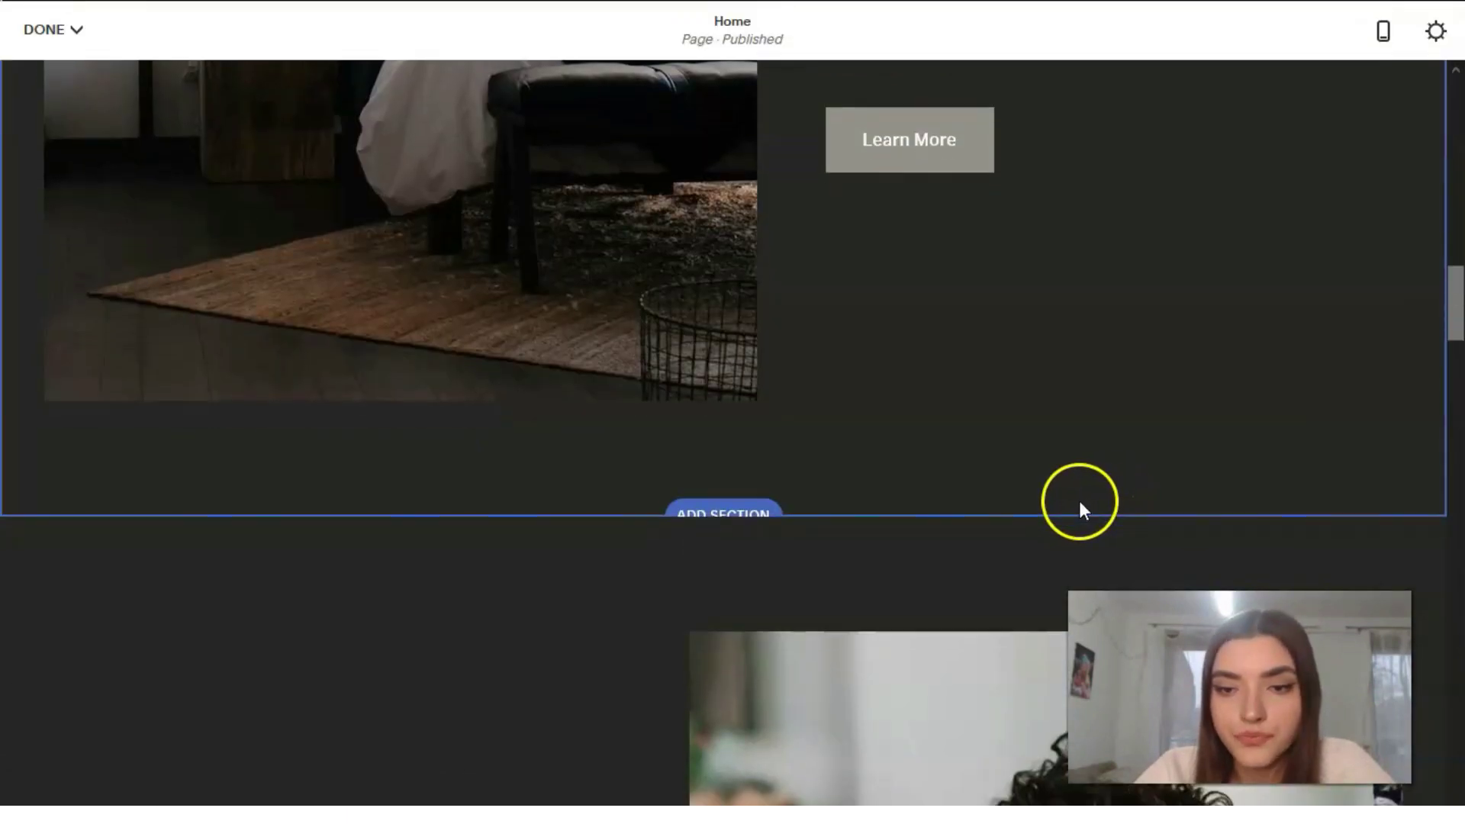
scroll(989, 350, up, 5)
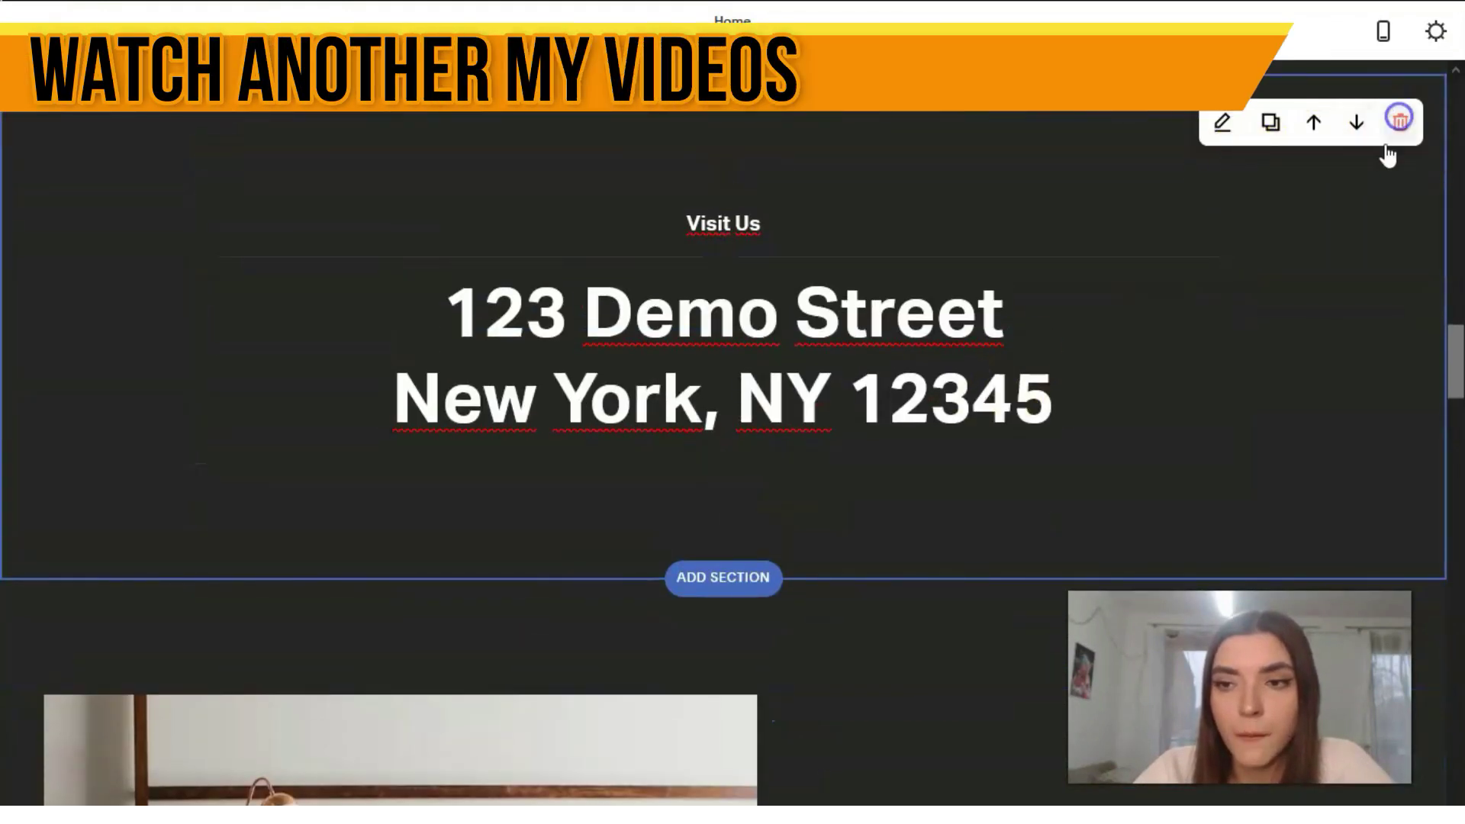
click(1398, 120)
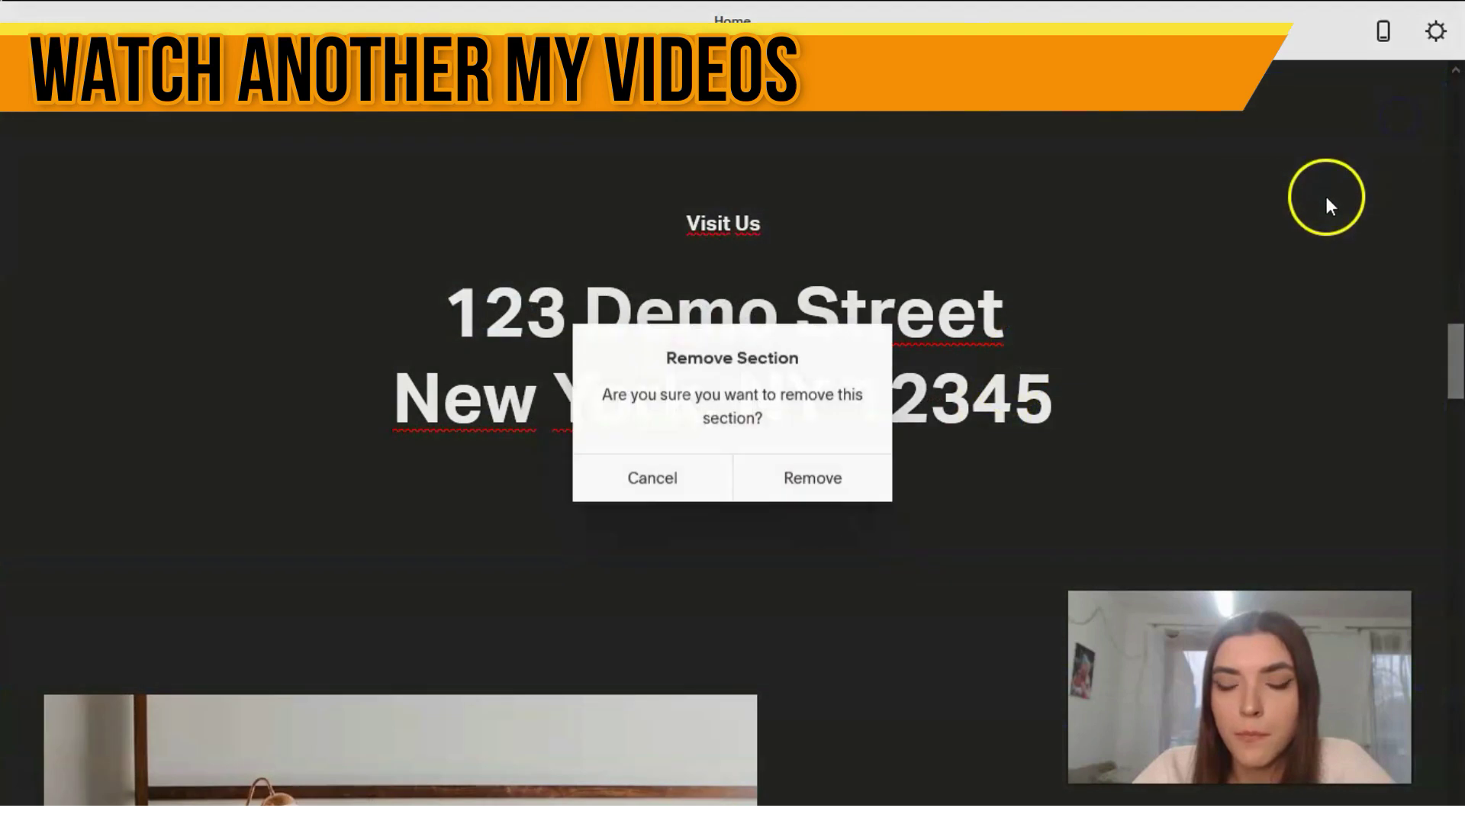
click(802, 496)
scroll(1141, 402, down, 8)
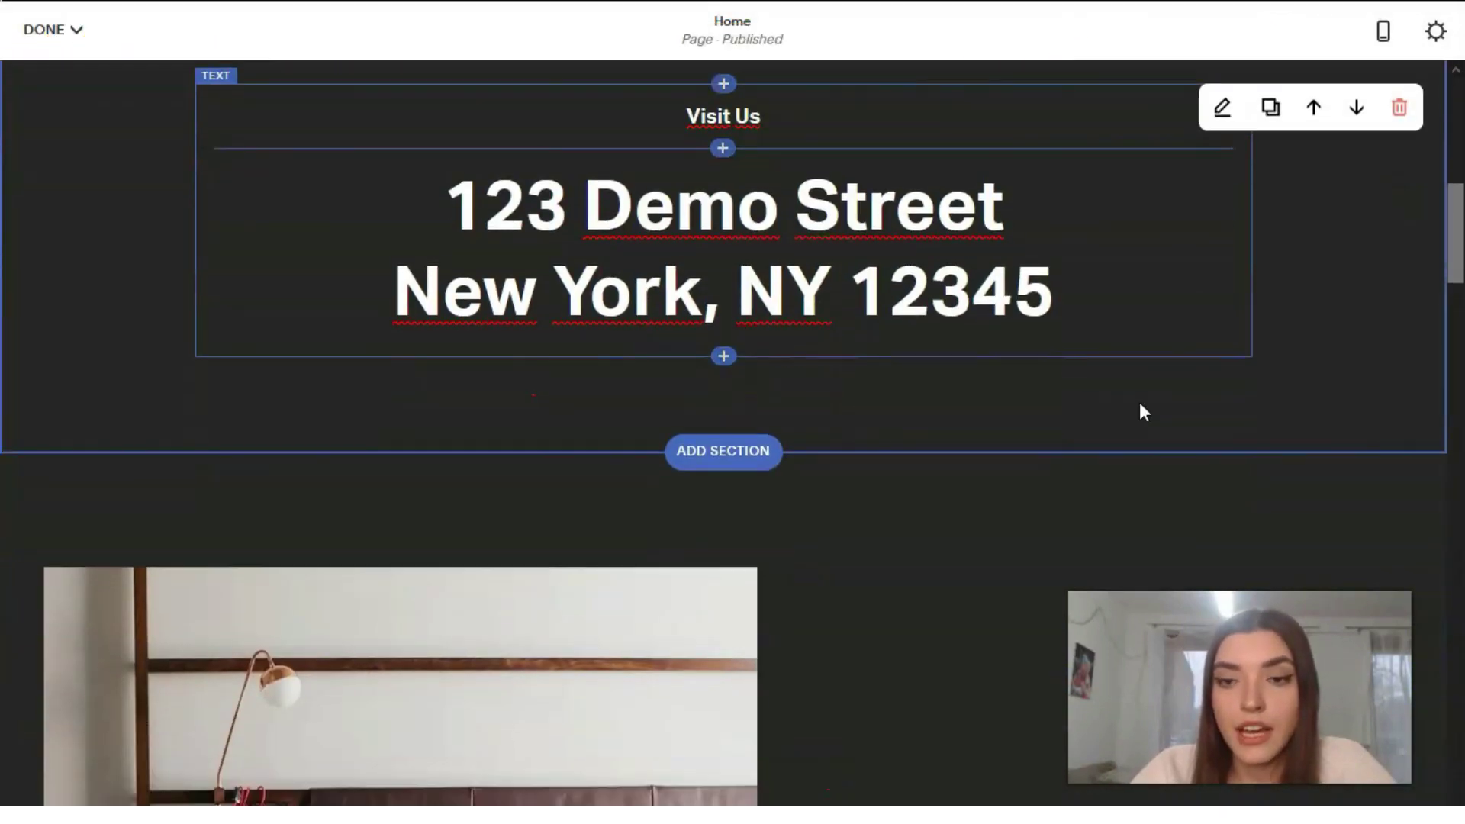
scroll(1139, 412, up, 10)
click(379, 562)
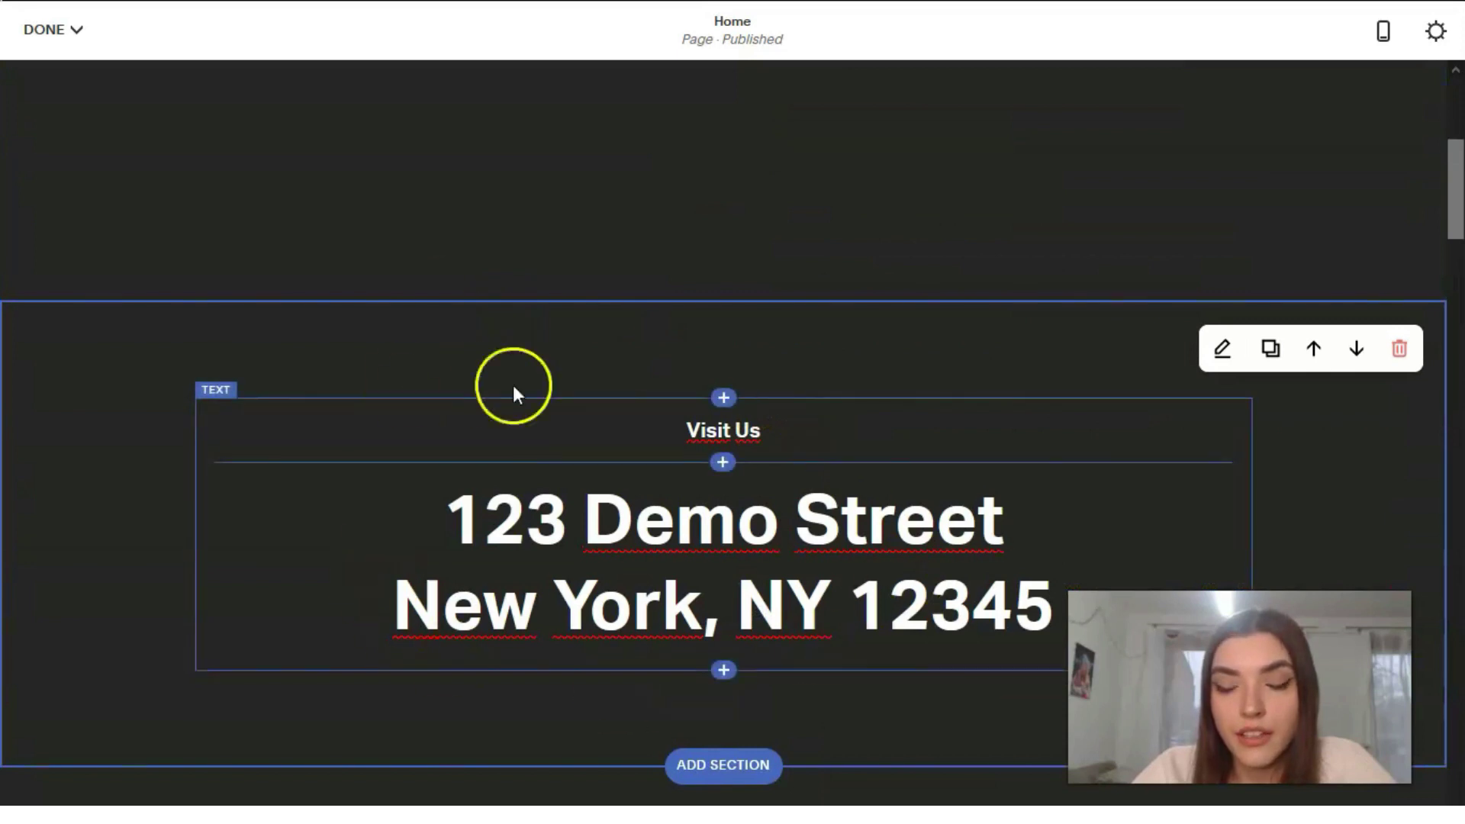
Step: Examine the About the Hotel section's image, paragraph formatting options and Learn More button
scroll(458, 579, down, 5)
scroll(629, 427, down, 5)
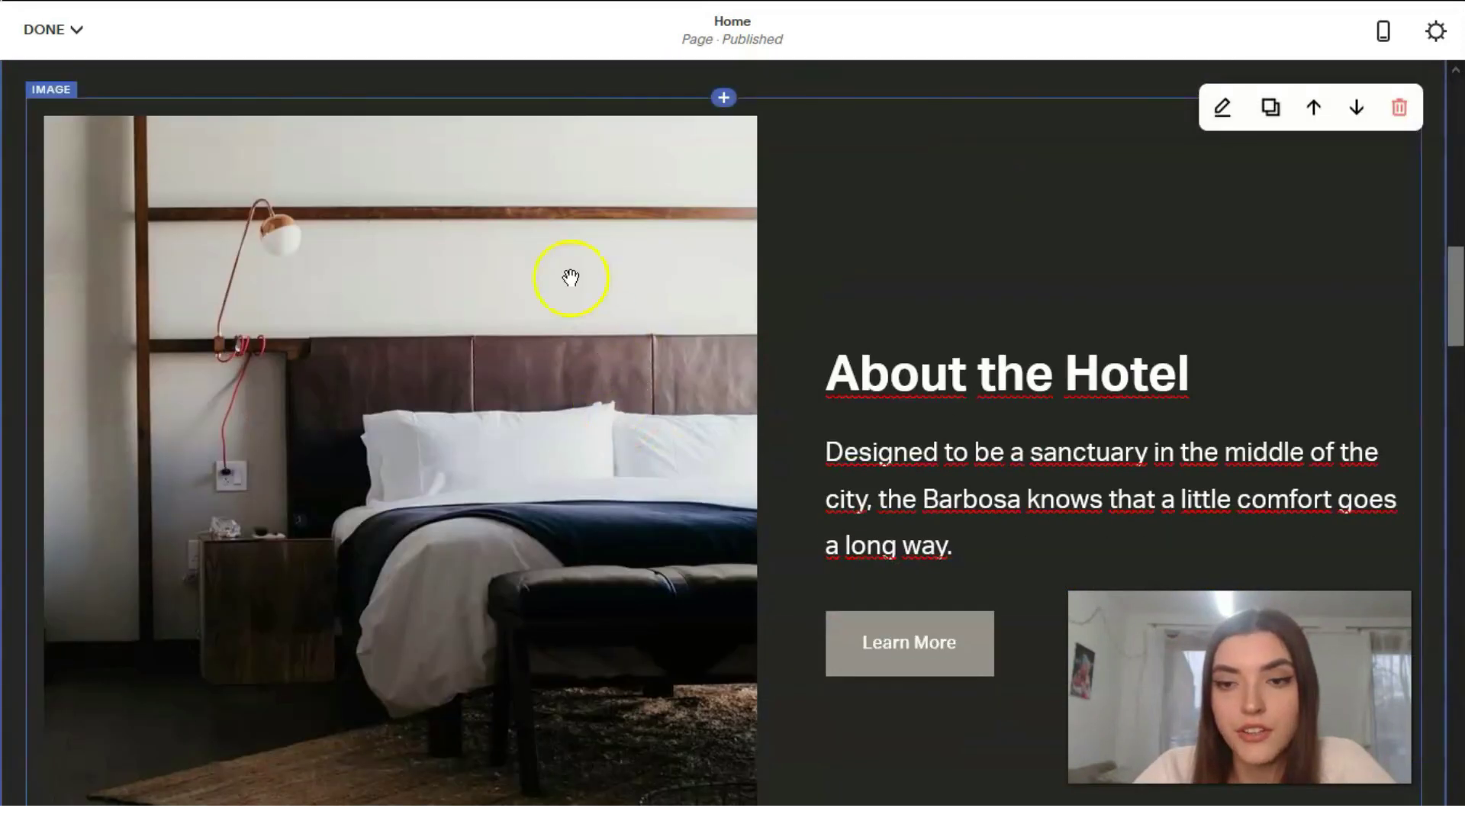
scroll(691, 560, down, 4)
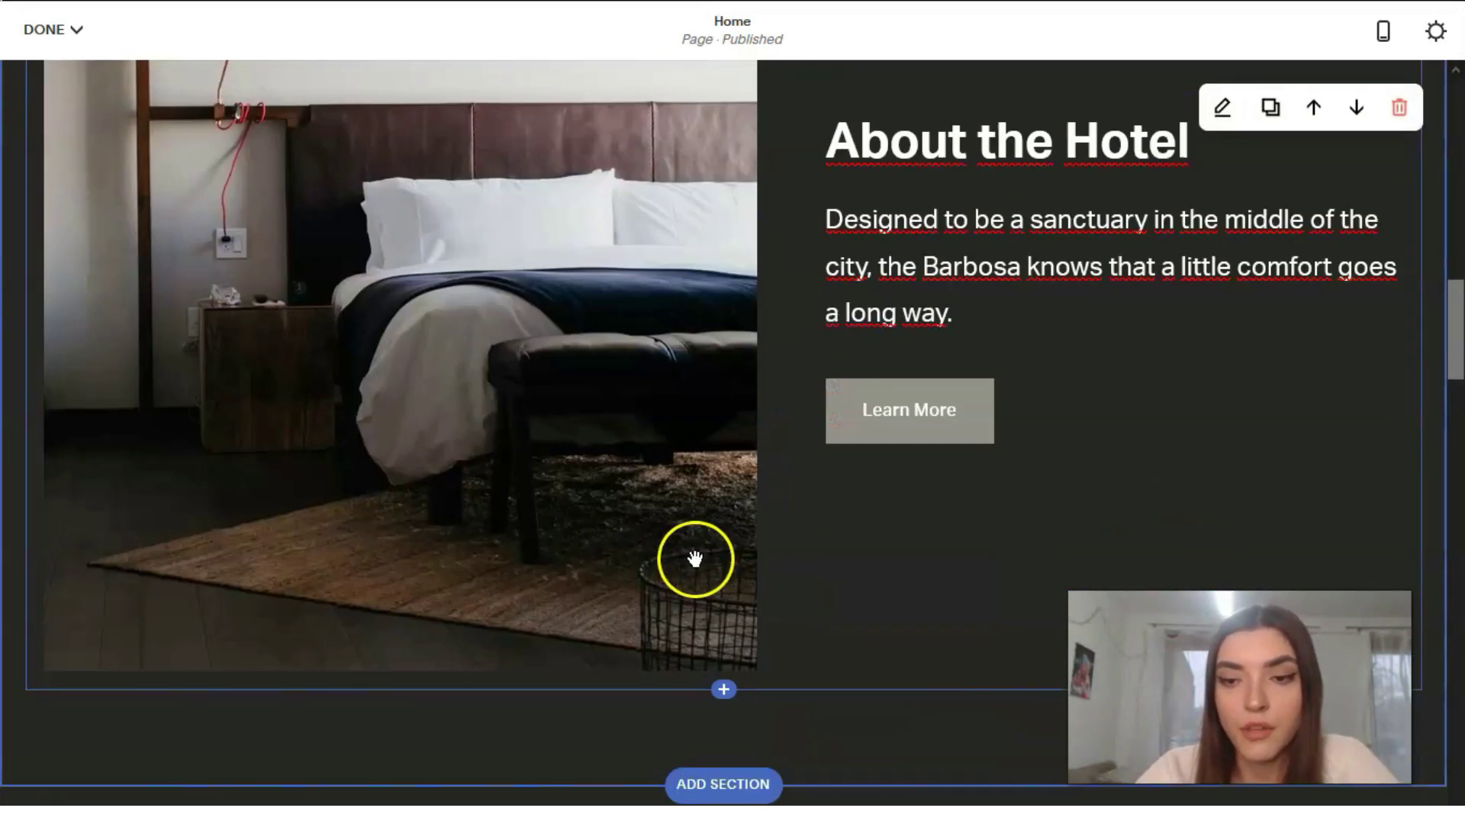
scroll(850, 583, up, 1)
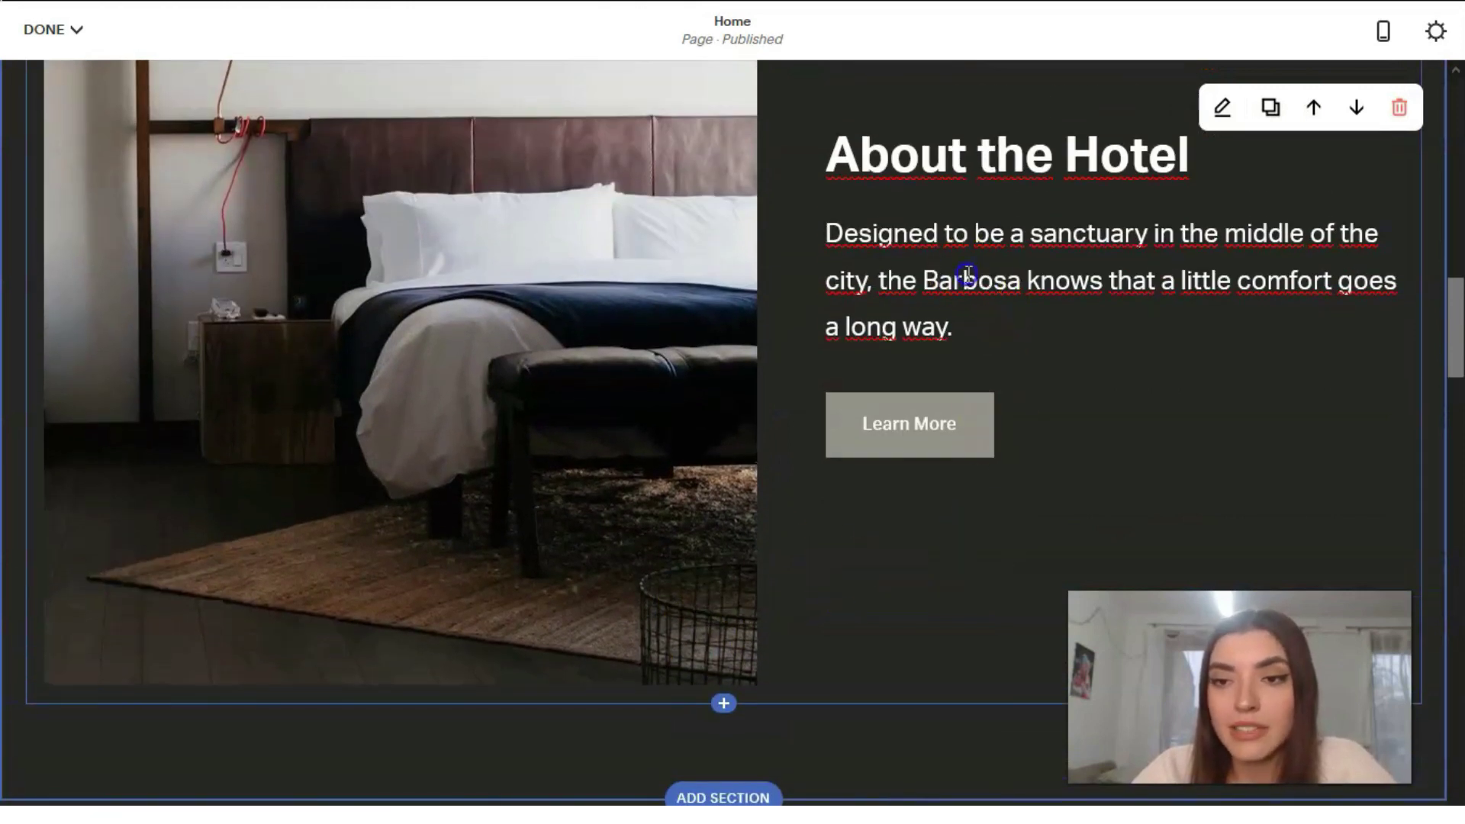
click(964, 279)
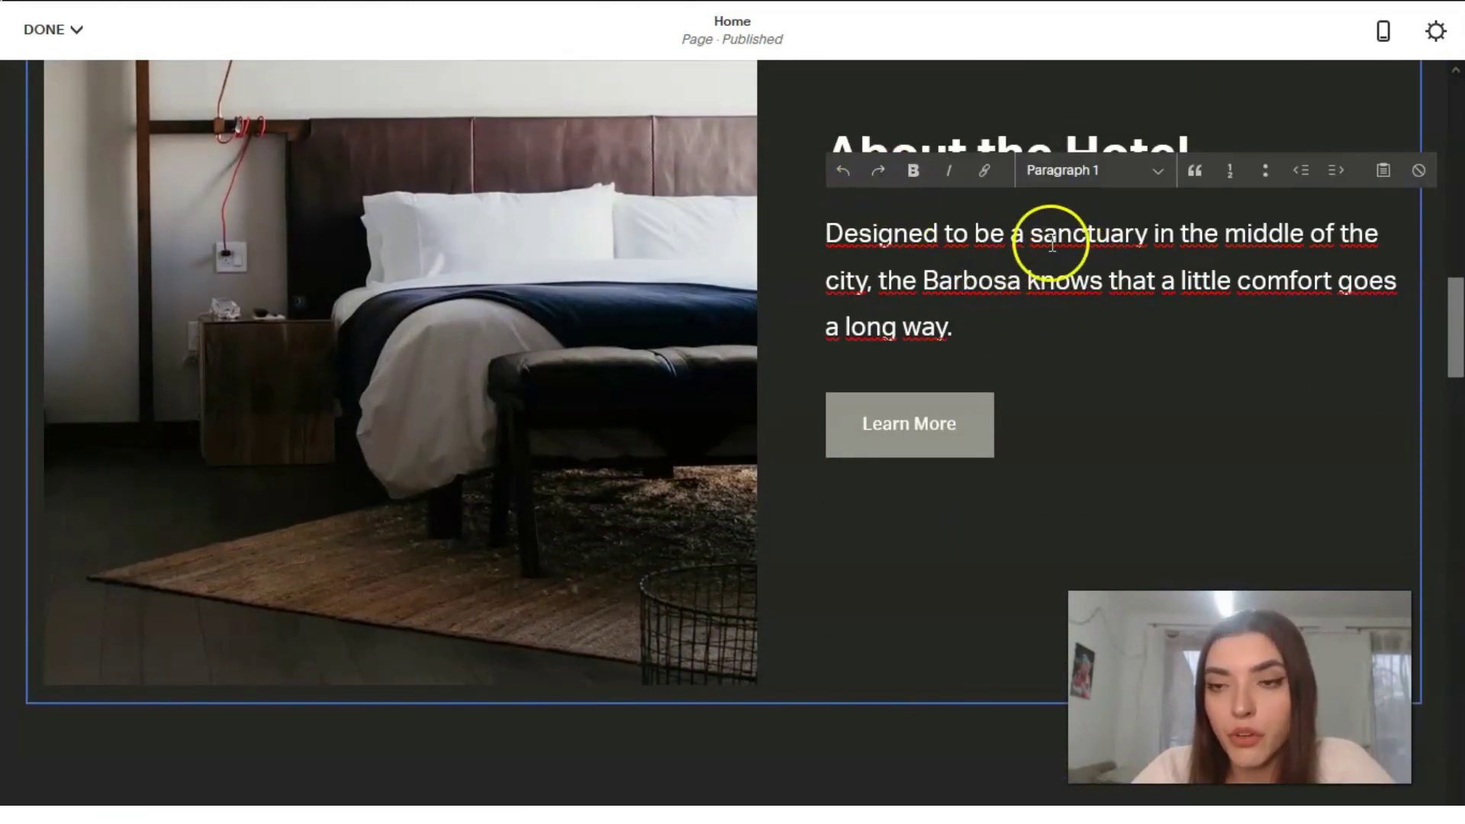
click(969, 432)
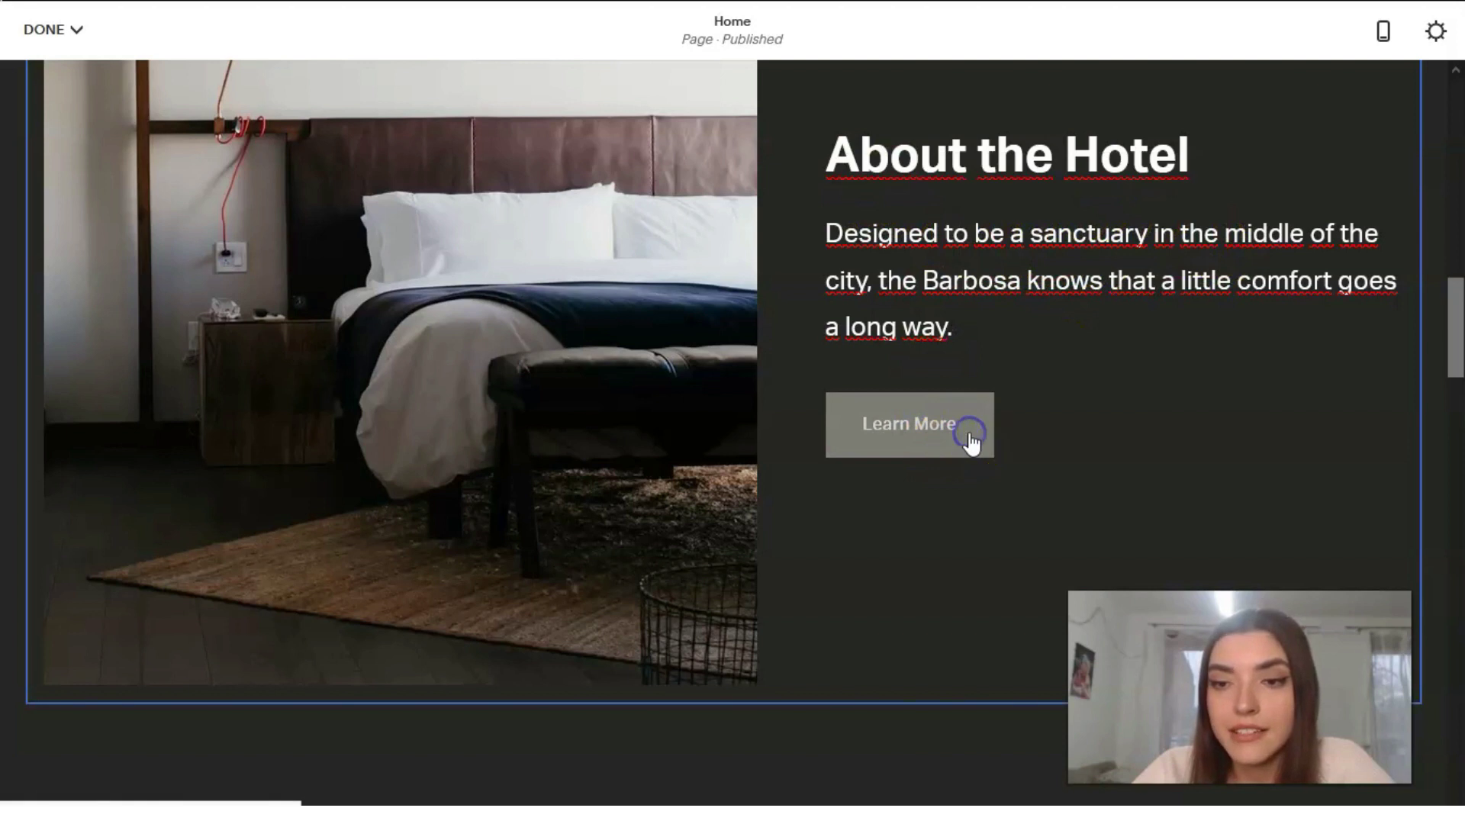
scroll(1082, 497, up, 2)
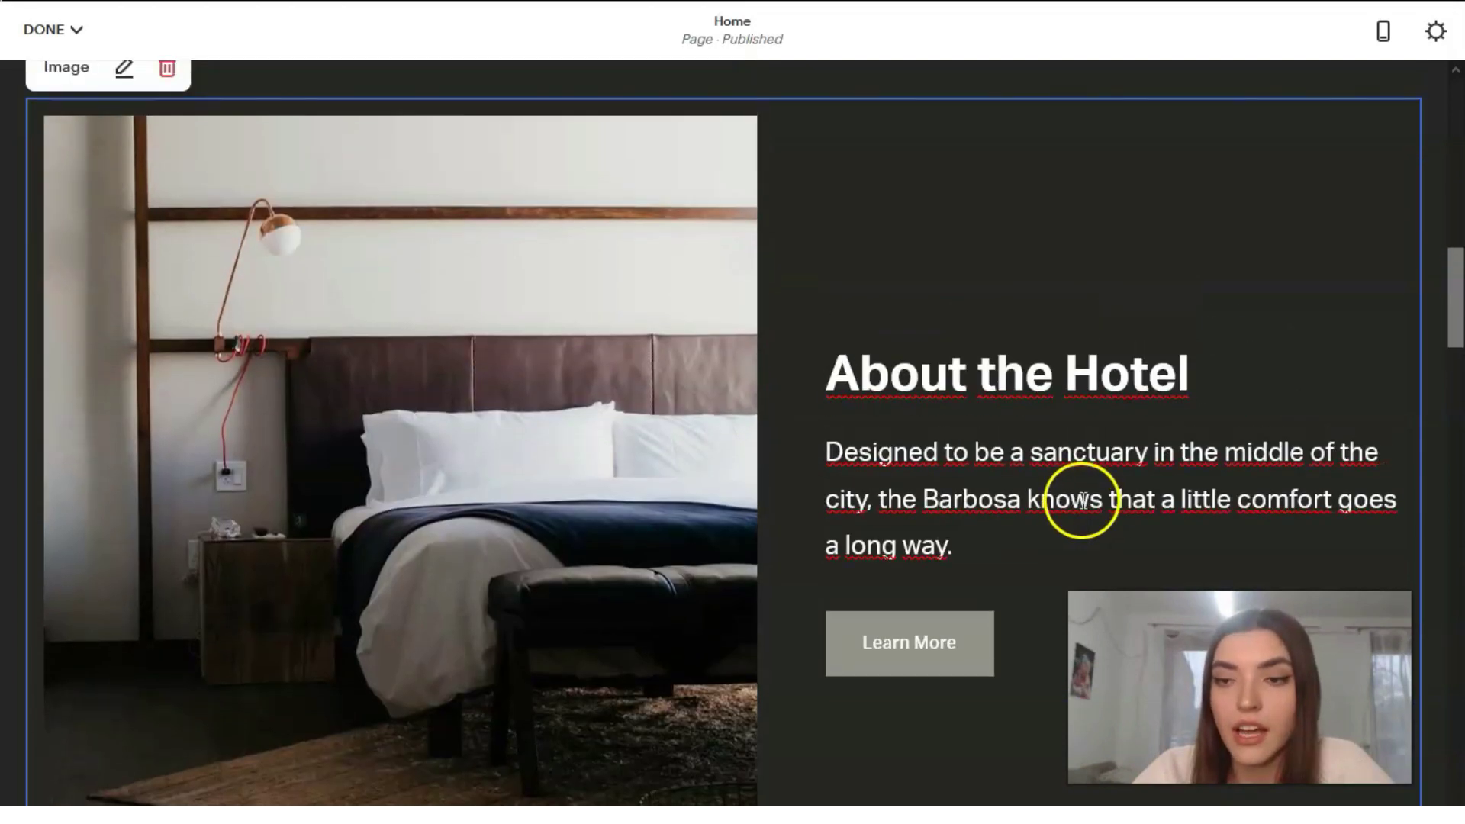
scroll(811, 475, down, 1)
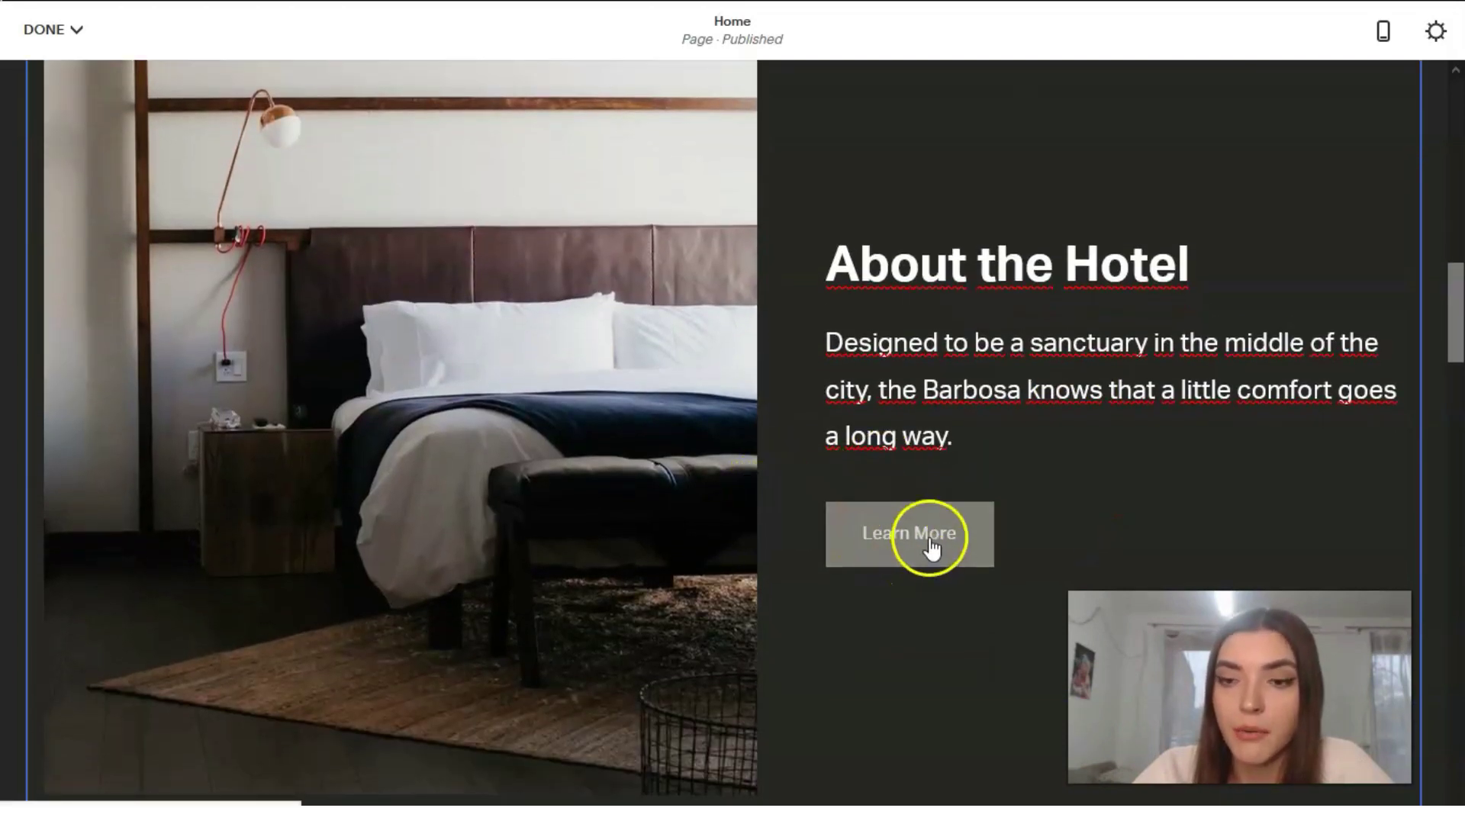
Step: View the content settings of the About the Hotel image block and cancel without changes
scroll(807, 539, up, 4)
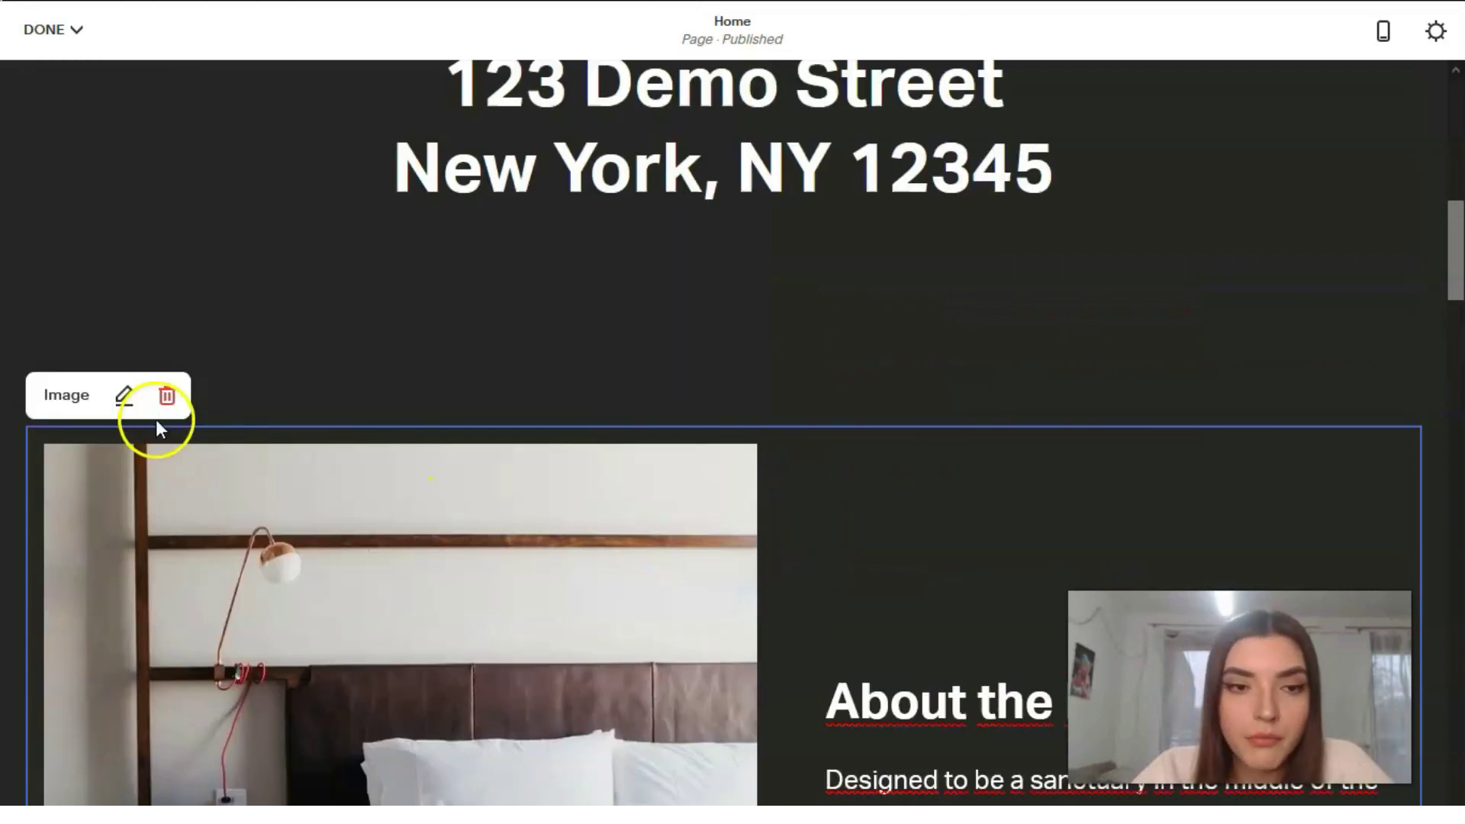
click(123, 405)
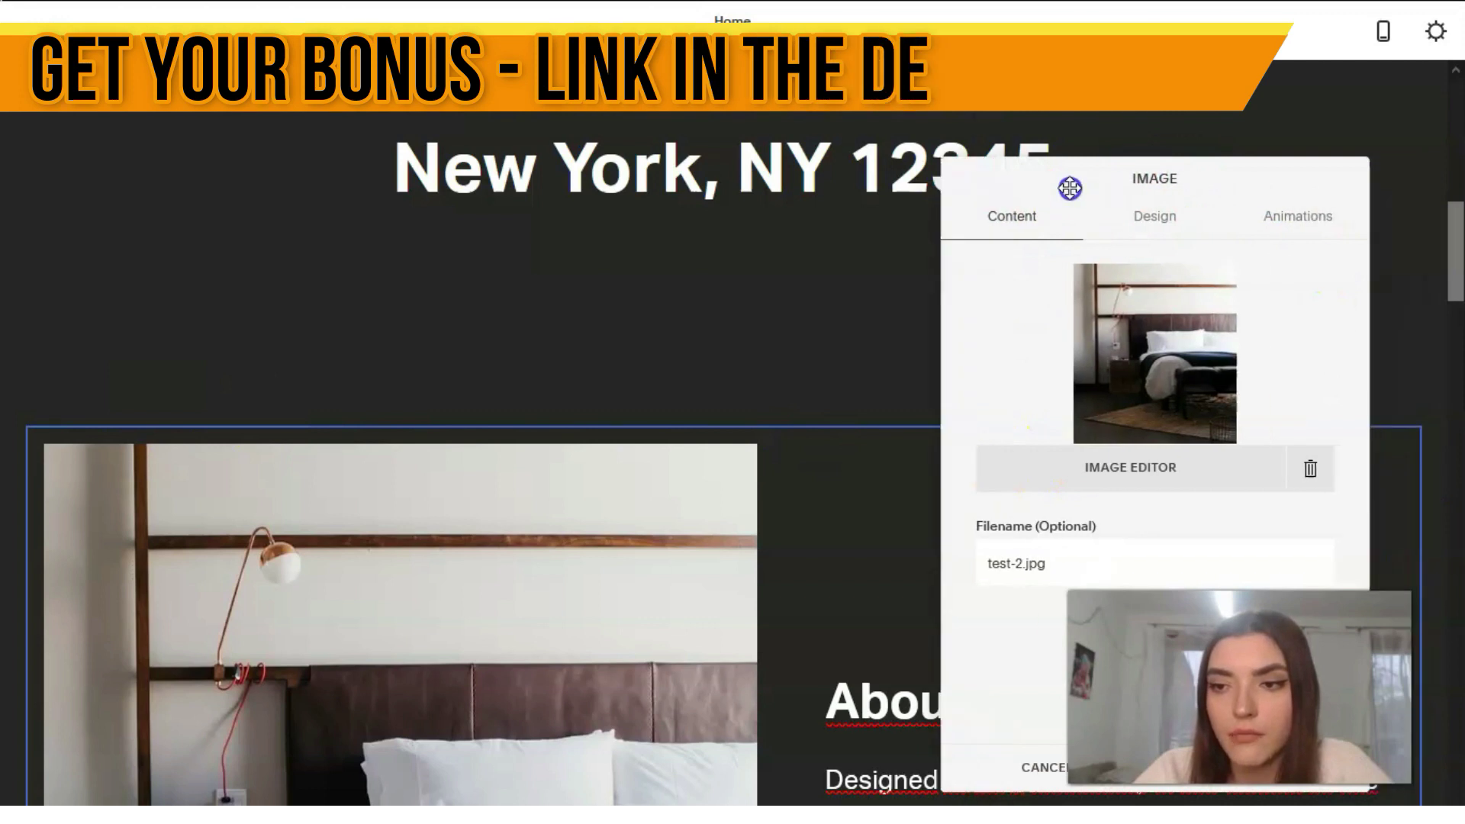
click(1049, 767)
scroll(974, 304, up, 4)
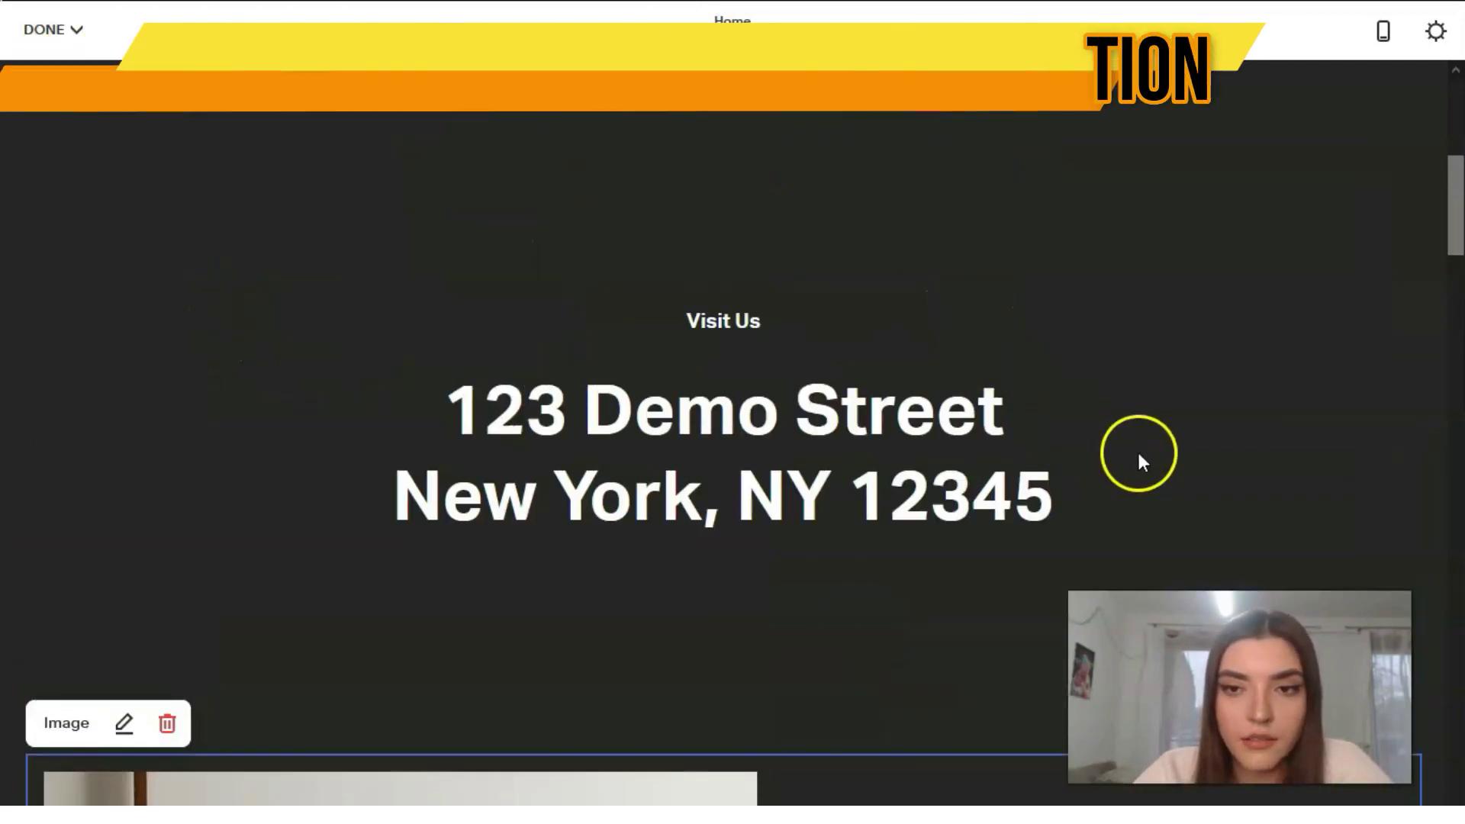
Step: Review the format, background and color options in the About the Hotel section's settings
scroll(1137, 461, down, 7)
scroll(1321, 176, down, 6)
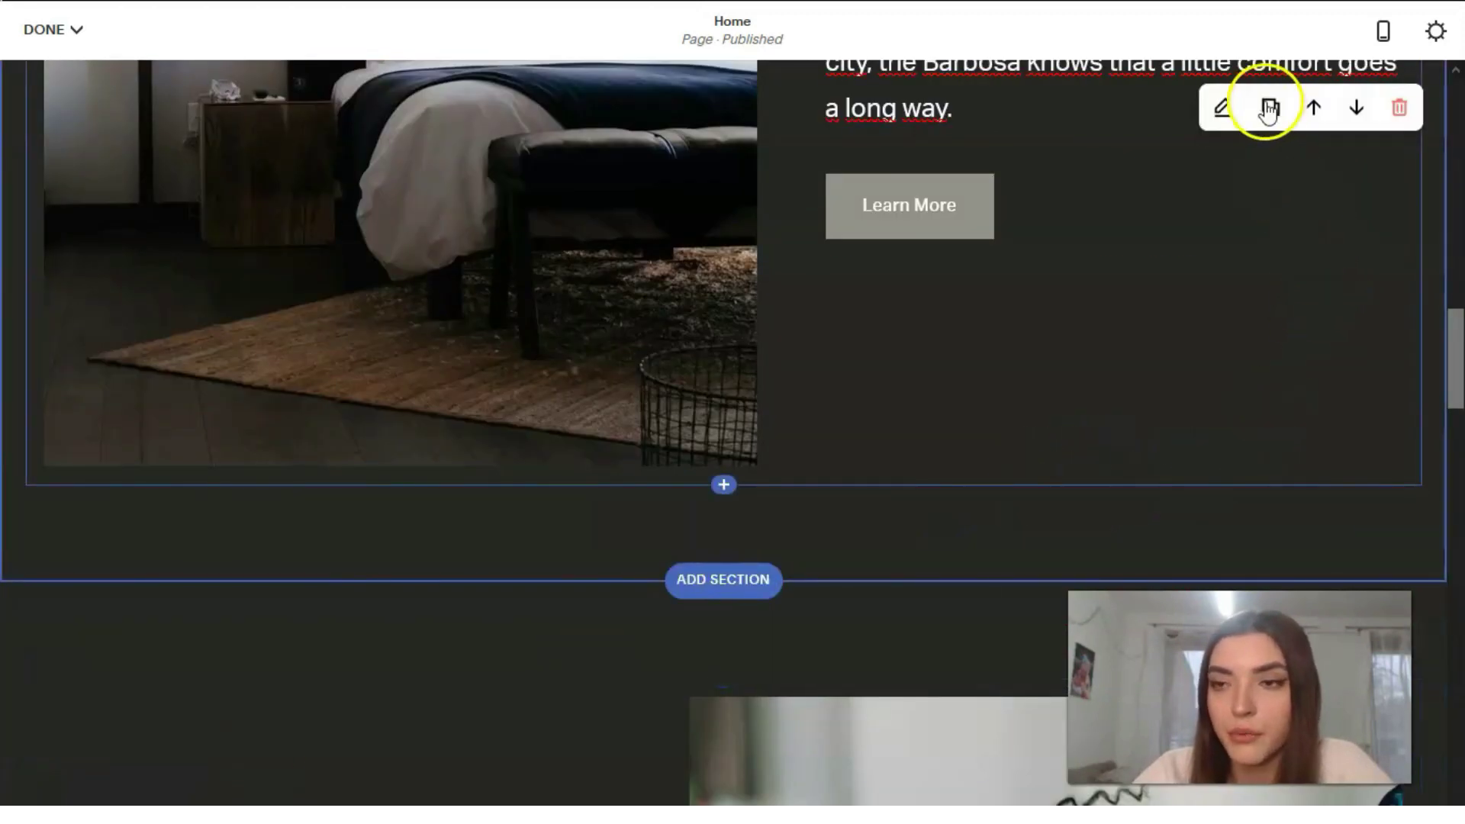
click(1221, 105)
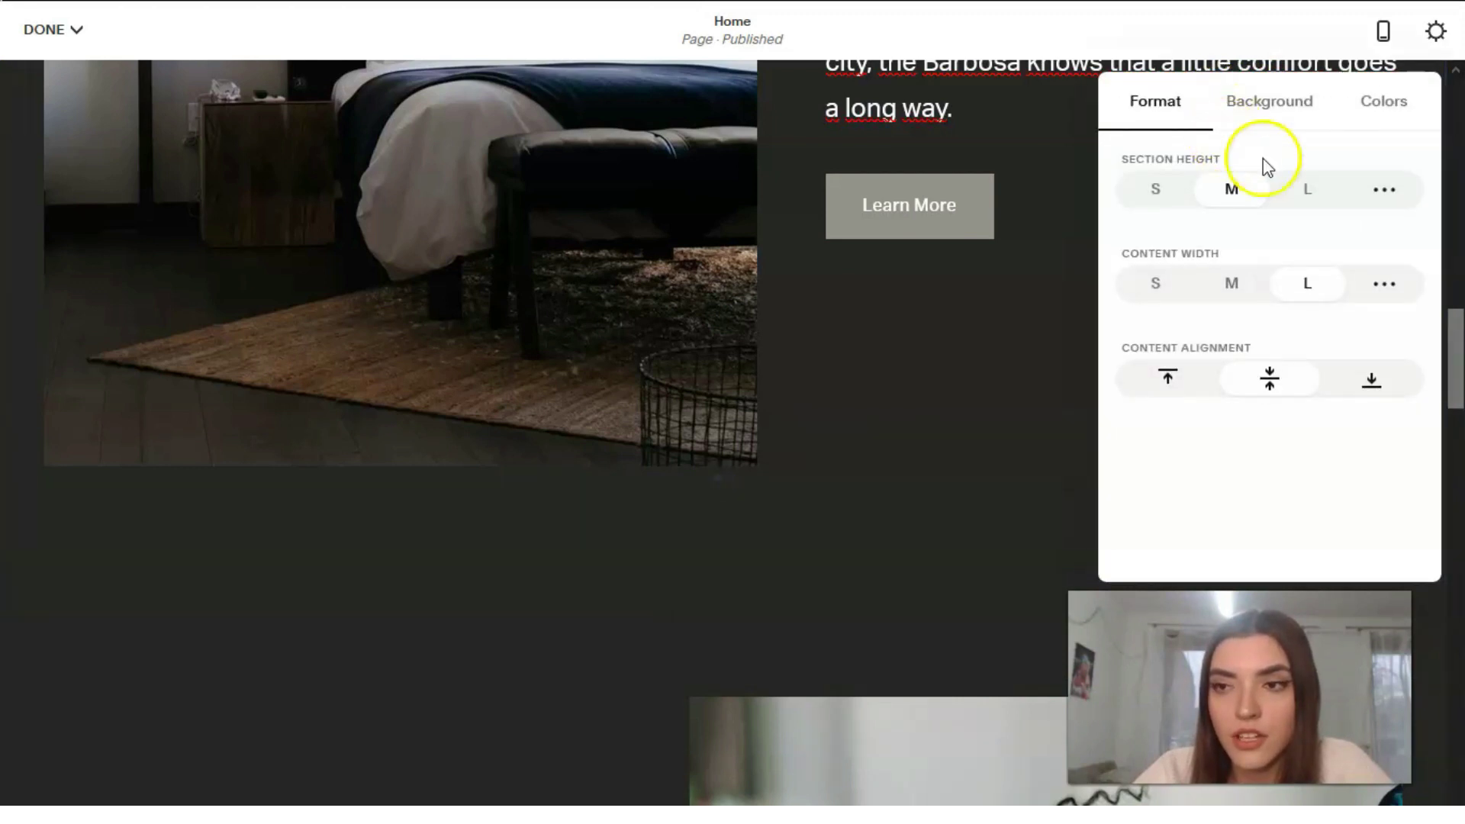
click(1404, 113)
click(1295, 113)
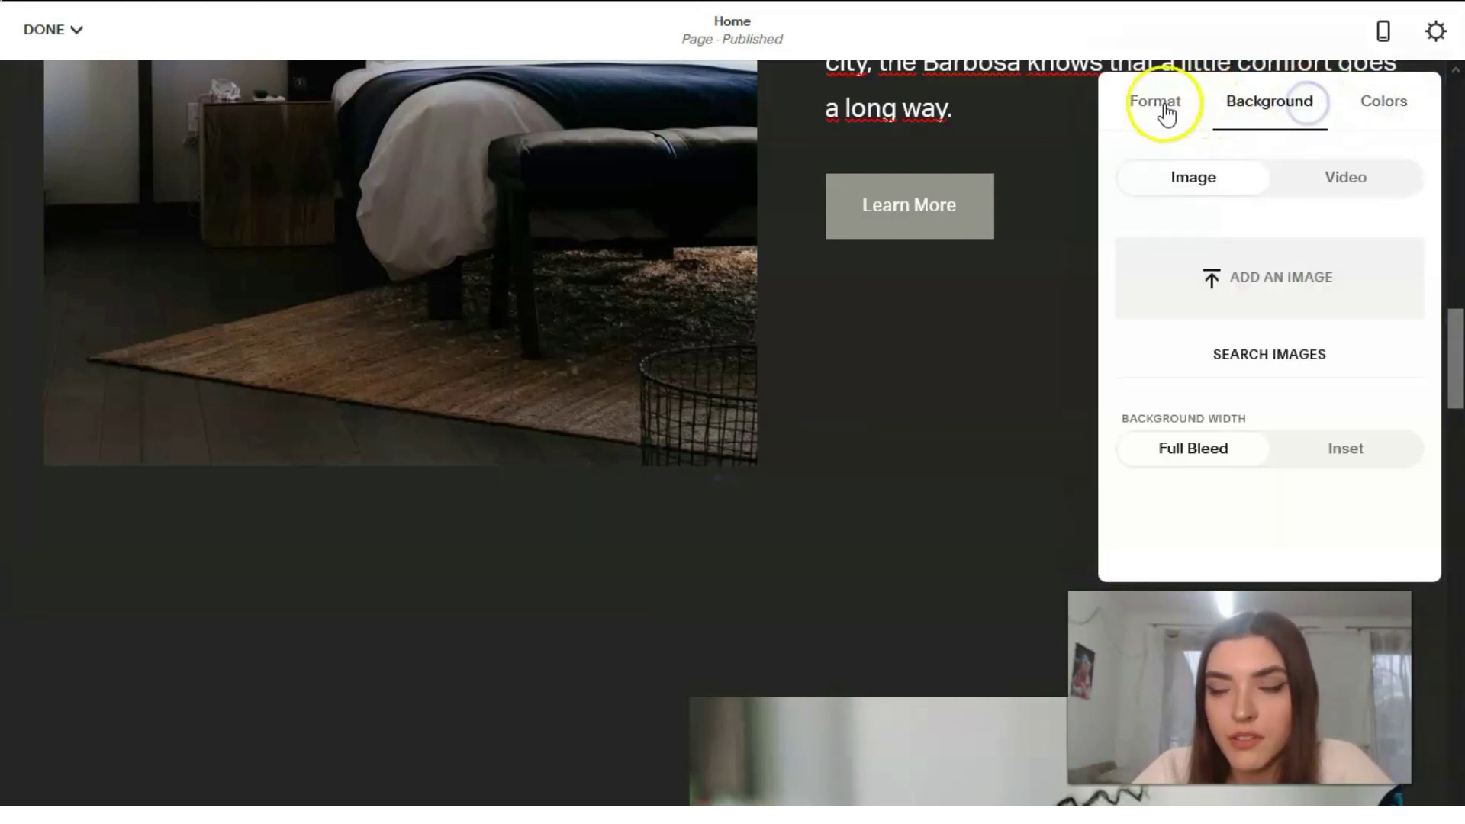
click(1372, 104)
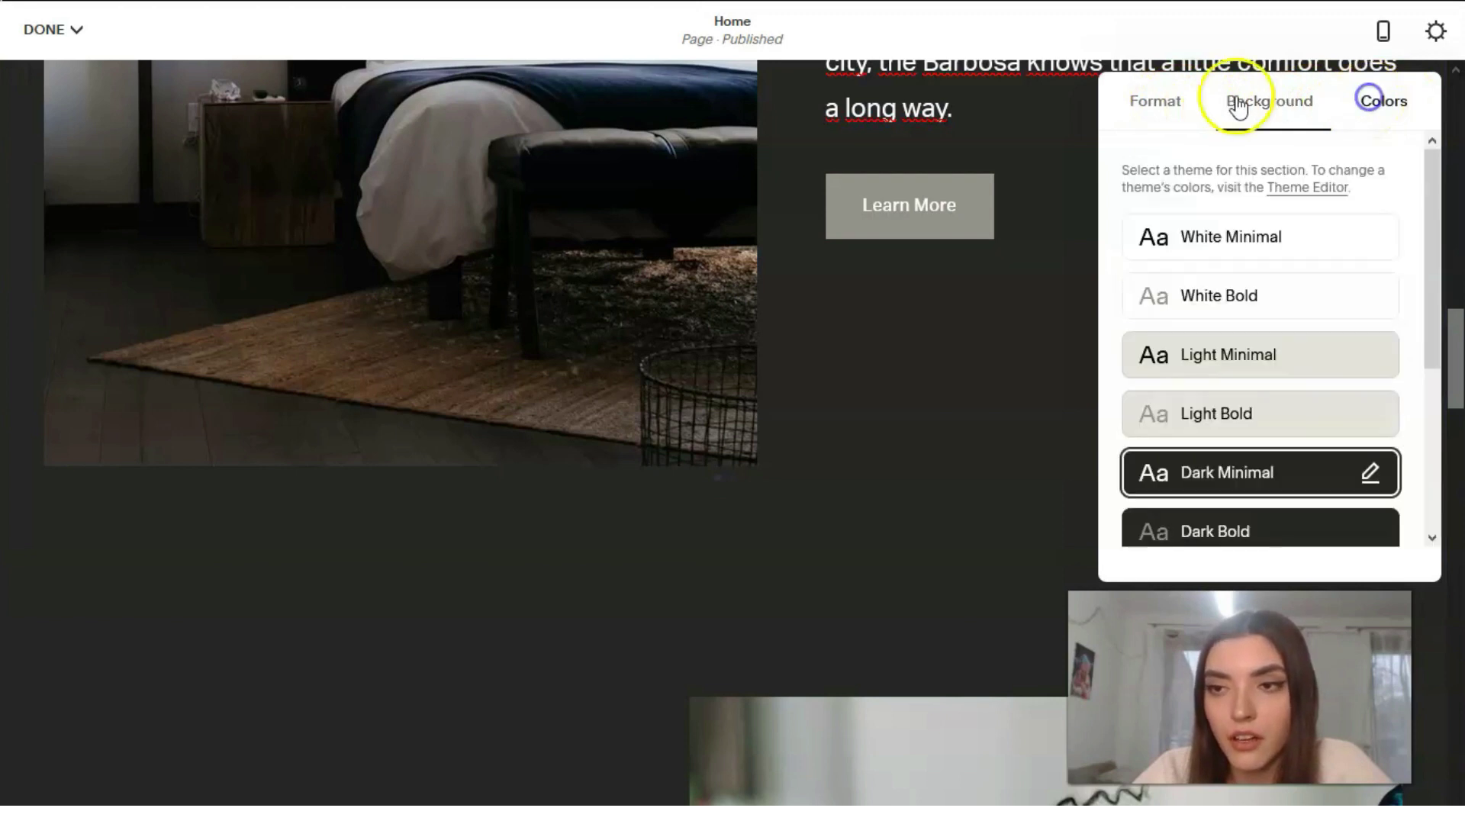
click(1175, 102)
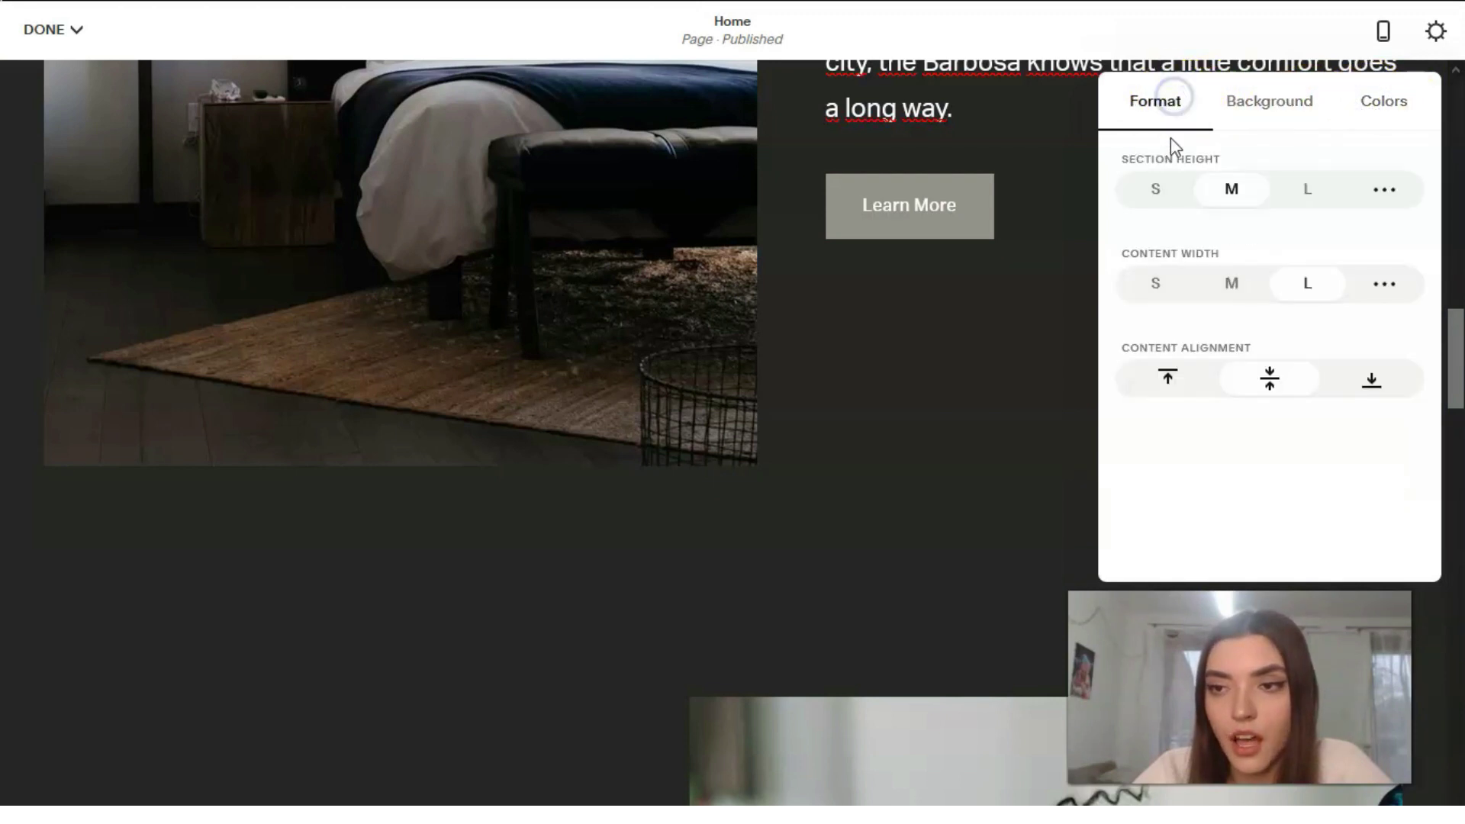
Step: Set the About the Hotel section's content width to M and compare section heights, ending with S
click(1229, 284)
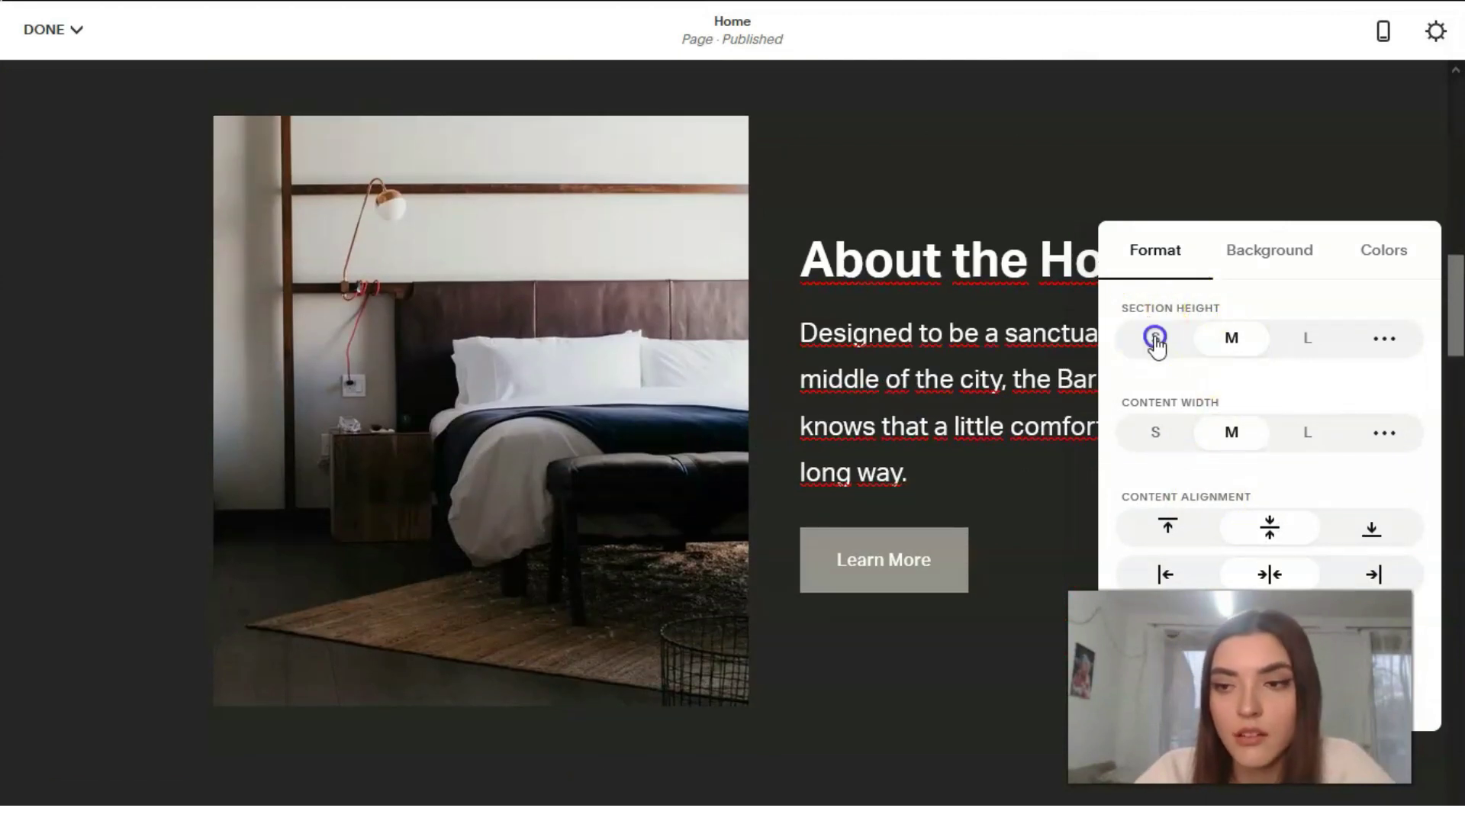
click(1155, 340)
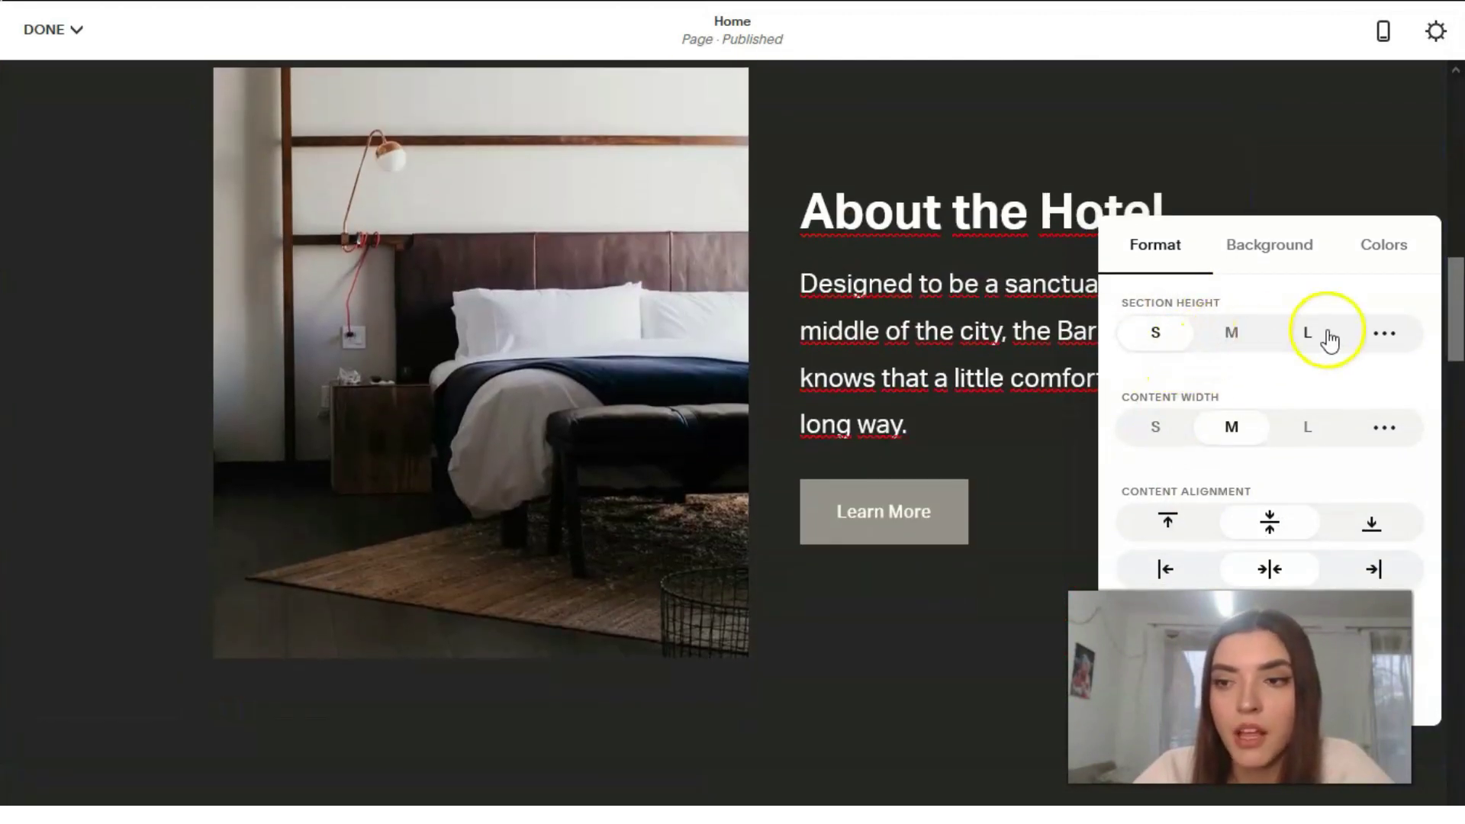
click(1235, 331)
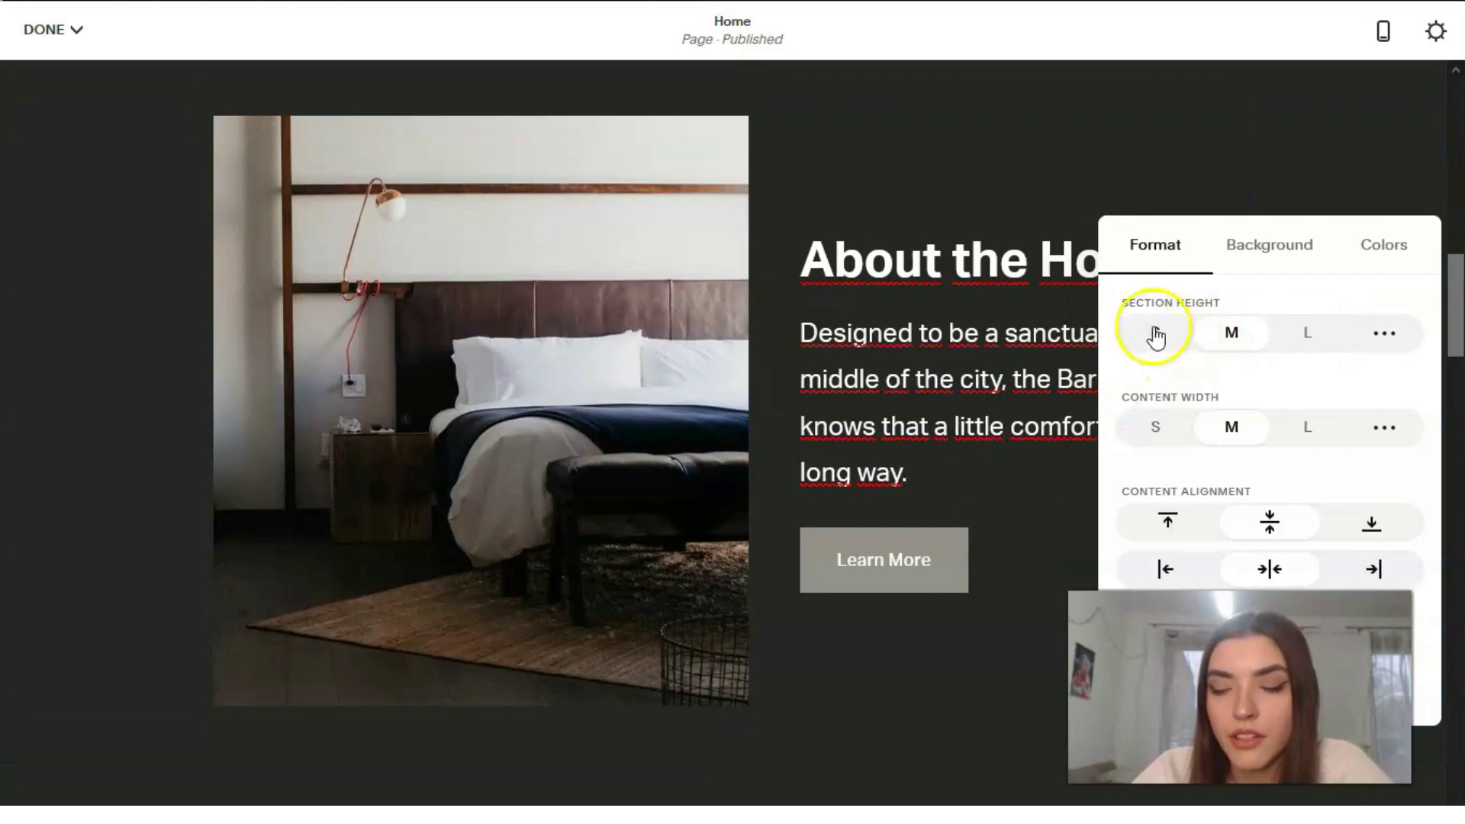
click(1155, 336)
Step: Open the About the Hotel image block's design settings and set the image position to Right
click(888, 545)
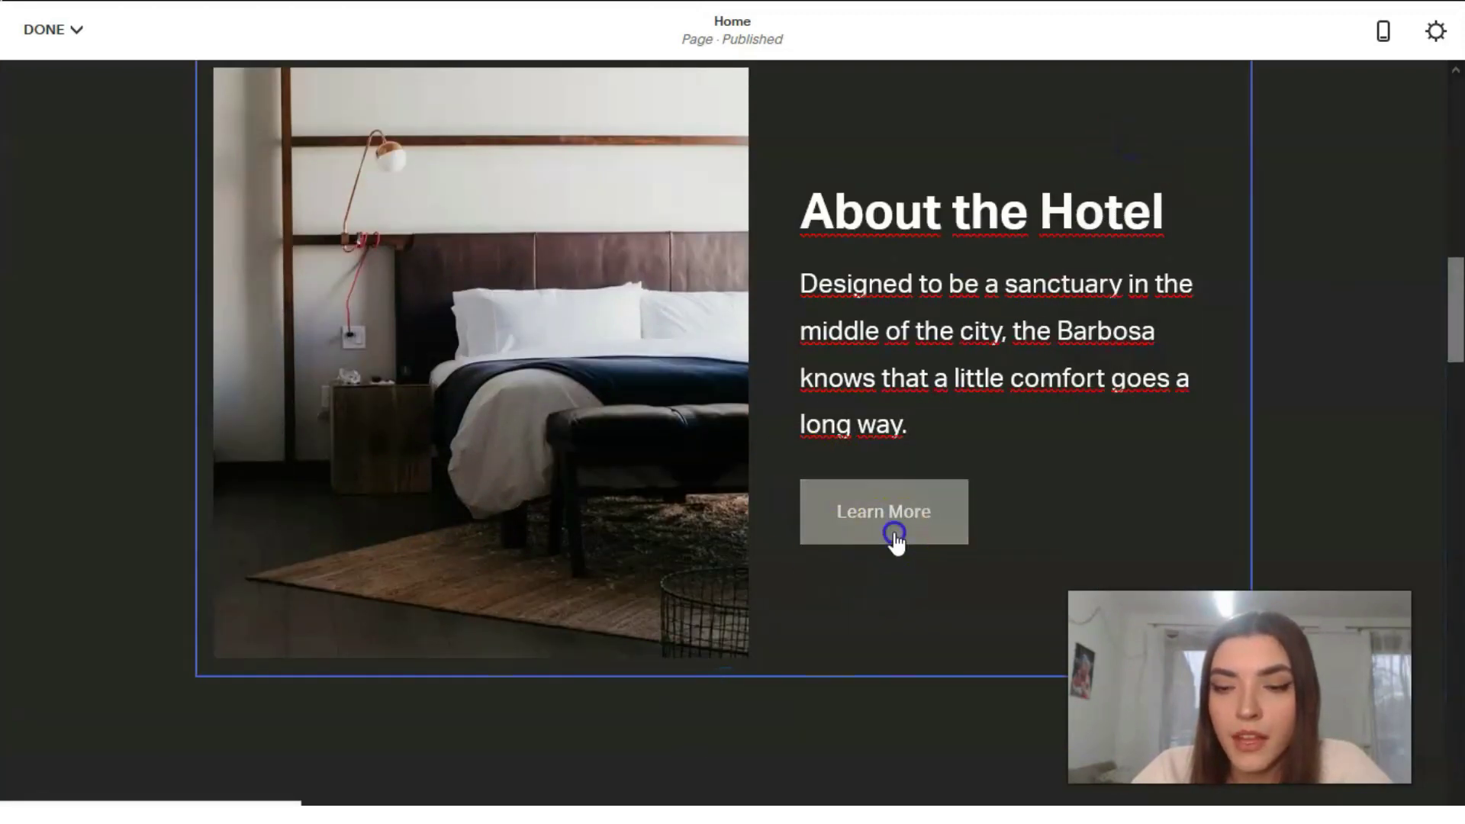
scroll(1064, 488, down, 4)
scroll(1056, 468, up, 8)
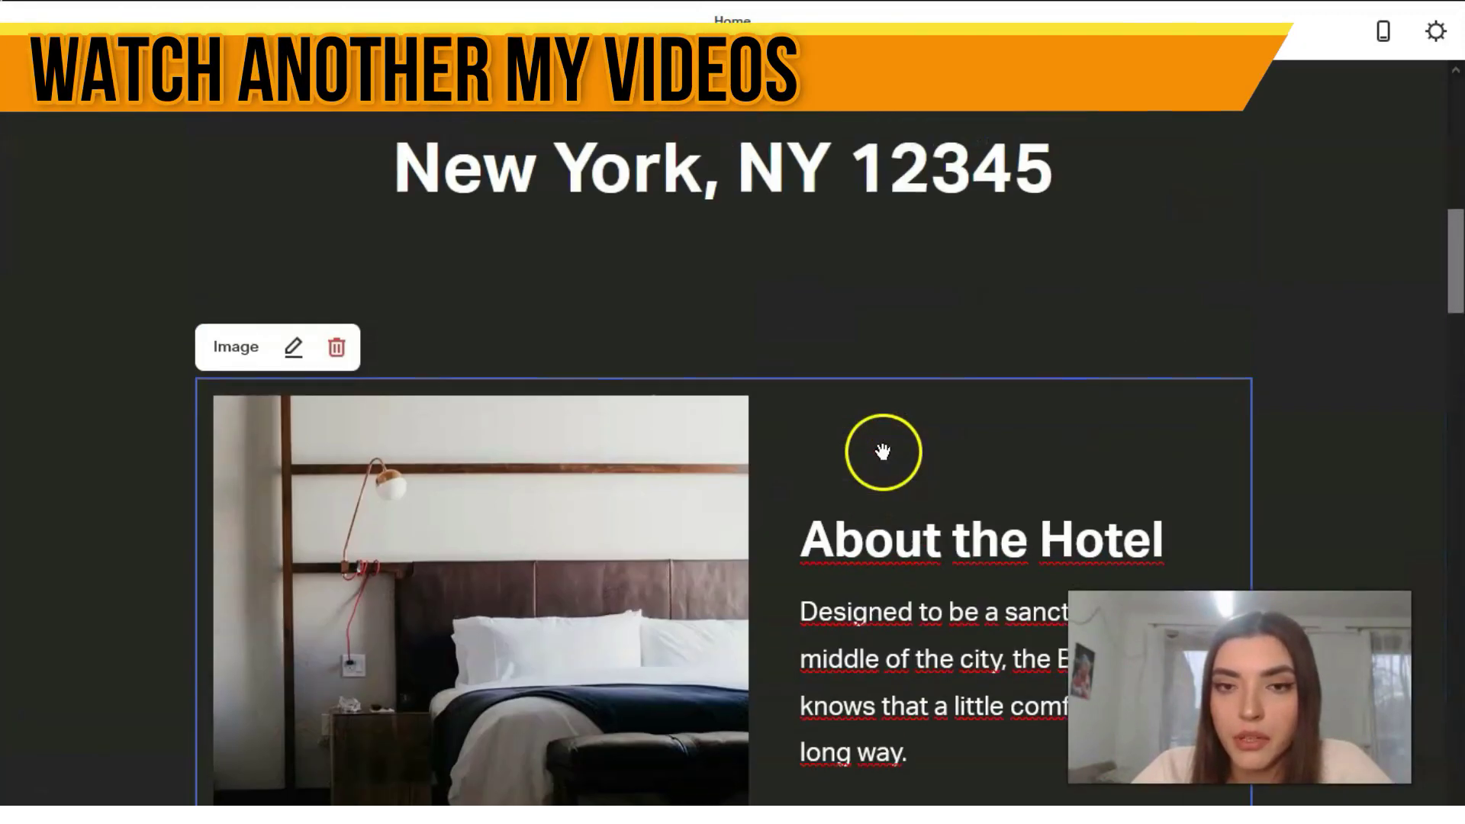
click(294, 352)
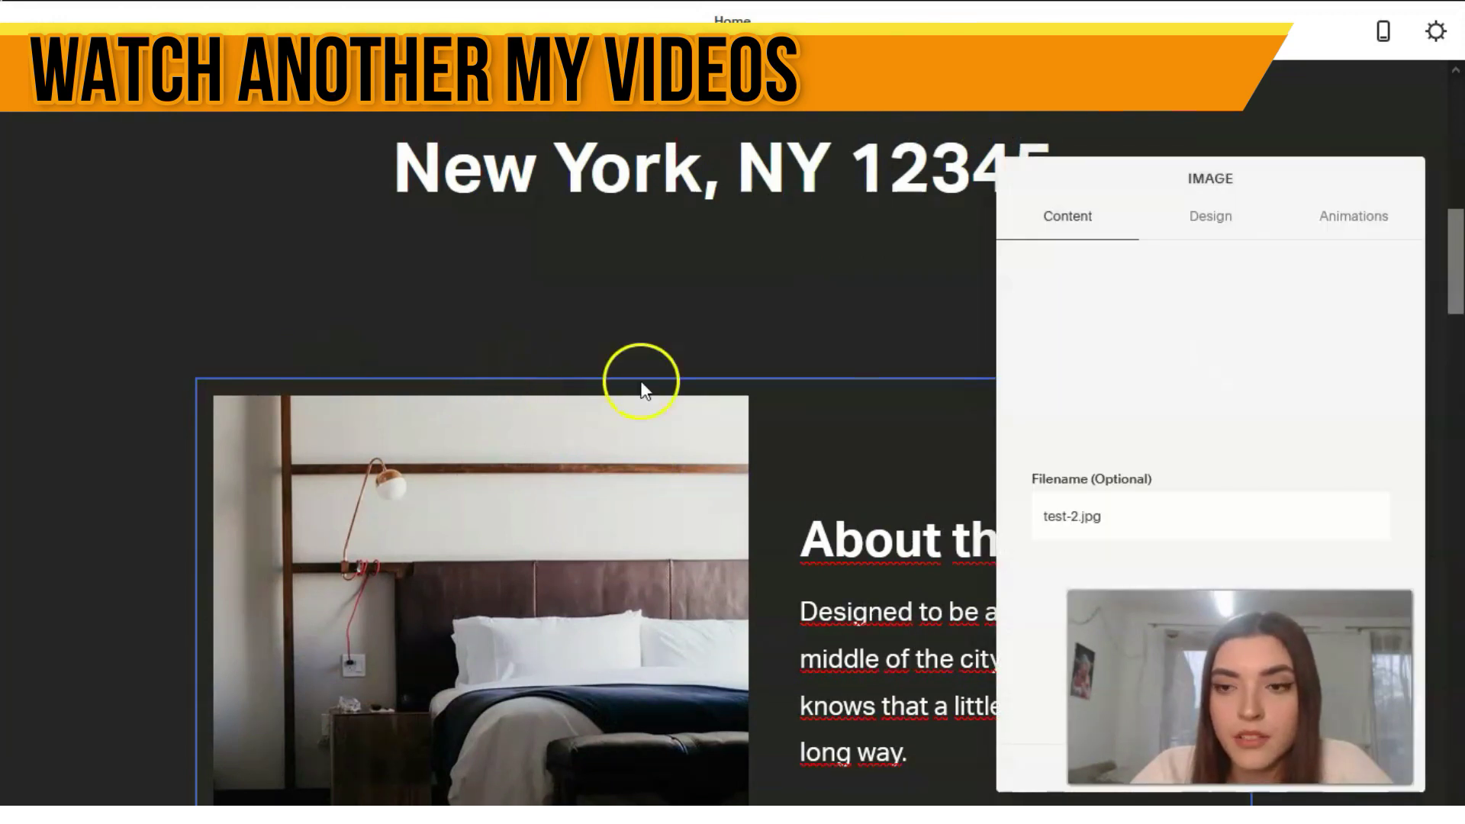
drag(1167, 180, 585, 159)
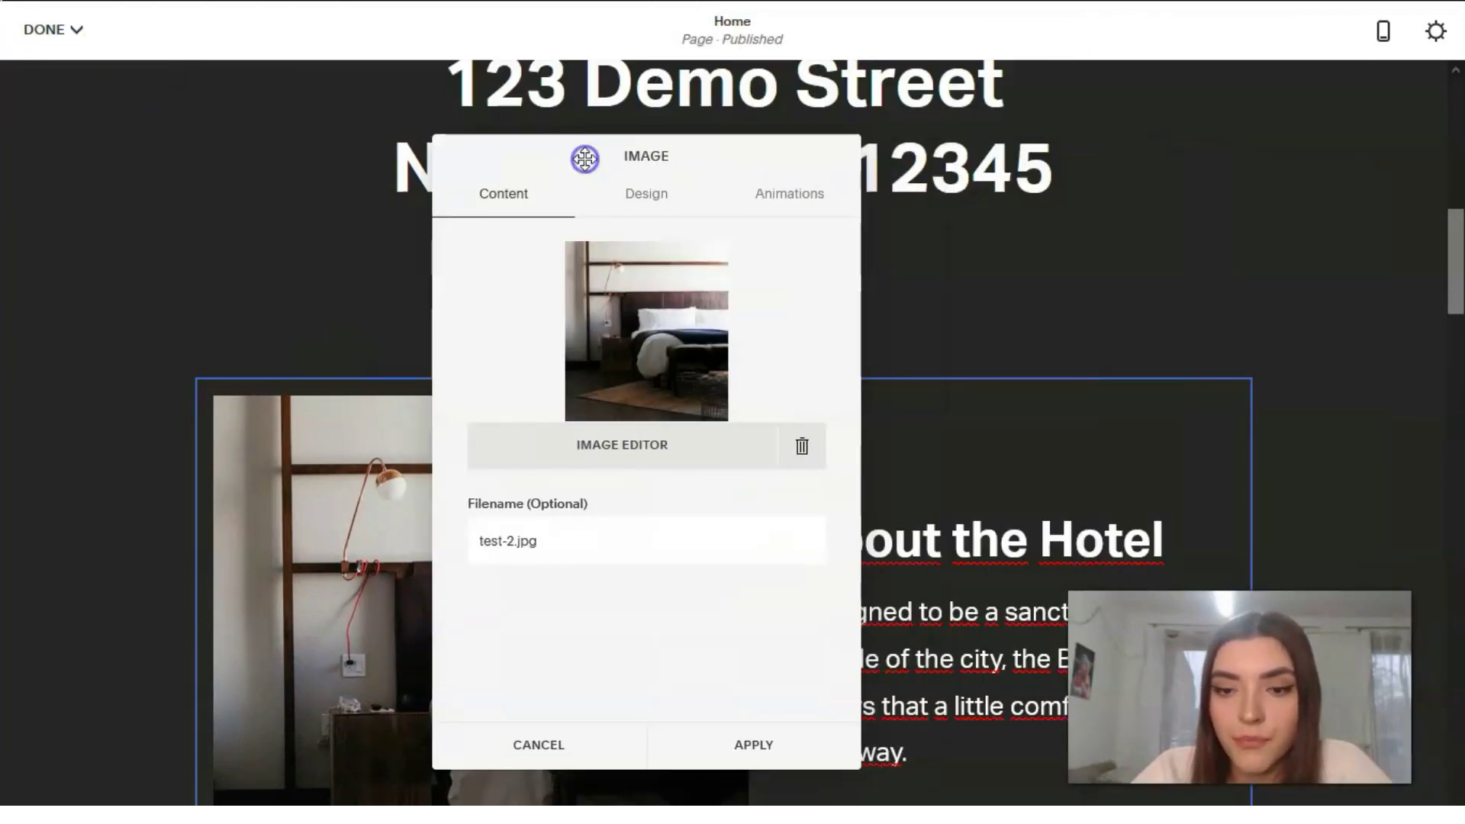
click(666, 187)
scroll(652, 509, down, 3)
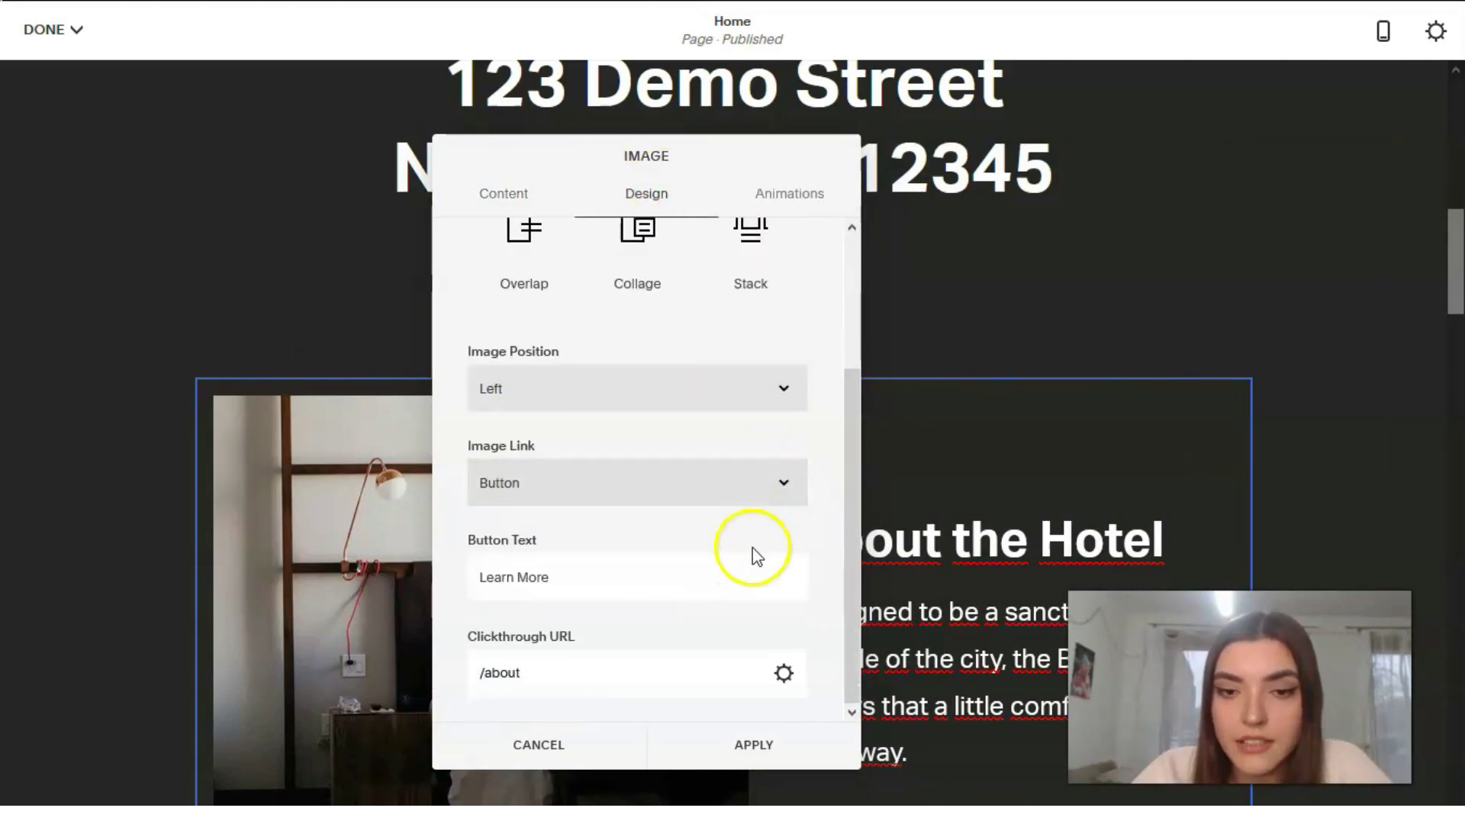
click(783, 389)
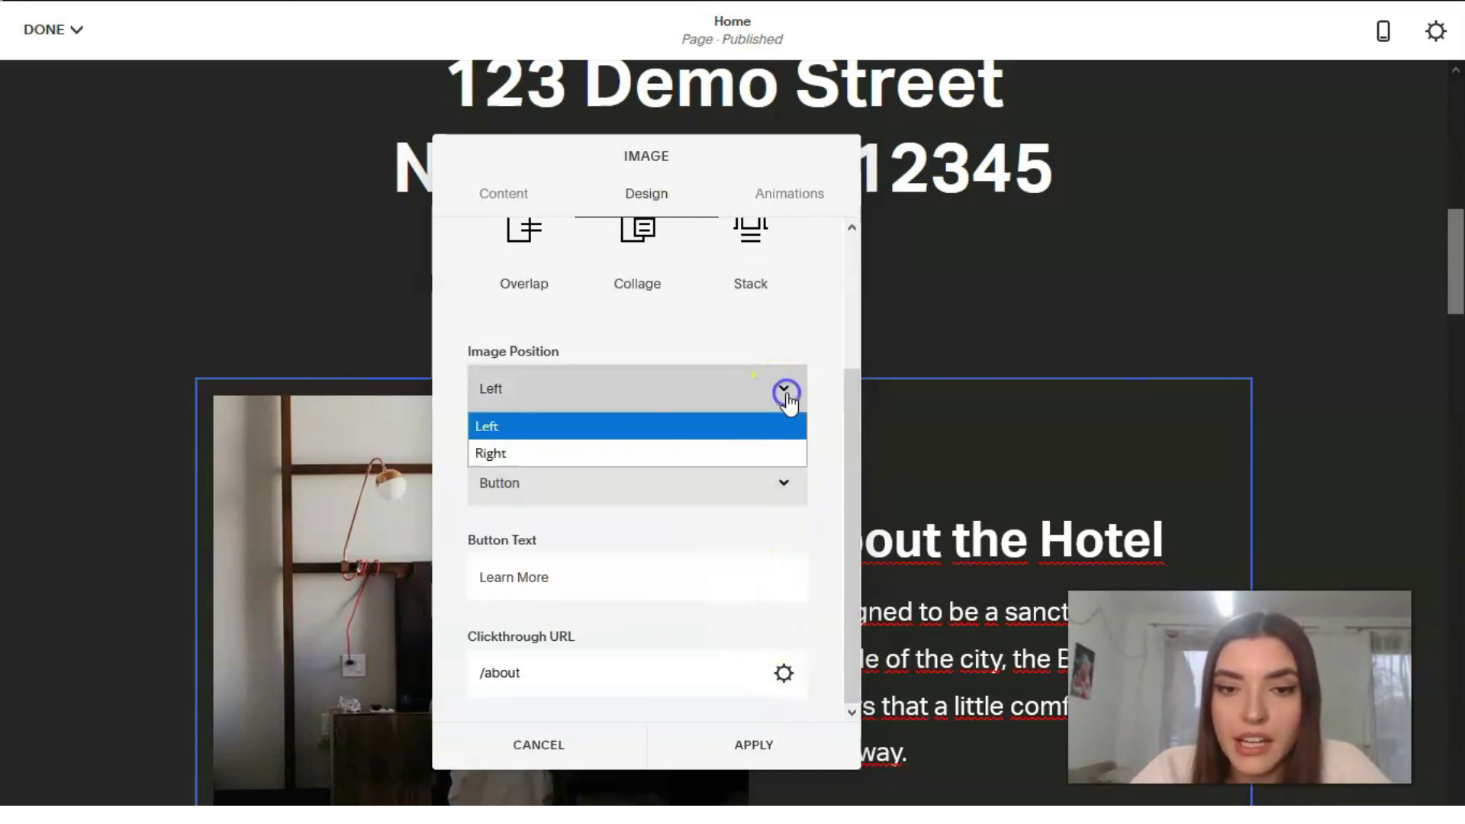
click(724, 453)
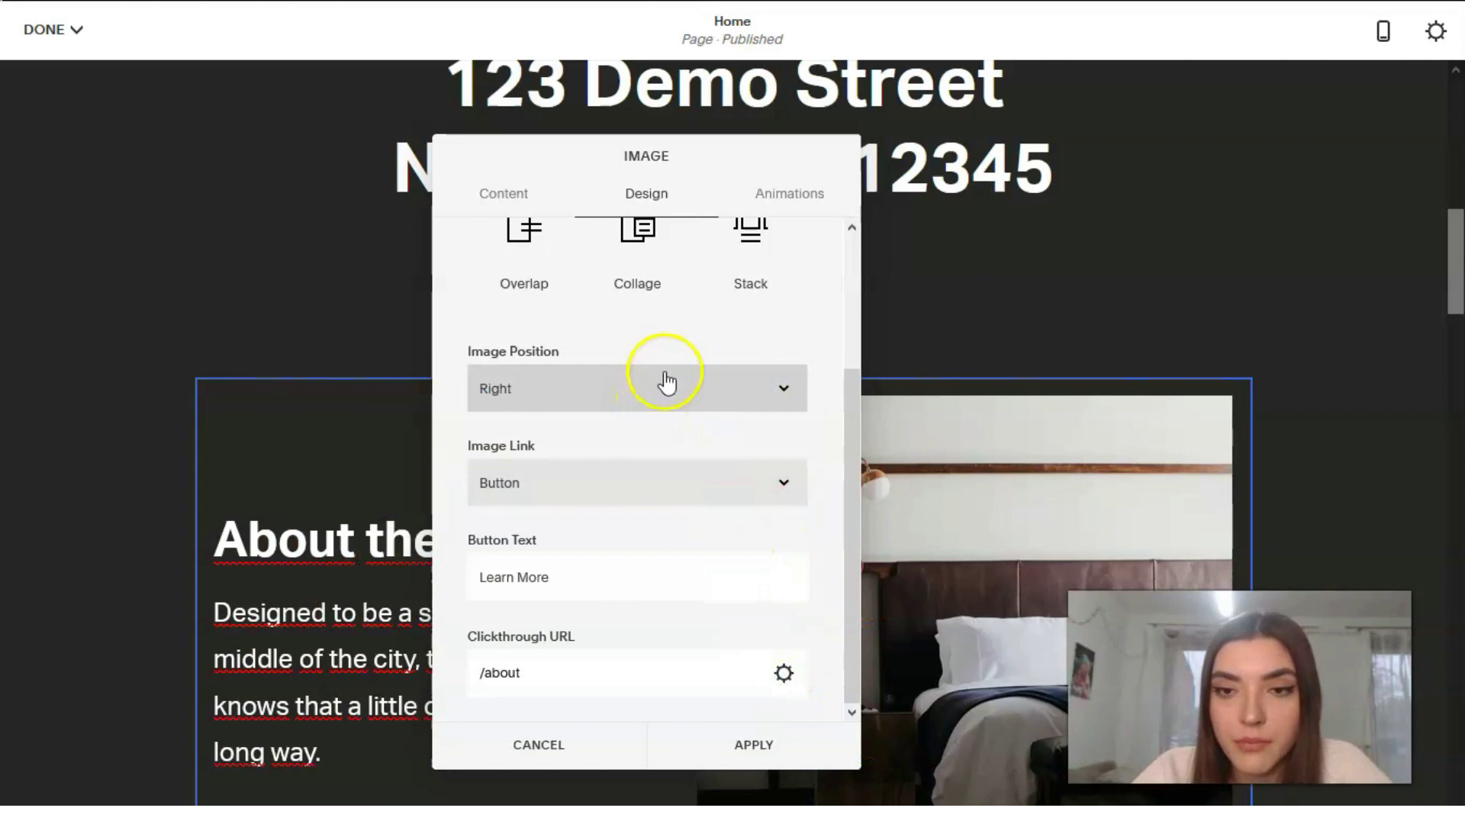
scroll(723, 330, up, 3)
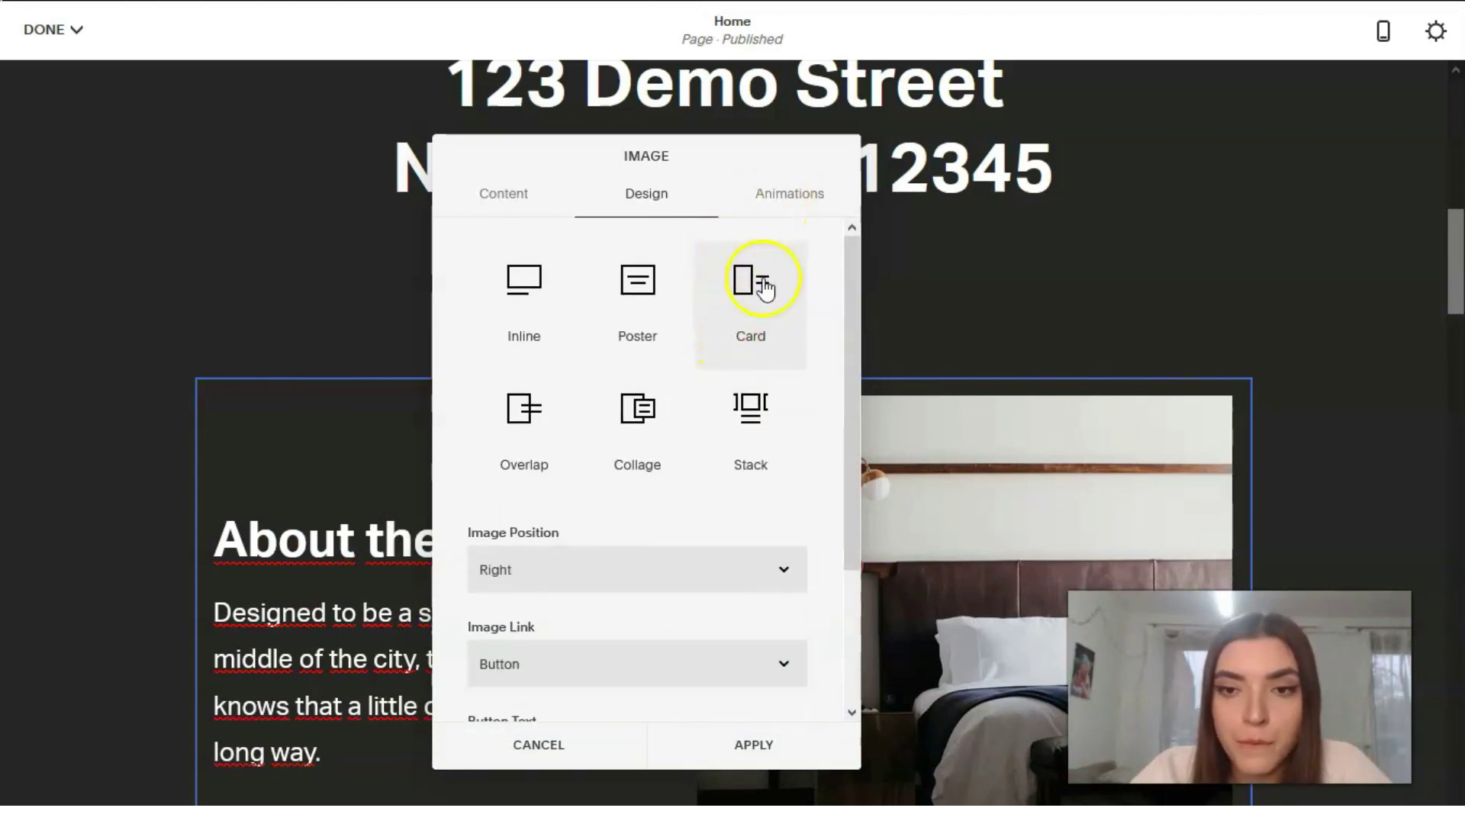
Step: Try the Tilt Down animation on the About the Hotel image block and set it to No Animation
click(786, 196)
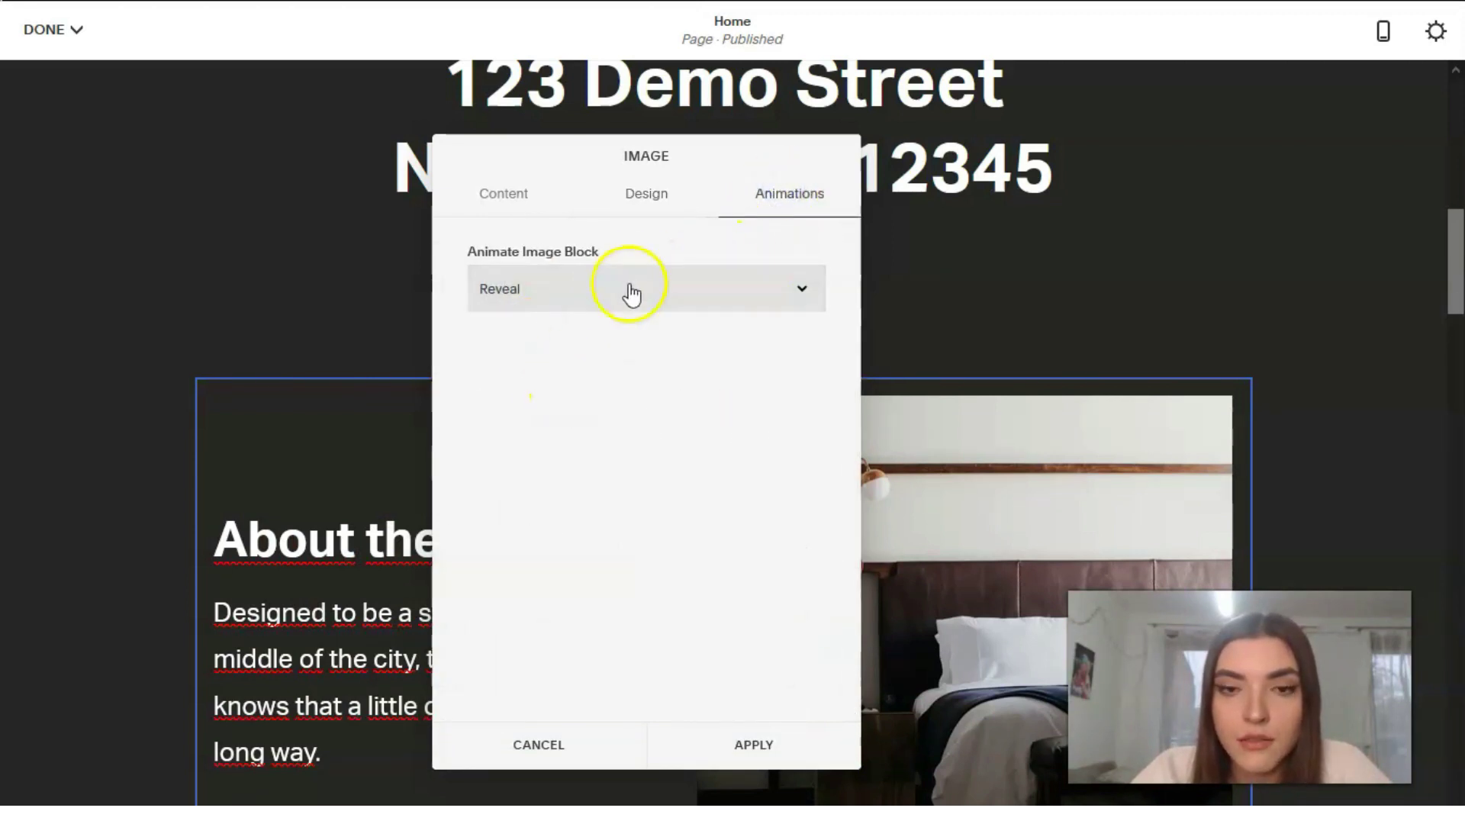
click(631, 293)
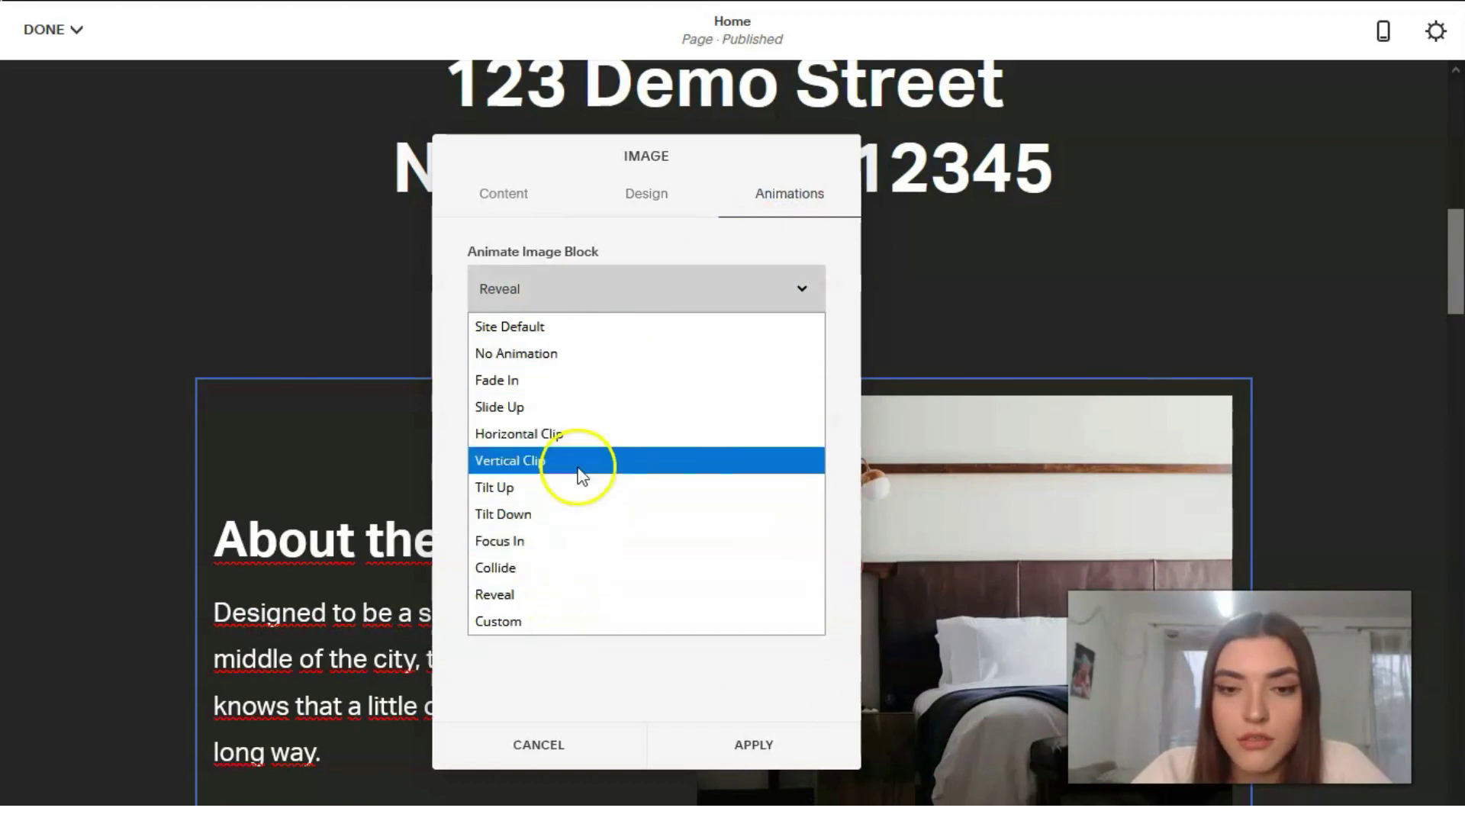
click(579, 514)
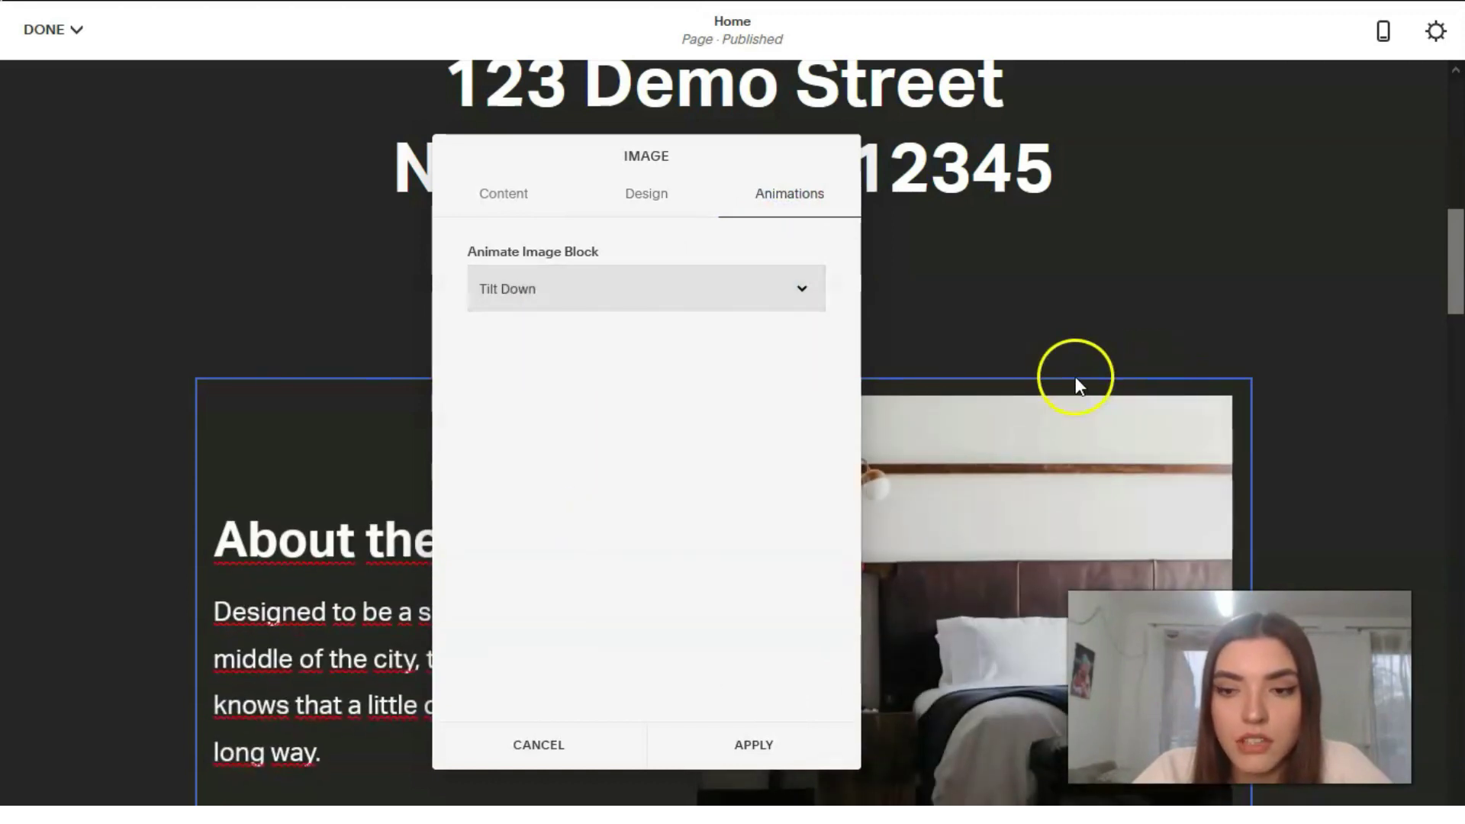
click(824, 287)
click(615, 341)
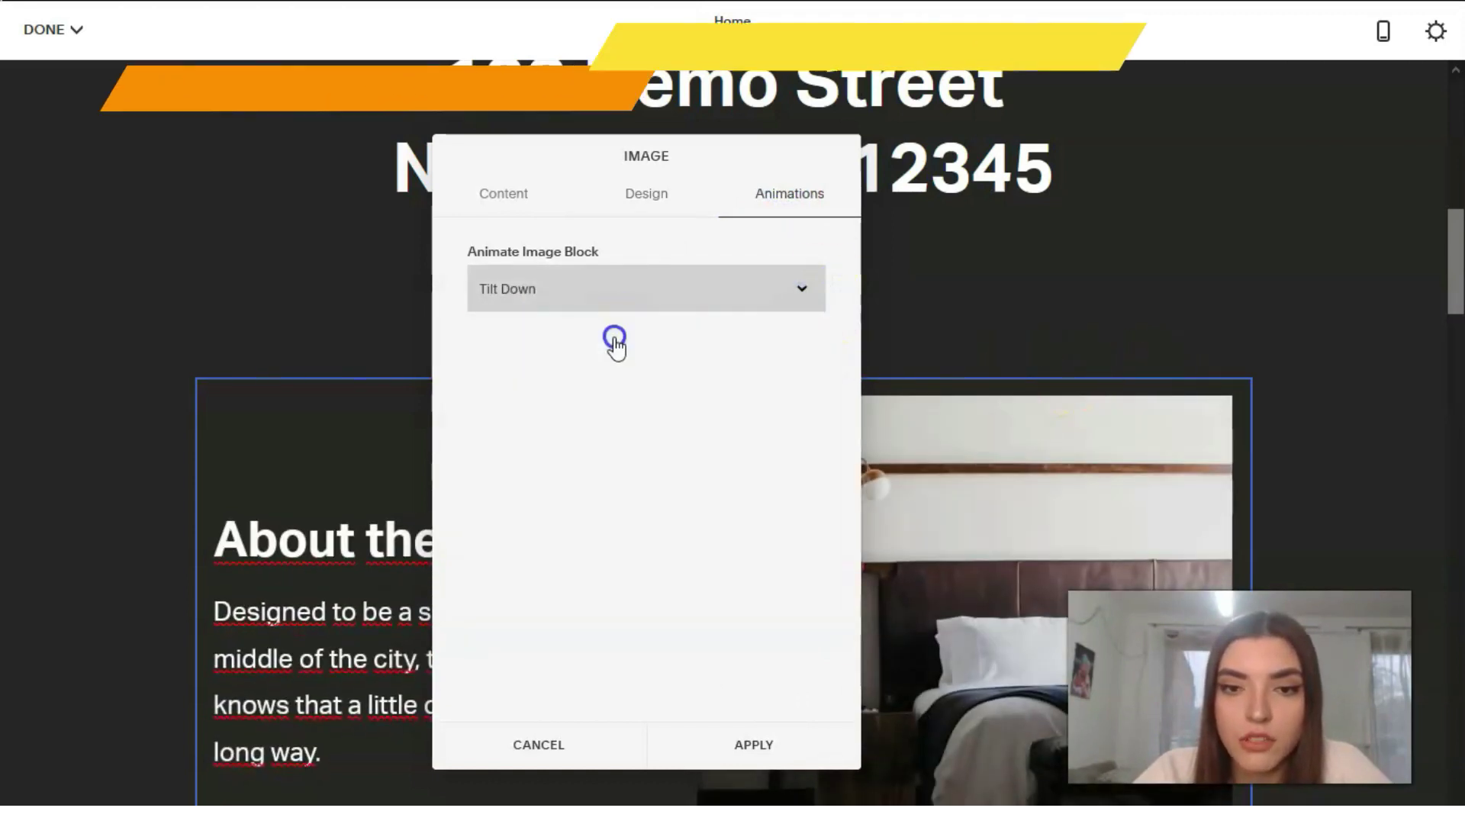
click(666, 293)
click(635, 352)
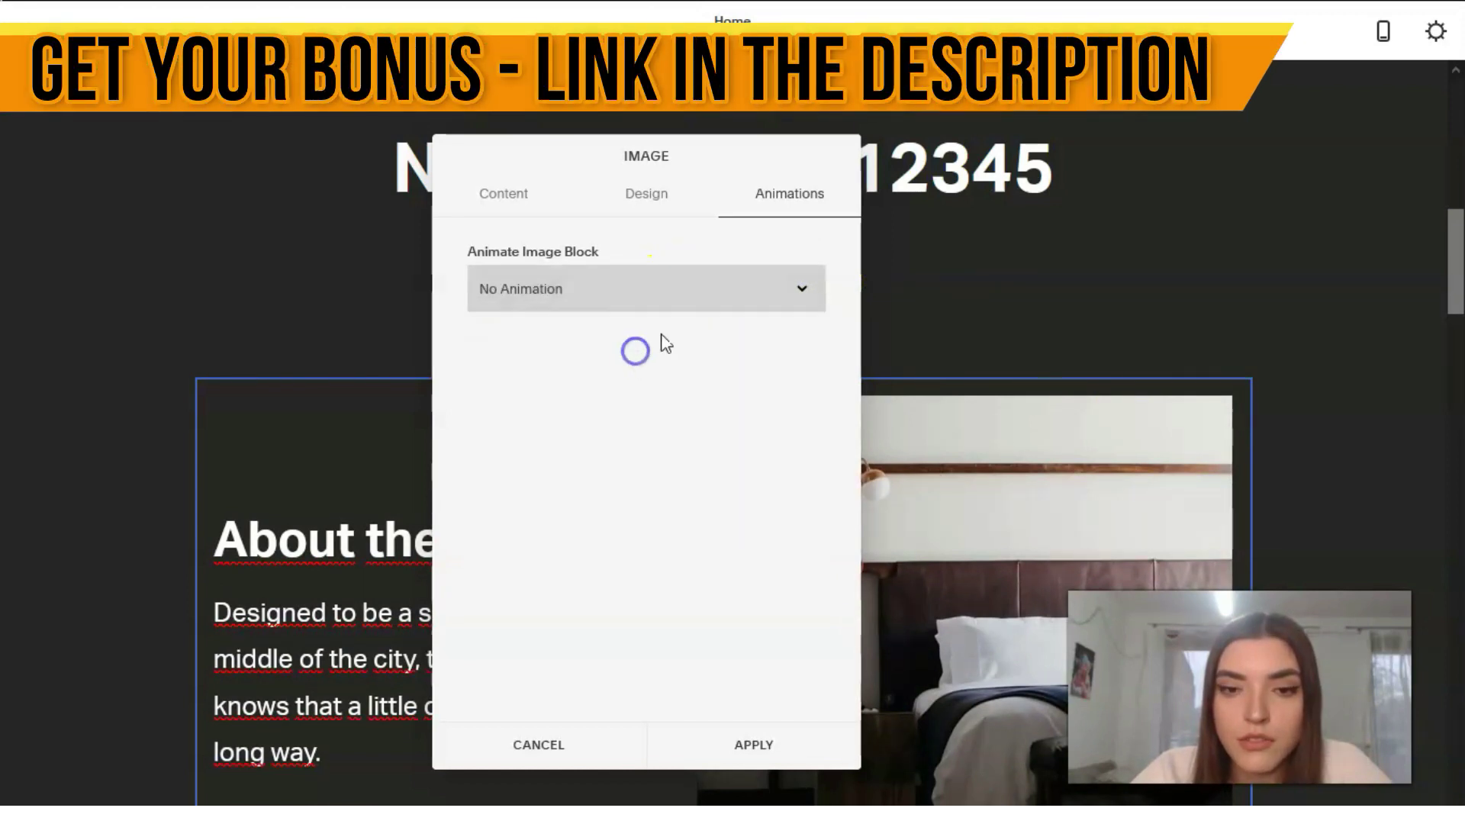
Step: Set the About the Hotel image block's image link to None and save the block's changes
click(506, 191)
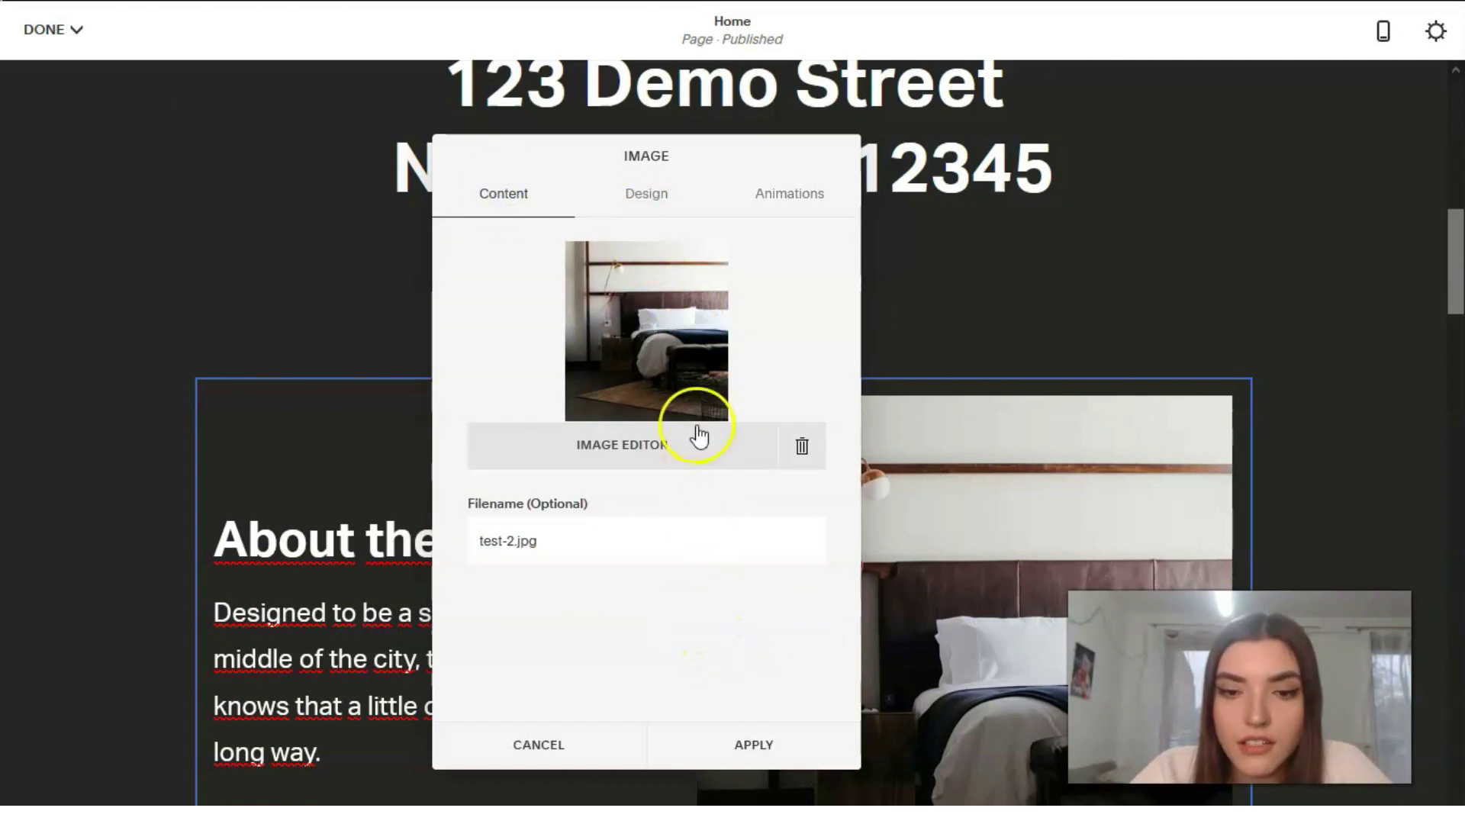
click(645, 194)
scroll(648, 458, down, 3)
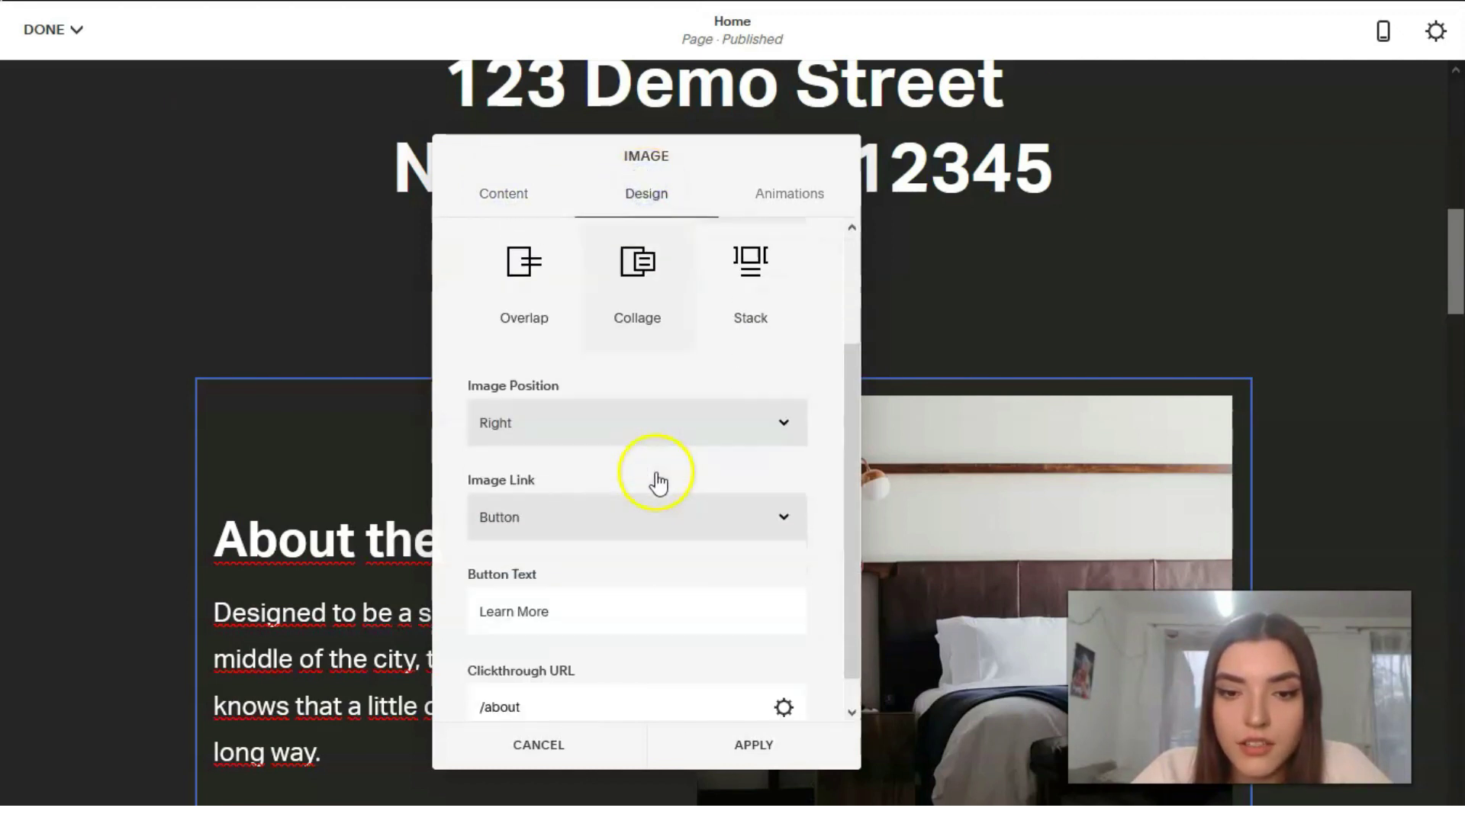
click(638, 497)
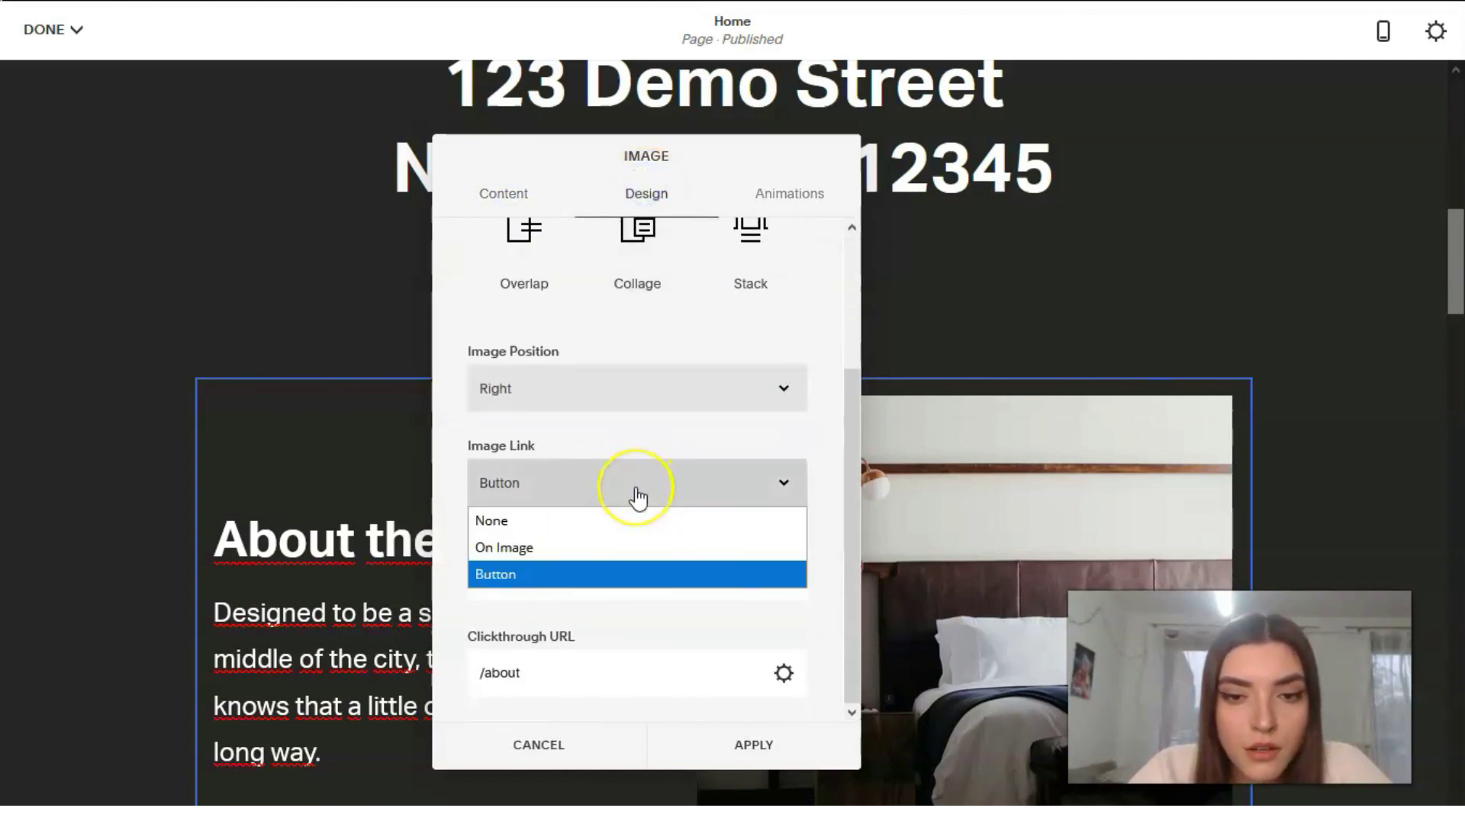
click(600, 522)
scroll(1164, 355, down, 7)
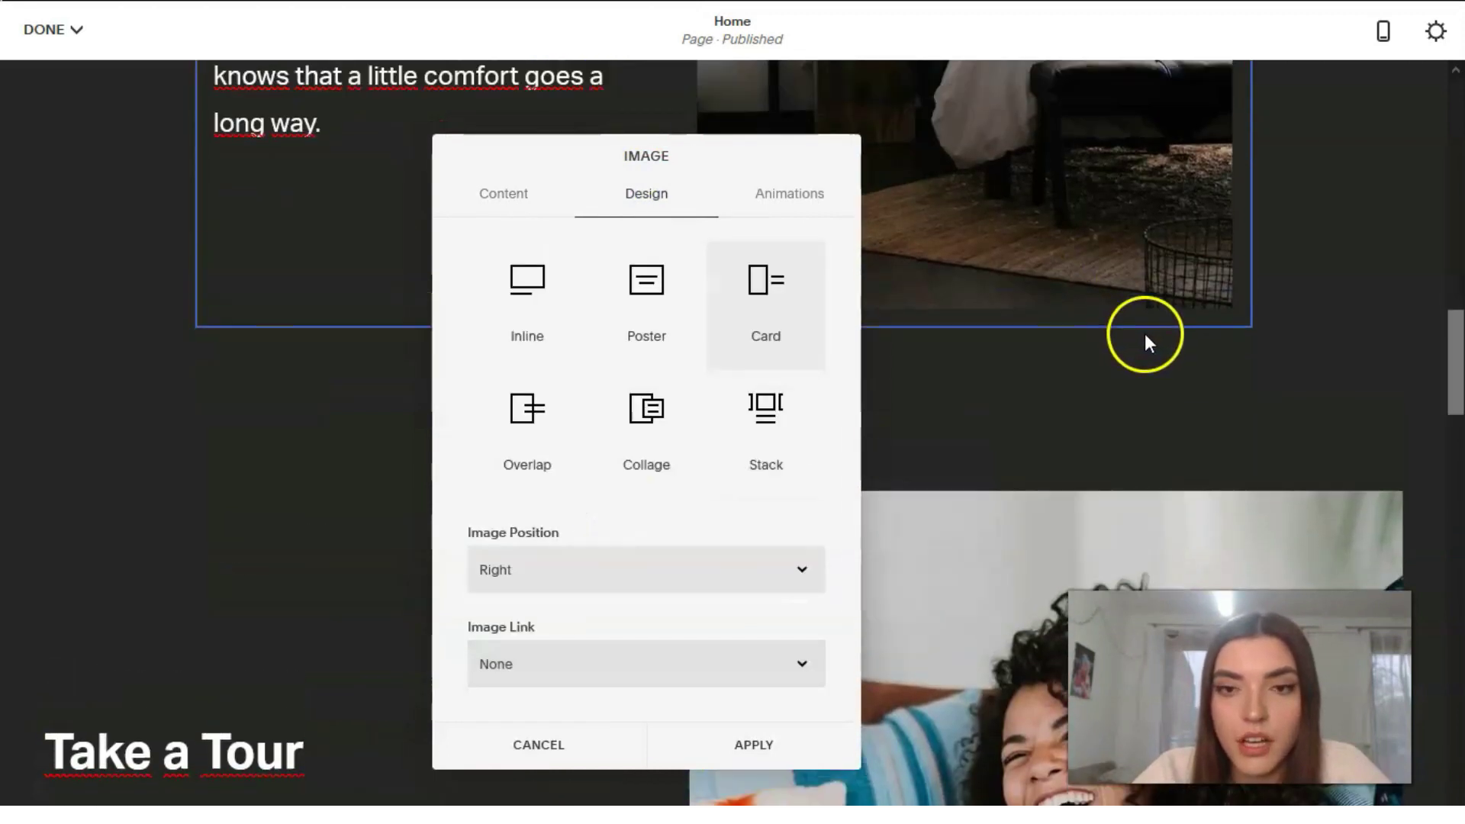
scroll(1145, 333, up, 2)
click(986, 527)
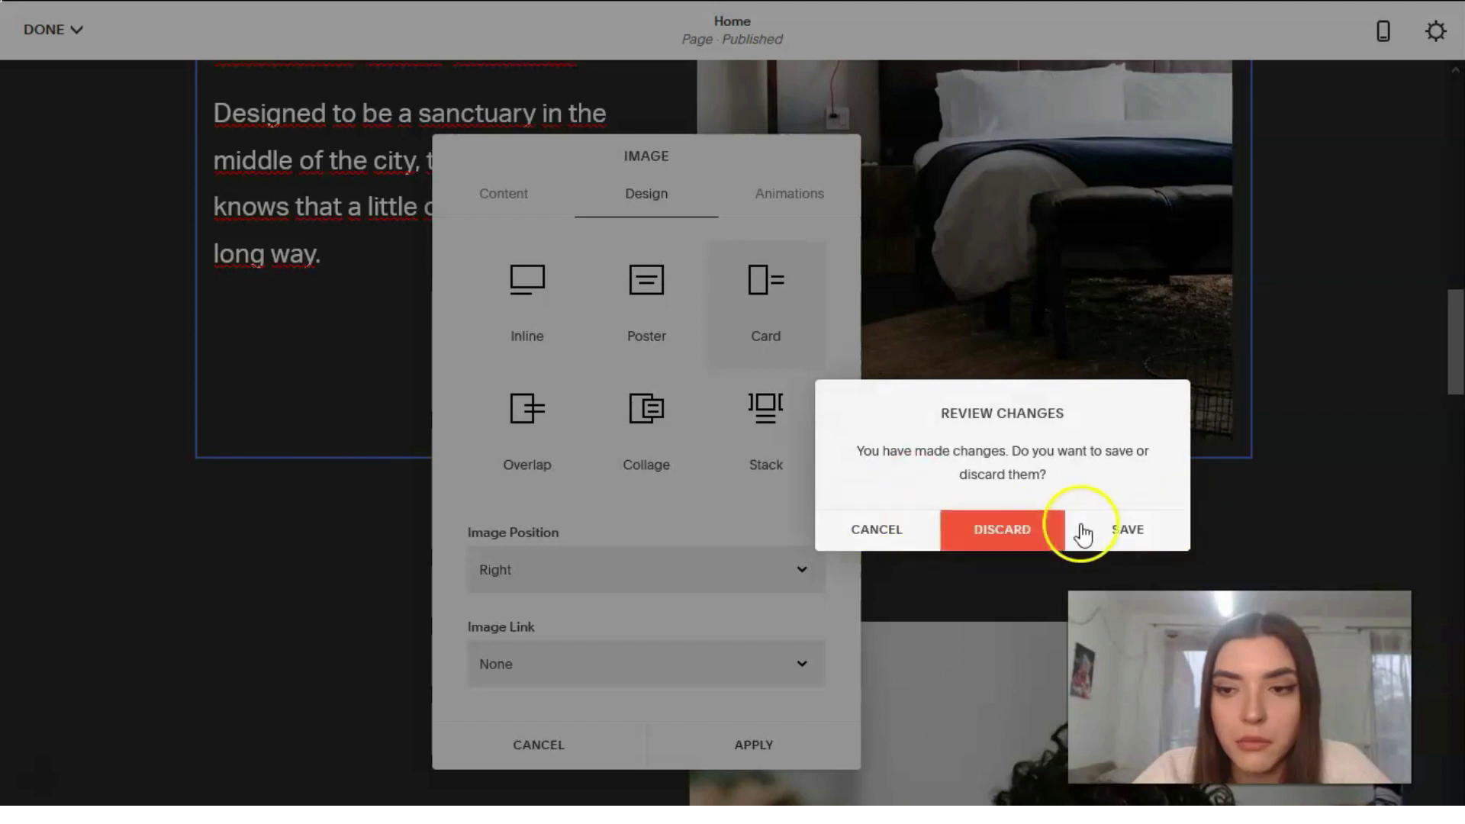
click(1121, 532)
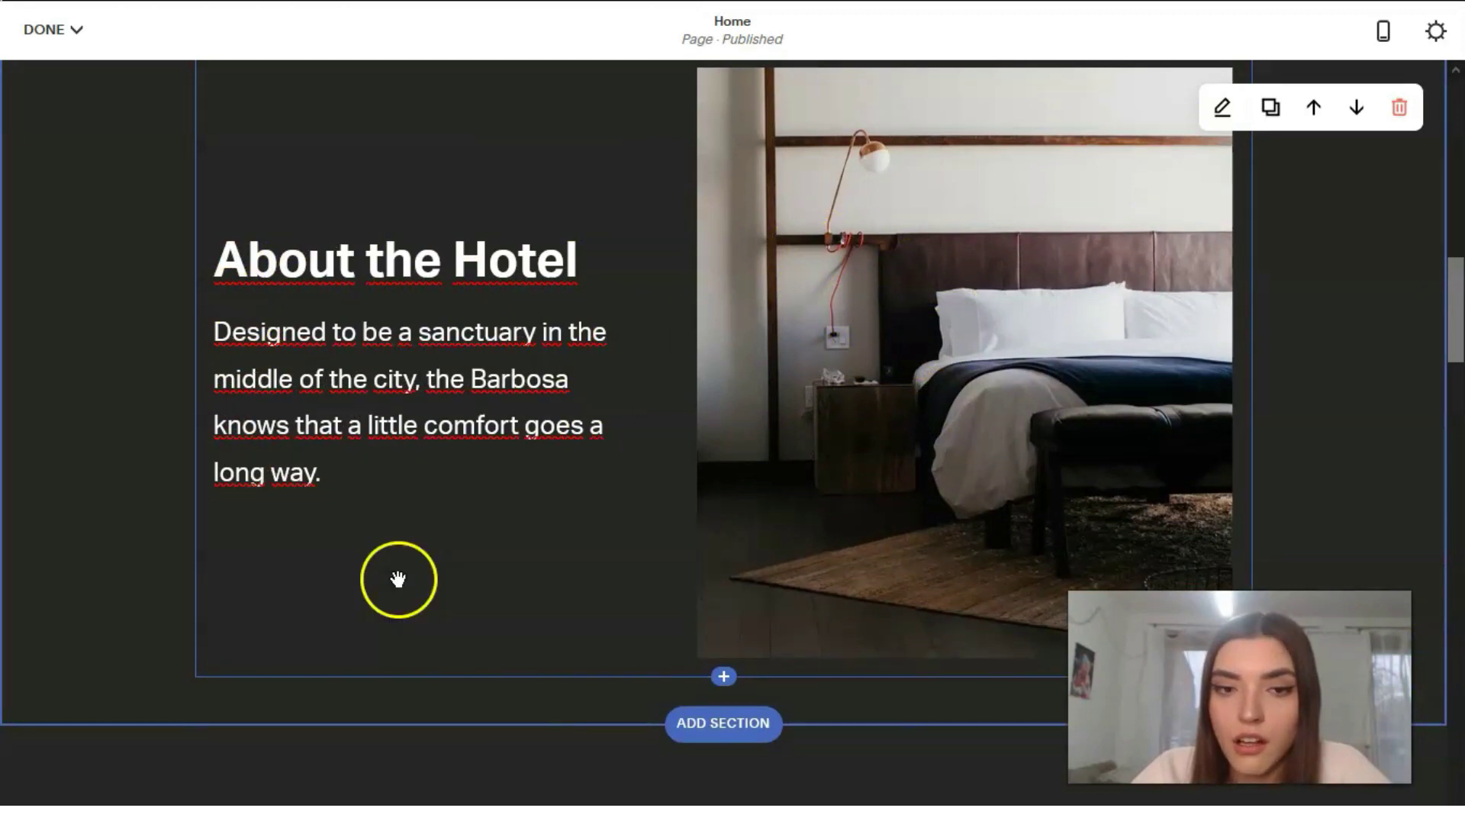
Step: Remove the Visit Us address section above the About the Hotel section
scroll(684, 409, down, 10)
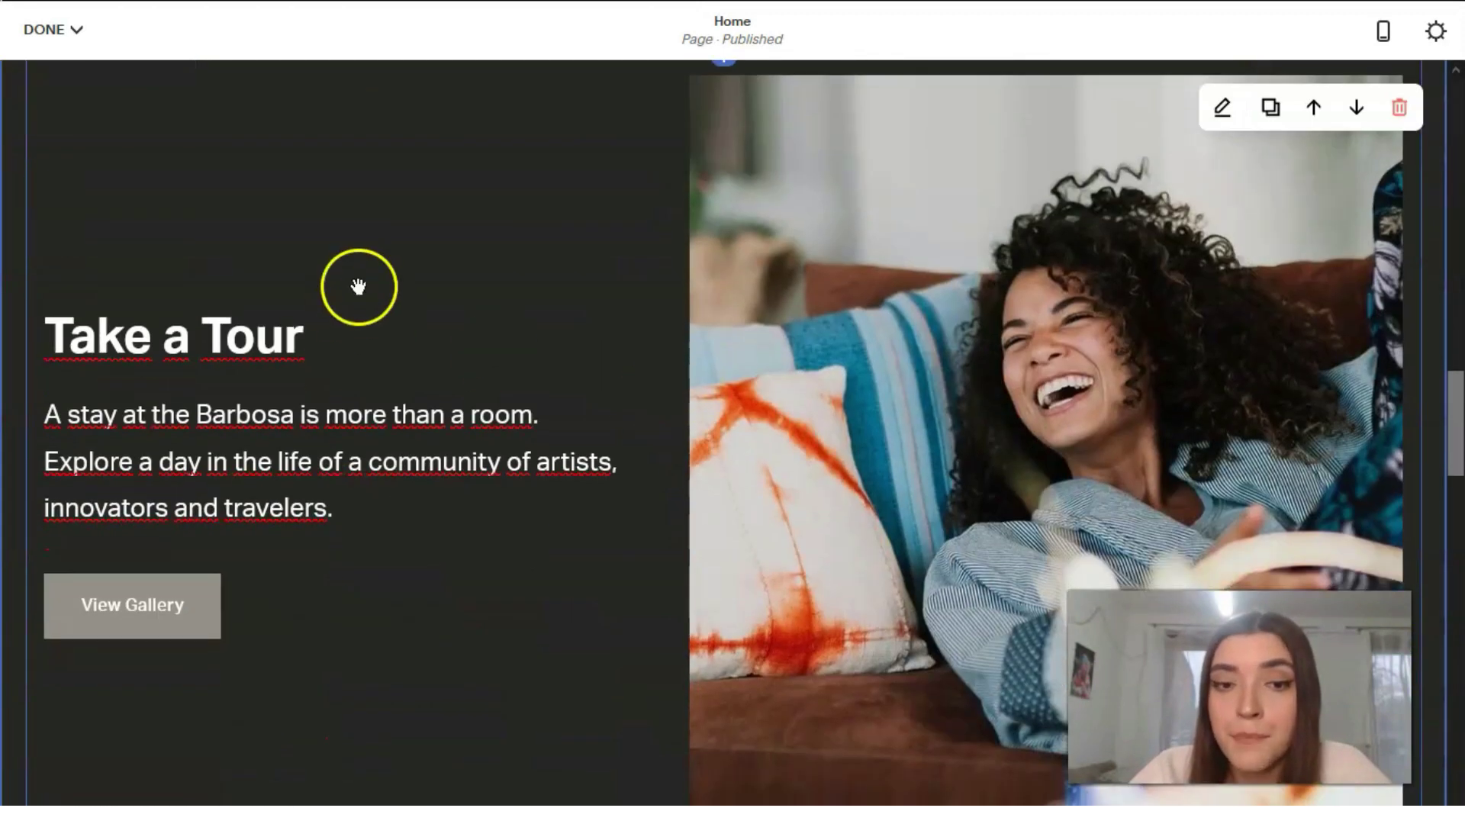
scroll(915, 381, up, 6)
scroll(1199, 478, up, 7)
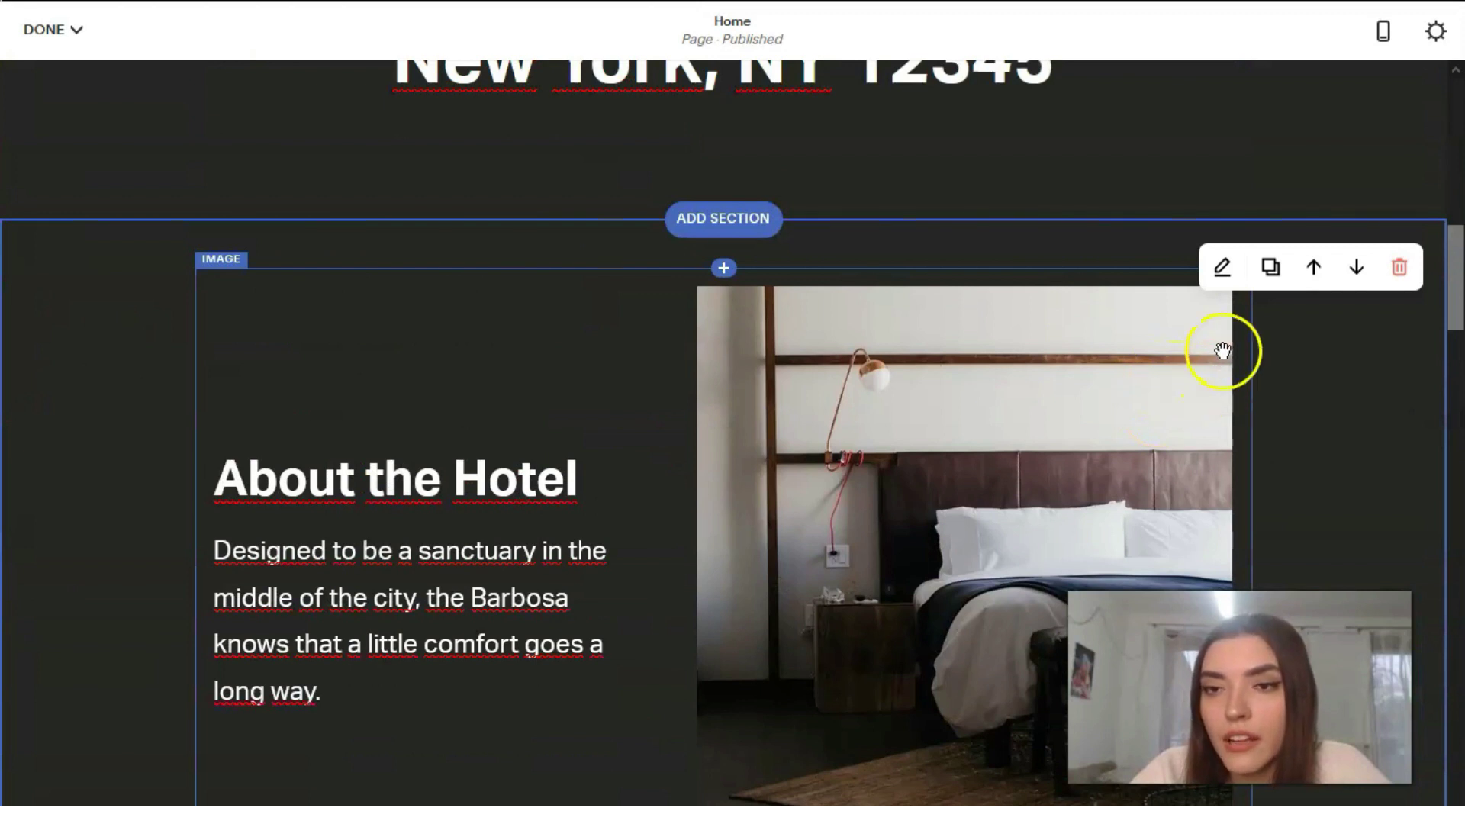
scroll(1300, 334, up, 6)
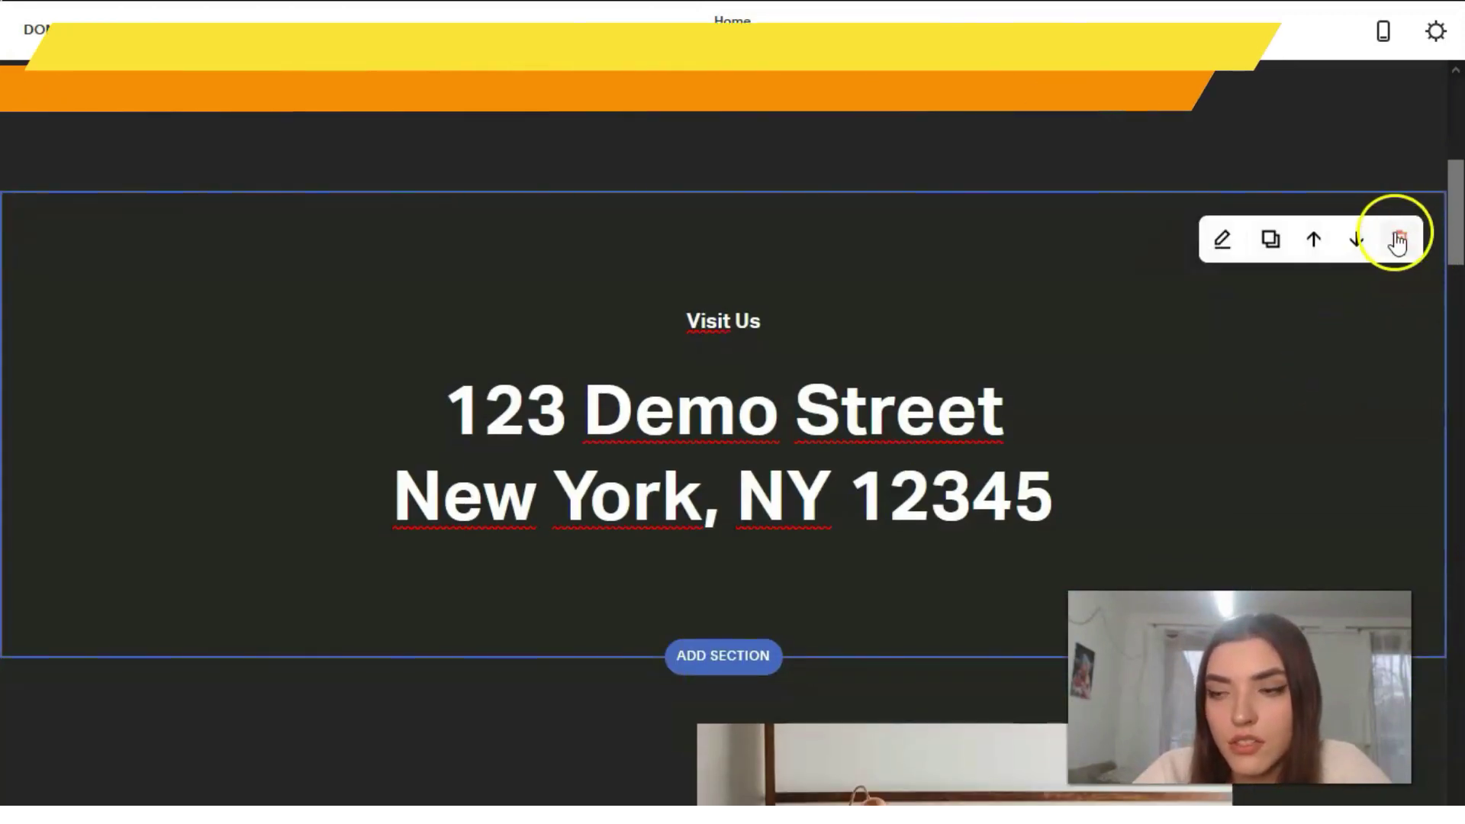
scroll(1145, 488, up, 1)
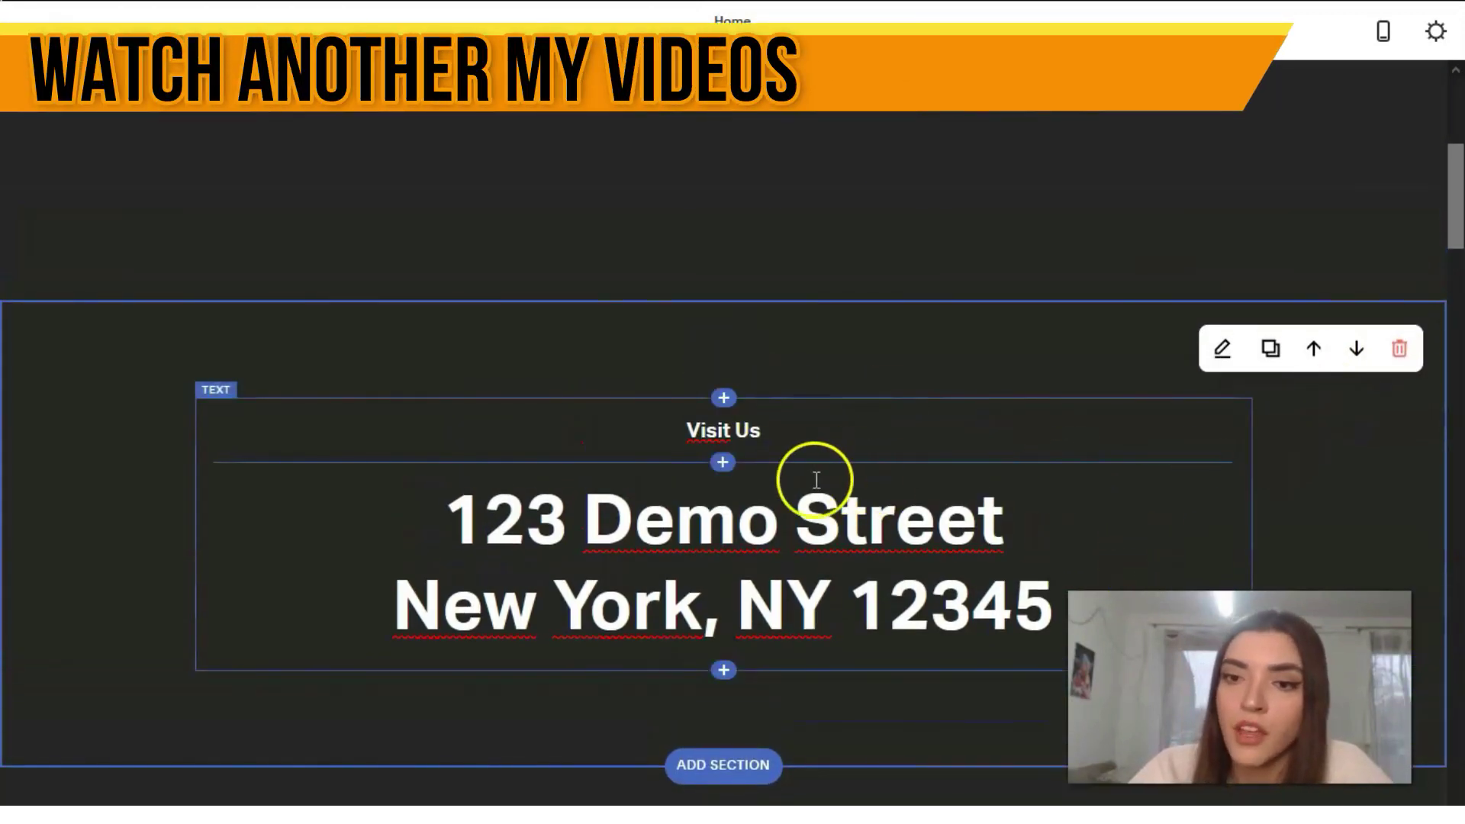
click(1398, 349)
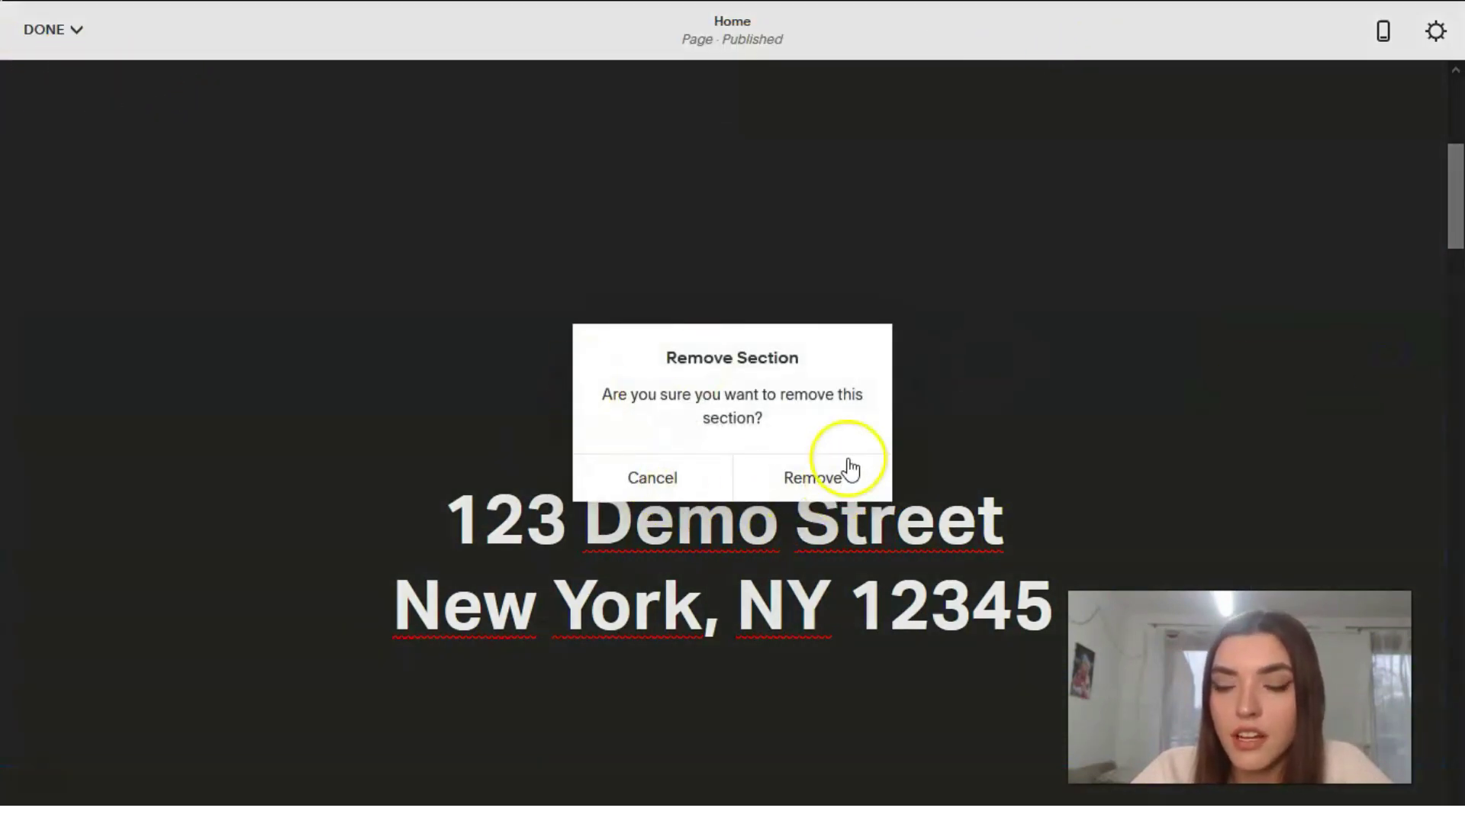
click(849, 469)
Step: Open the site footer at the end of the Home page for editing
scroll(820, 467, down, 5)
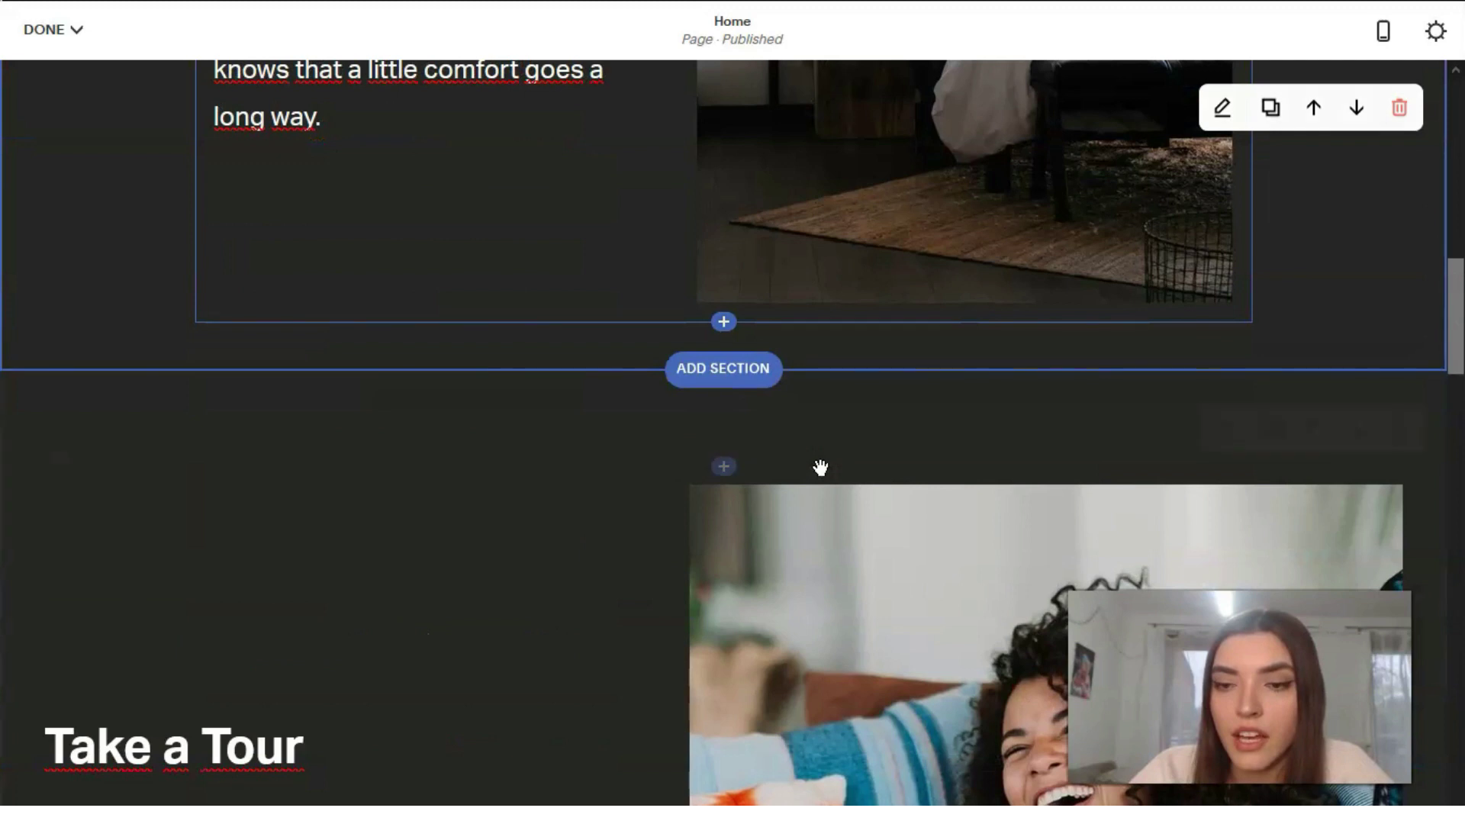
scroll(821, 467, down, 5)
scroll(792, 468, down, 12)
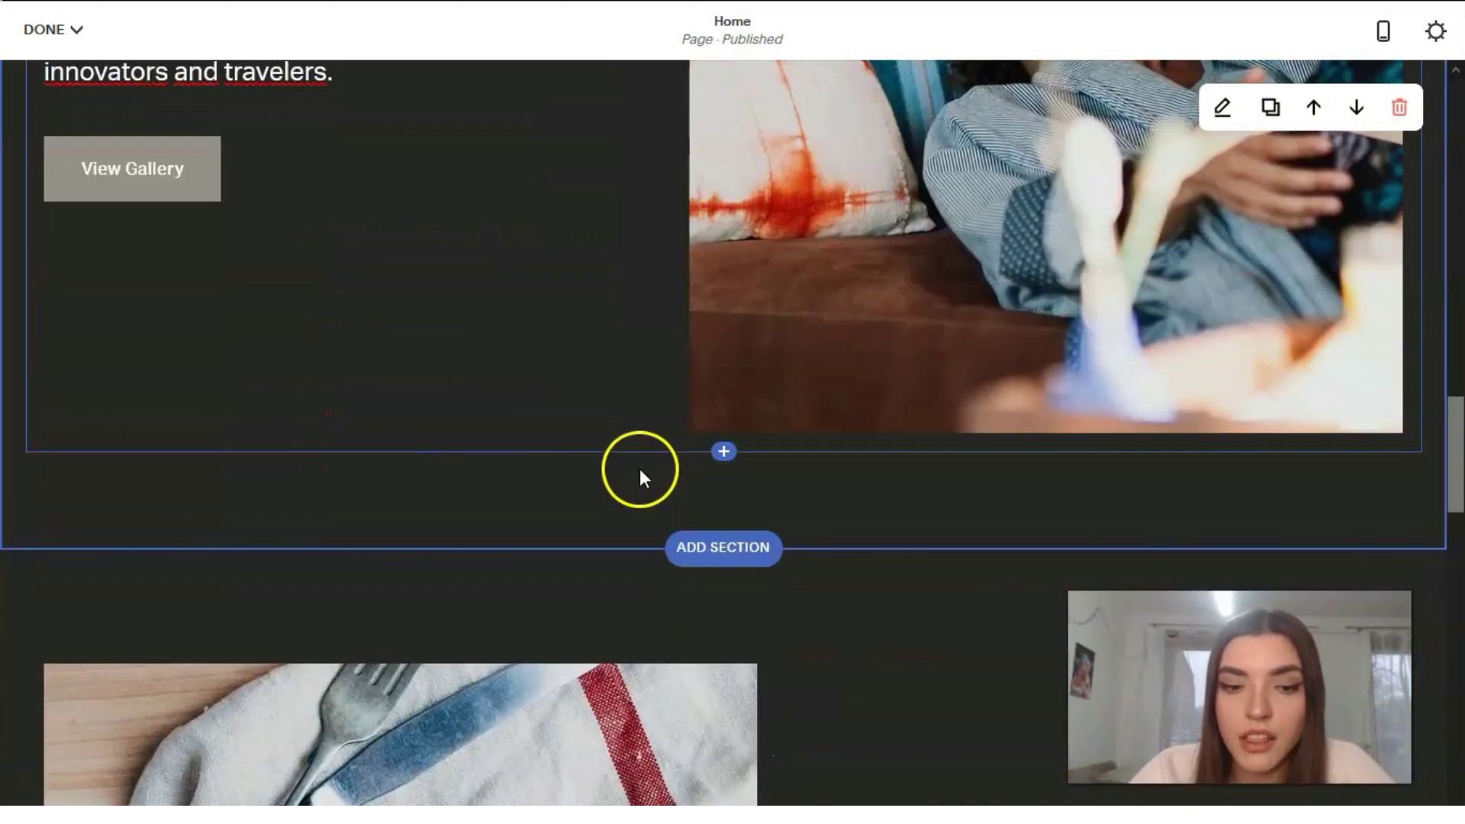
scroll(642, 464, down, 11)
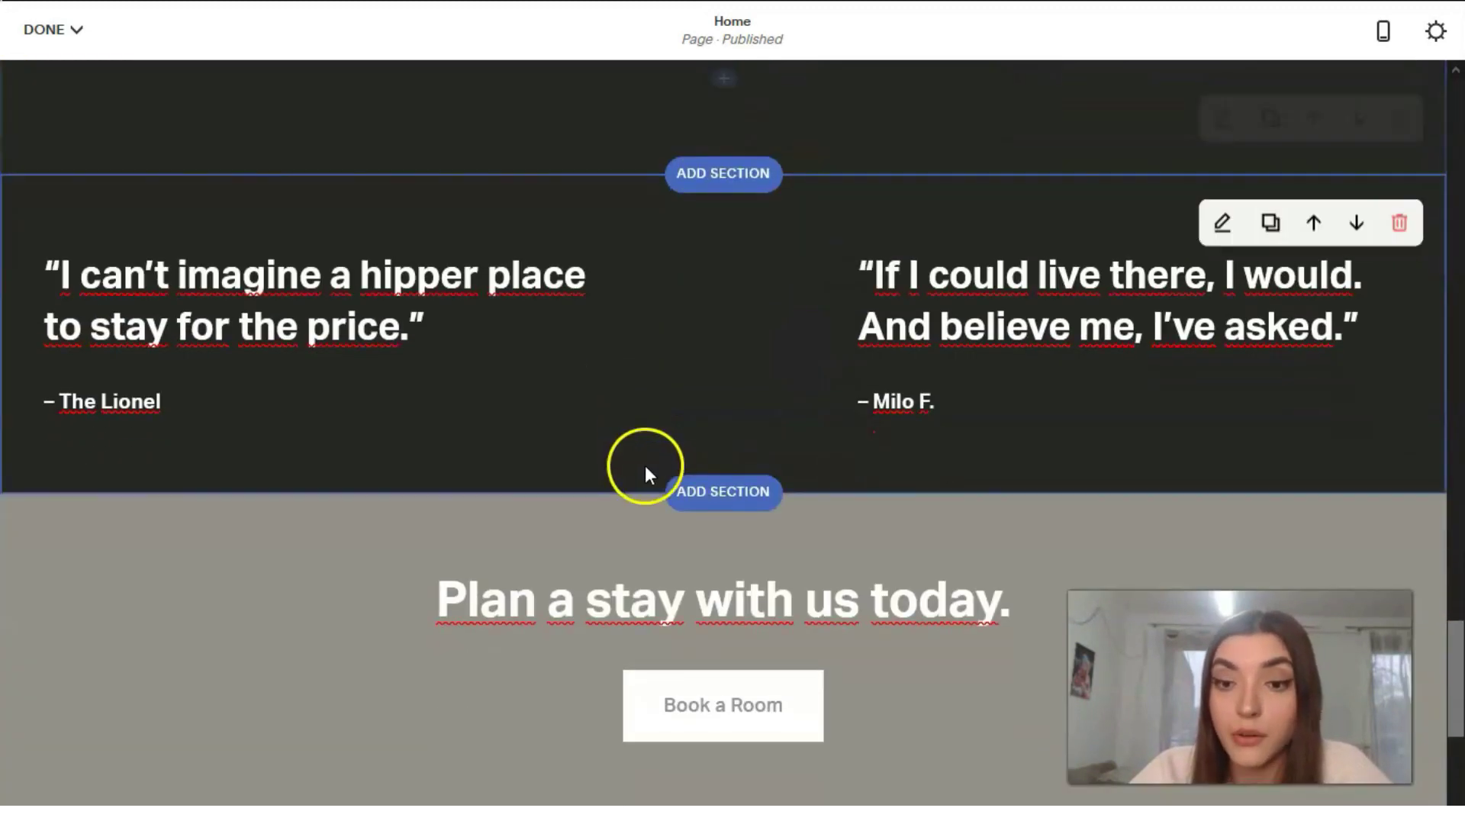
scroll(647, 469, down, 1)
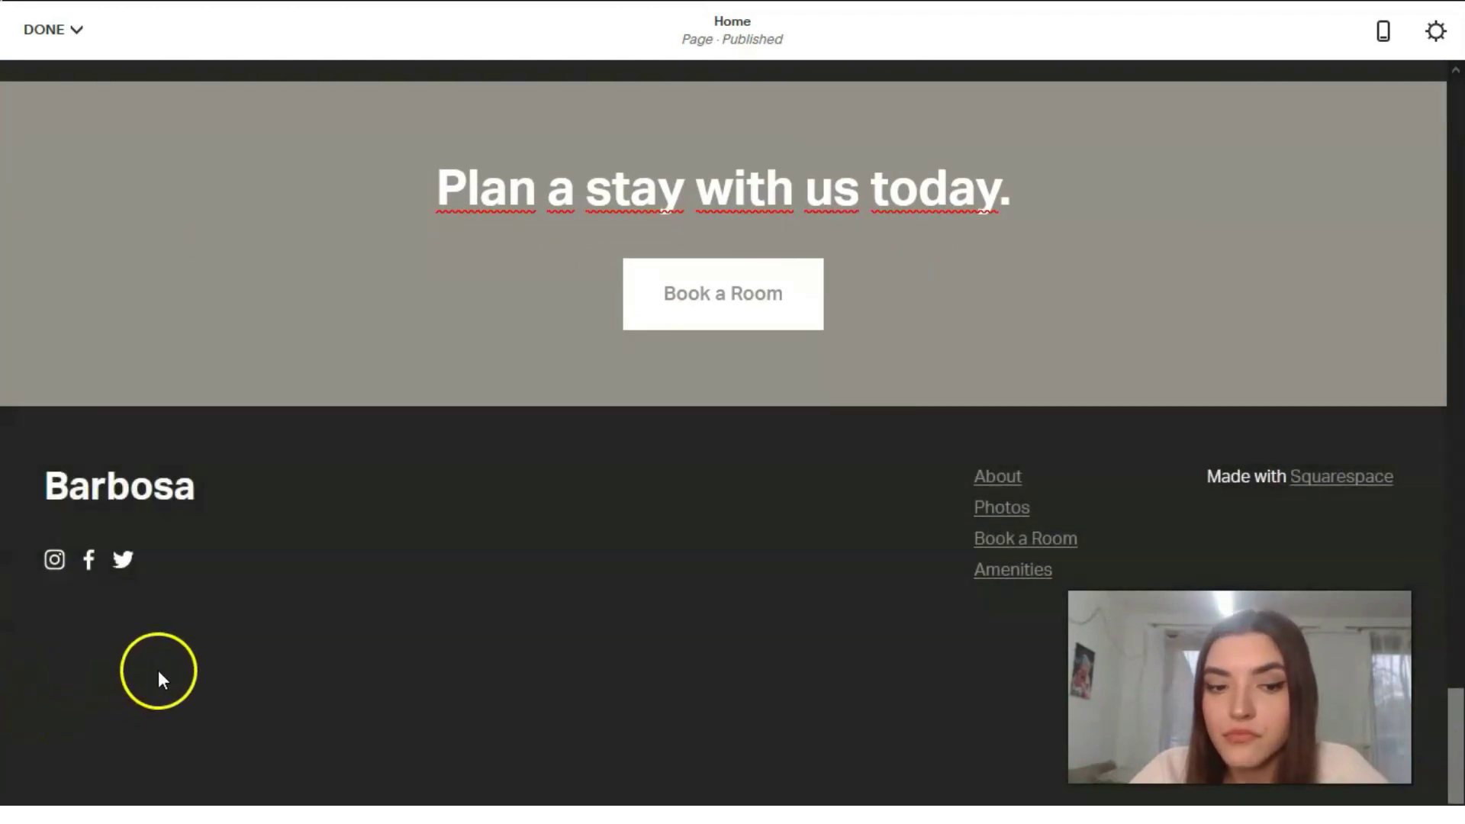
mouse_move(480, 488)
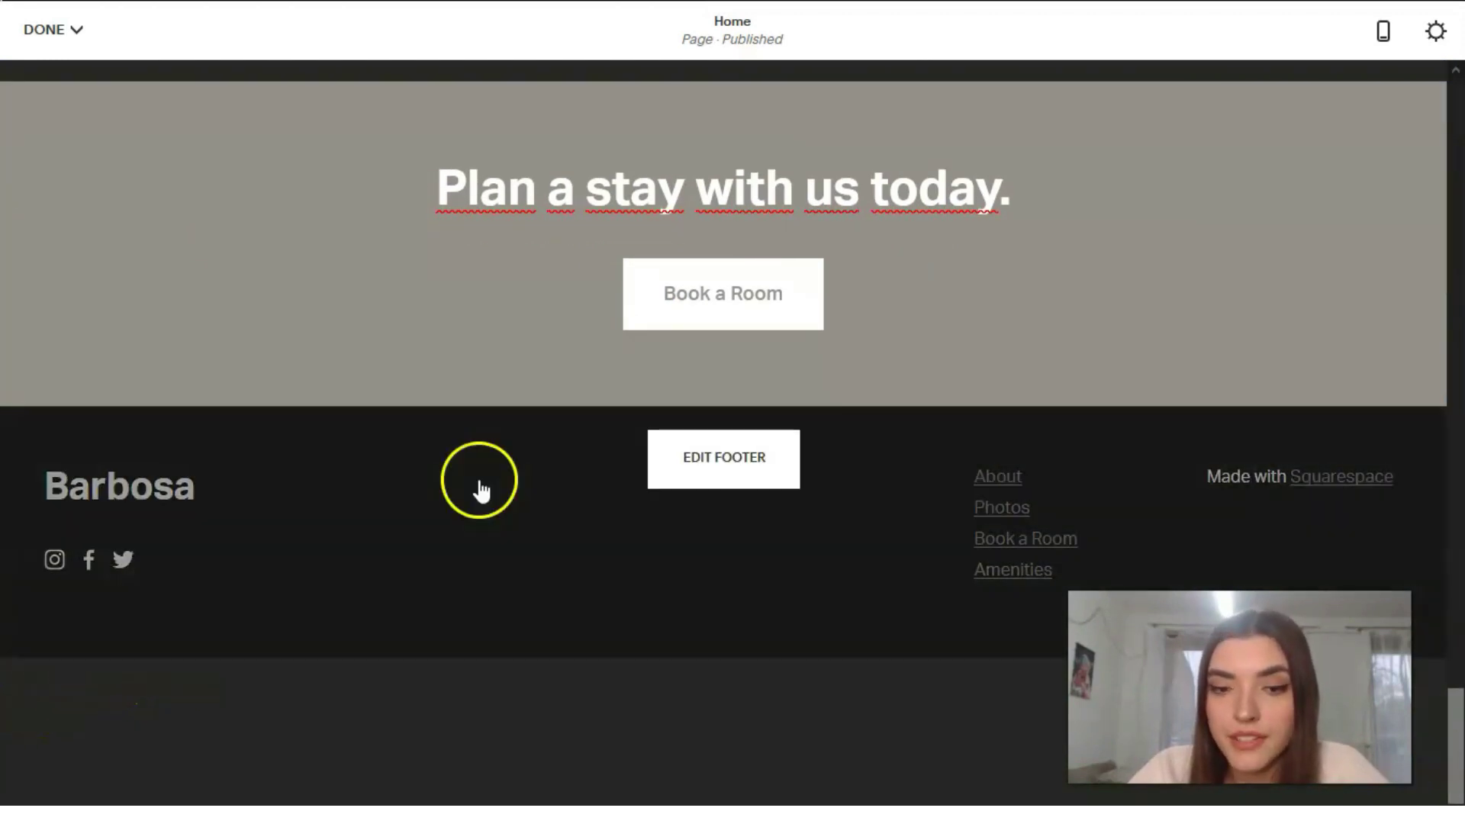
click(691, 481)
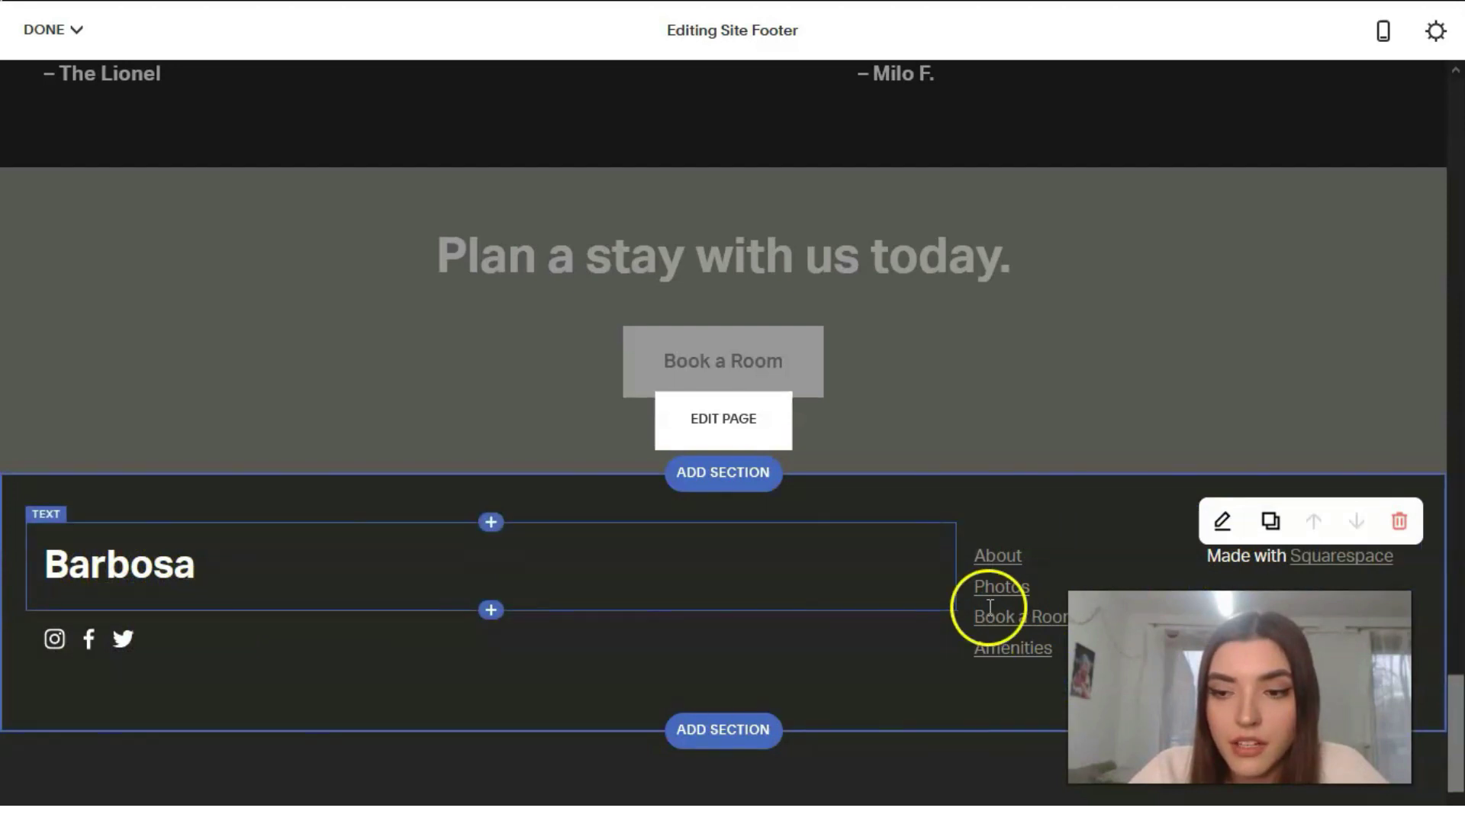
Step: Open the footer's social links block for editing and set its icon alignment to Center
click(946, 569)
click(110, 632)
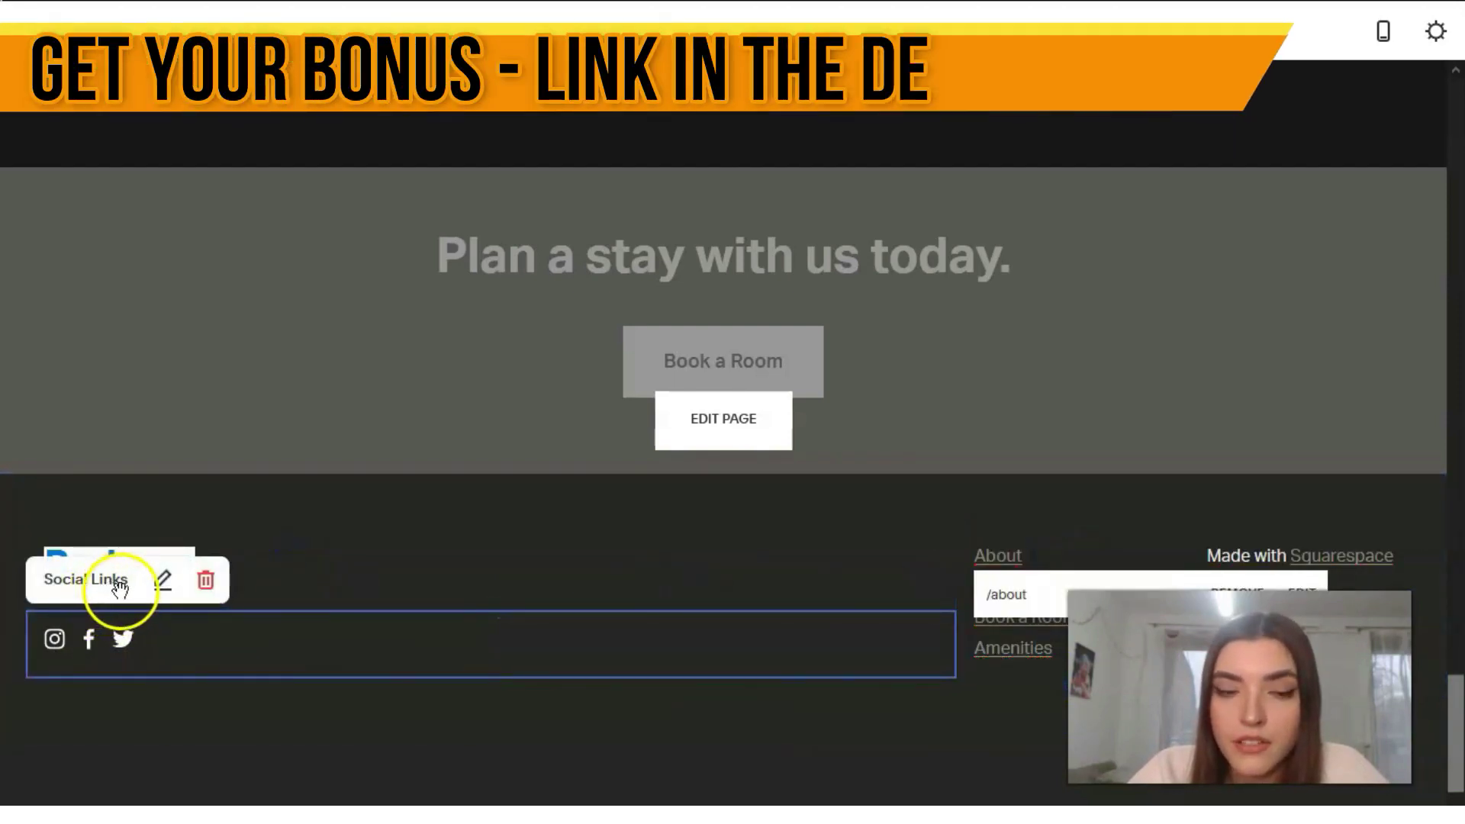
click(162, 586)
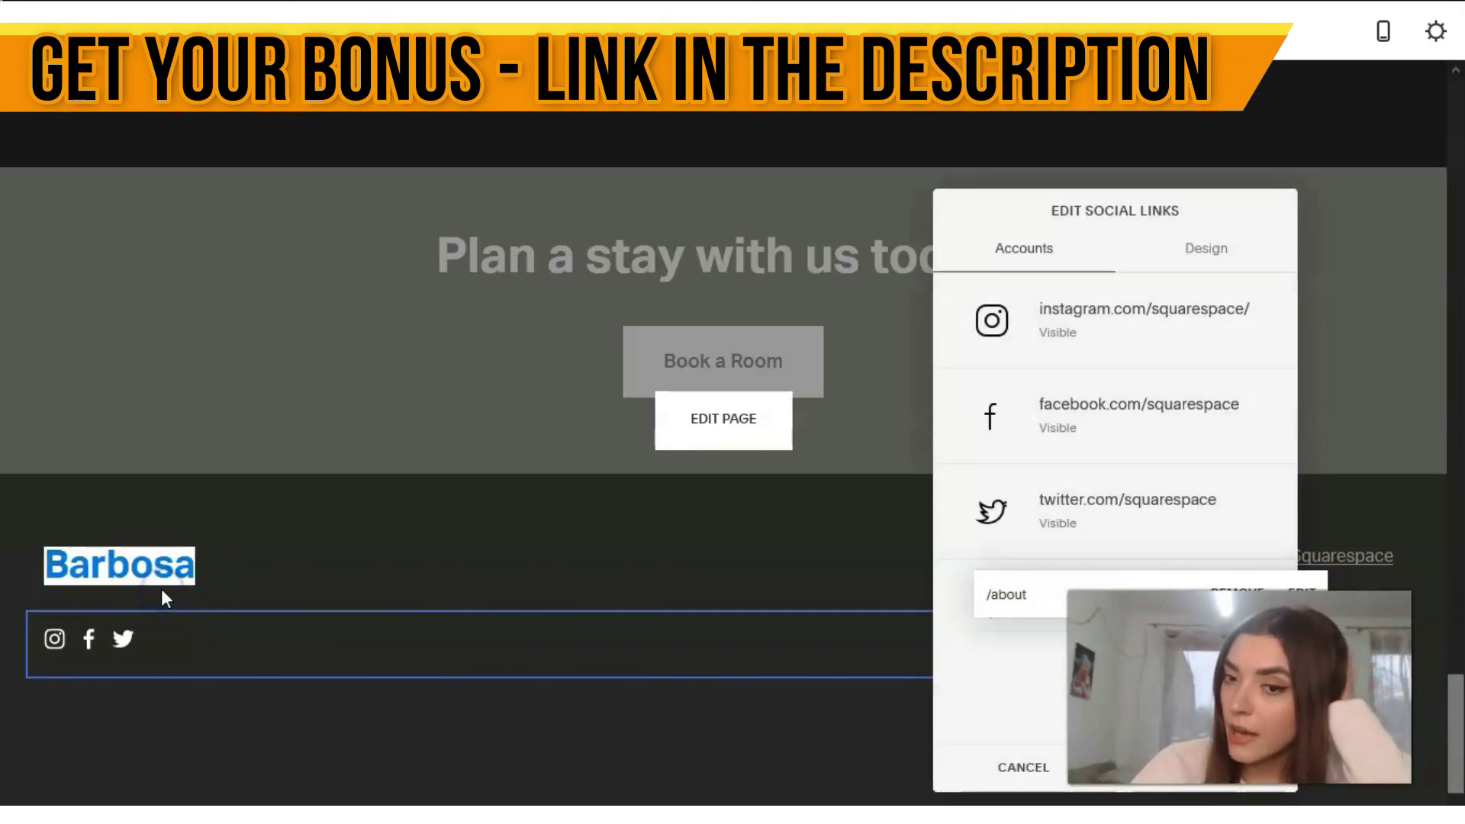
click(1218, 253)
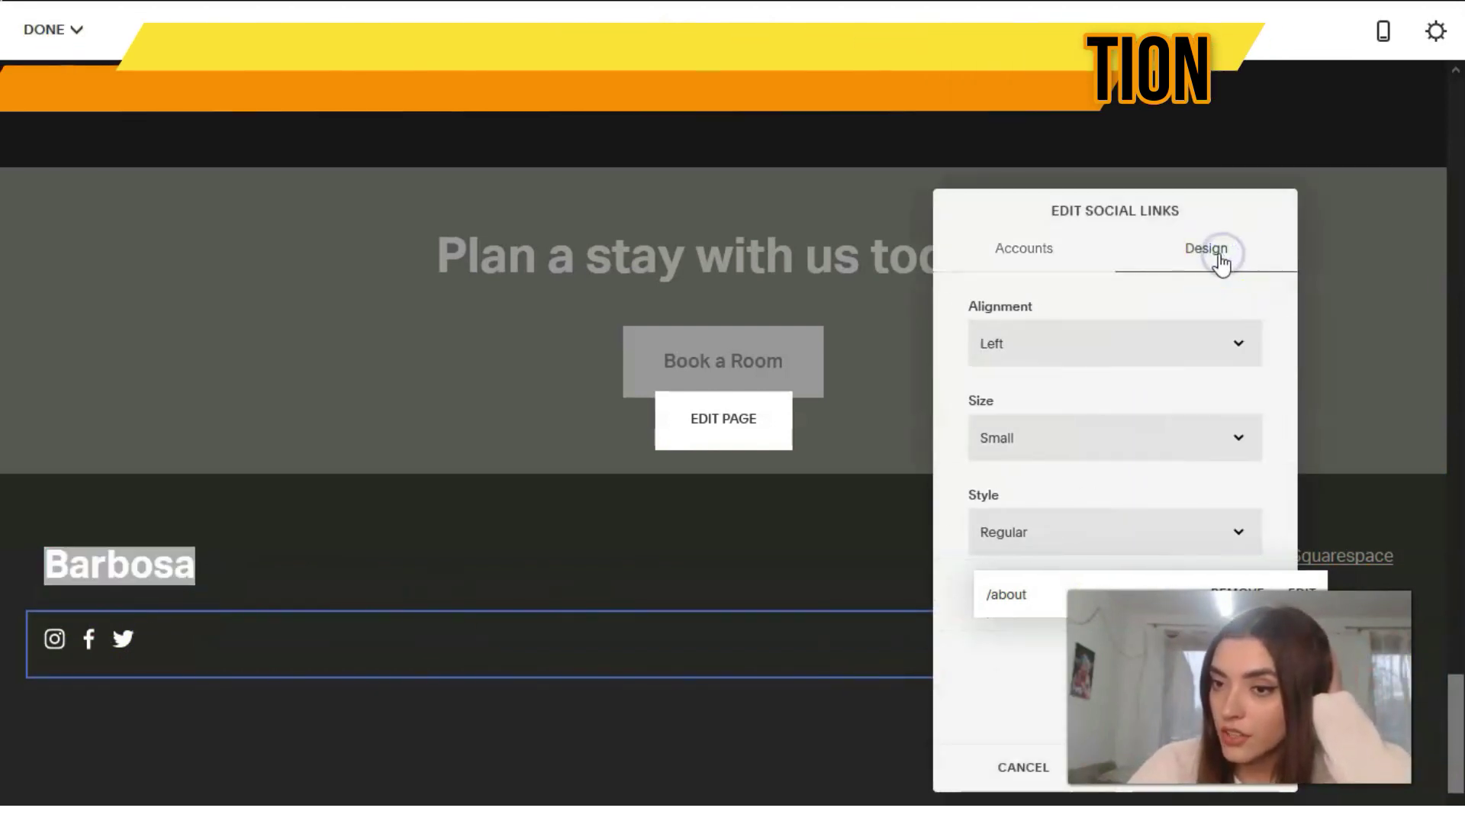
click(1116, 368)
click(1116, 405)
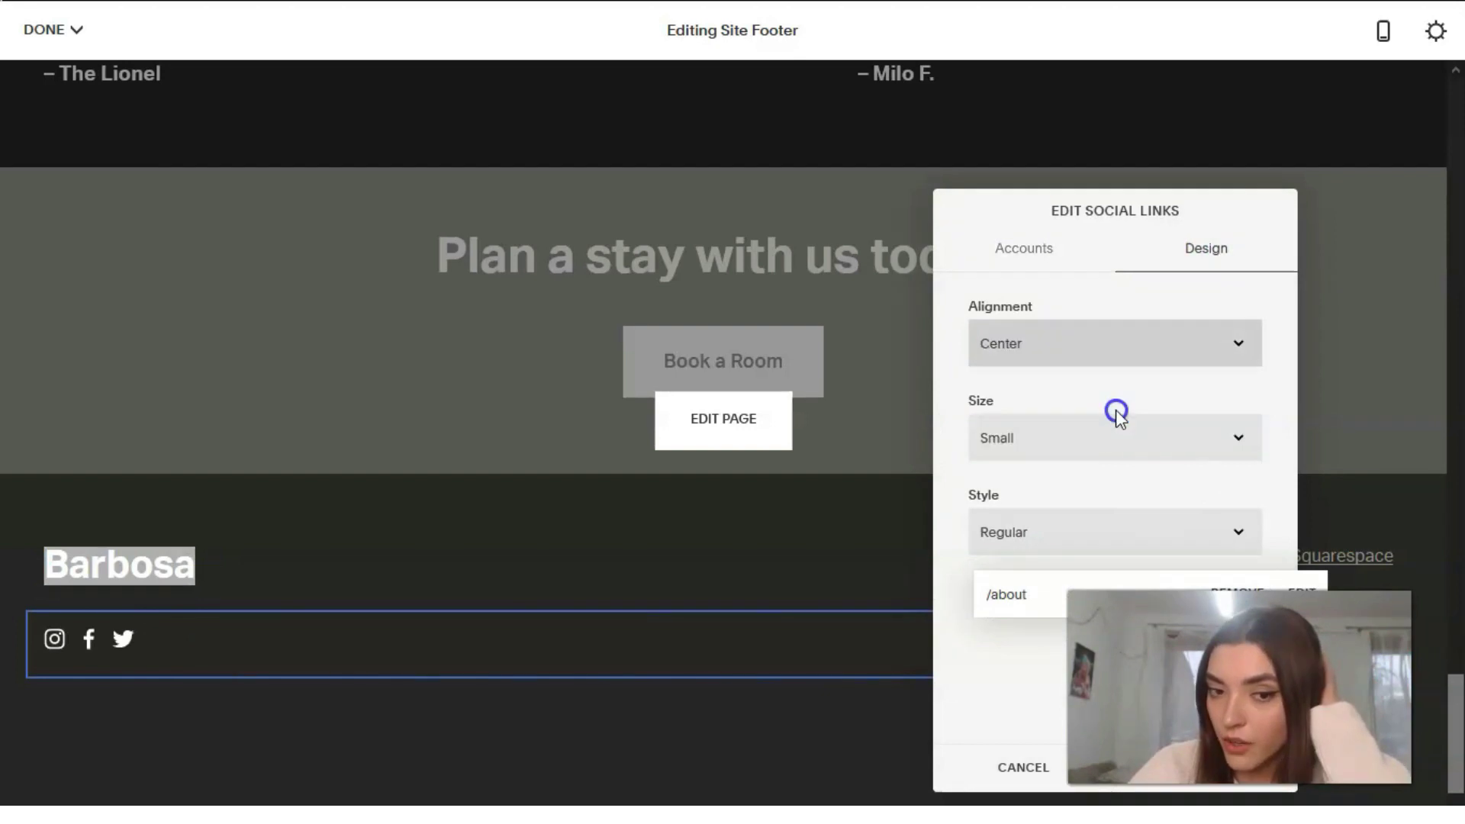
Step: Try the Medium and Large sizes on the footer's social icons and set the size back to Small
click(1115, 447)
click(1087, 502)
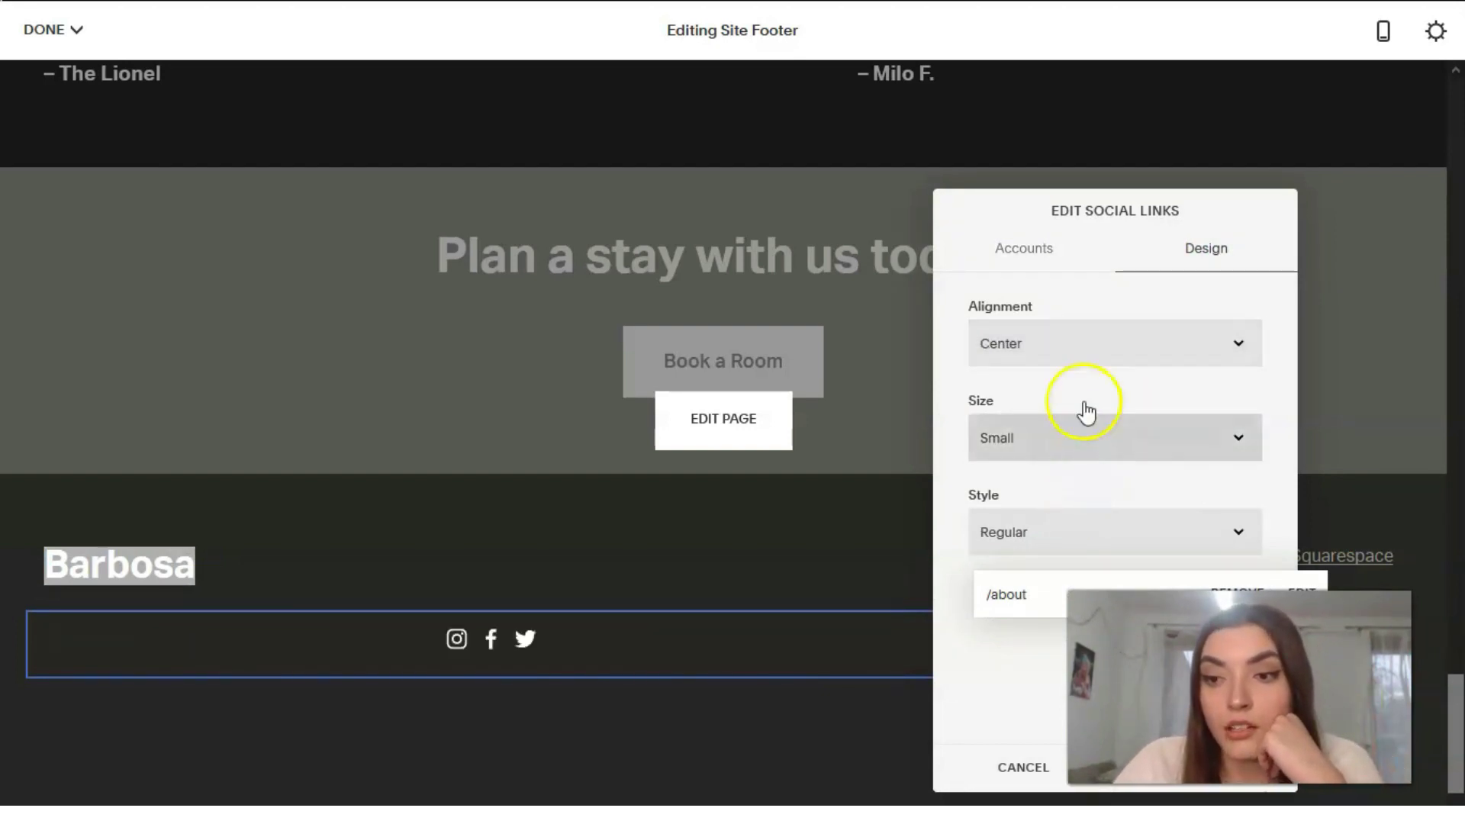
drag(1020, 213, 747, 180)
click(829, 402)
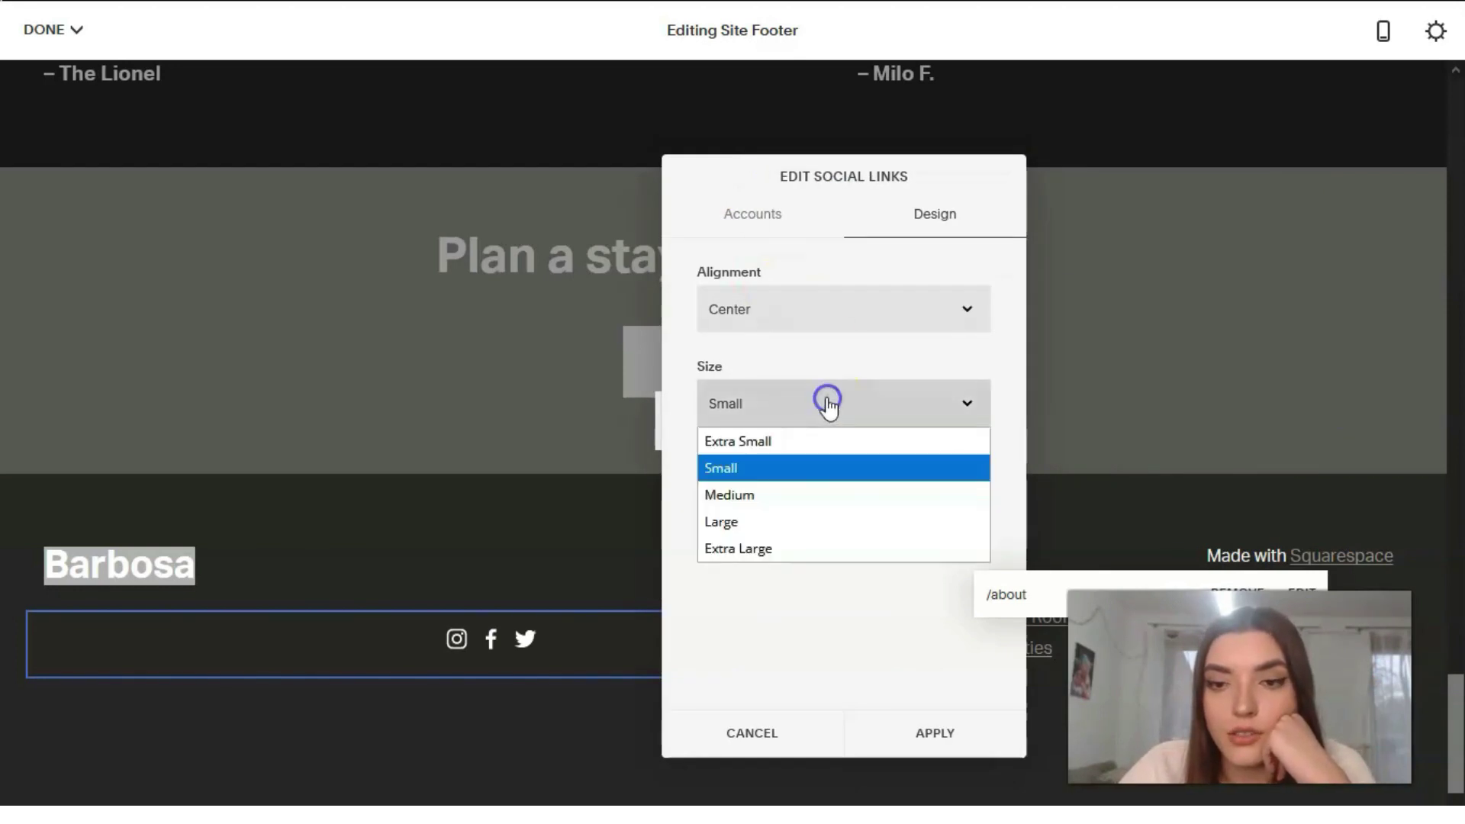
click(757, 494)
click(767, 403)
click(773, 519)
click(779, 403)
click(766, 460)
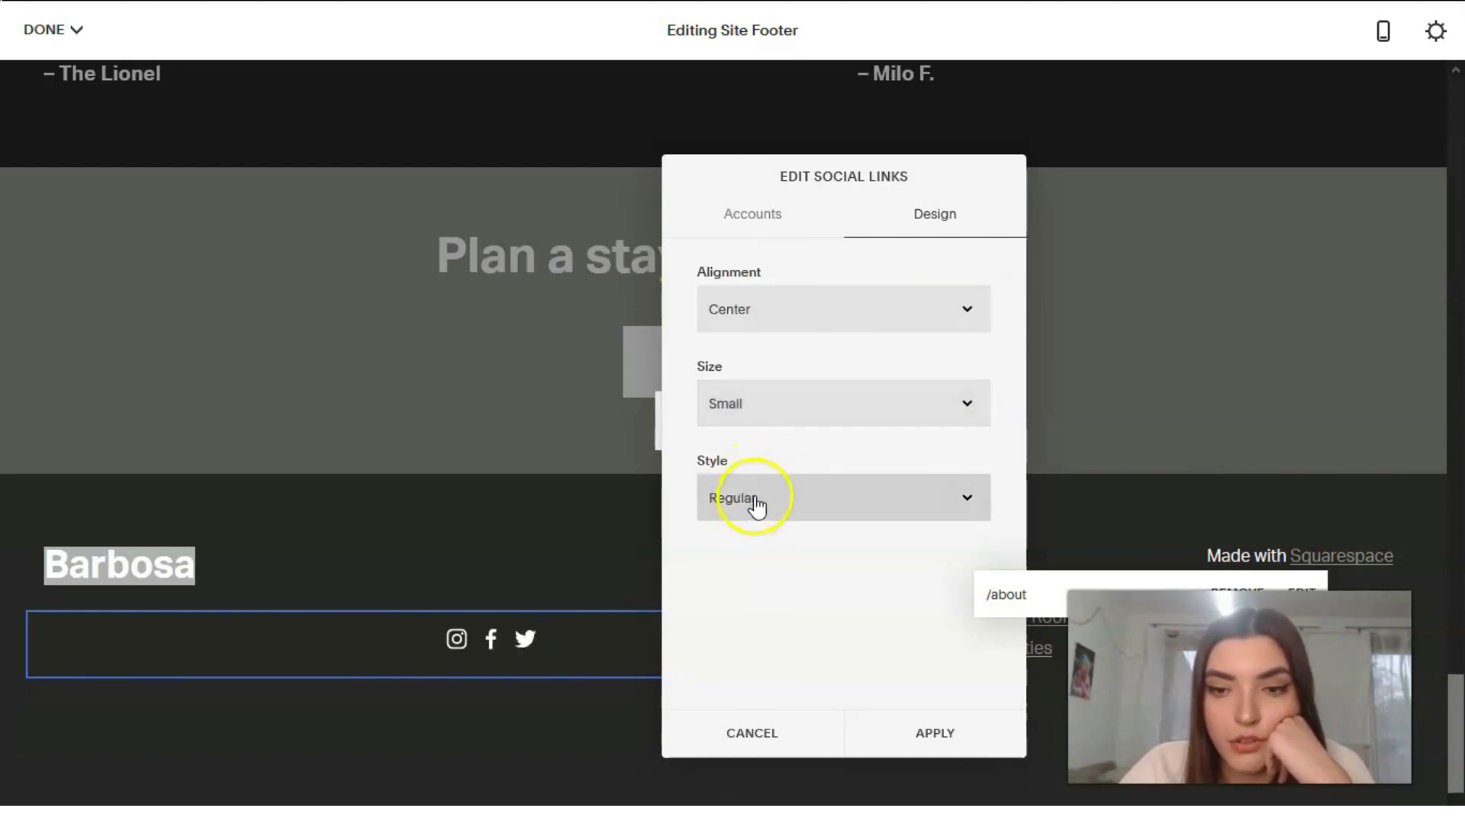
Step: Set the footer social icons' style to Circle - Border and save the block's changes
click(752, 499)
click(779, 561)
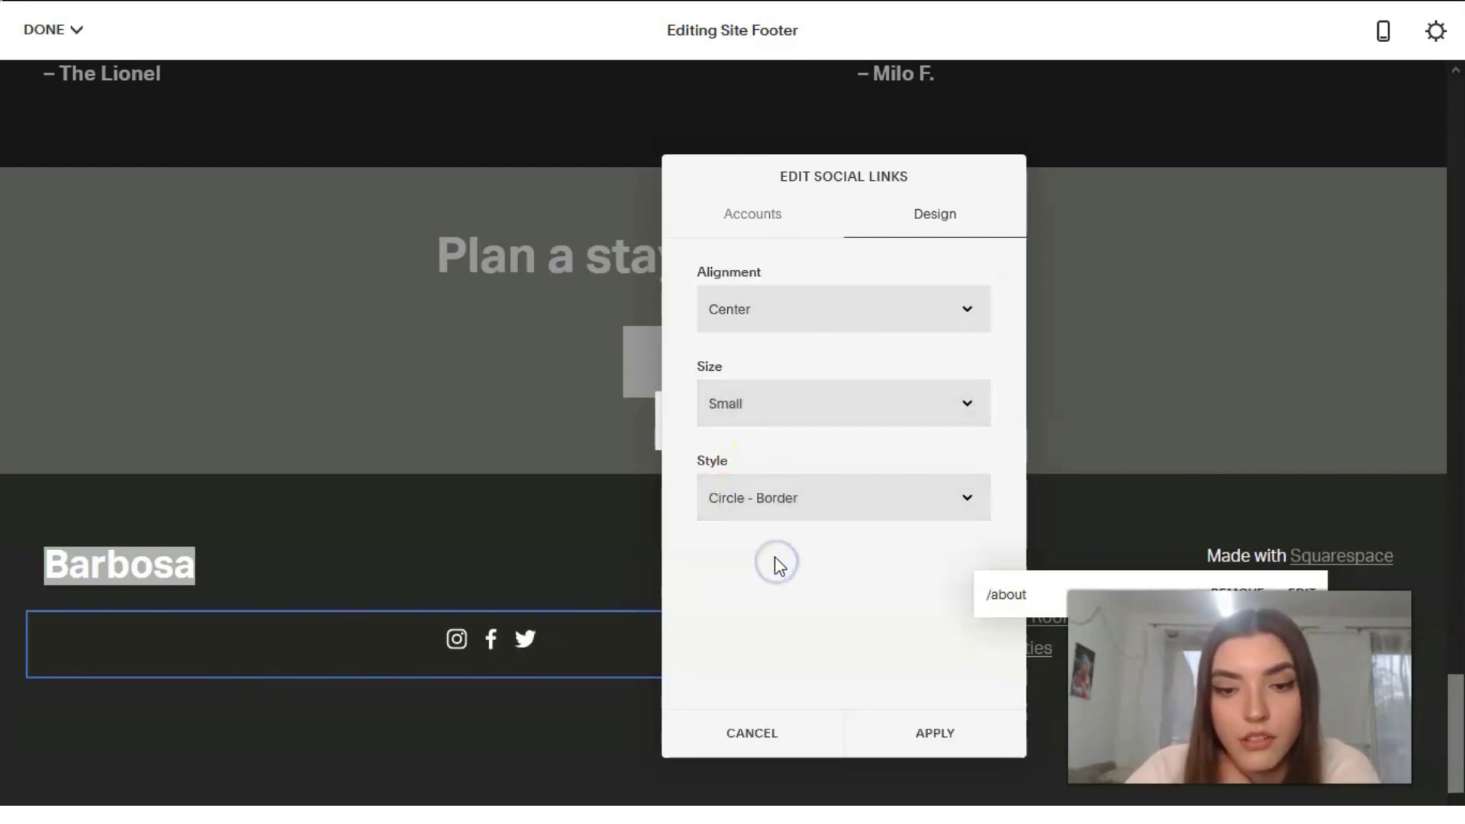
click(1179, 402)
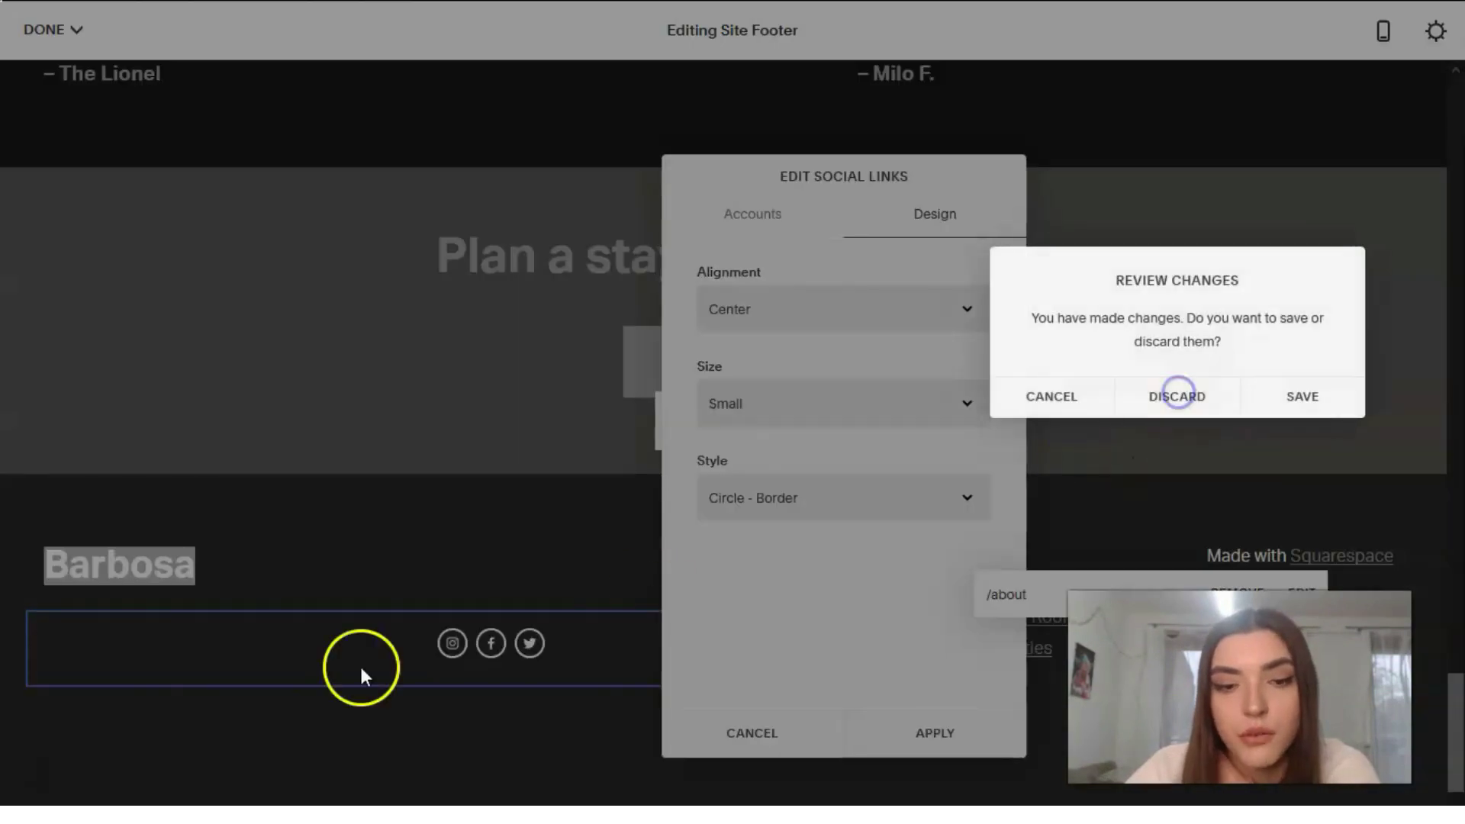
click(1279, 401)
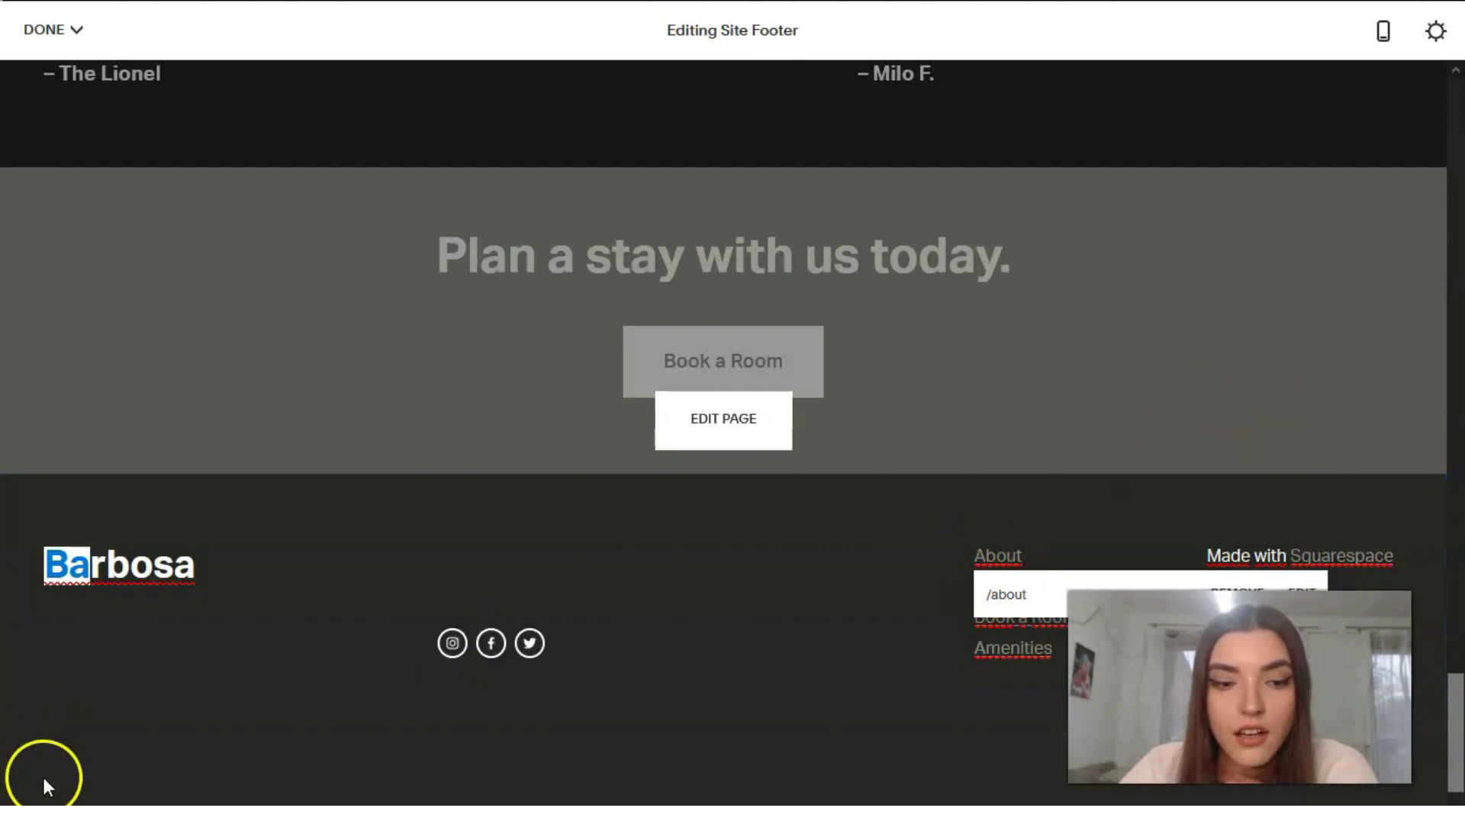
click(33, 779)
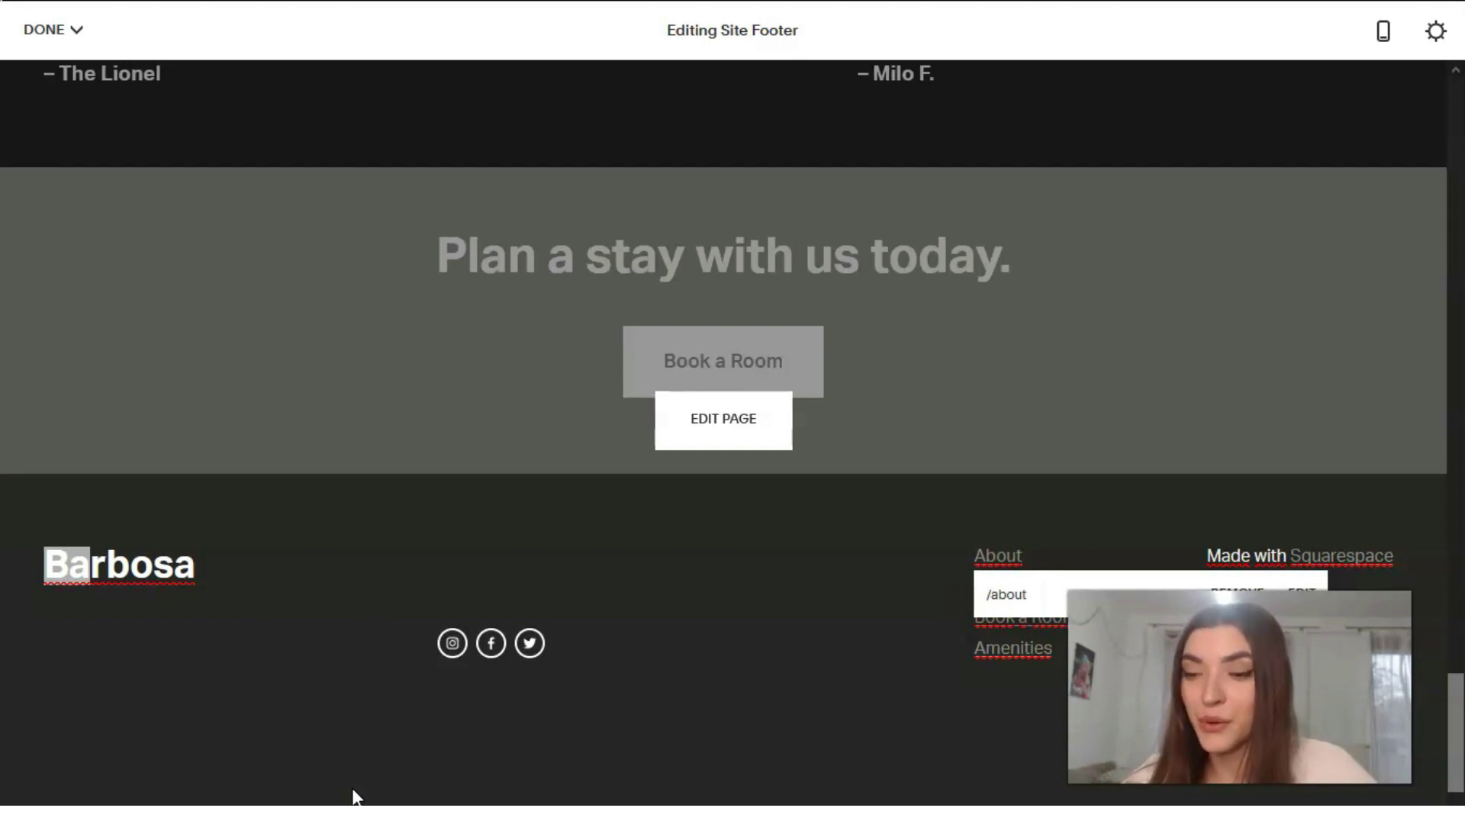
click(42, 776)
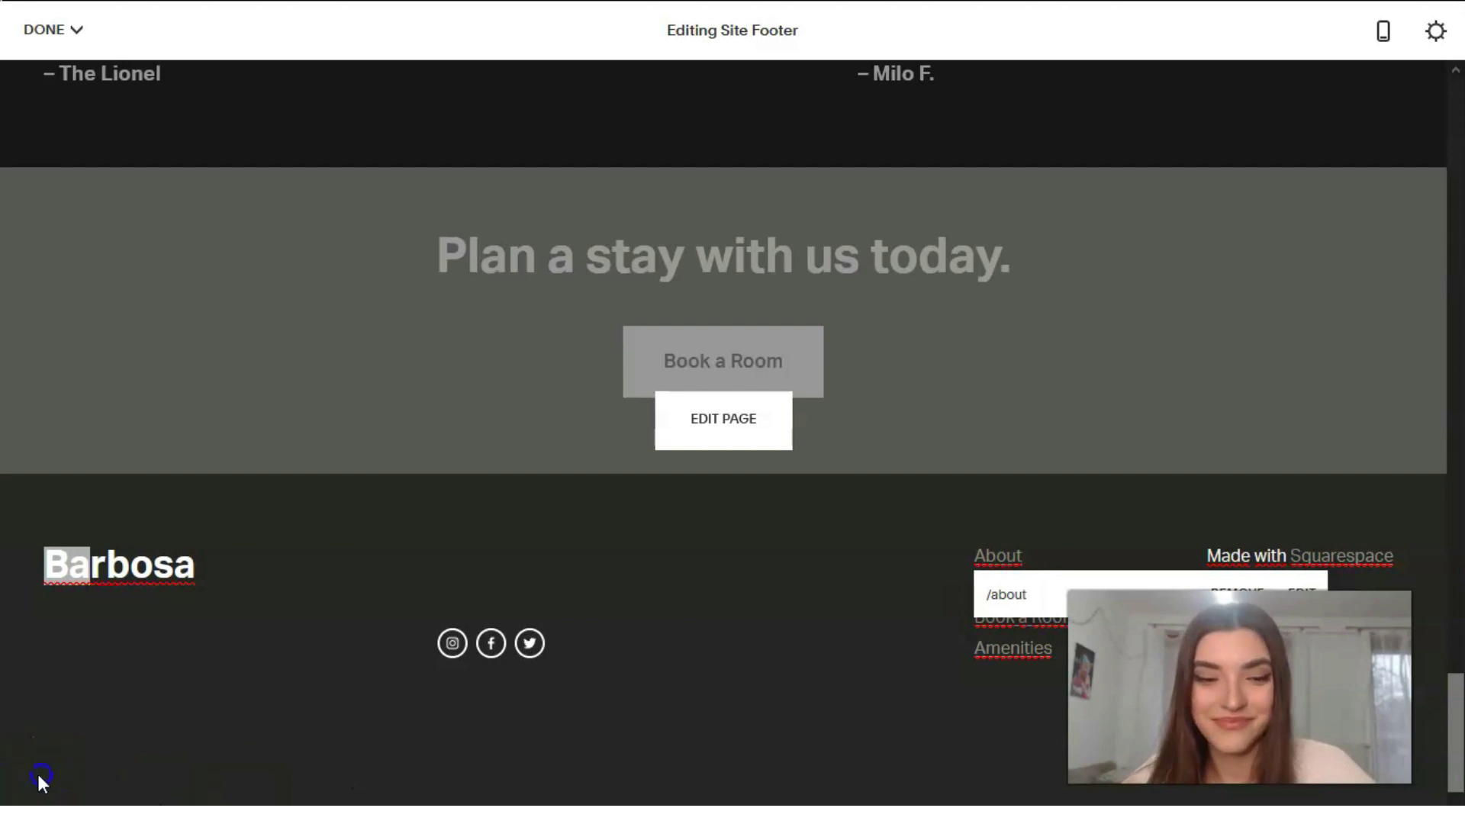